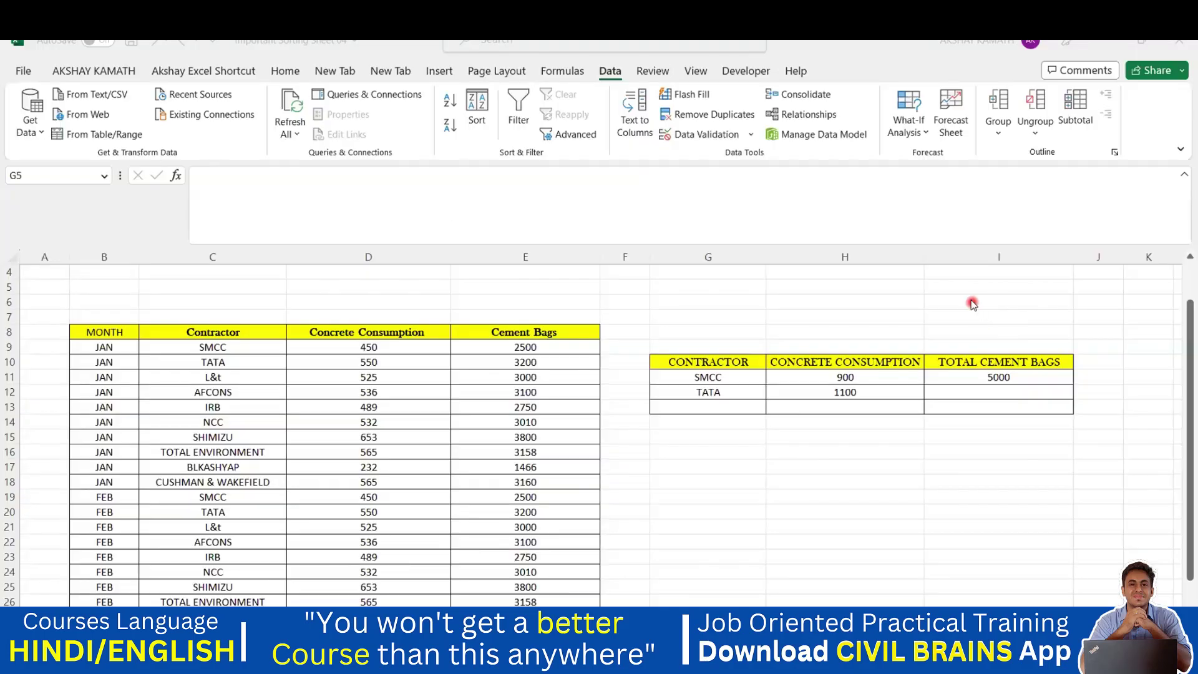
left_click(972, 306)
scroll(970, 315, "down", 1)
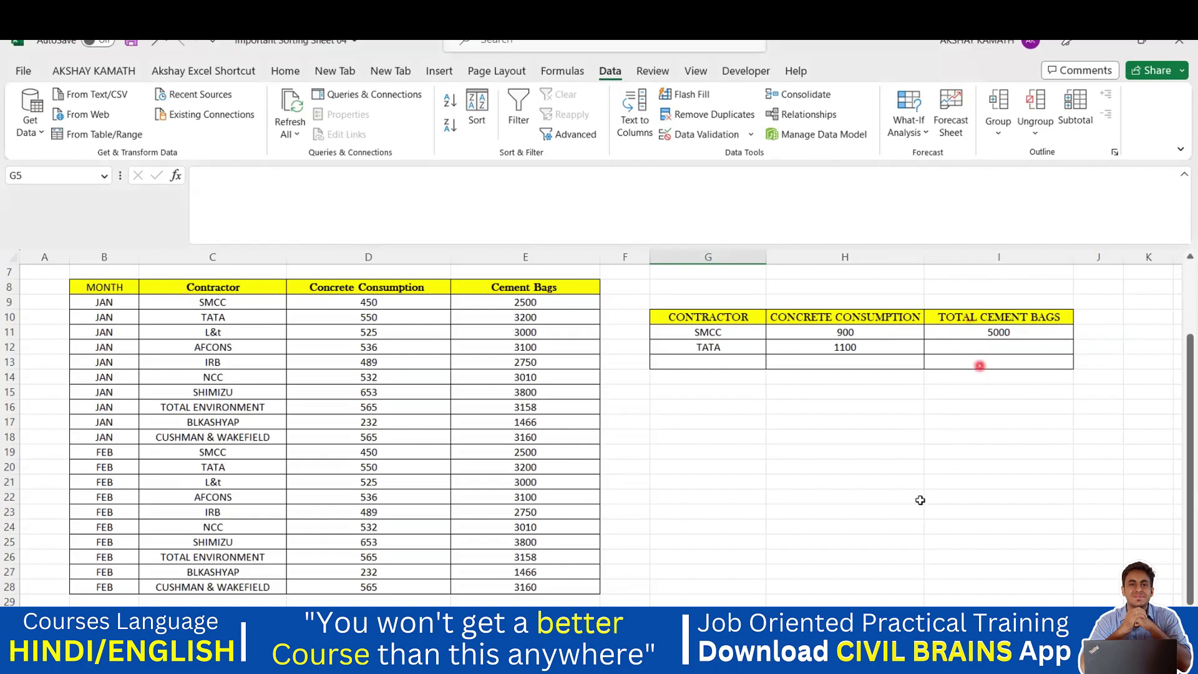
scroll(861, 478, "down", 1)
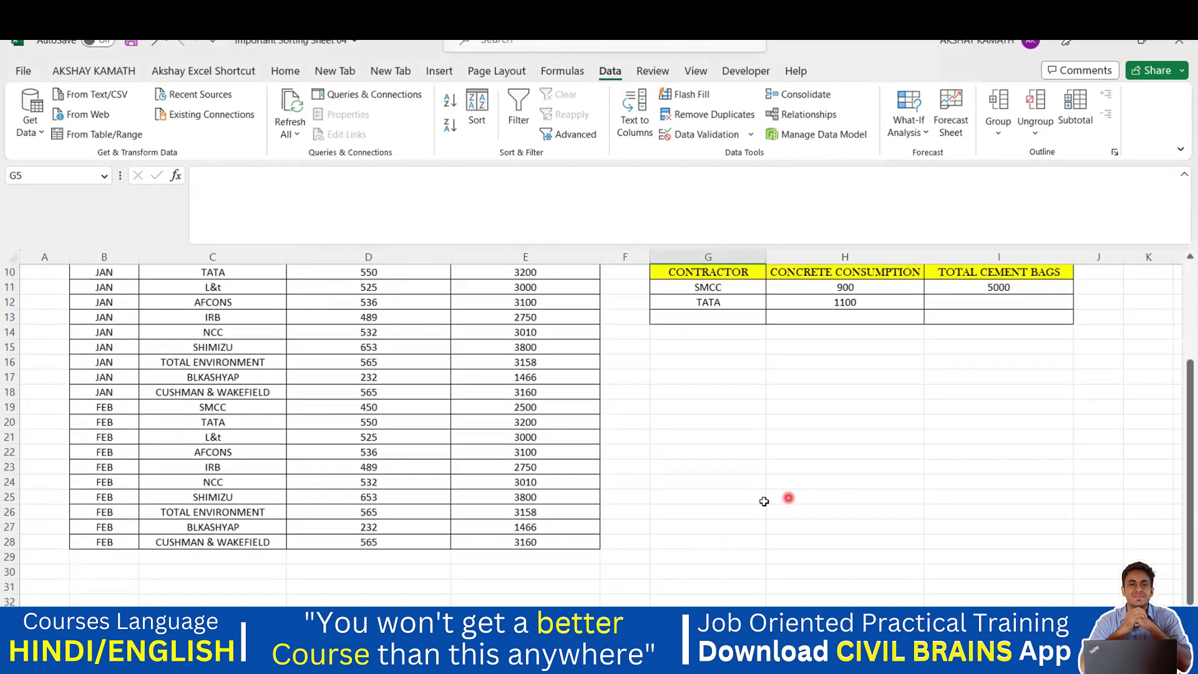
left_click(546, 562)
scroll(546, 561, "up", 1)
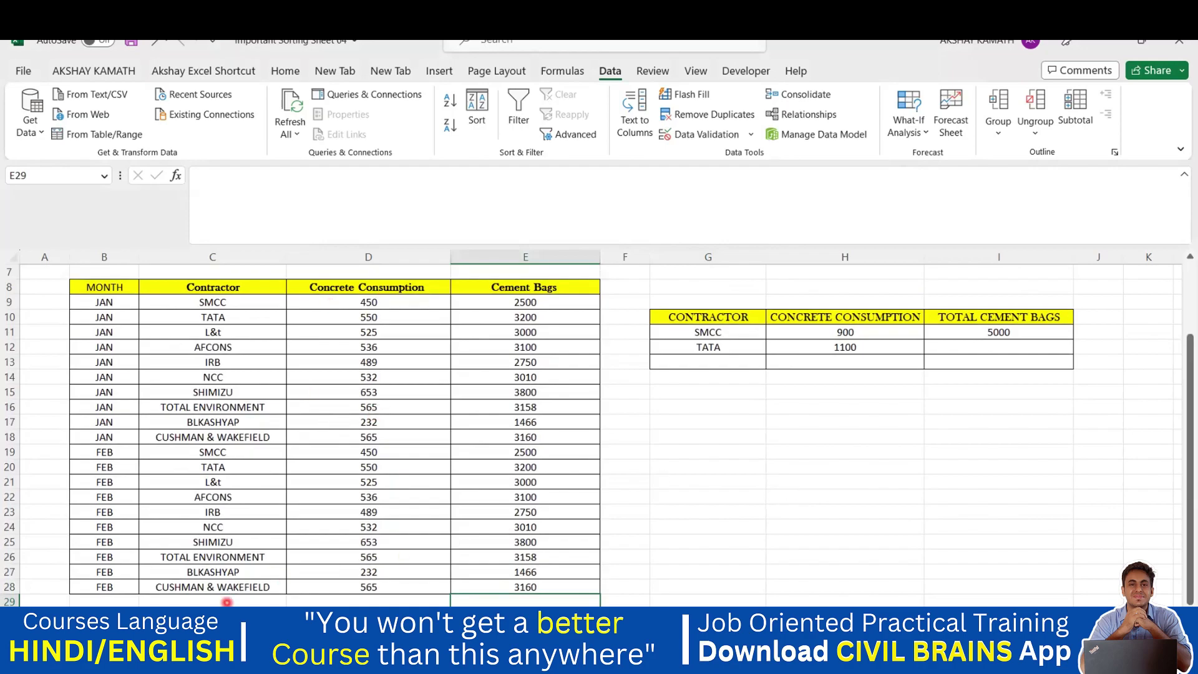
Open the worksheet containing the Project Cost table and view its contractor rows and Total Cost column.
left_click(228, 621)
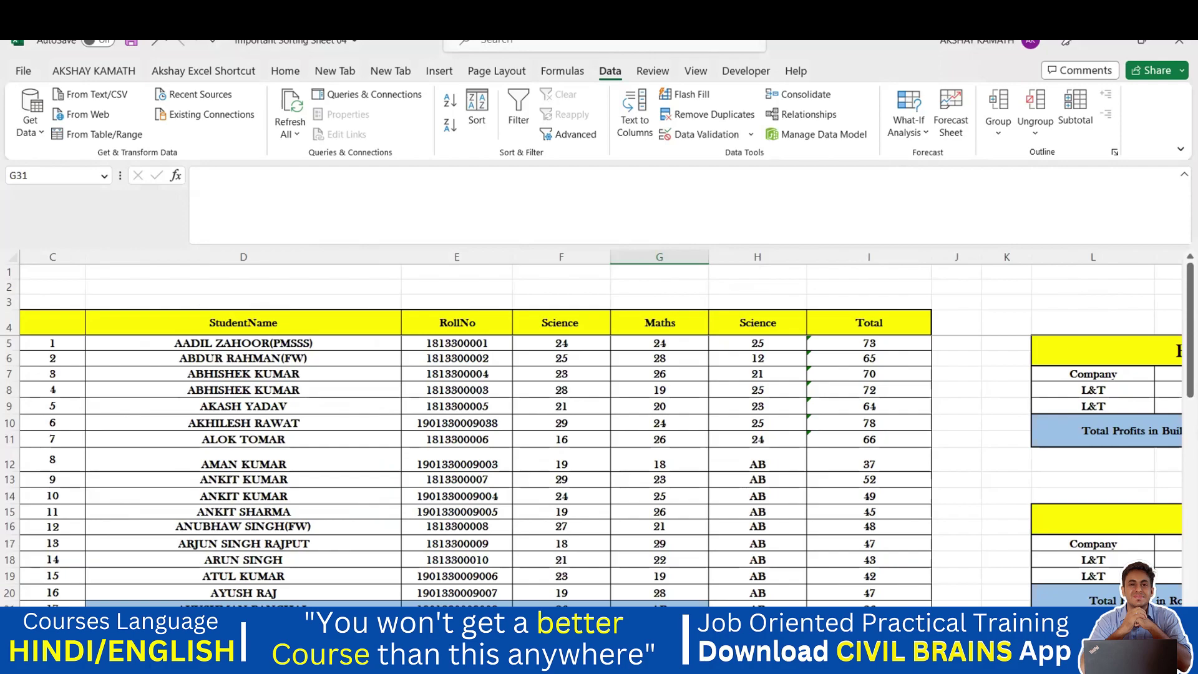
key("ctrl+Page_Down")
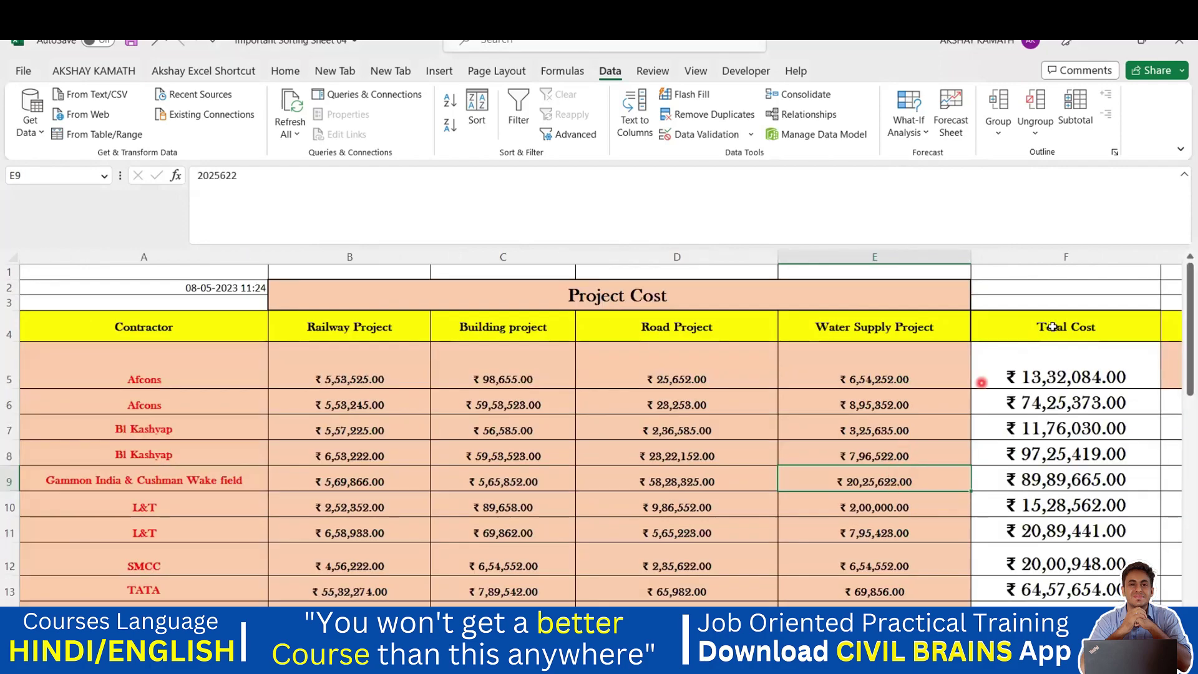
scroll(1061, 349, "down", 3)
scroll(1055, 400, "up", 3)
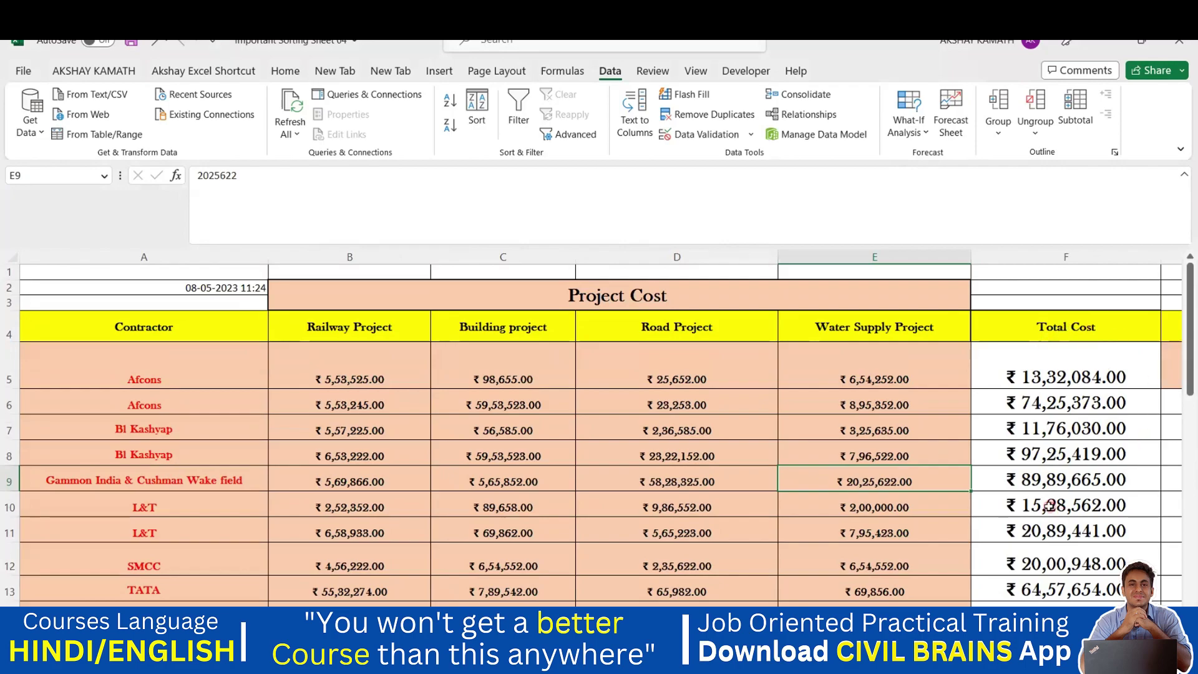
scroll(169, 374, "down", 1)
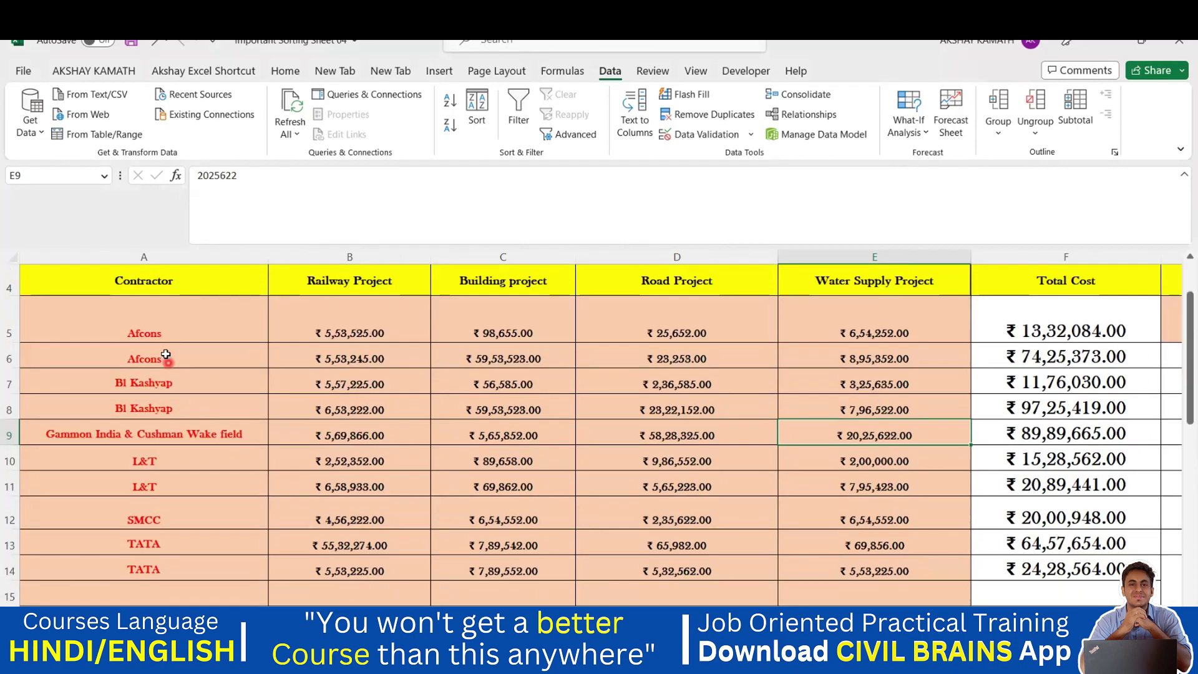
Total the Total Cost column in cell F15 with a SUM formula over F5:F14.
double_click(1046, 593)
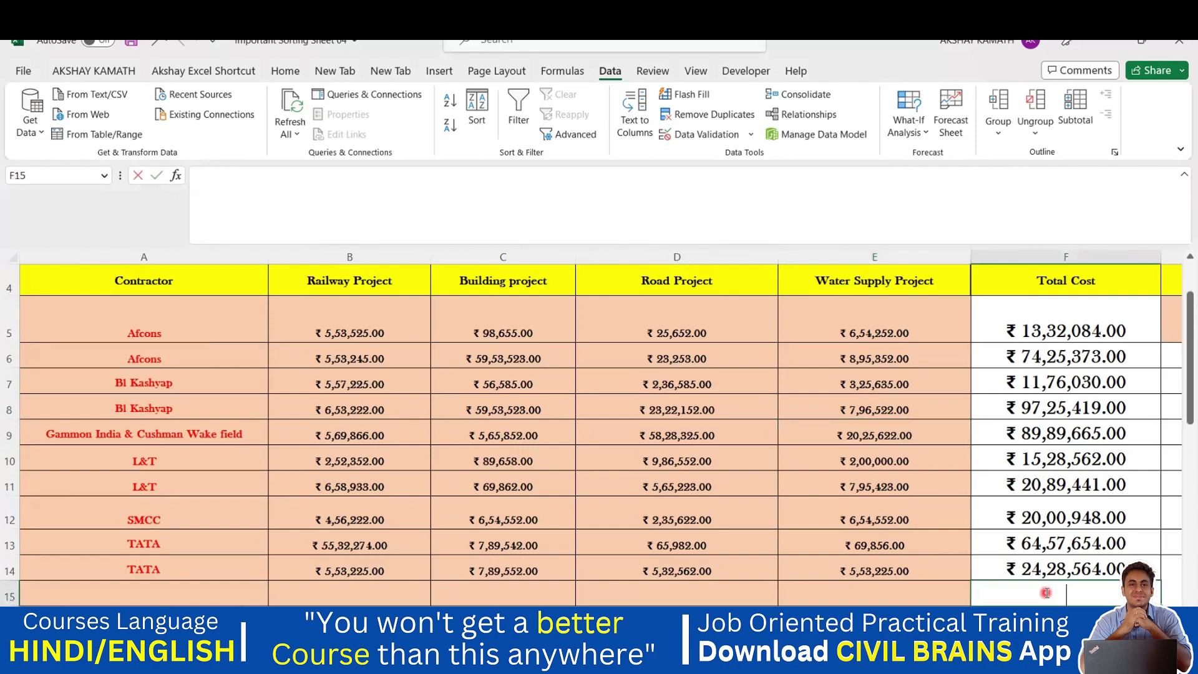
type("=")
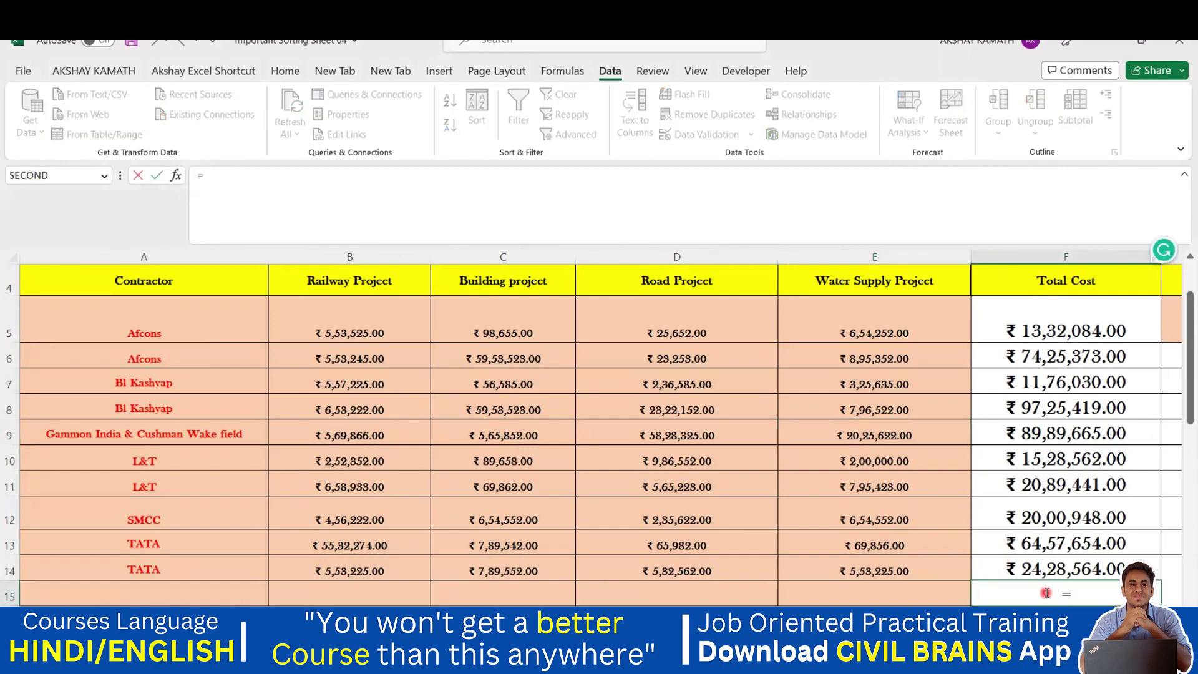
type("SUM")
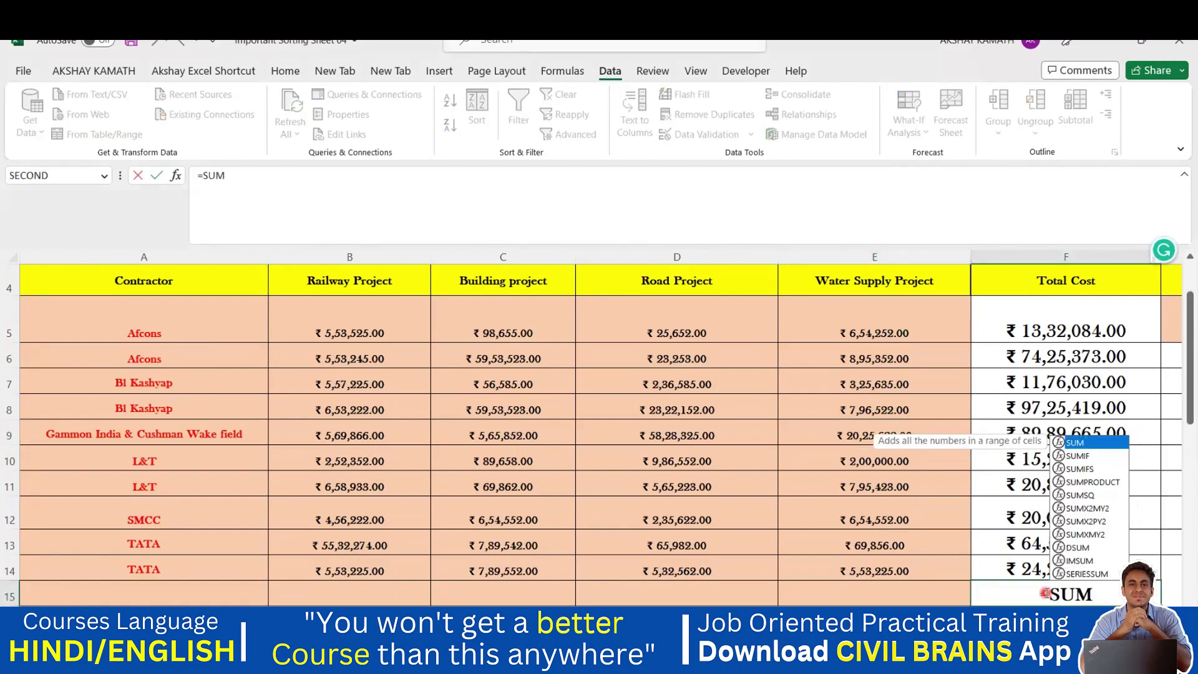
type("(")
scroll(1043, 593, "up", 1)
left_click_drag(1045, 376, 1050, 496)
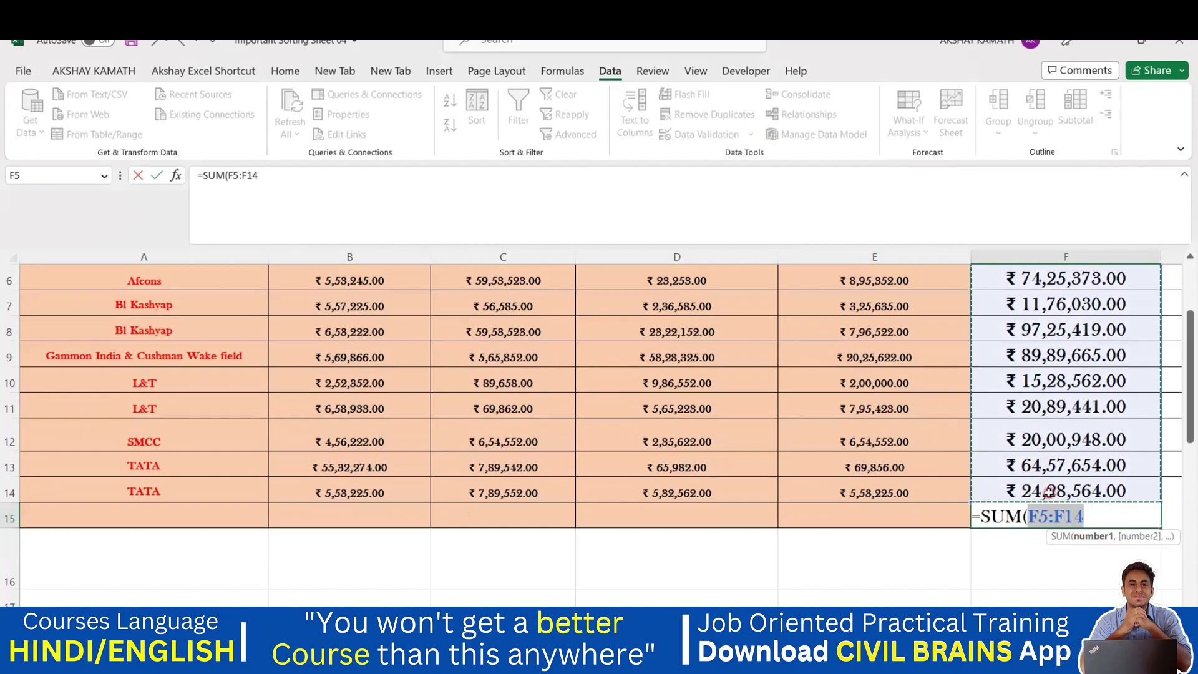
key("ctrl+Return")
key("Return")
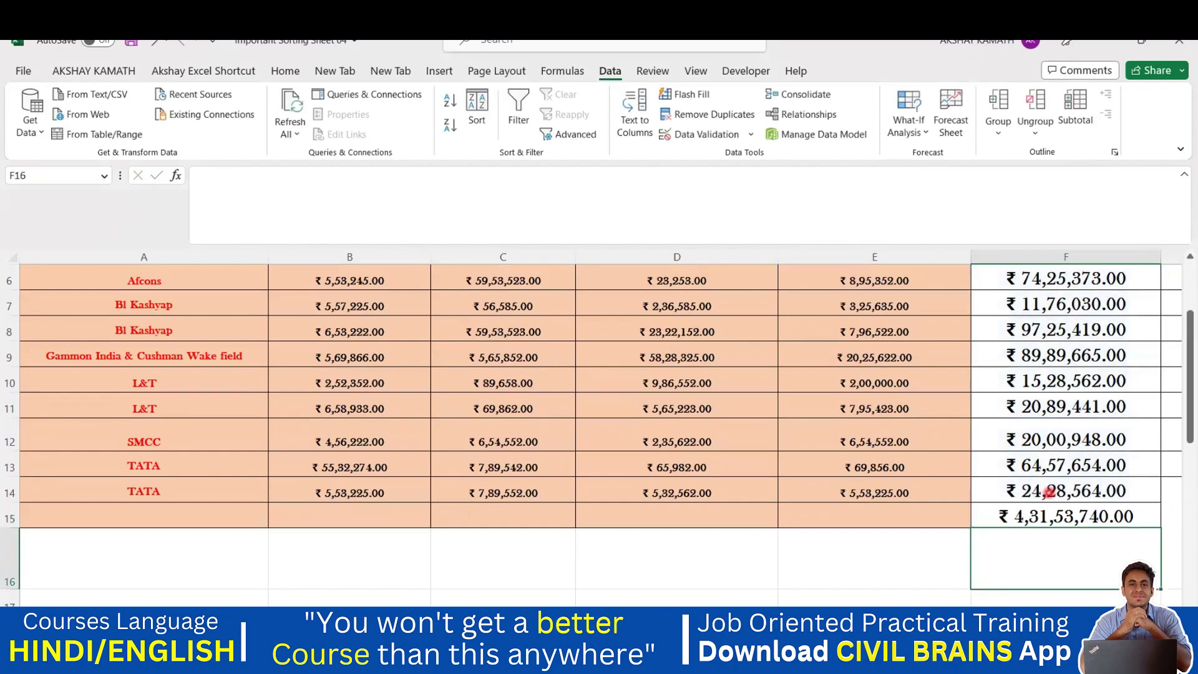
Try to turn on filtering for the project cost table from the single Contractor header cell A4.
scroll(1054, 530, "up", 2)
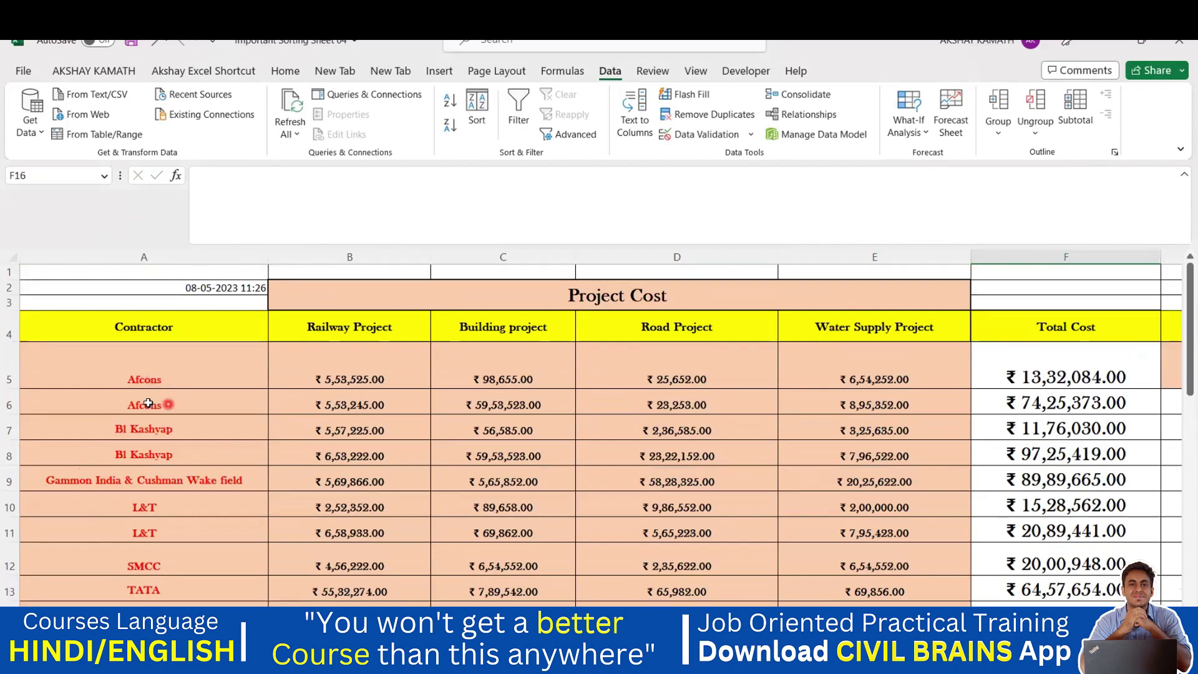
left_click(174, 378)
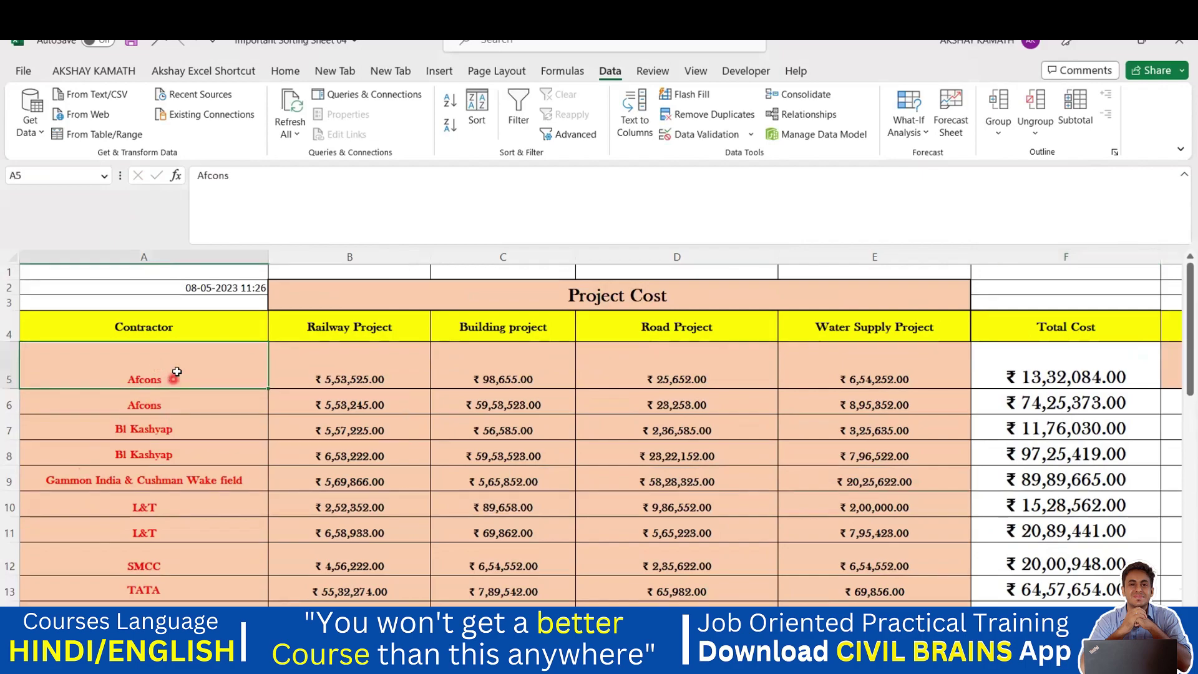
left_click(222, 329)
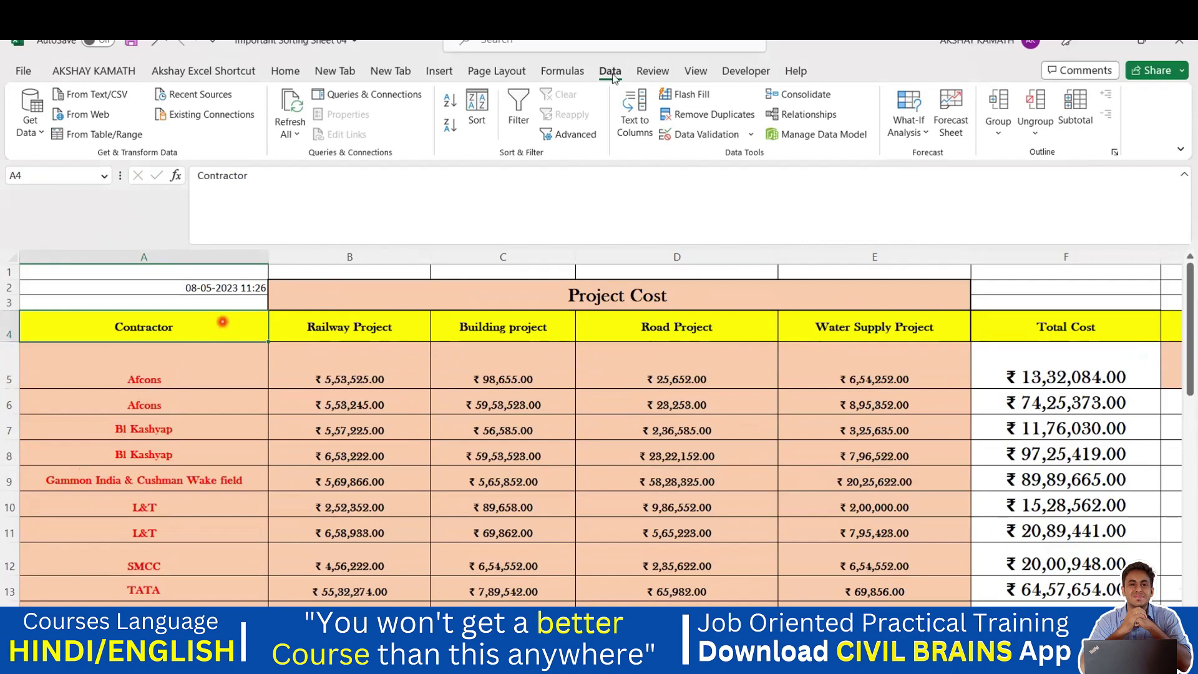
key("ctrl+shift+l")
key("ctrl+shift+l")
key("ctrl+shift+l")
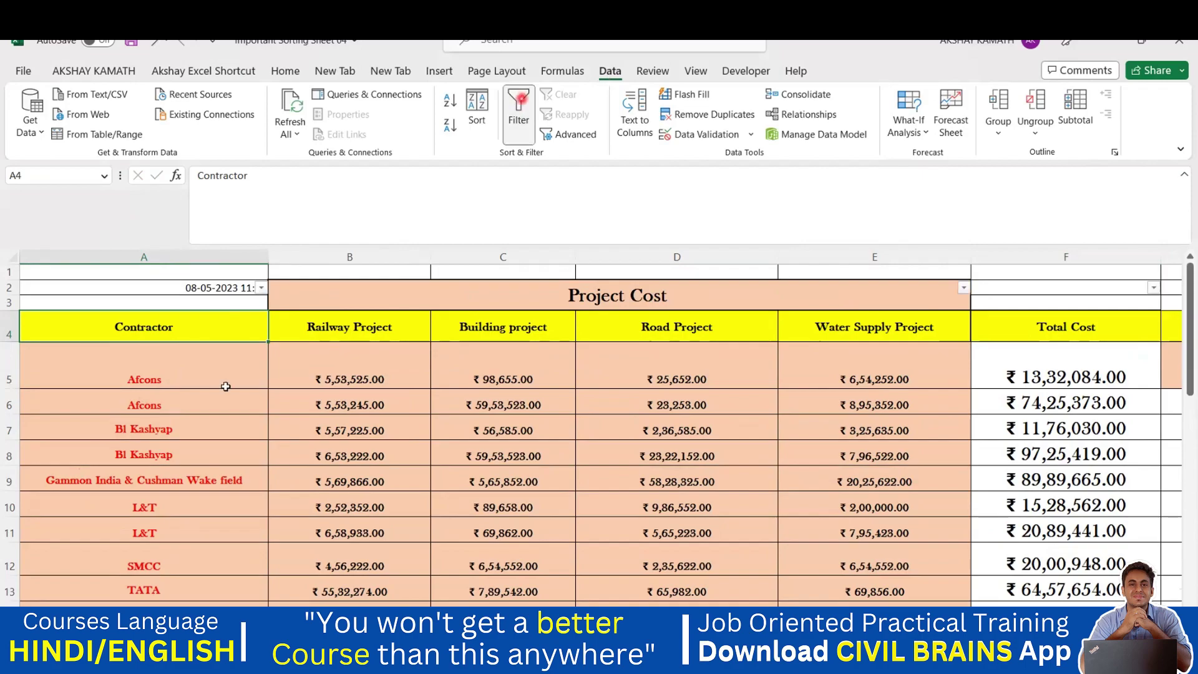
Reset the filter so it applies to the header cells A4:E4, from Contractor through Water Supply Project.
double_click(206, 327)
left_click_drag(190, 335, 937, 327)
left_click(510, 108)
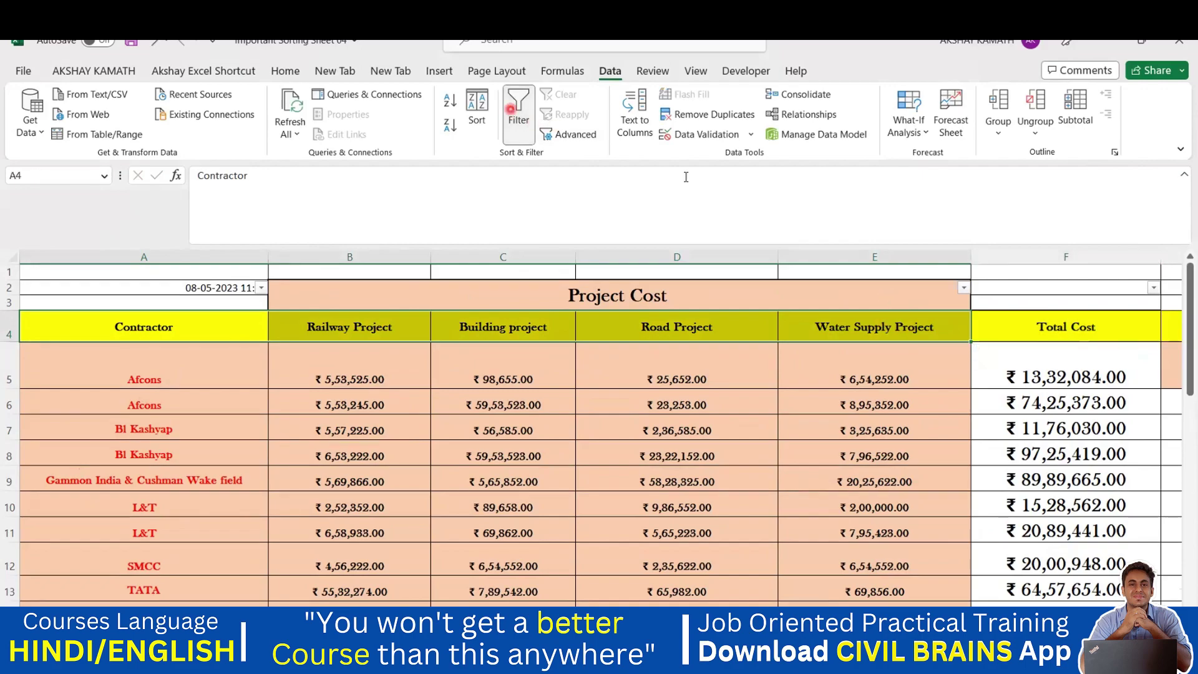
left_click(510, 107)
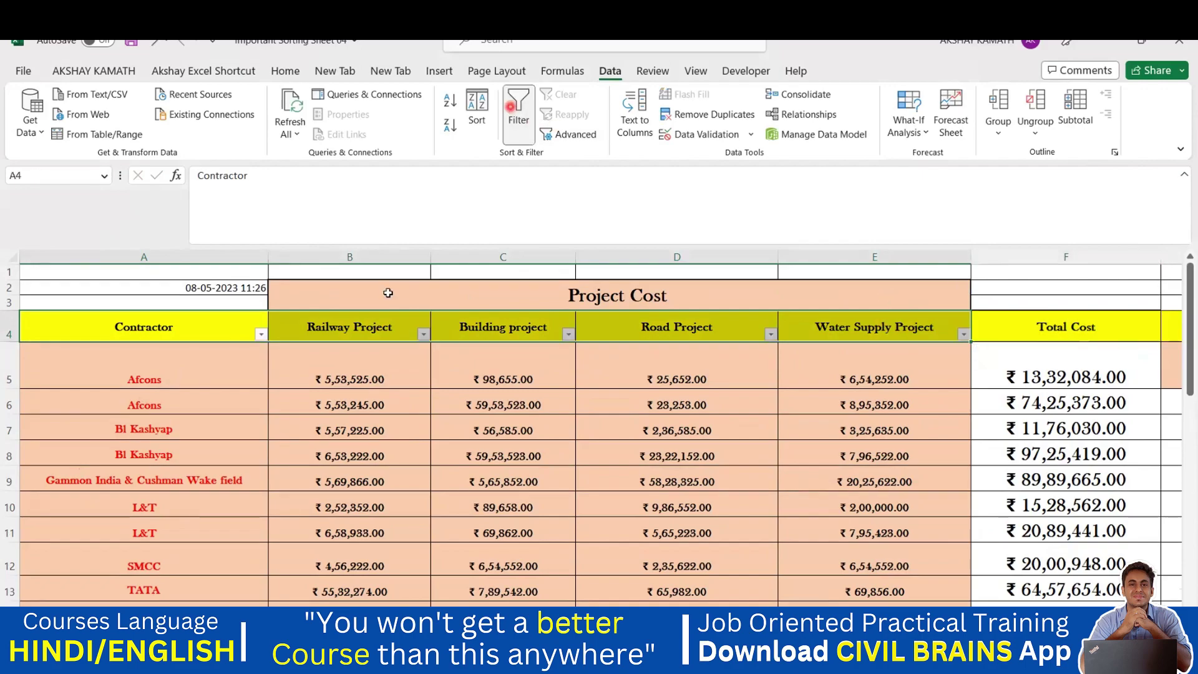
Filter the Contractor column to show only the Afcons rows.
left_click(260, 336)
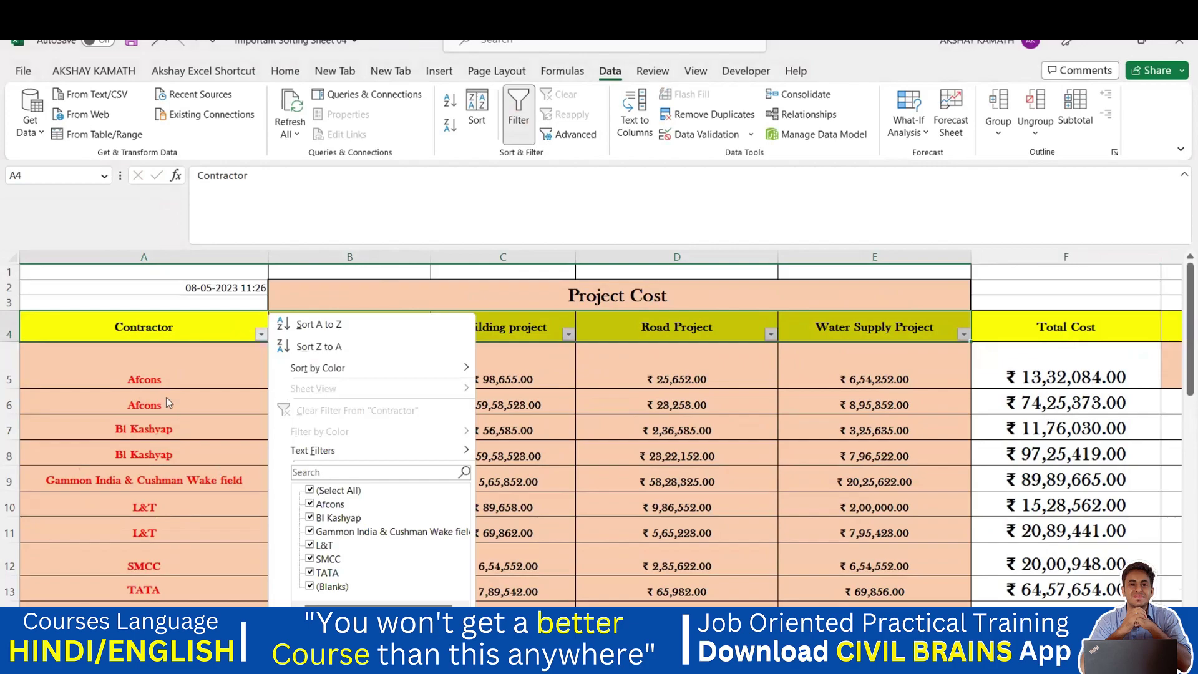
left_click(310, 491)
key("Return")
left_click(898, 518)
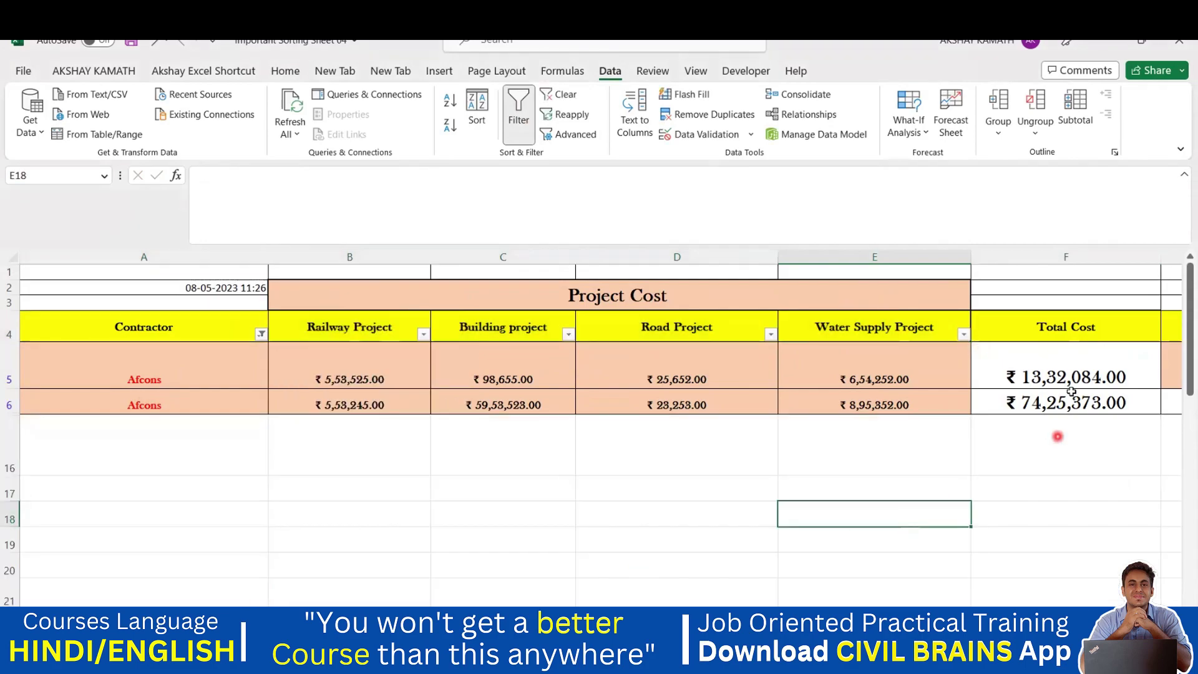
left_click(1025, 438)
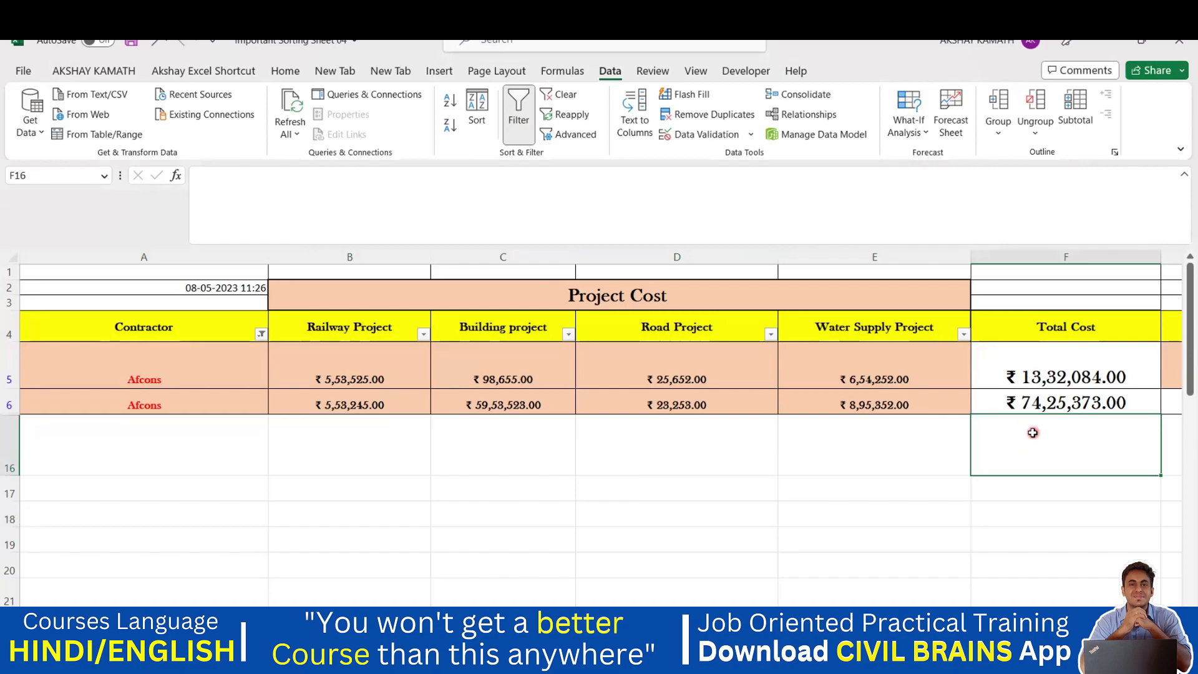
left_click(928, 400)
left_click(834, 456)
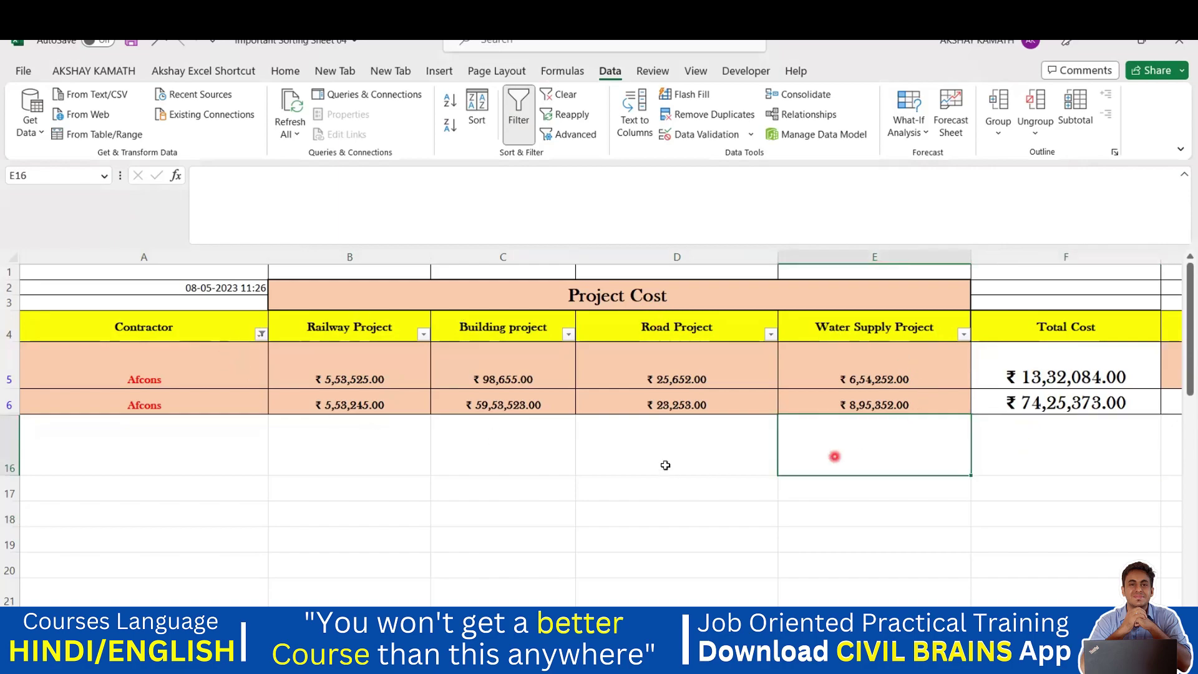
Return to the worksheet with the monthly concrete consumption and cement bags table, passing through the student marks worksheet.
key("ctrl+Page_Down")
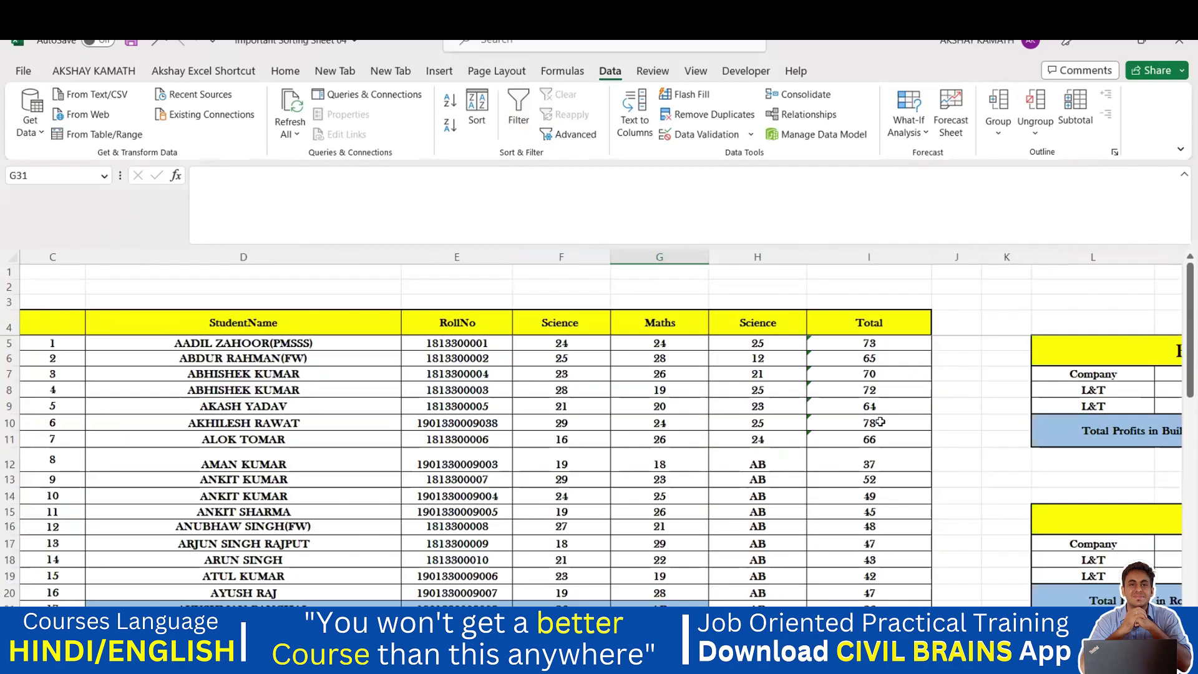
scroll(811, 500, "down", 3)
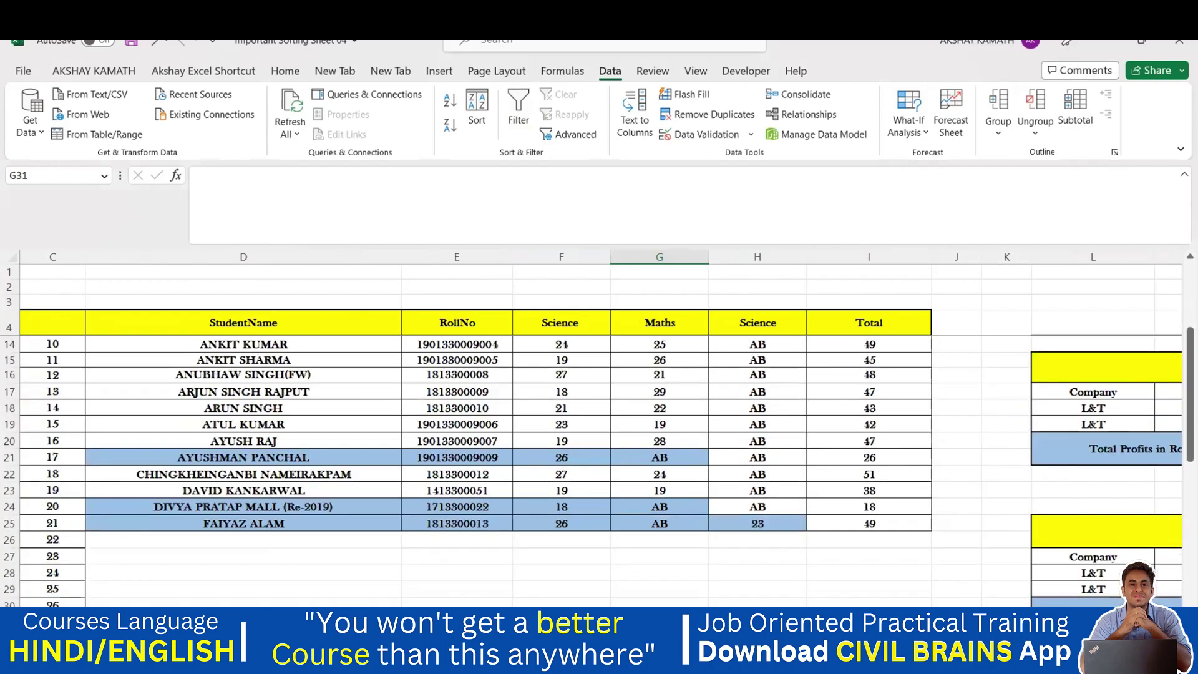
key("ctrl+Page_Down")
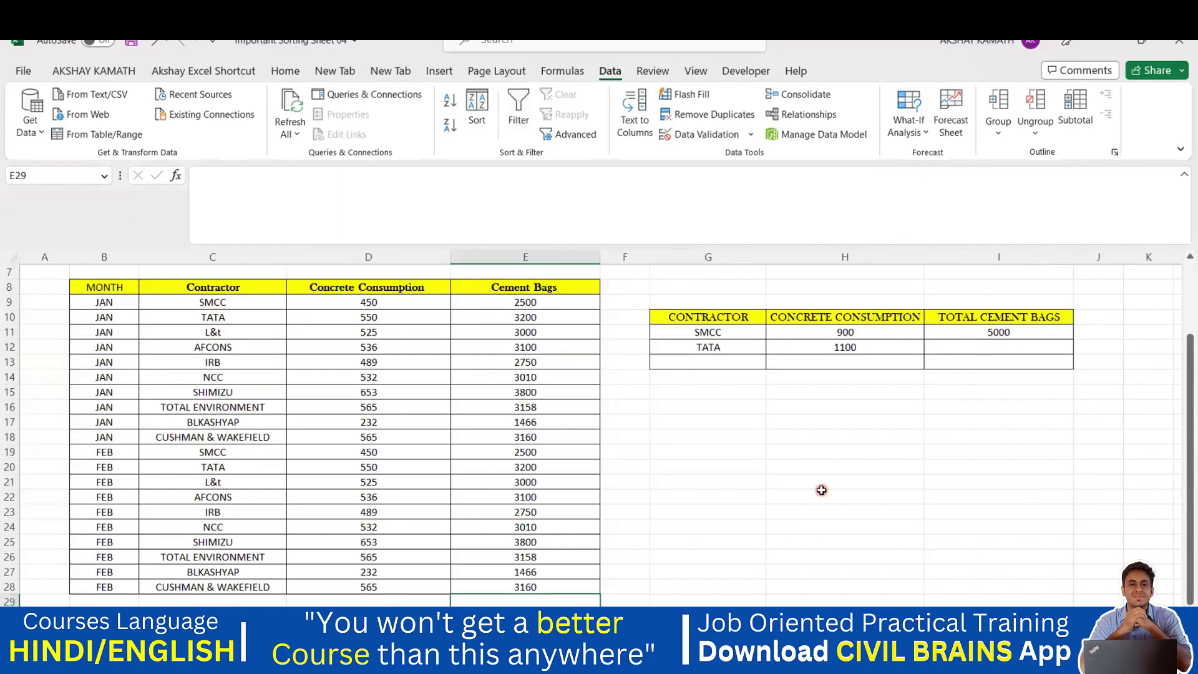
scroll(821, 490, "up", 2)
left_click(751, 508)
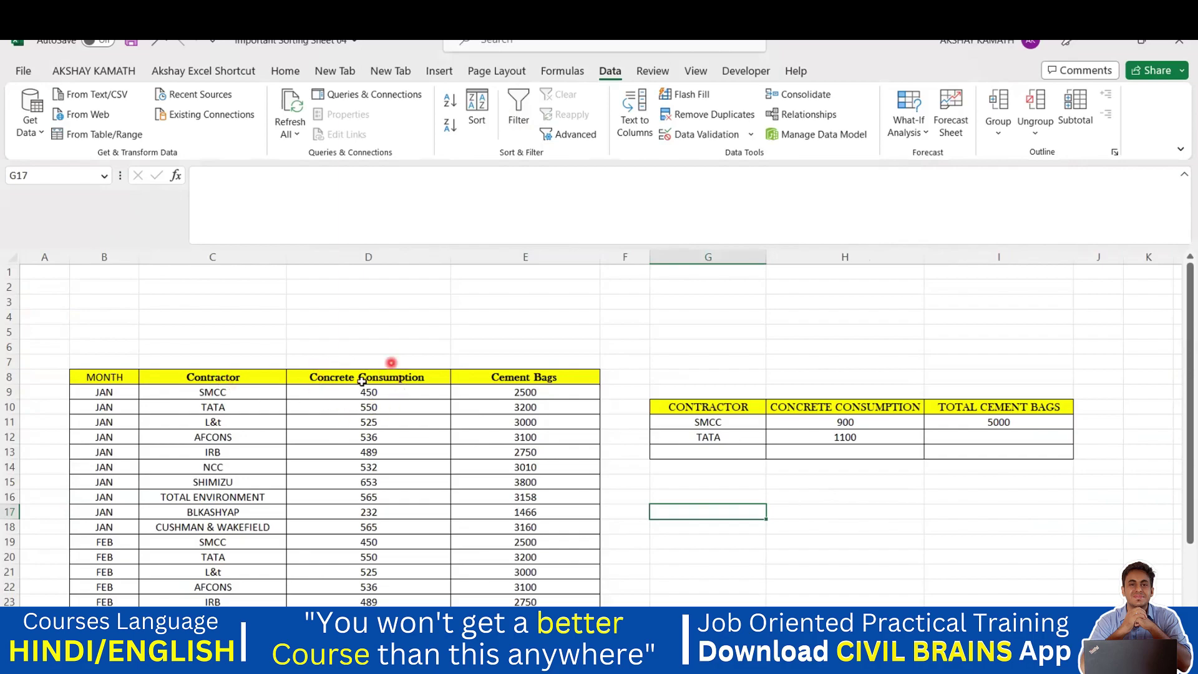
Examine the monthly concrete and cement data, the contractor summary table, and the formula behind SMCC's concrete consumption in H11.
scroll(541, 382, "down", 2)
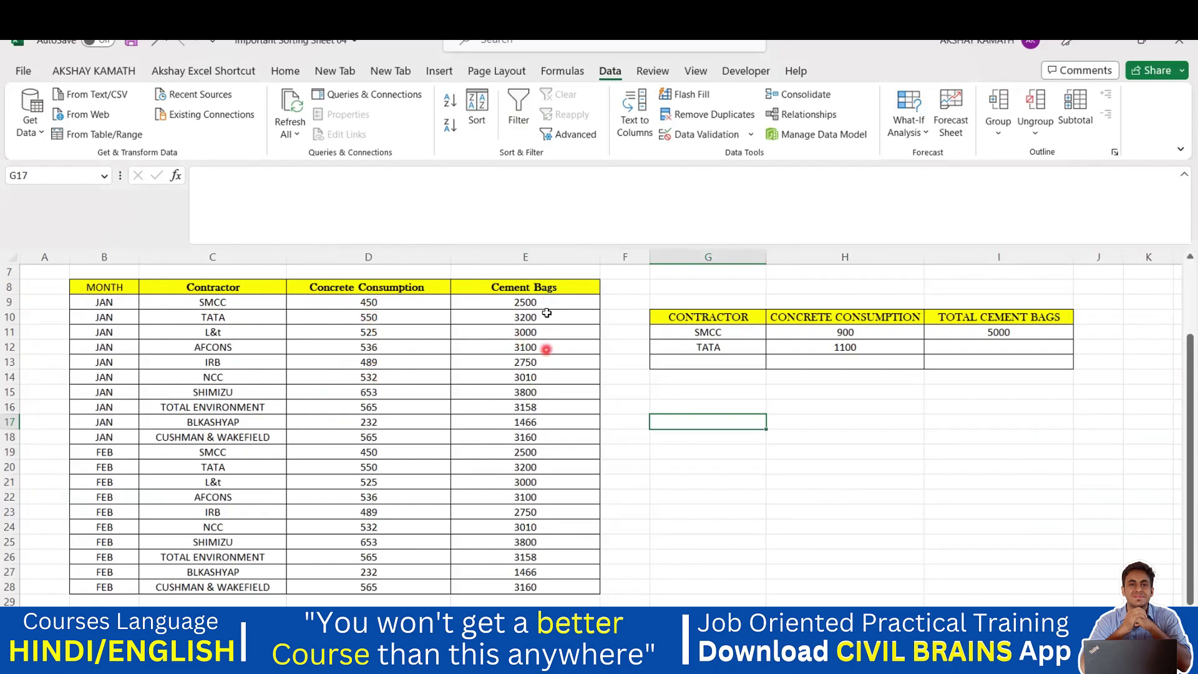
left_click_drag(117, 455, 118, 527)
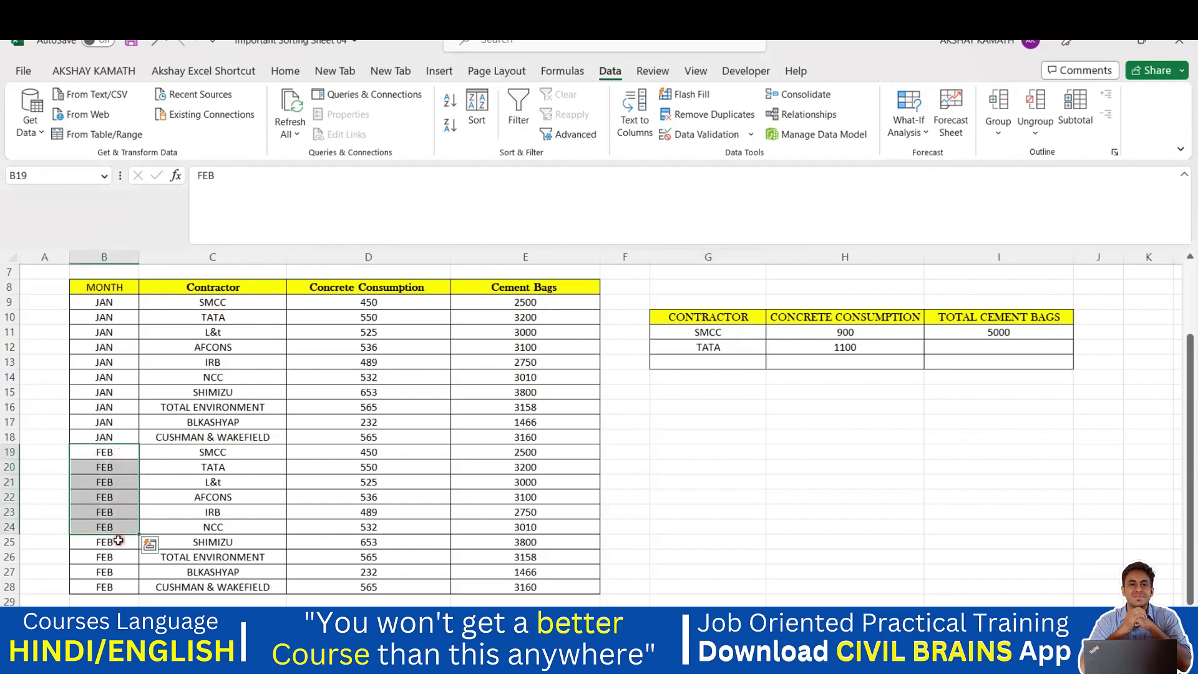
left_click_drag(368, 453, 374, 571)
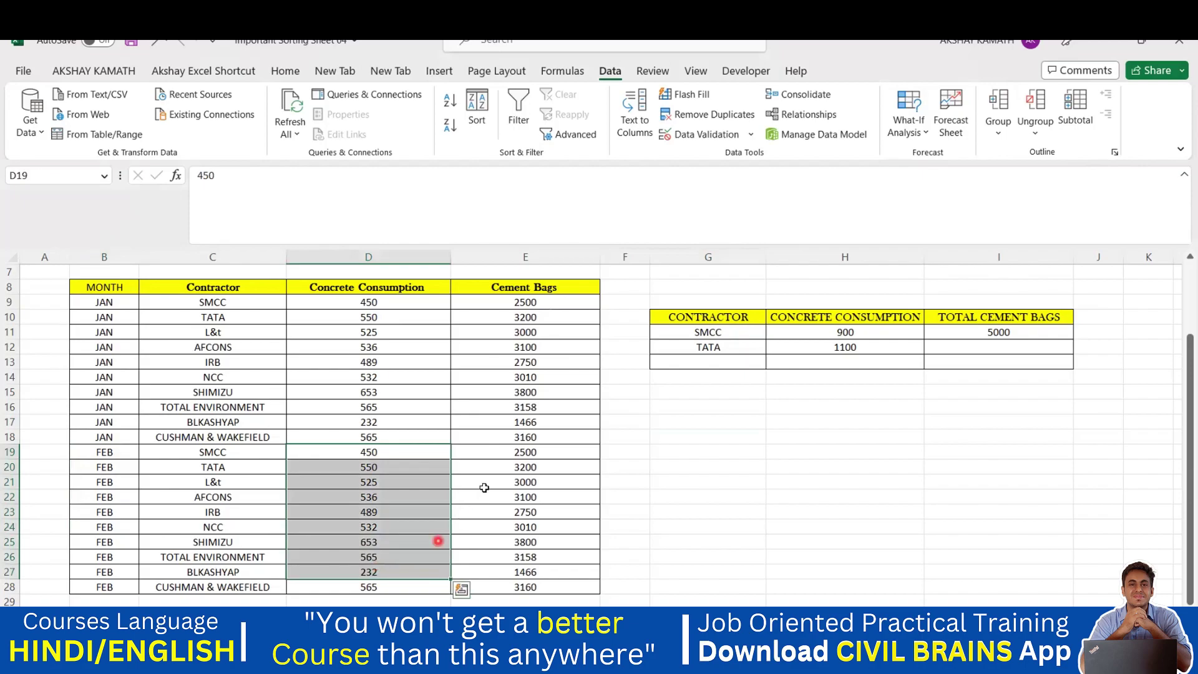
left_click(741, 547)
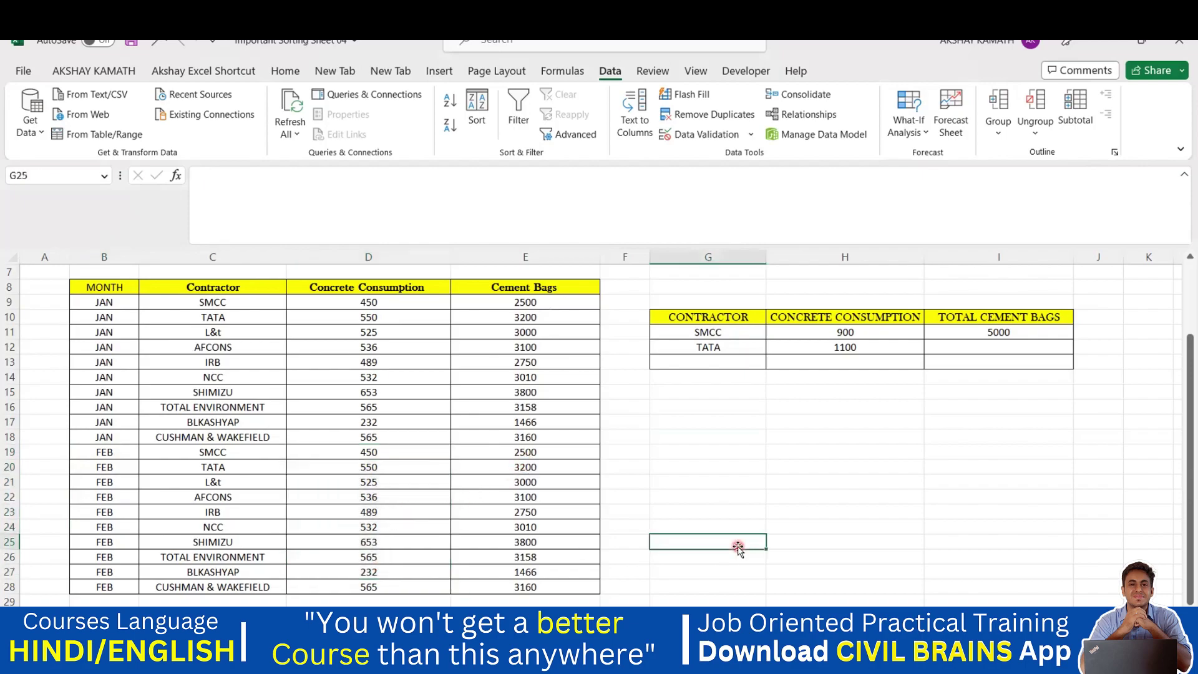
scroll(737, 549, "up", 2)
left_click(725, 424)
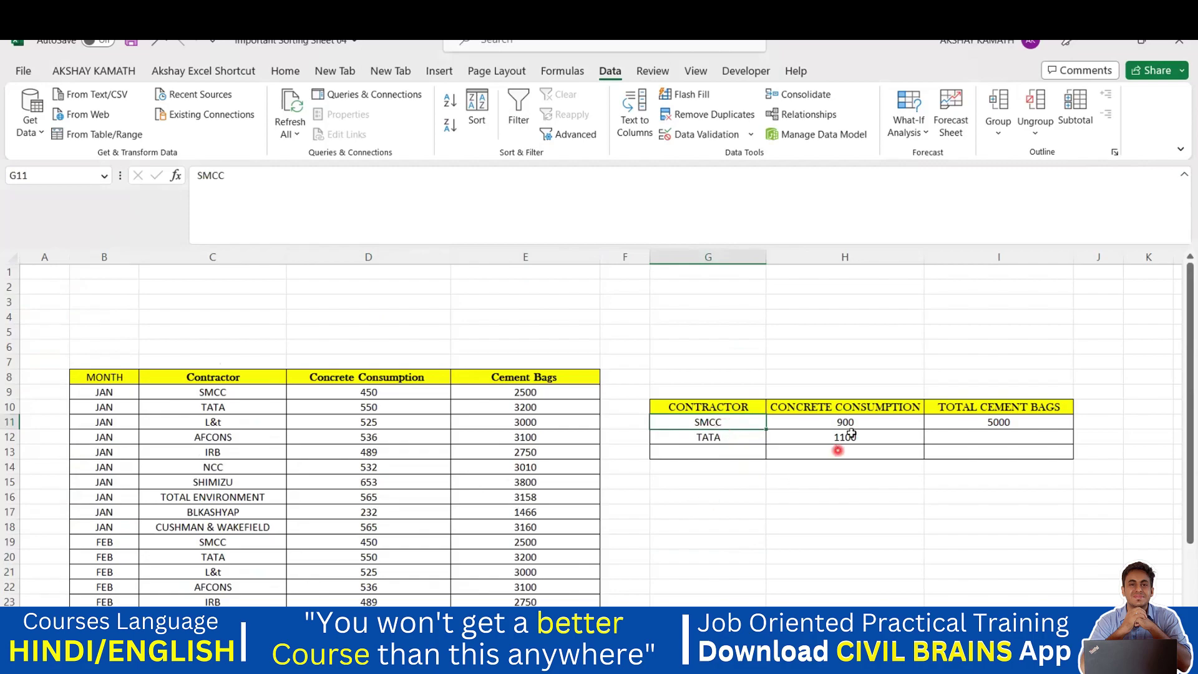
left_click(876, 424)
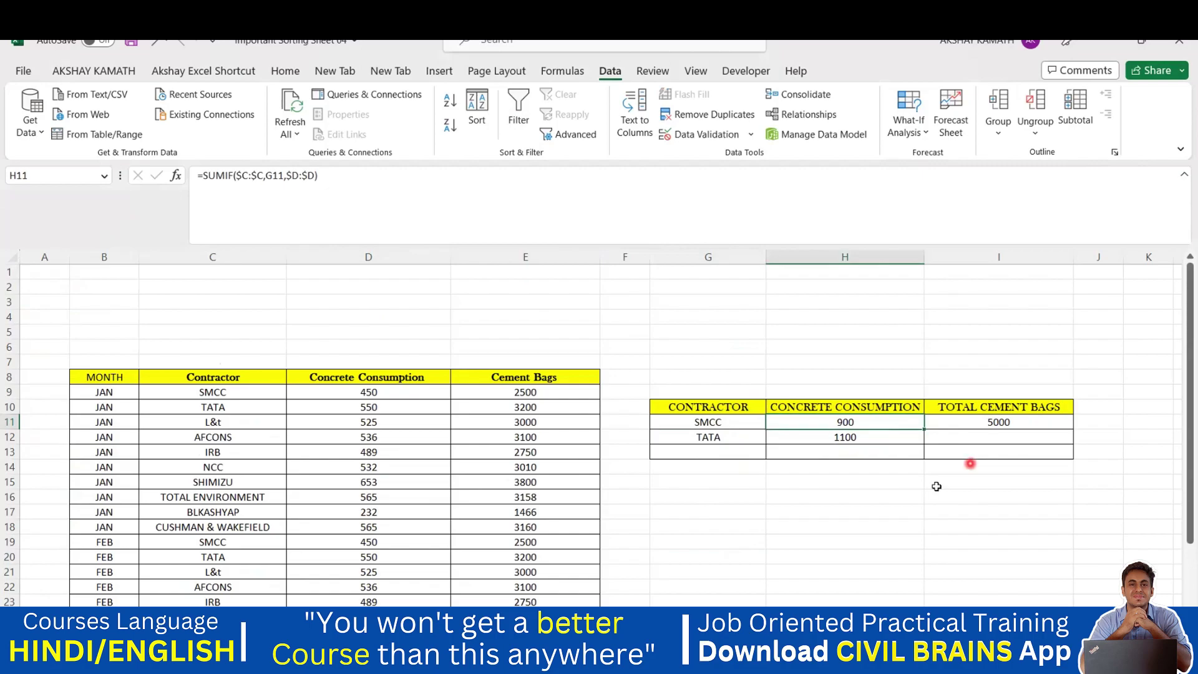
scroll(967, 459, "down", 1)
left_click(908, 496)
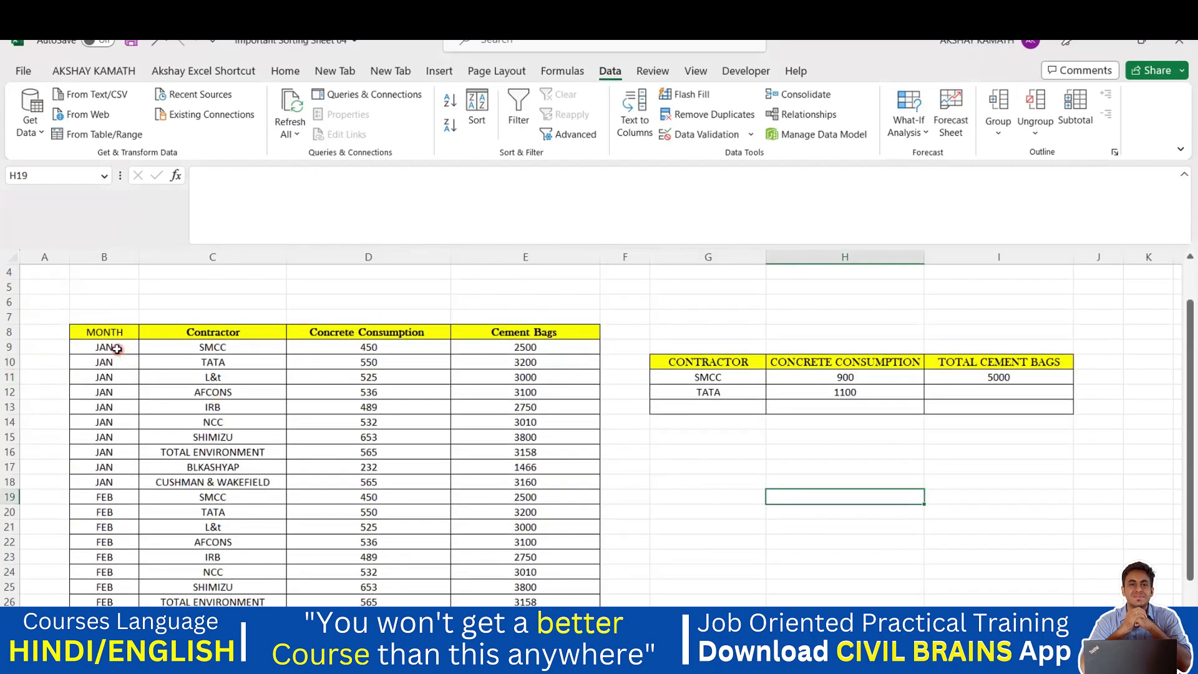
scroll(112, 391, "down", 2)
scroll(142, 556, "up", 3)
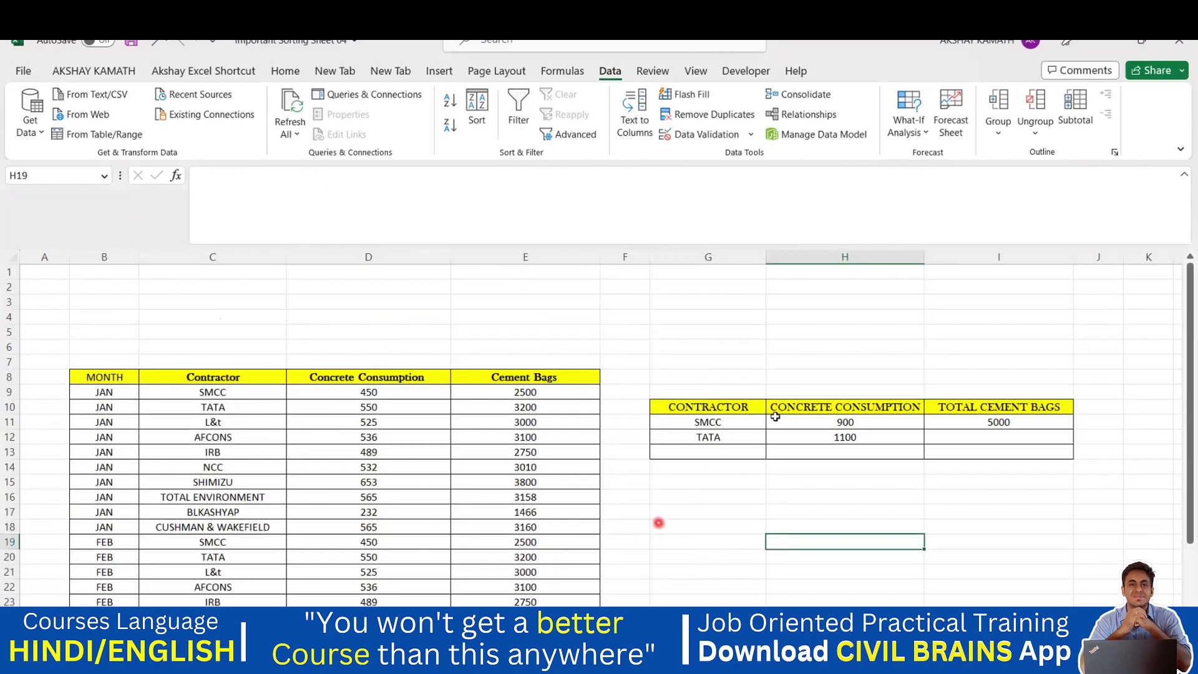
left_click(737, 439)
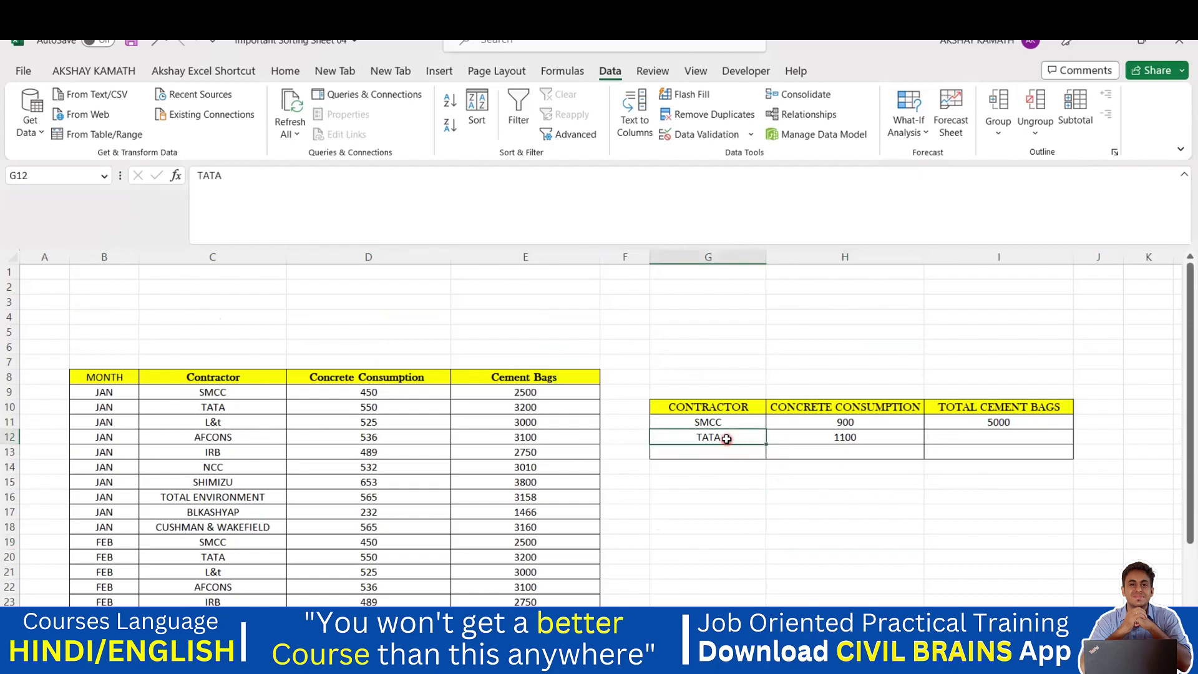
Change the contractor in summary cell G12 to NCC and enter TATA in G13.
double_click(728, 438)
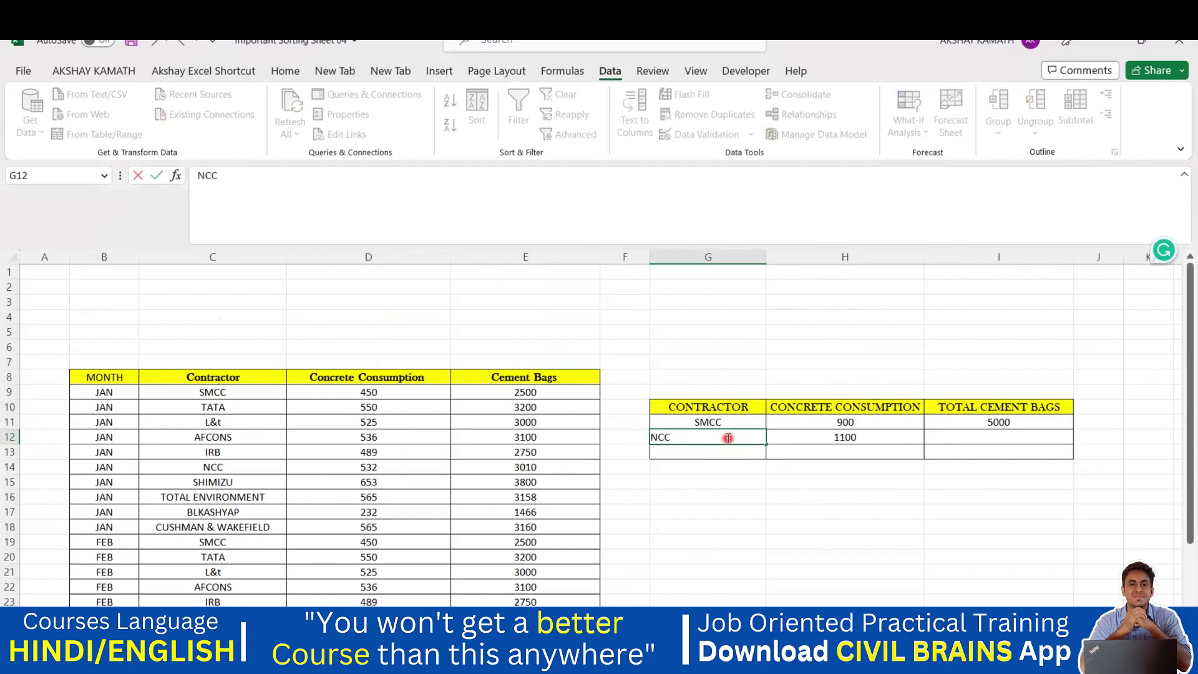
type("NCC")
key("Return")
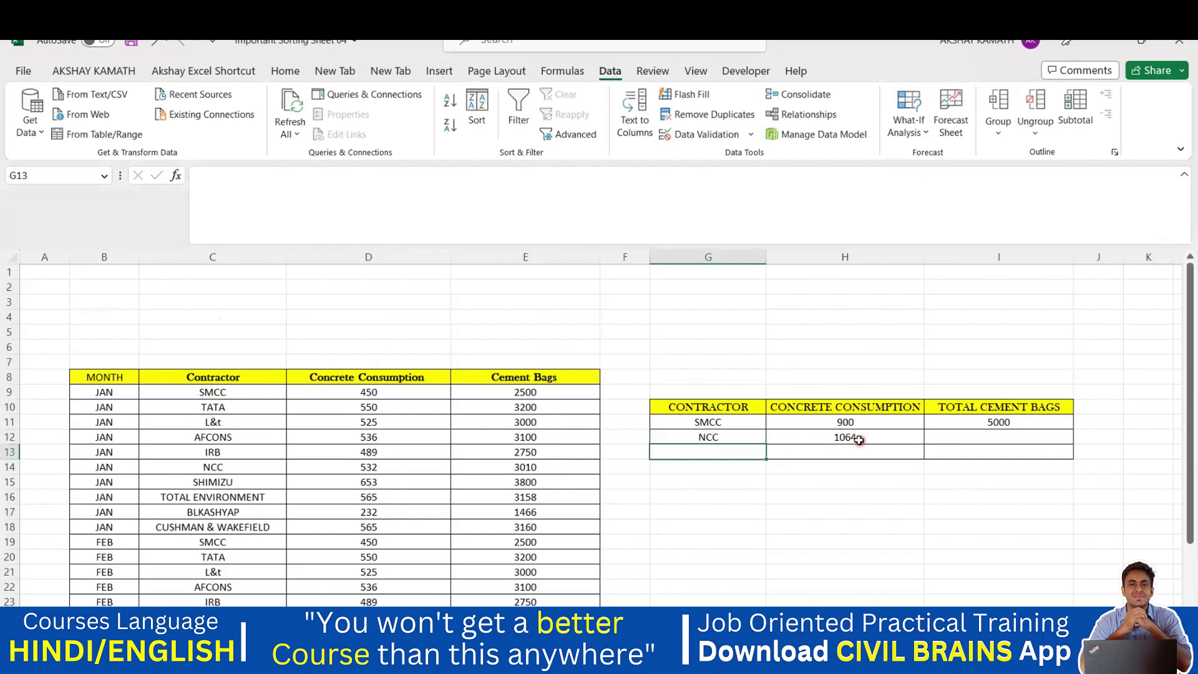
double_click(697, 455)
type("TATA")
right_click(713, 457)
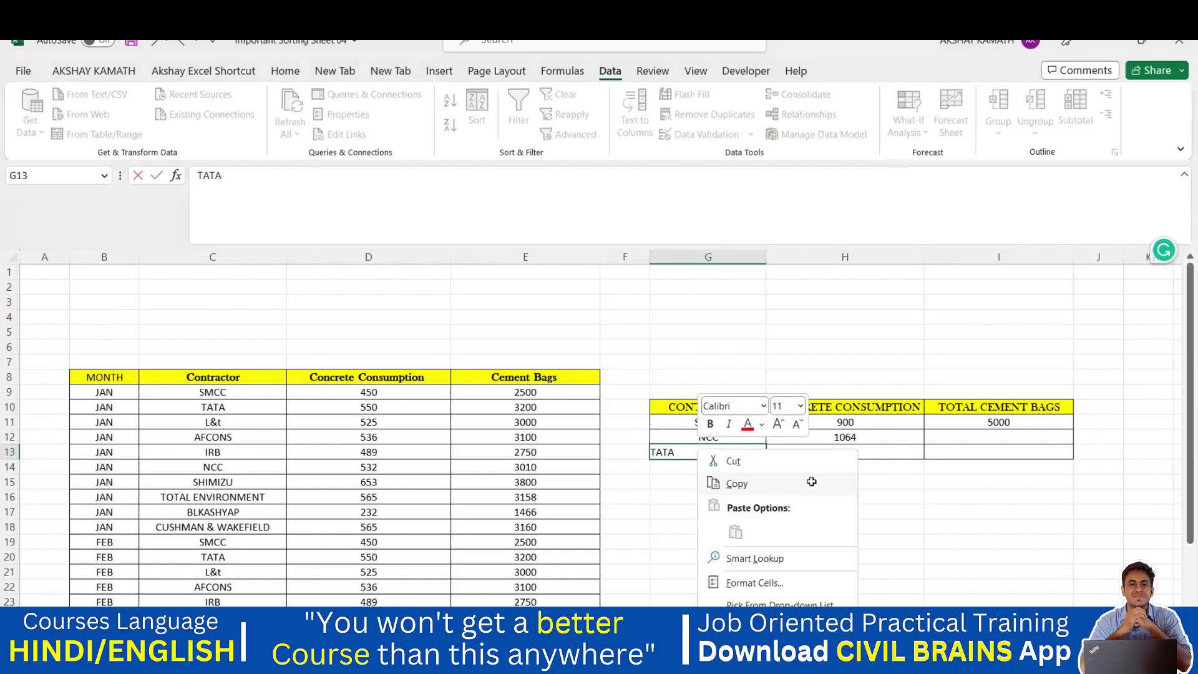
left_click(826, 477)
Fill the concrete consumption SUMIF formula from H12 down to H13 and inspect the copied formula's references.
left_click(870, 439)
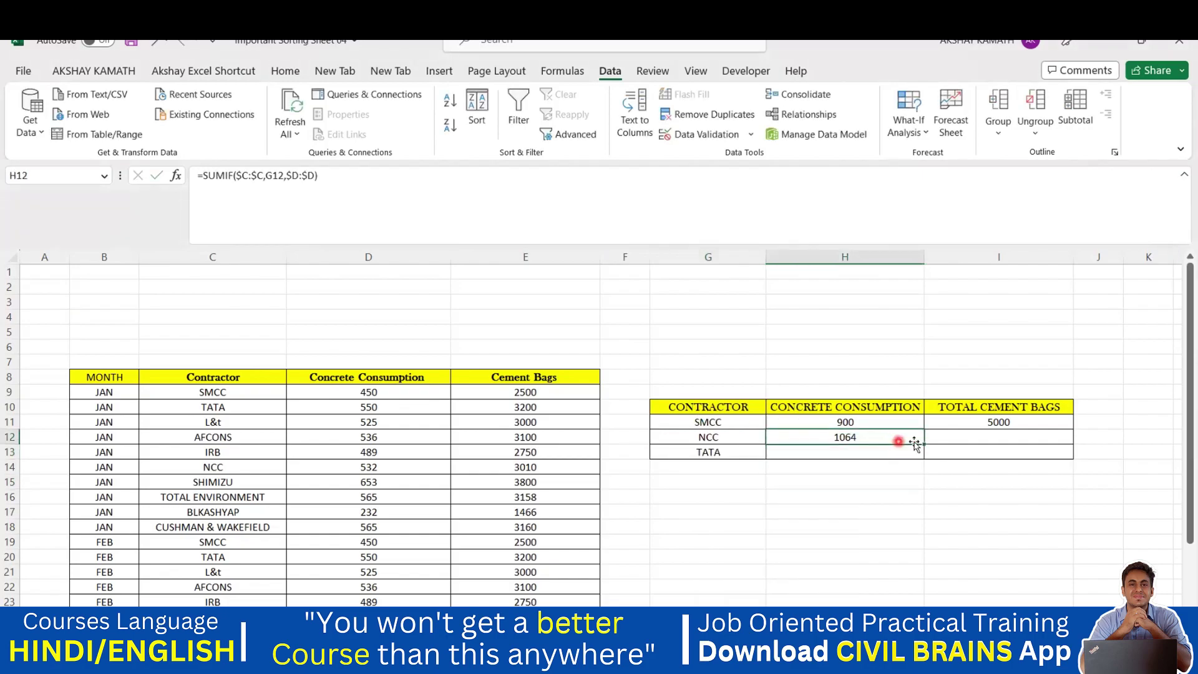
left_click_drag(922, 443, 921, 457)
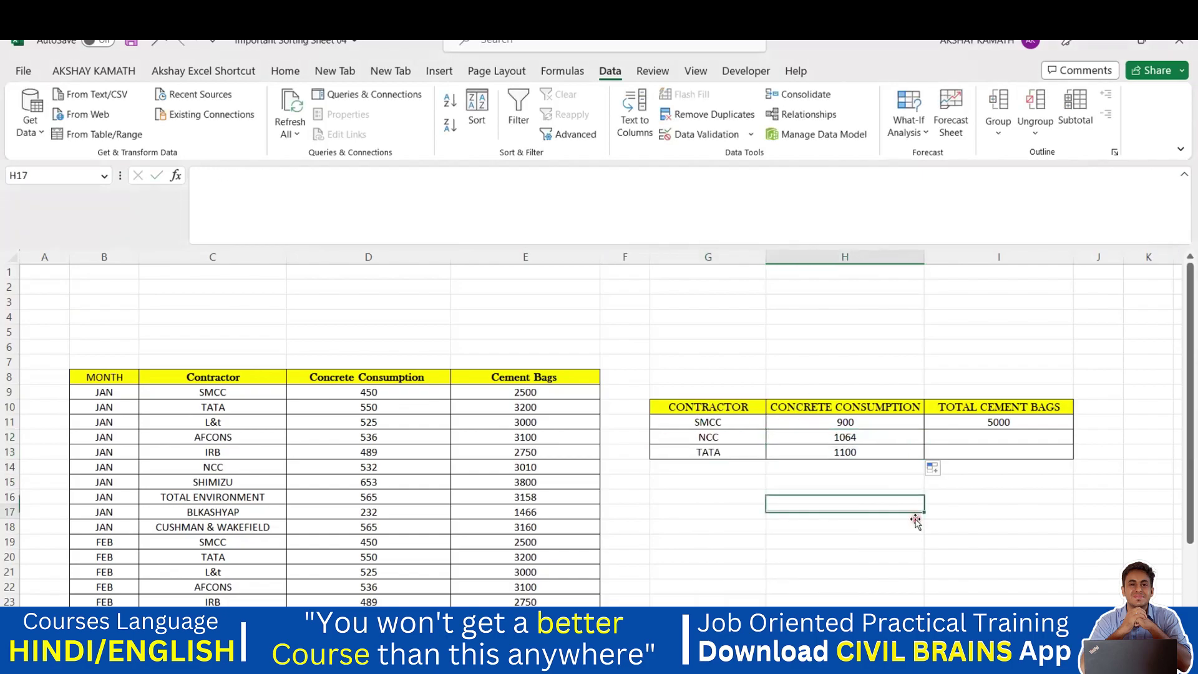
left_click(881, 451)
double_click(880, 450)
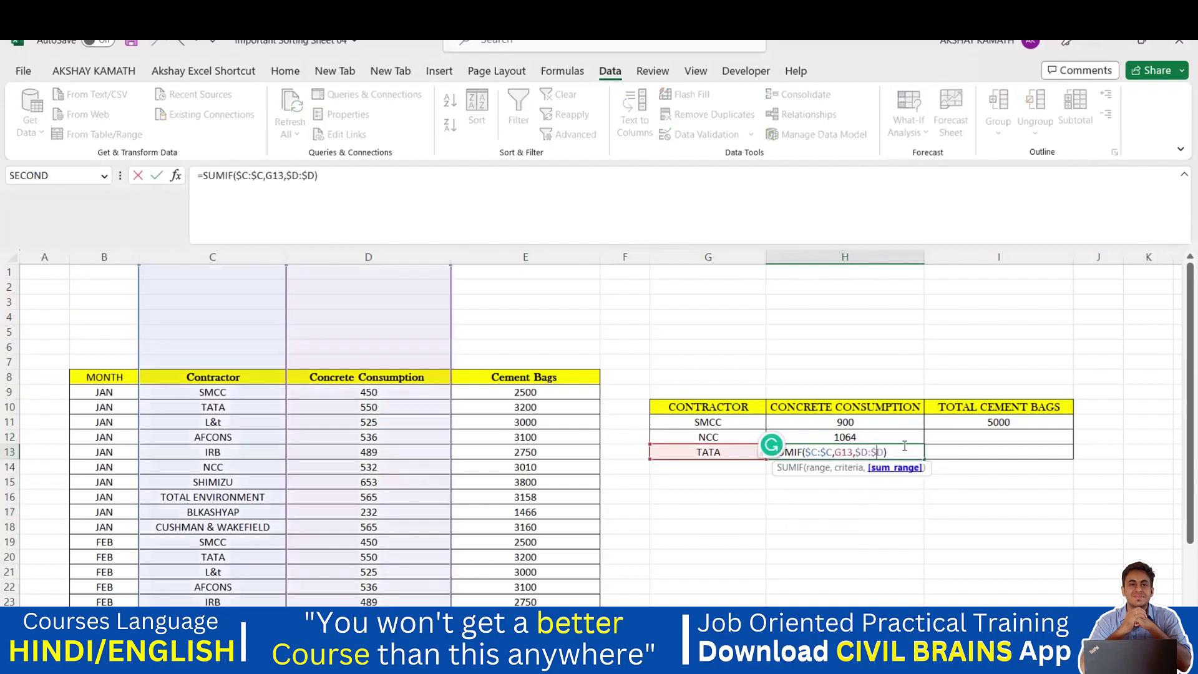
key("Return")
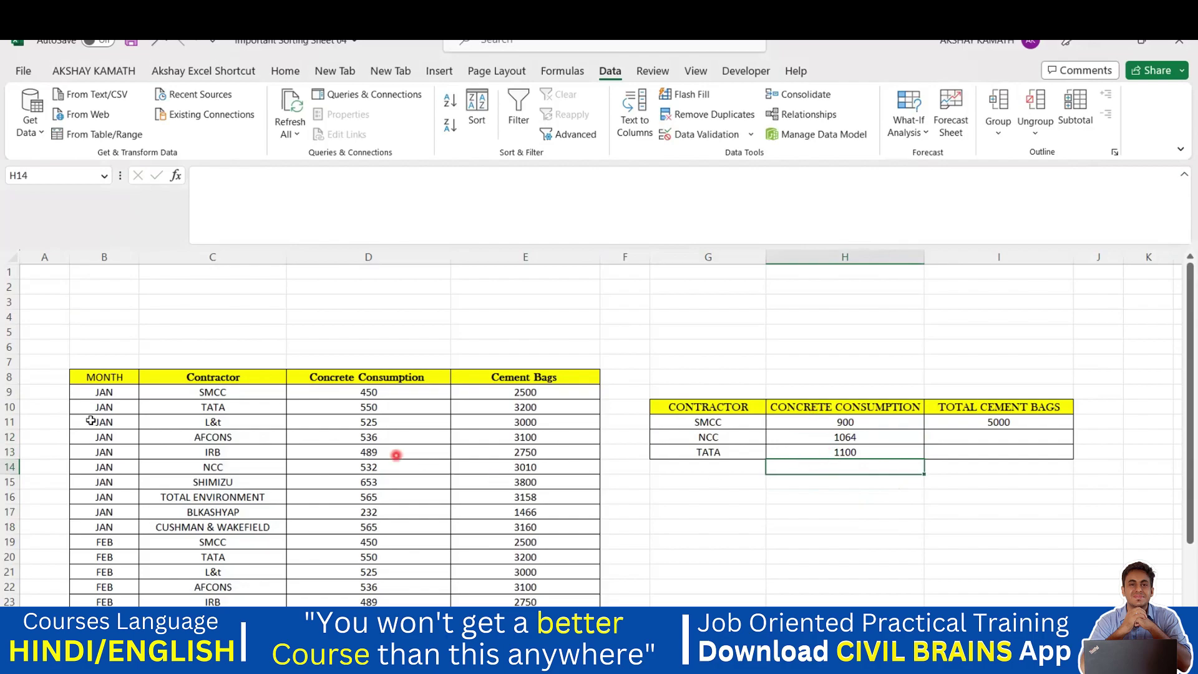
Fill the total cement bags formula from I11 down through I13 for NCC and TATA.
scroll(101, 430, "down", 3)
scroll(811, 464, "up", 3)
left_click(1015, 422)
left_click_drag(1072, 431, 1069, 456)
left_click(1056, 496)
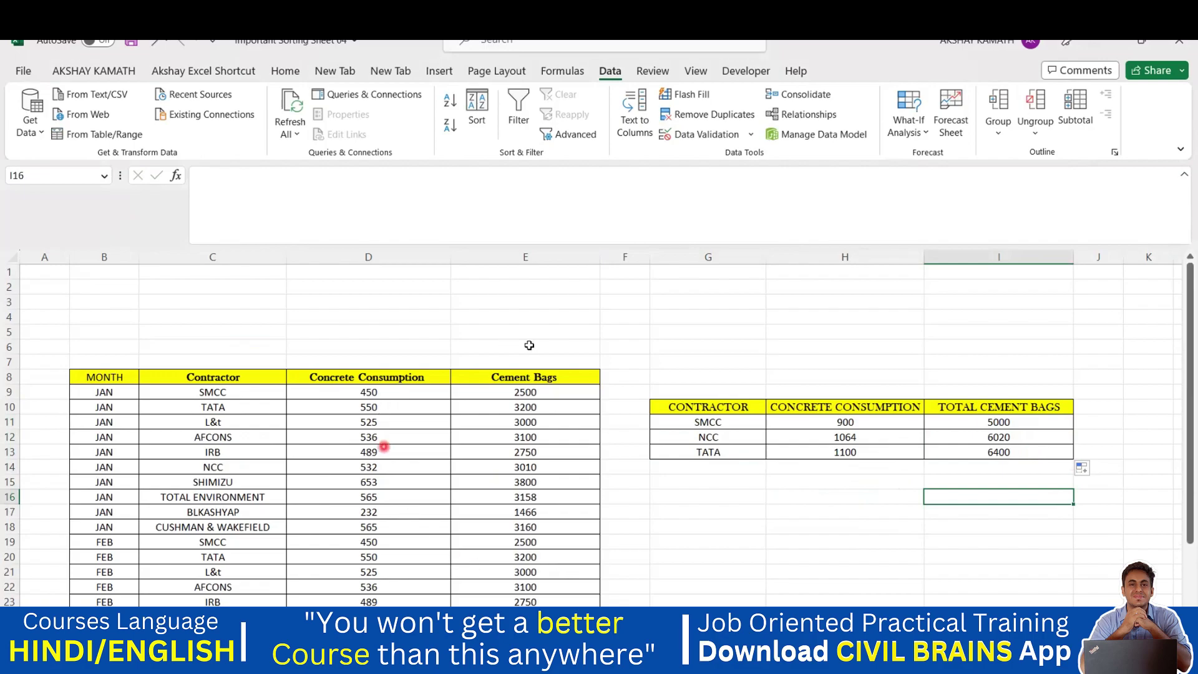
scroll(569, 581, "down", 1)
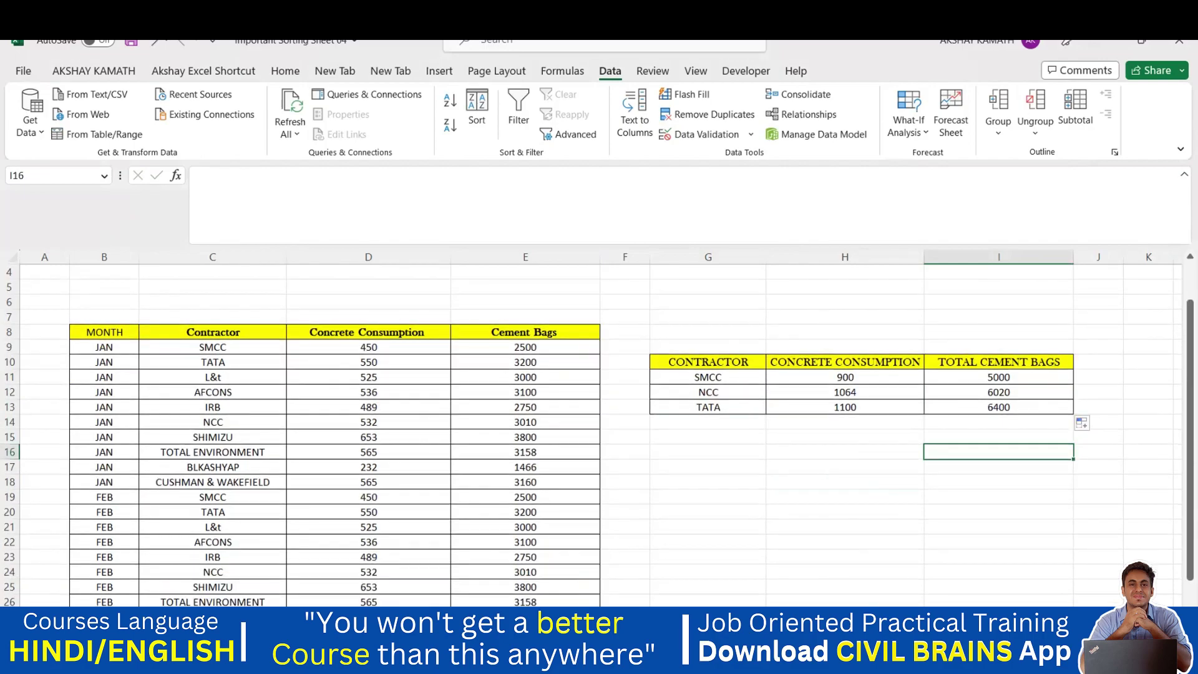
scroll(647, 592, "up", 1)
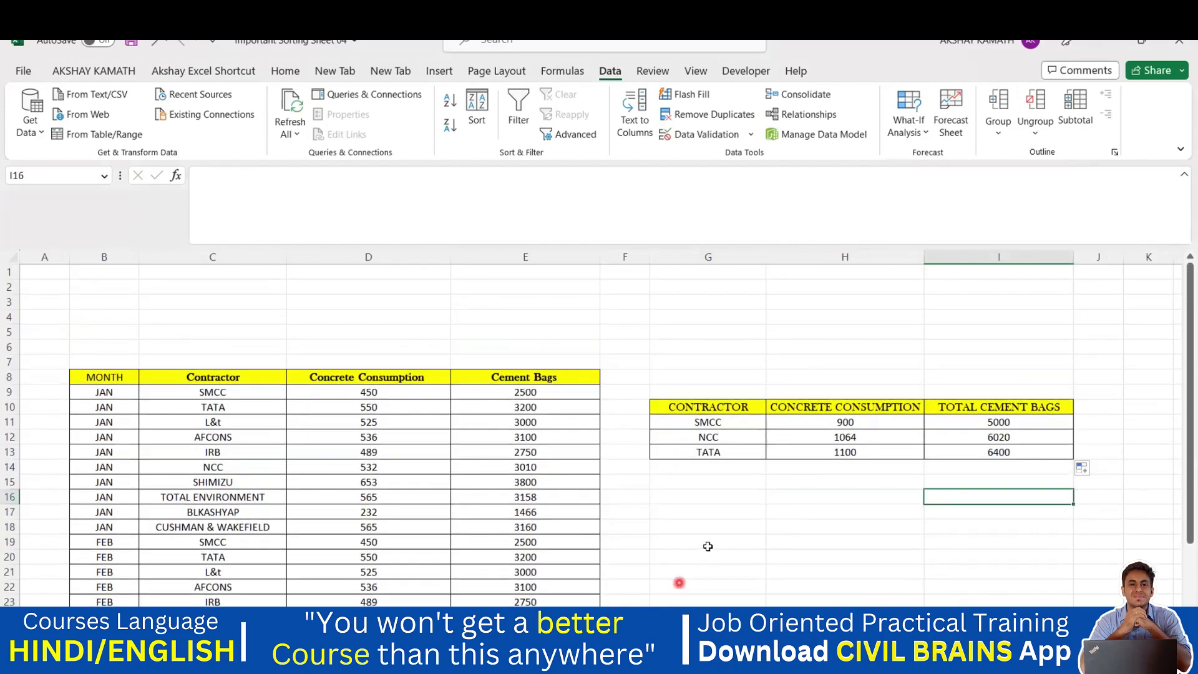
left_click(708, 543)
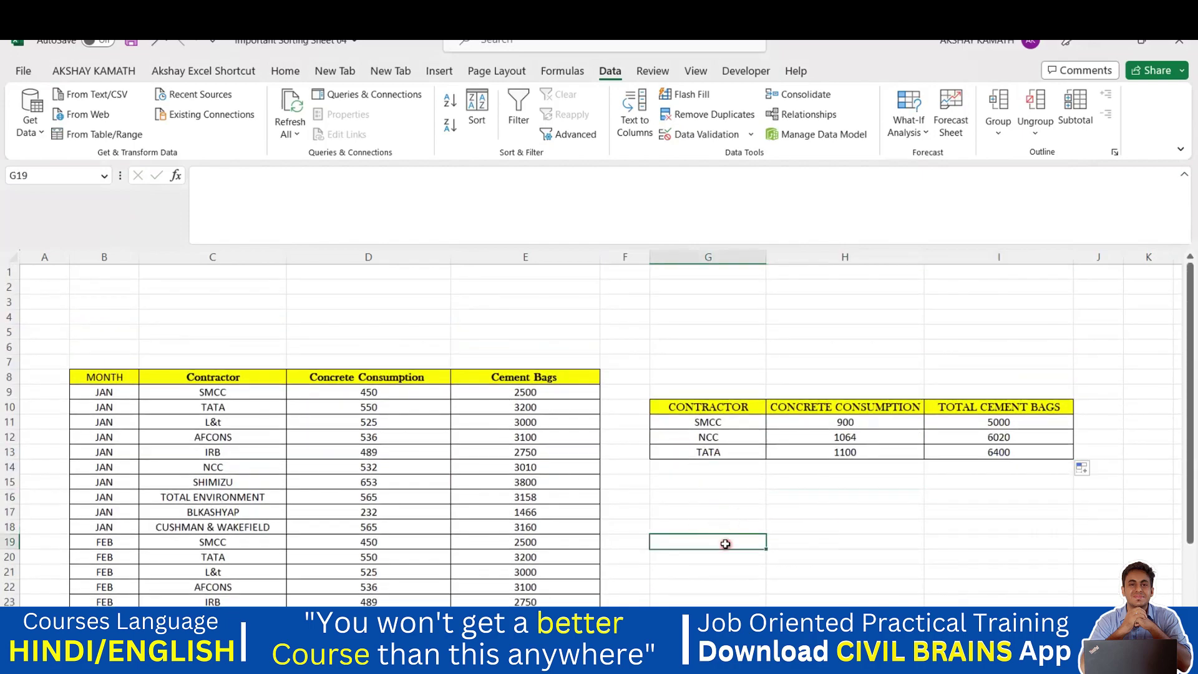
type("C")
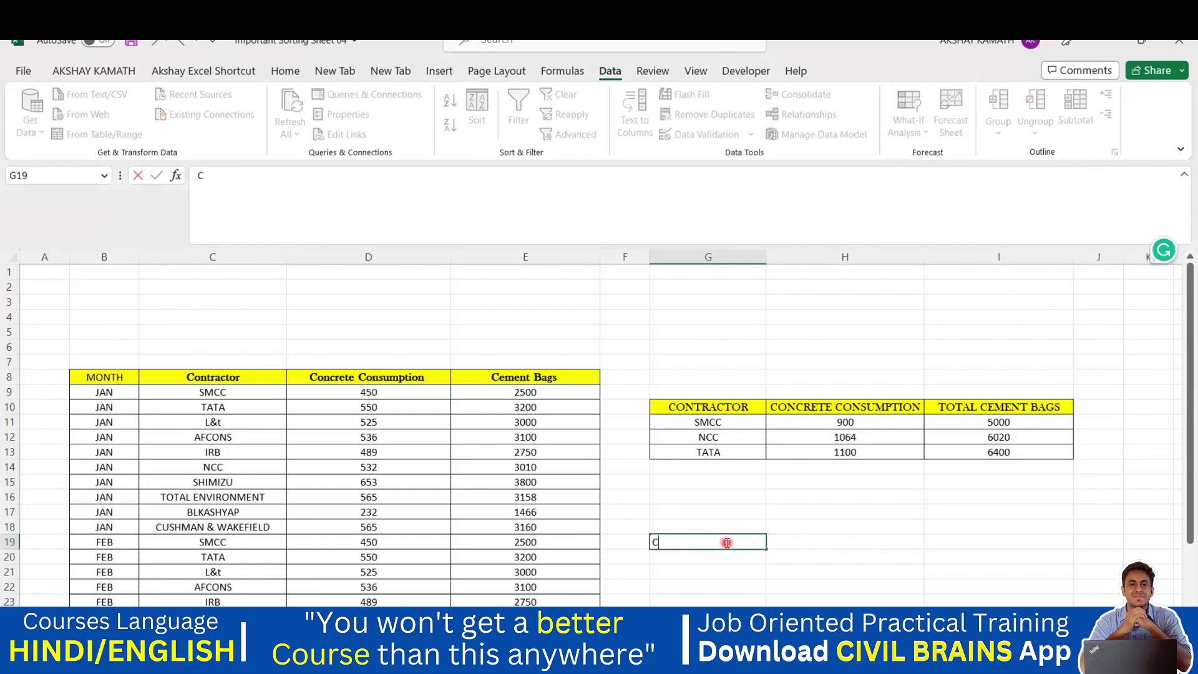
key("BackSpace")
key("BackSpace")
left_click(829, 552)
left_click_drag(700, 406, 961, 407)
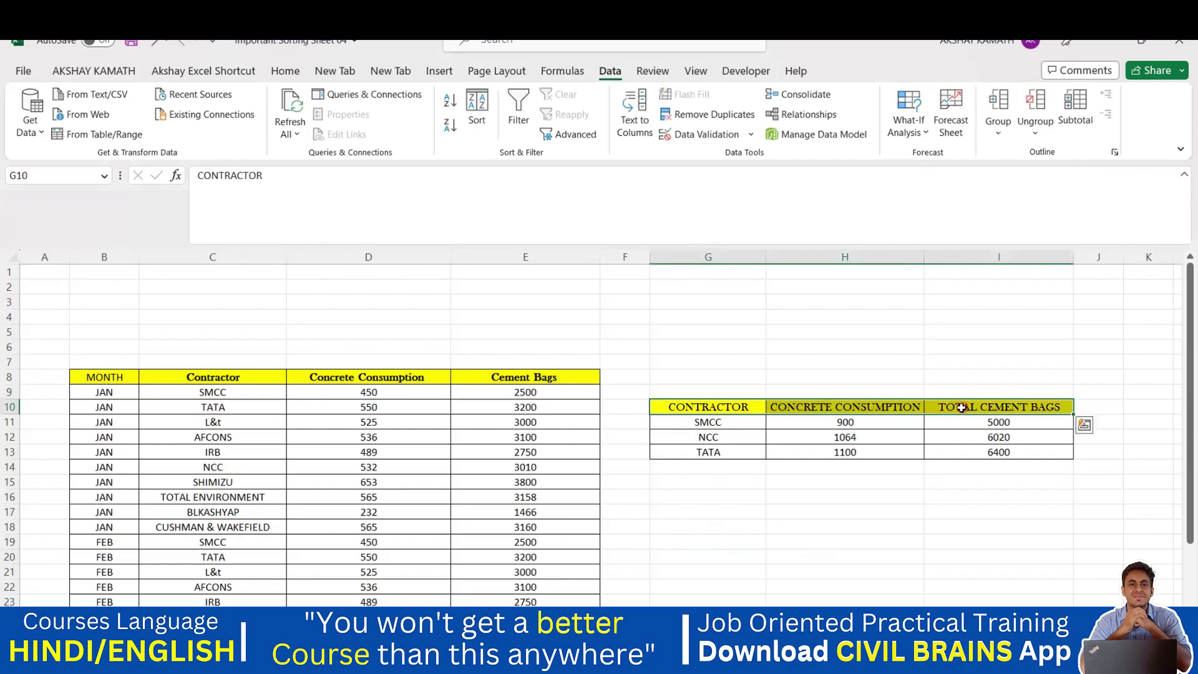
left_click(863, 450)
left_click(800, 555)
Copy the summary table headers in G10:I10 to a new header row starting at G17.
left_click_drag(694, 409, 956, 407)
key("ctrl+c")
left_click(685, 510)
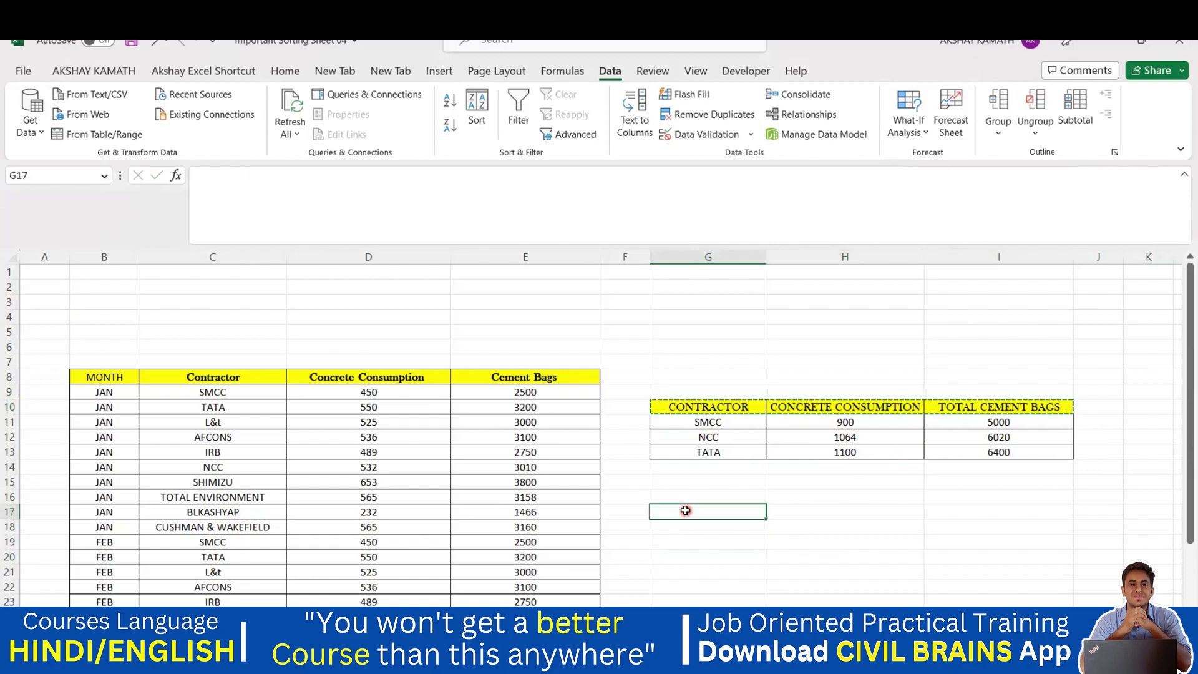
key("ctrl+v")
left_click(817, 569)
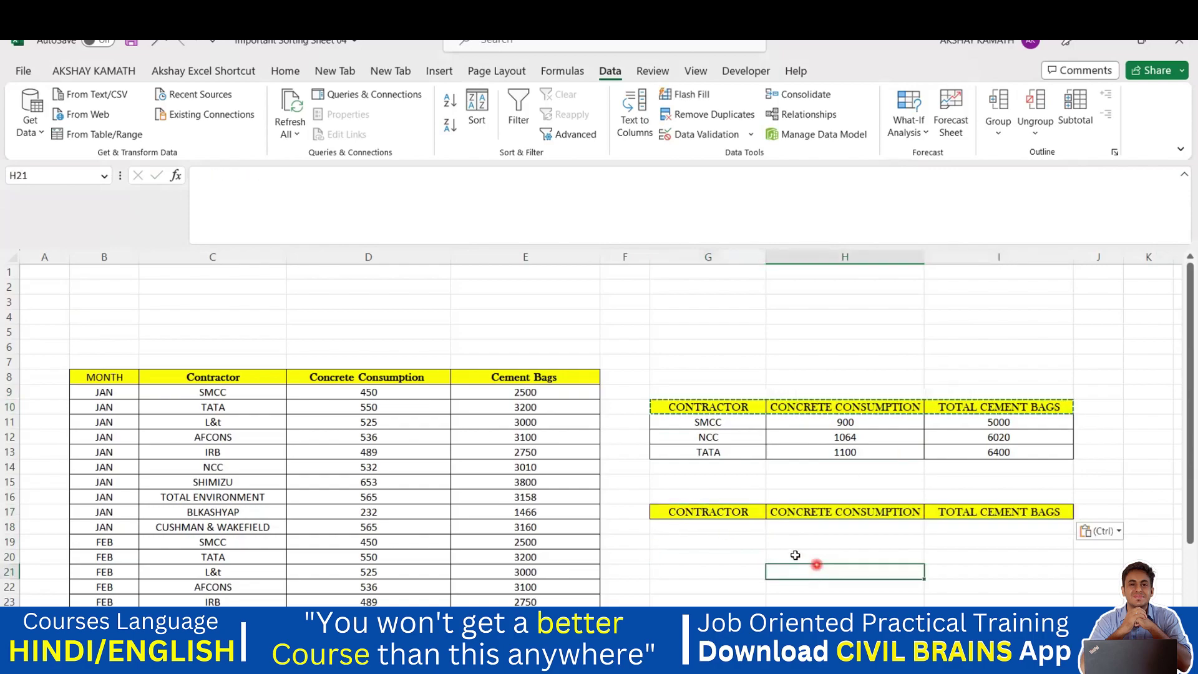
scroll(795, 554, "down", 1)
left_click(745, 526)
left_click(780, 526)
key("Escape")
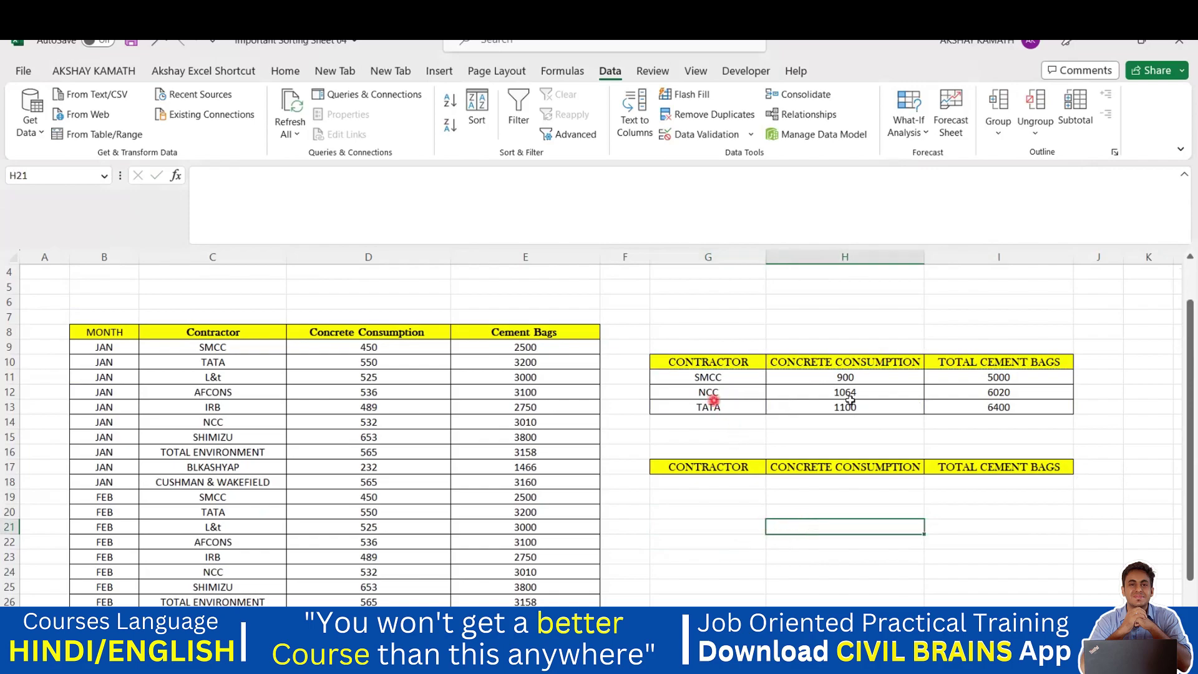
Enter NCC as the contractor in G18 of the second summary table.
left_click(710, 485)
type("NCC")
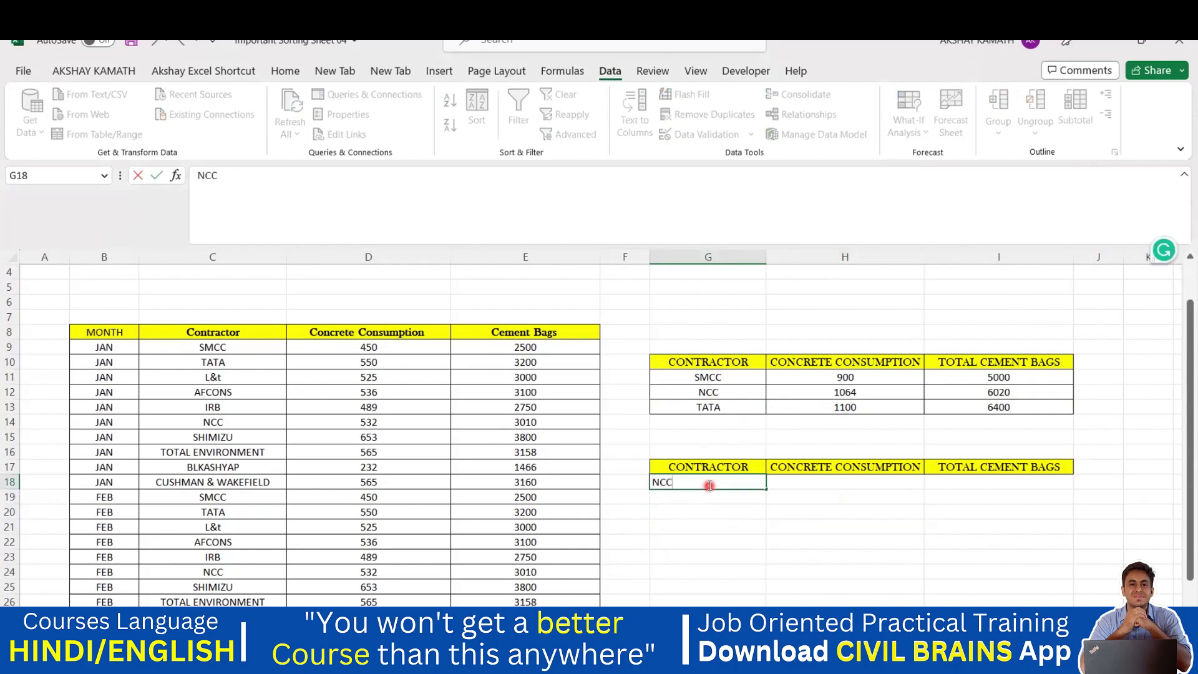
left_click(886, 511)
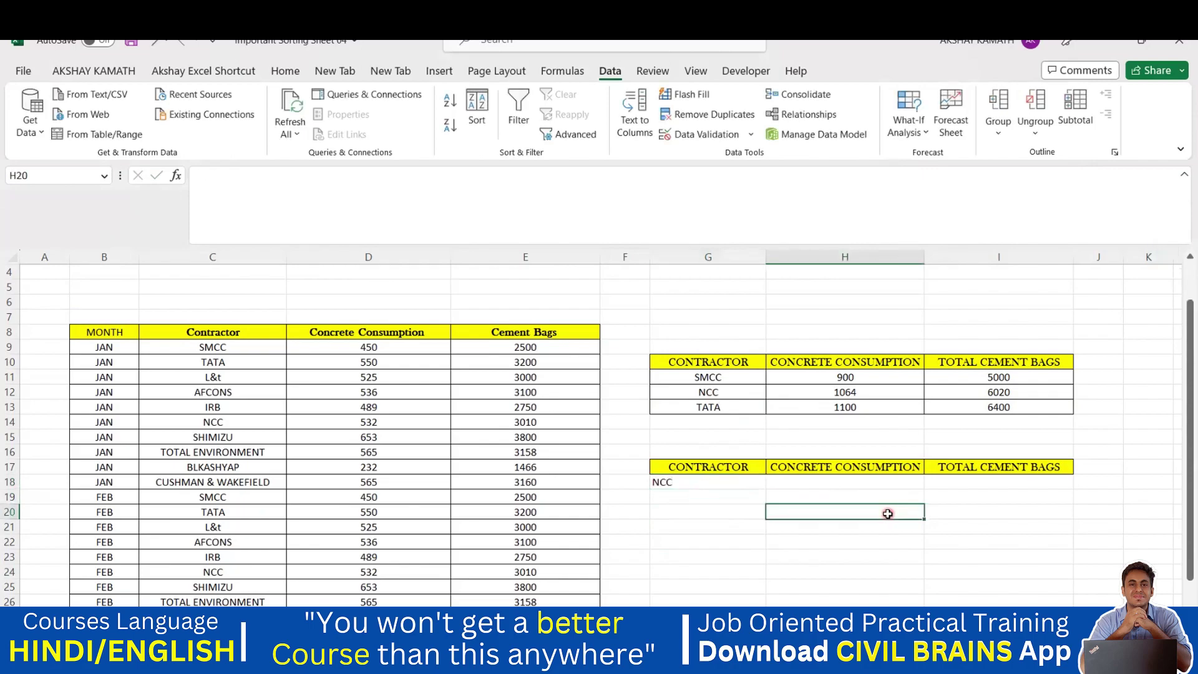
Total NCC's concrete consumption in H18 with the formula =SUMIF(C:C,G18,D:D).
left_click(831, 484)
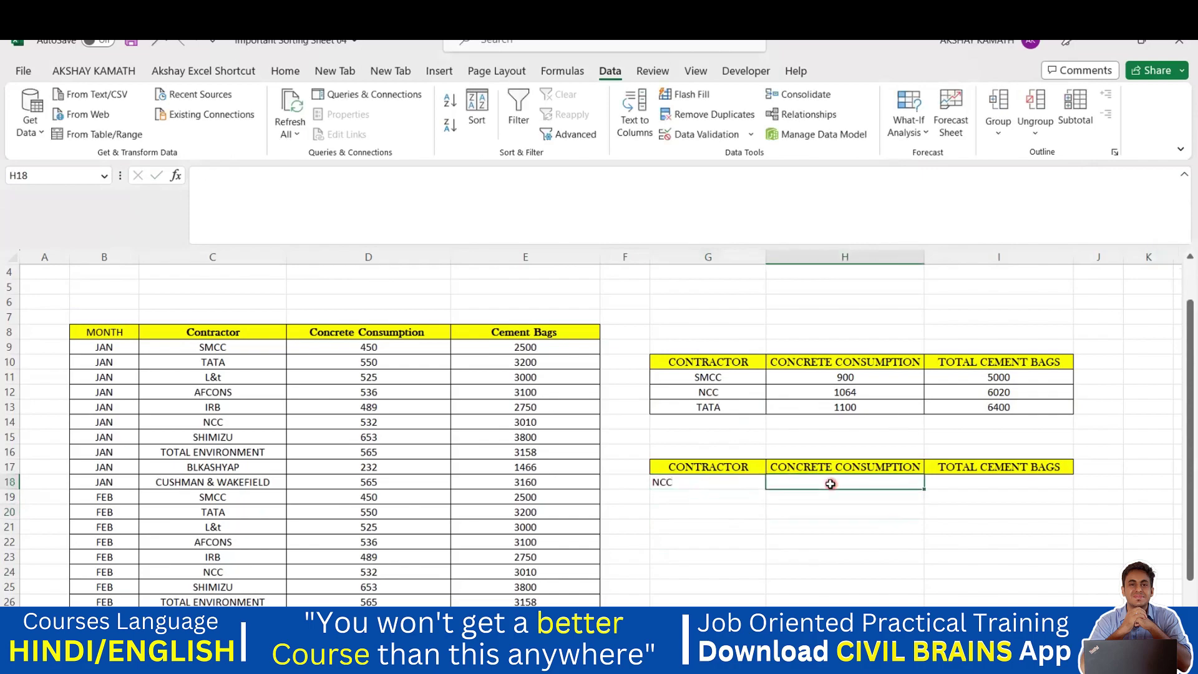
type("=")
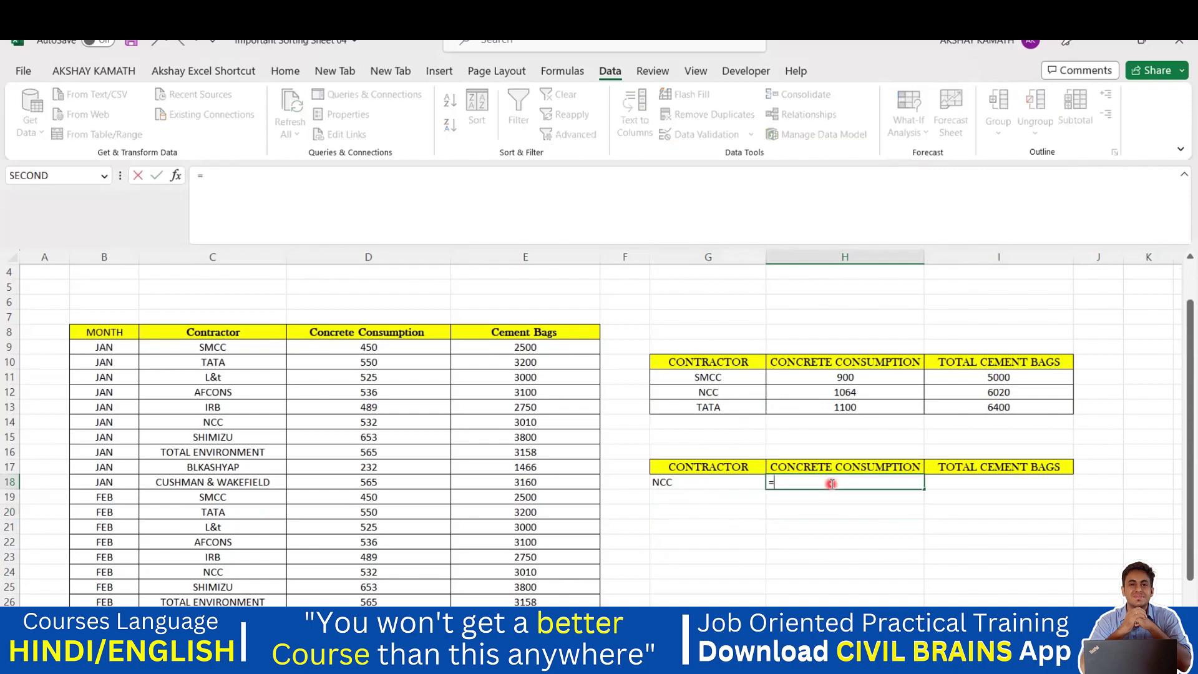
type("SUMIF")
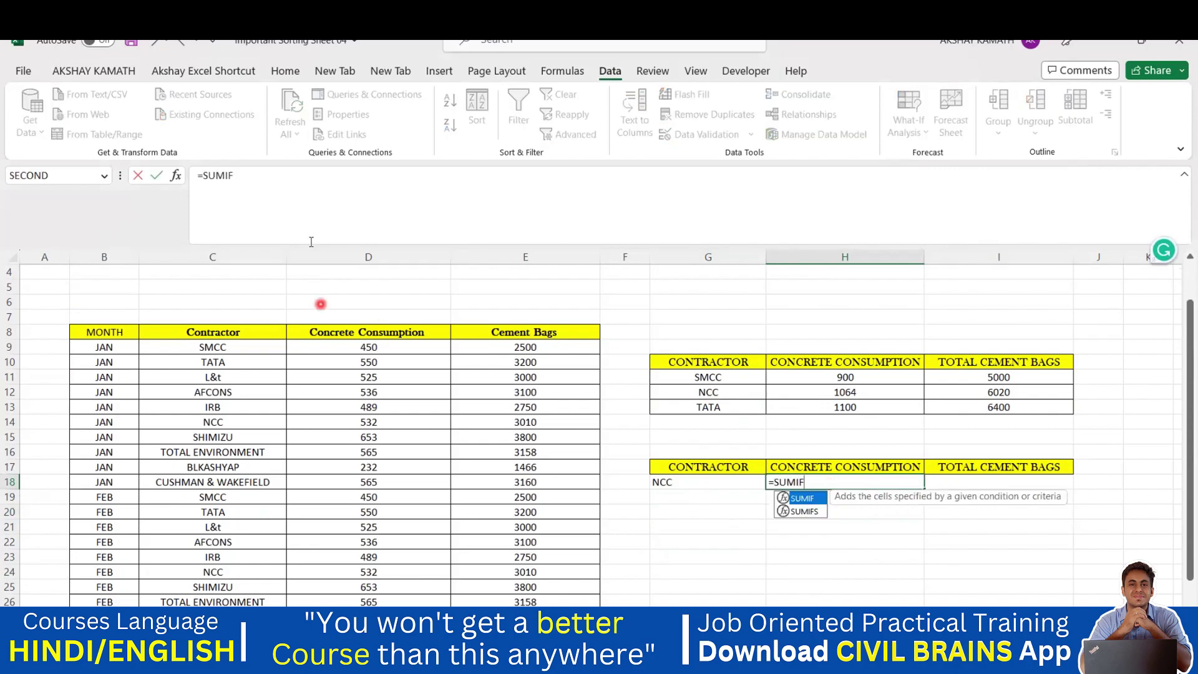
double_click(805, 498)
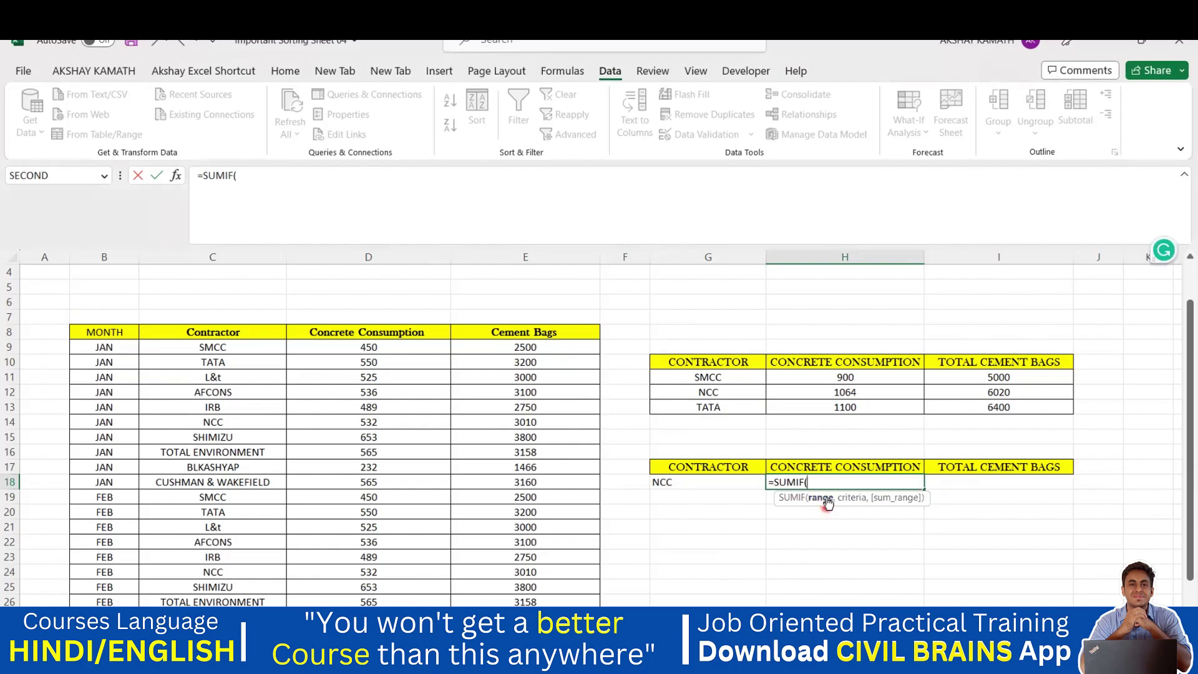
left_click(769, 479)
left_click(222, 256)
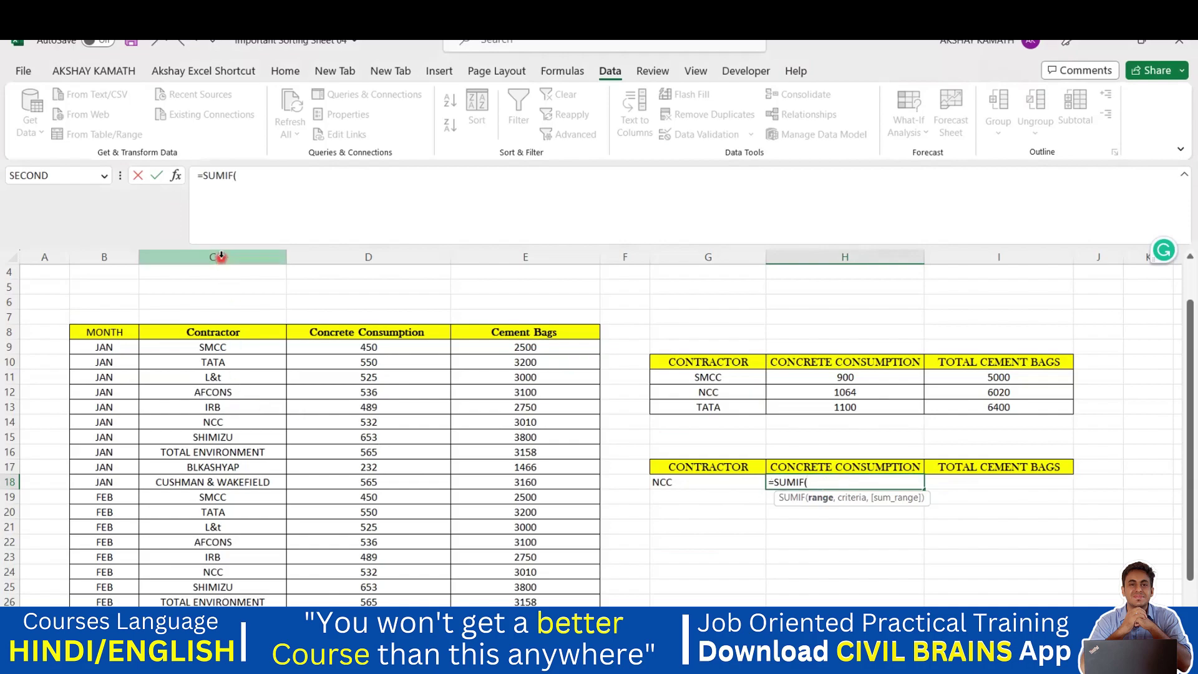
left_click(213, 258)
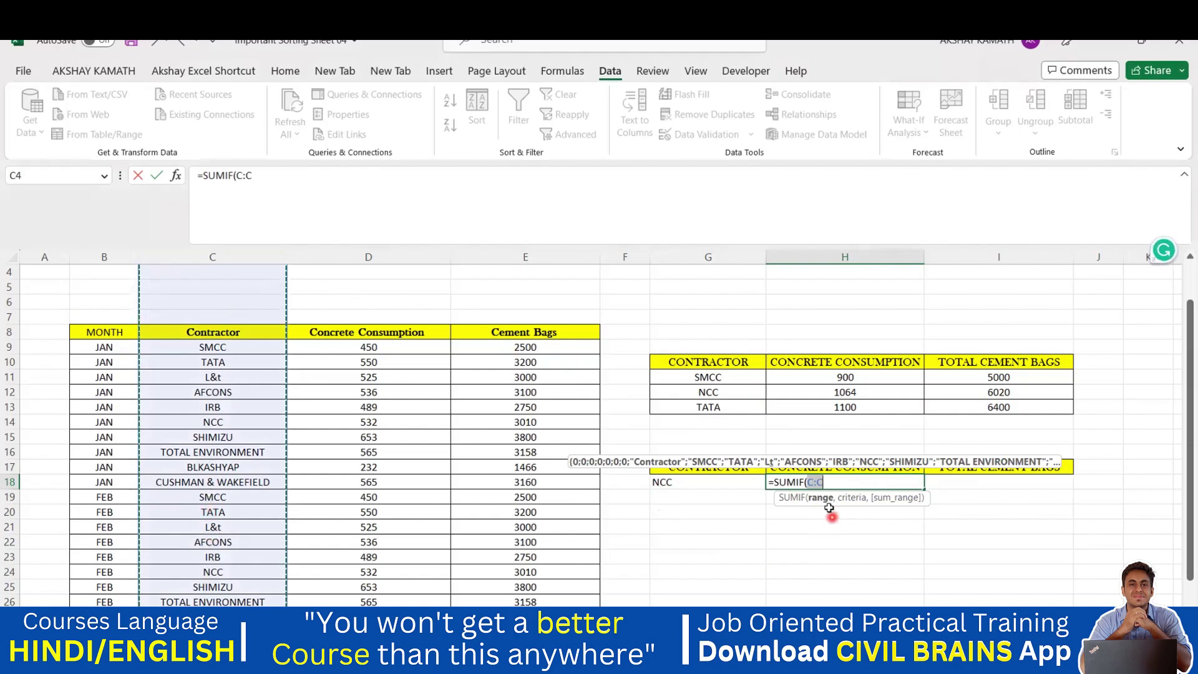
type(",")
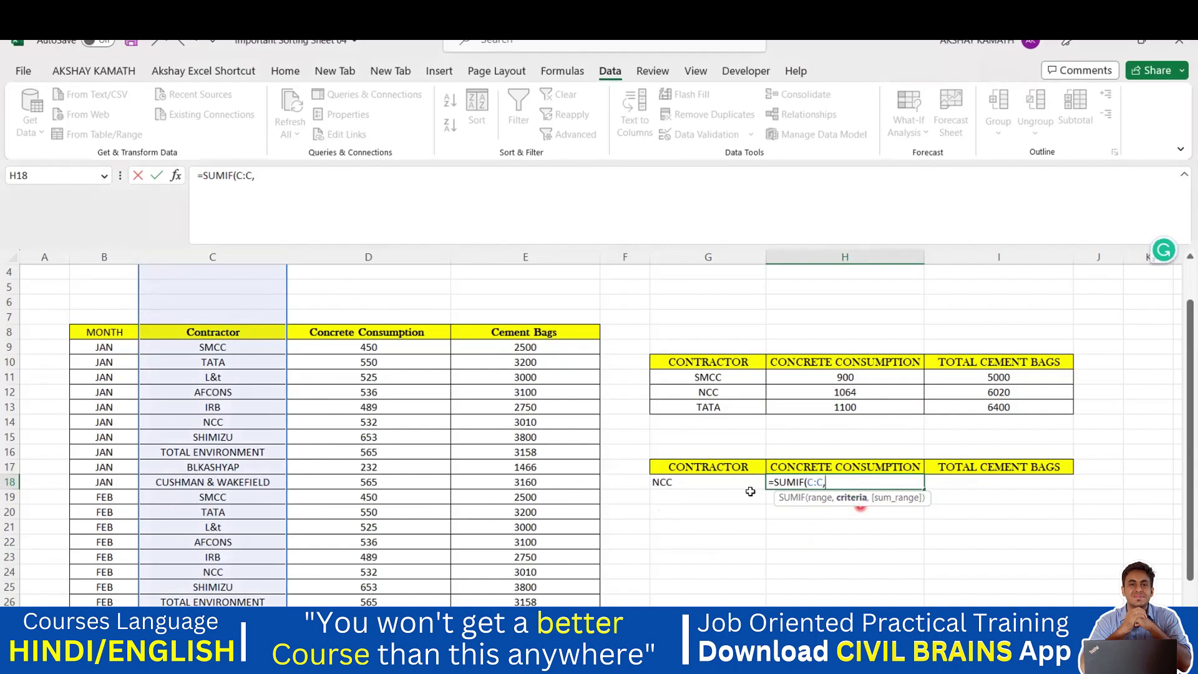
left_click(693, 483)
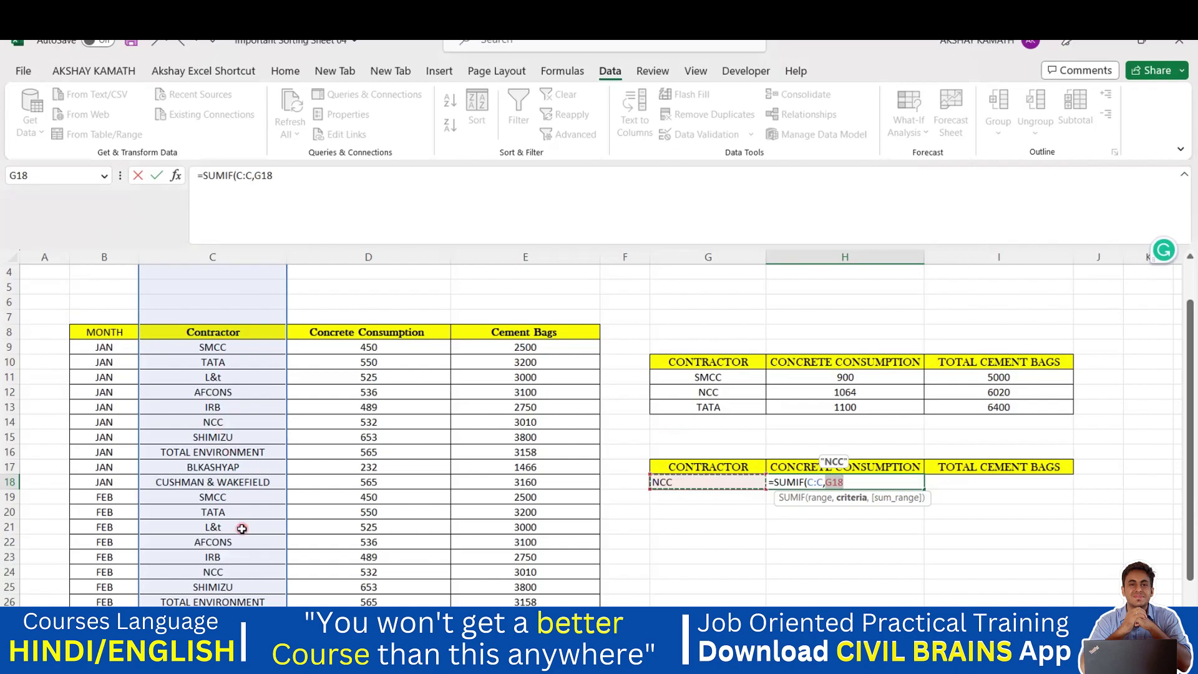
type(",")
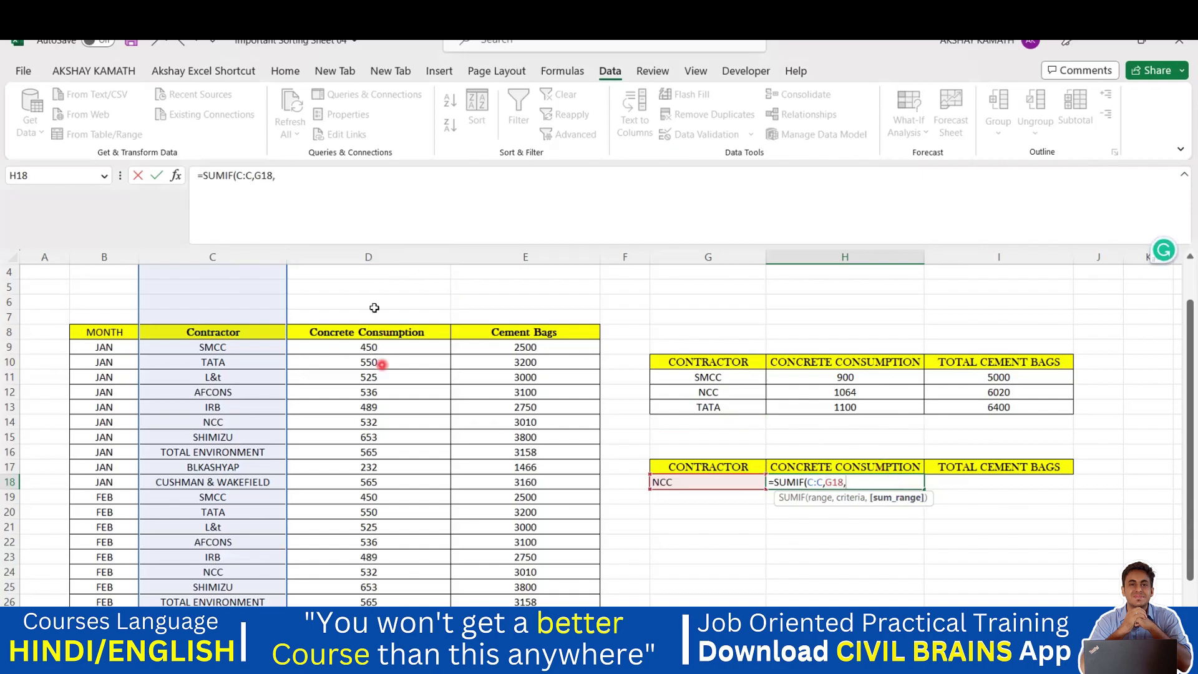
left_click(397, 261)
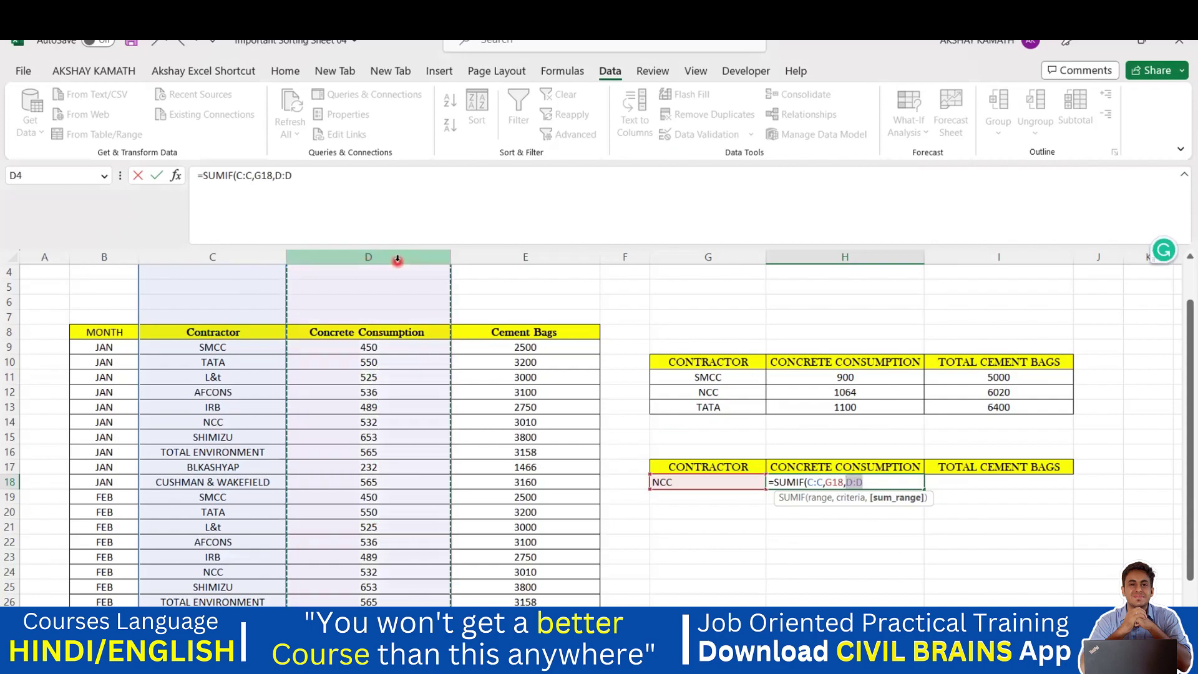
type(")")
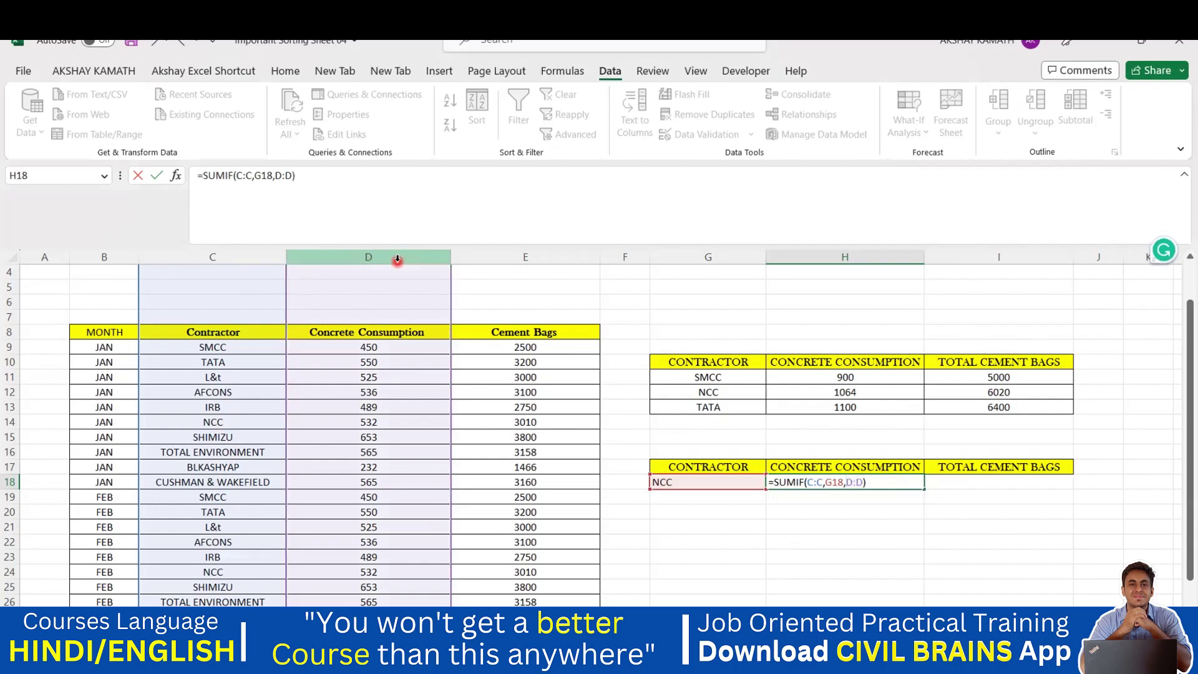
key("Return")
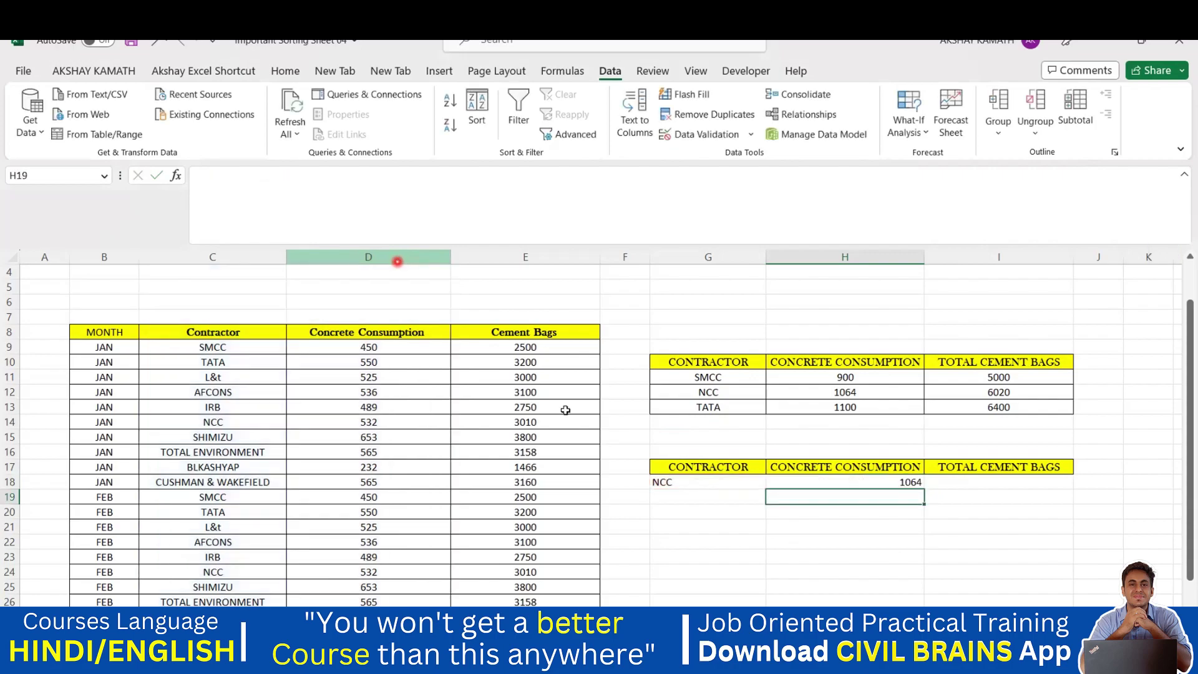
Check the NCC concrete total in H18 against the NCC row of the first summary table.
left_click(834, 481)
left_click(717, 393)
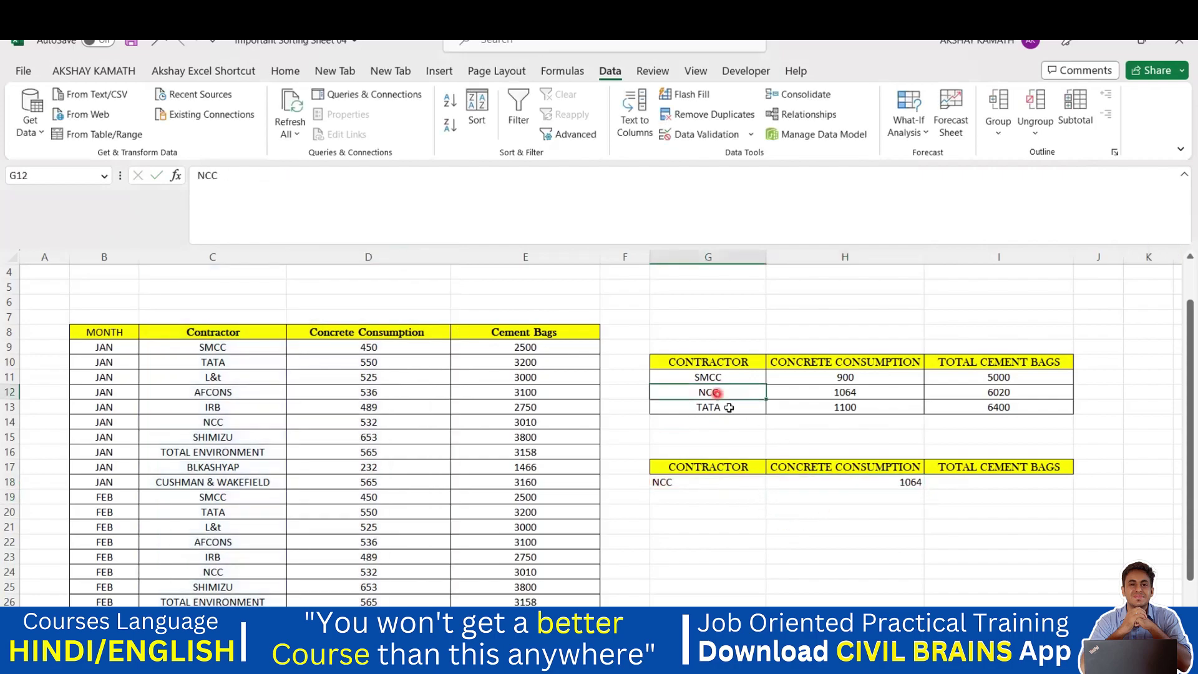
left_click(899, 484)
left_click(863, 567)
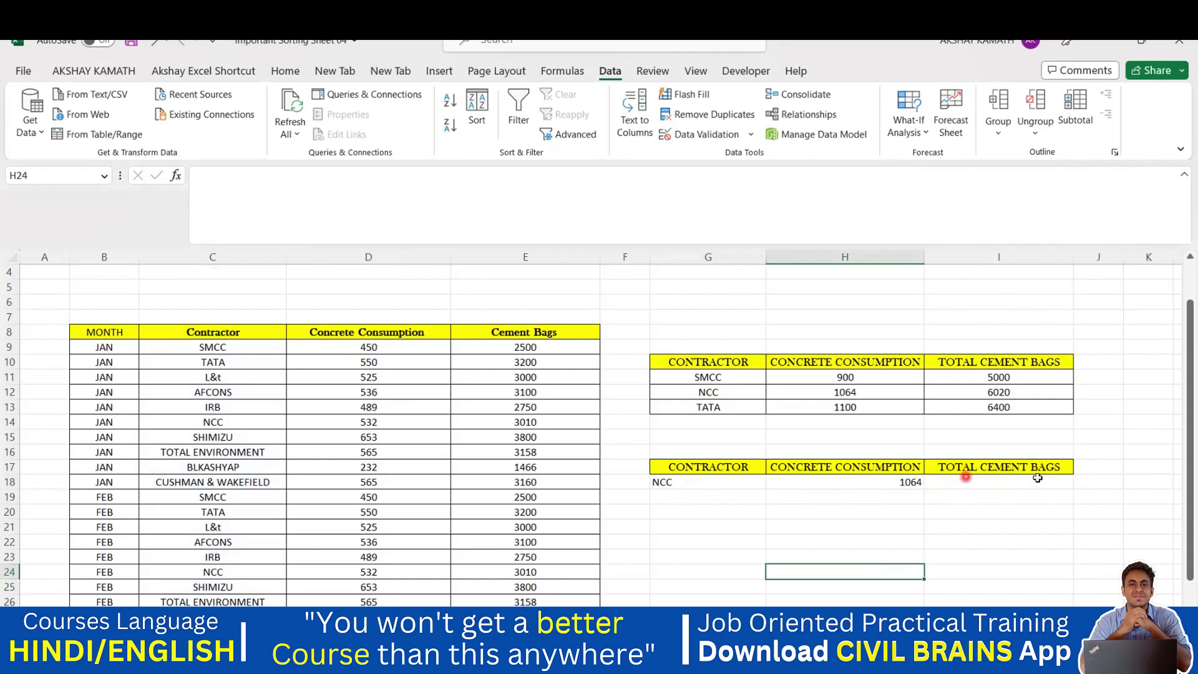
Total NCC's cement bags in I18 of the second summary table with the formula =SUMIF(C:C,G18,E:E).
double_click(983, 484)
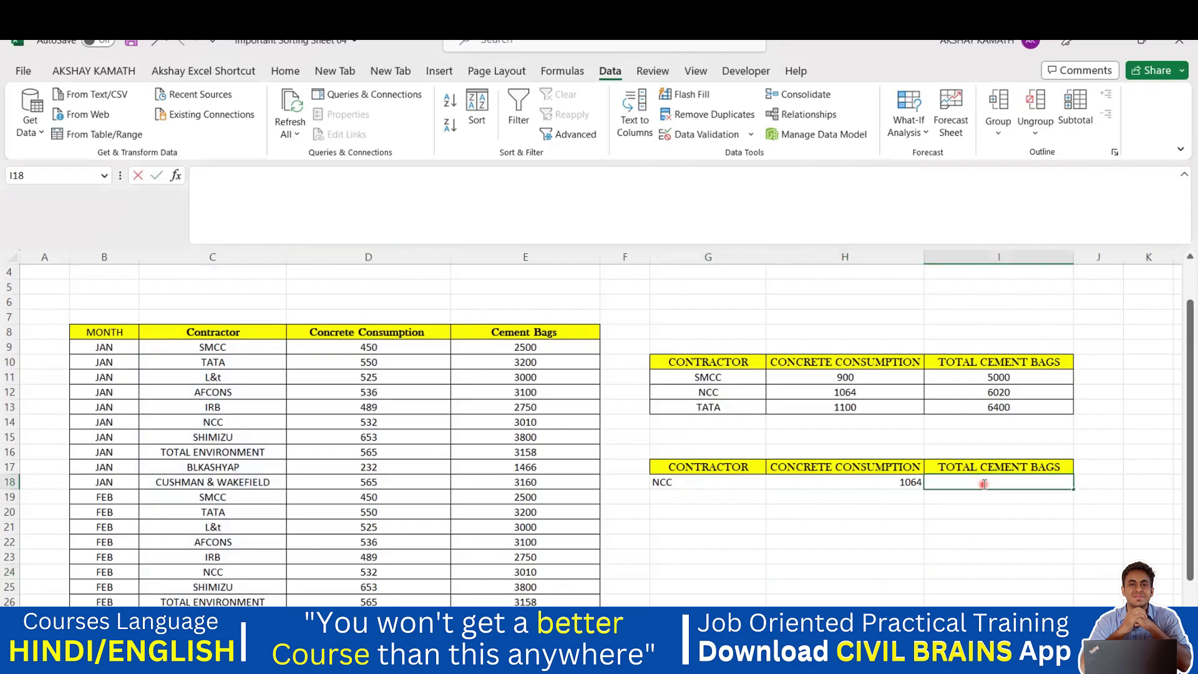
type("=SUMIF")
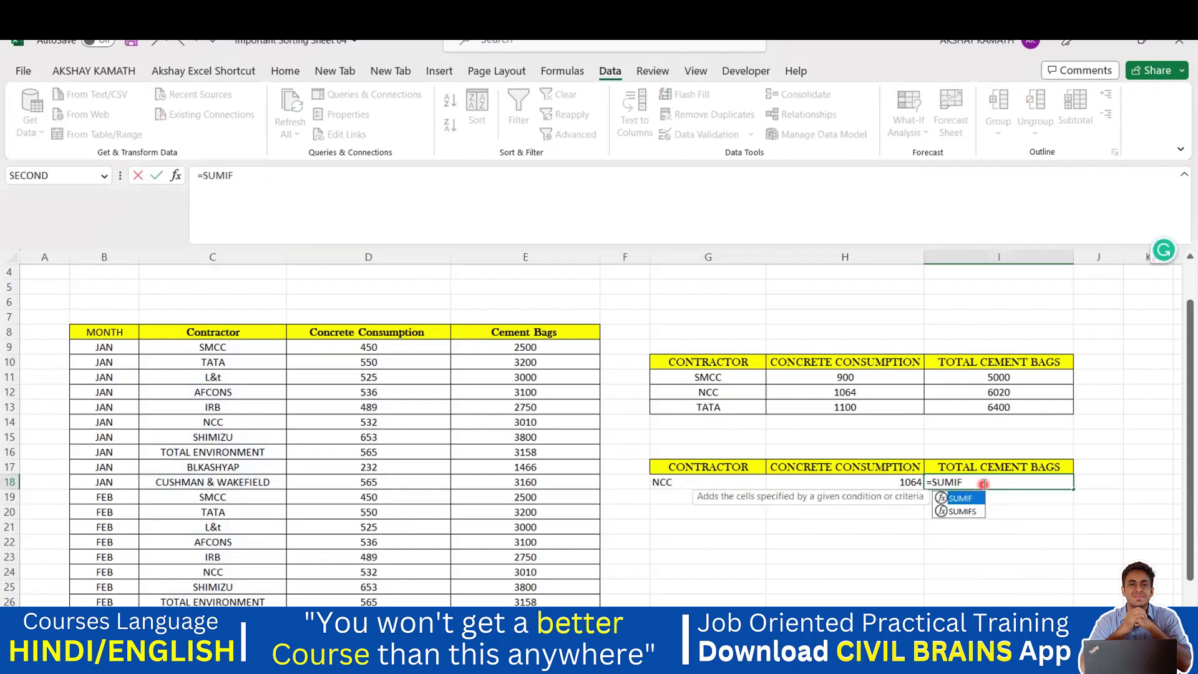
type("(")
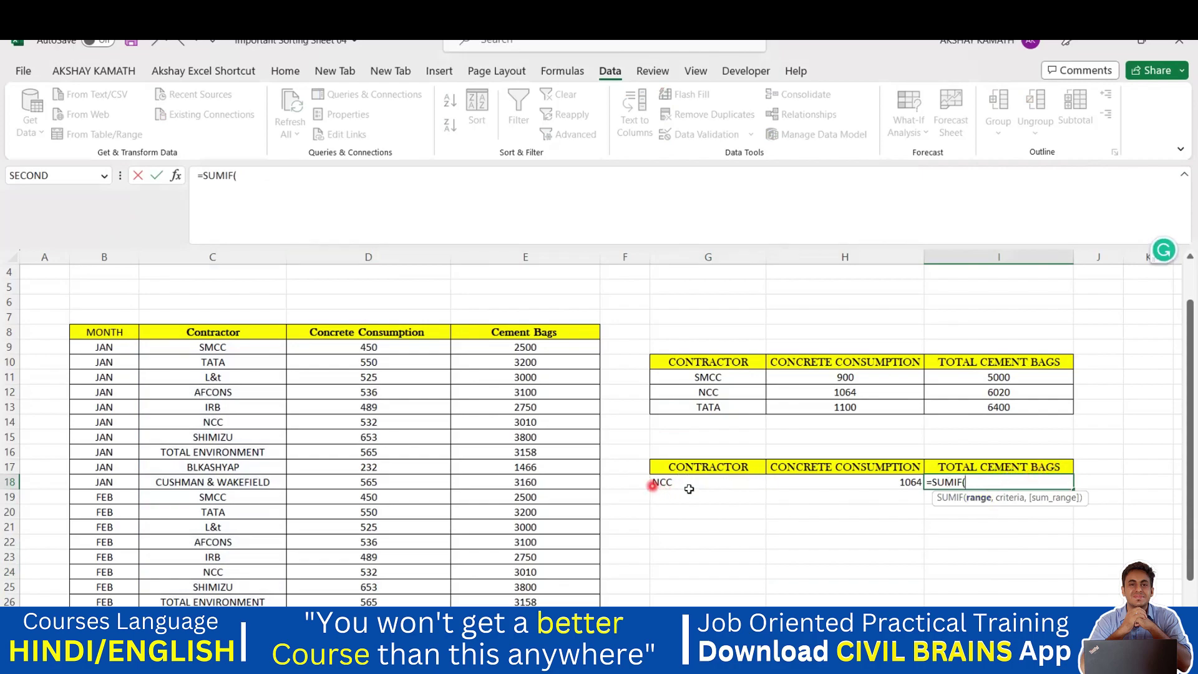
left_click(229, 255)
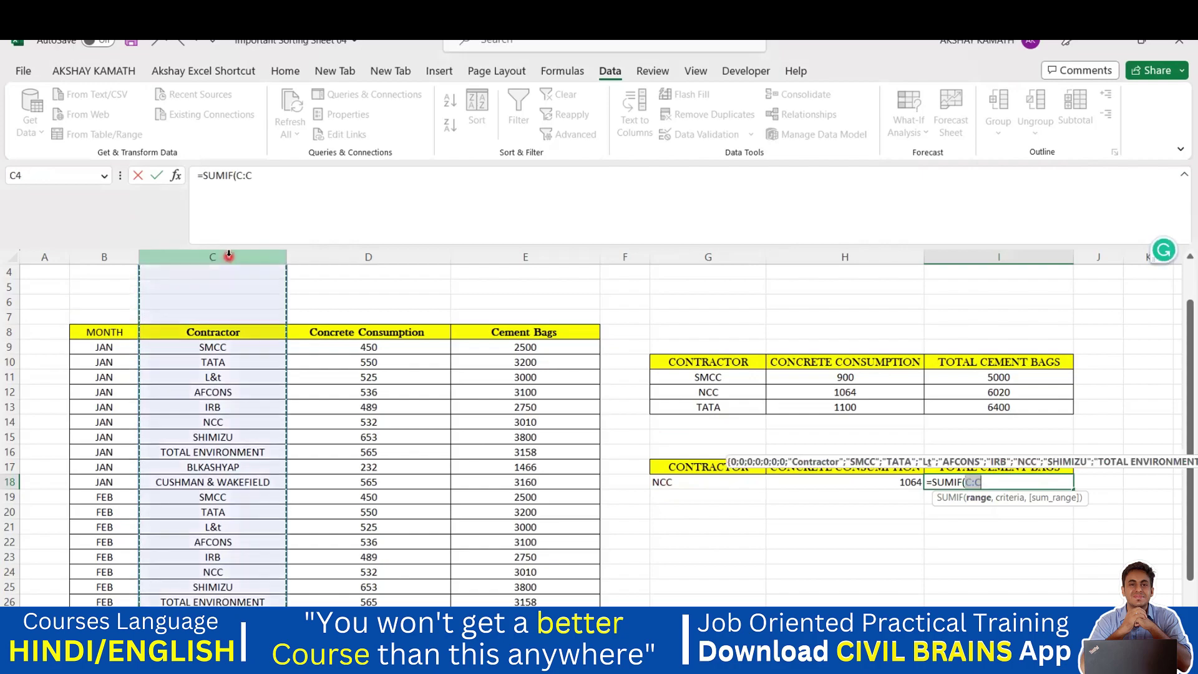
type(",")
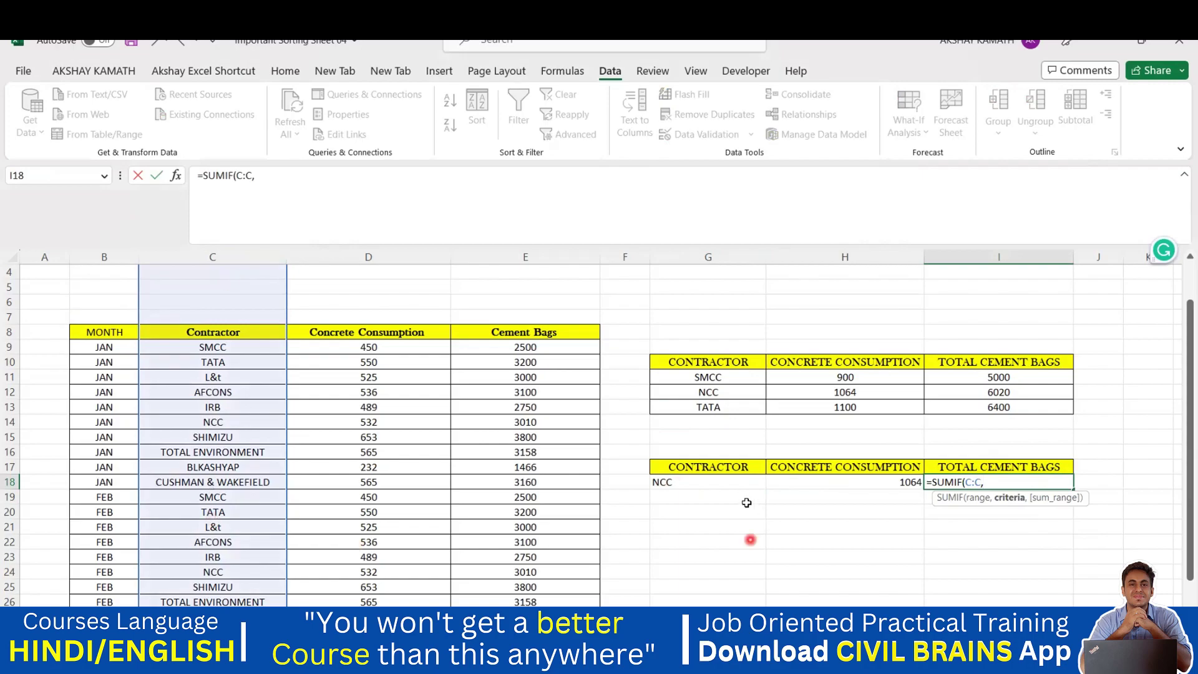
left_click(699, 482)
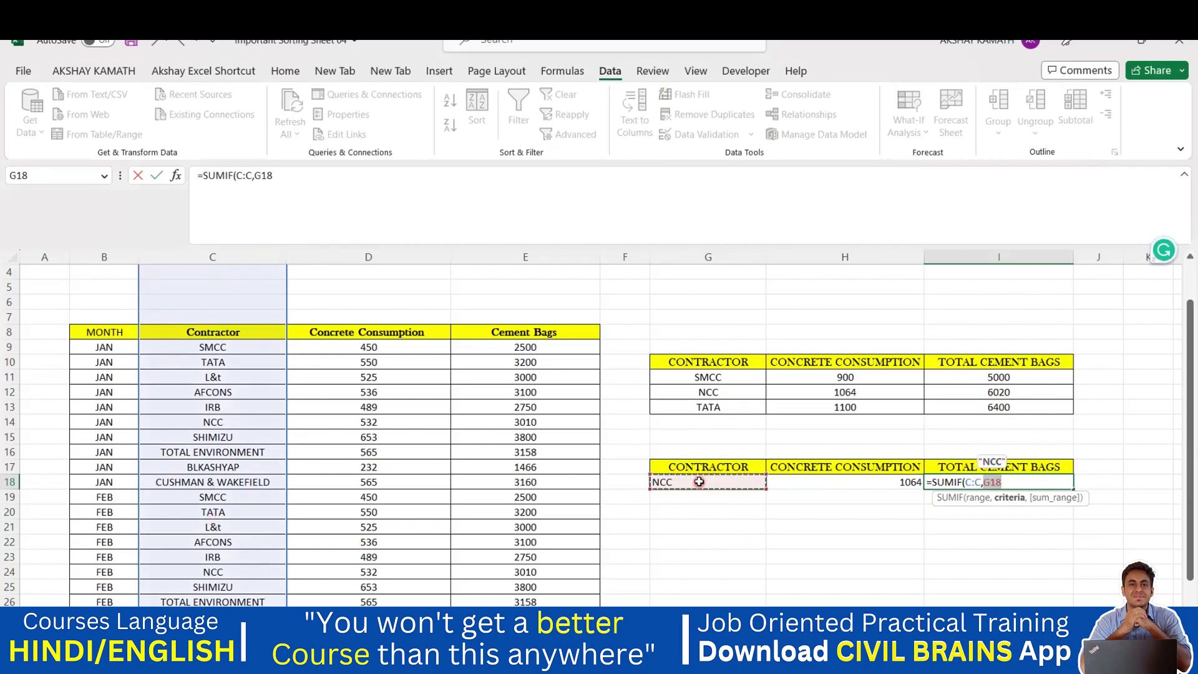
type(",")
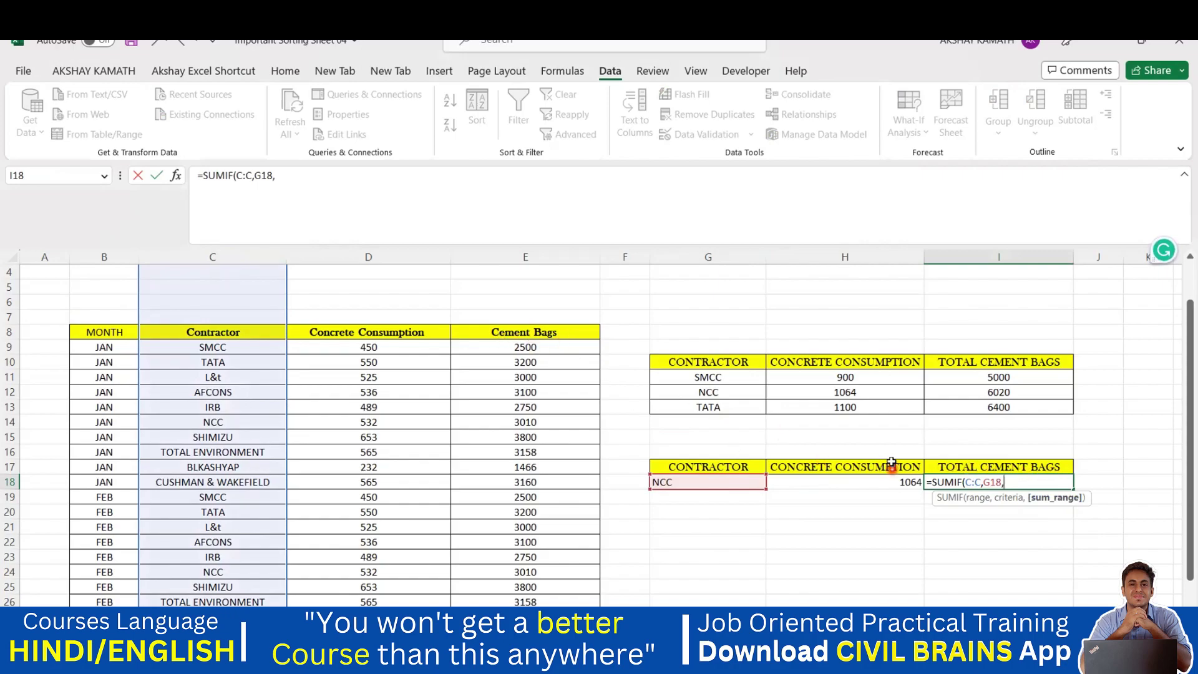
left_click(366, 259)
left_click(545, 256)
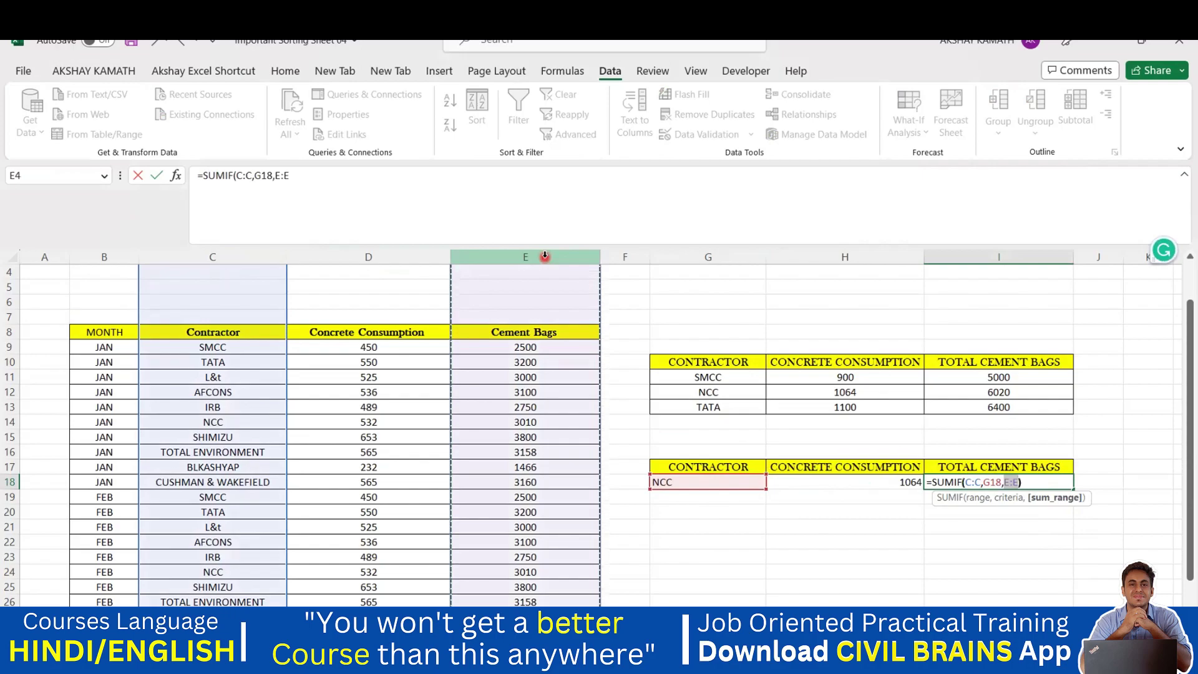
key("Return")
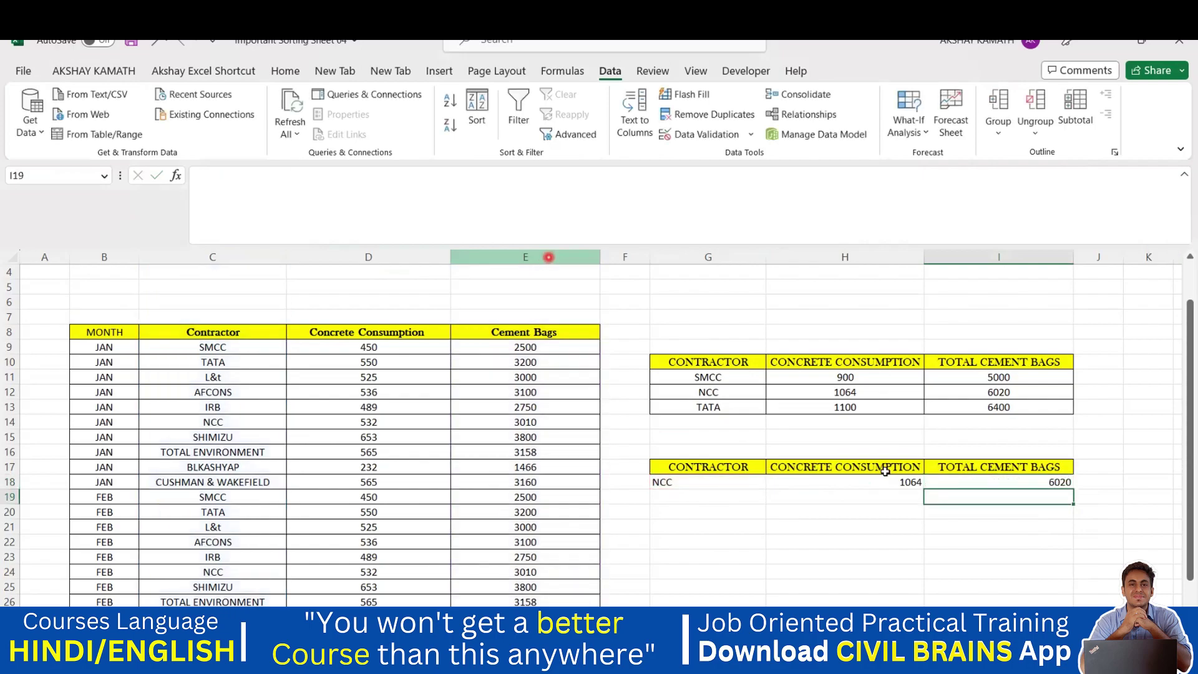
Center the contents of the NCC row, G18:I18, in the second summary table.
left_click(1058, 493)
left_click_drag(658, 484, 1029, 484)
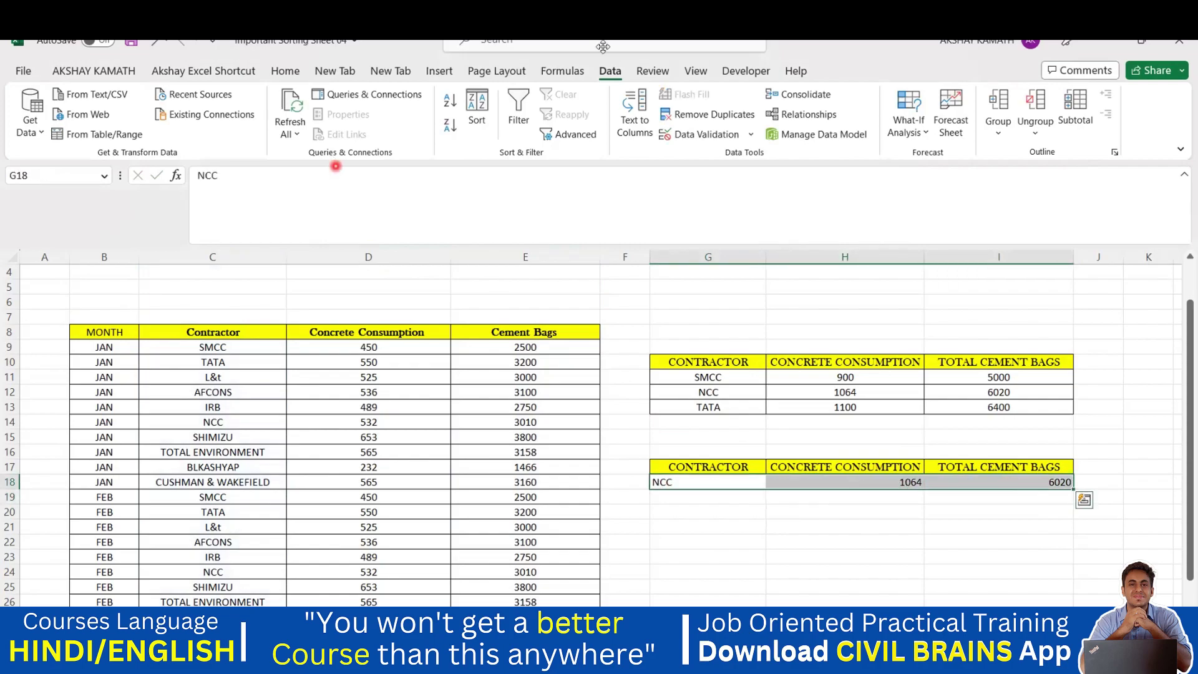
left_click(285, 71)
left_click(359, 125)
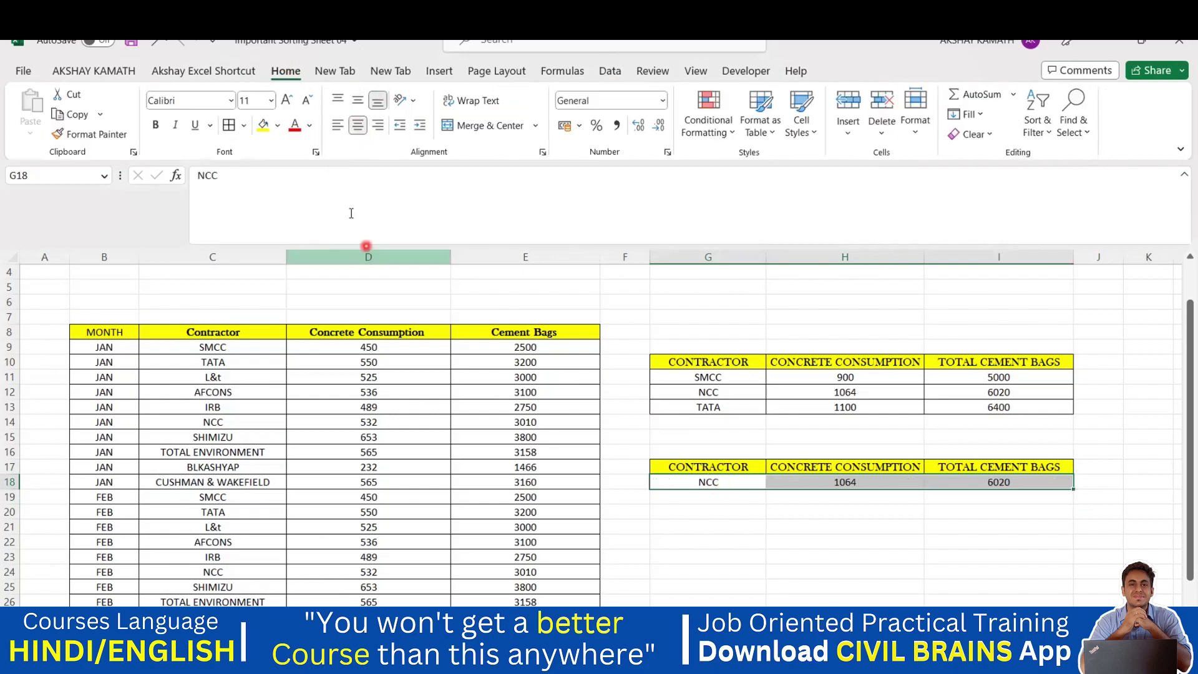
left_click(756, 524)
Enter the contractors TATA in G19 and IRB in G20 below NCC.
double_click(736, 496)
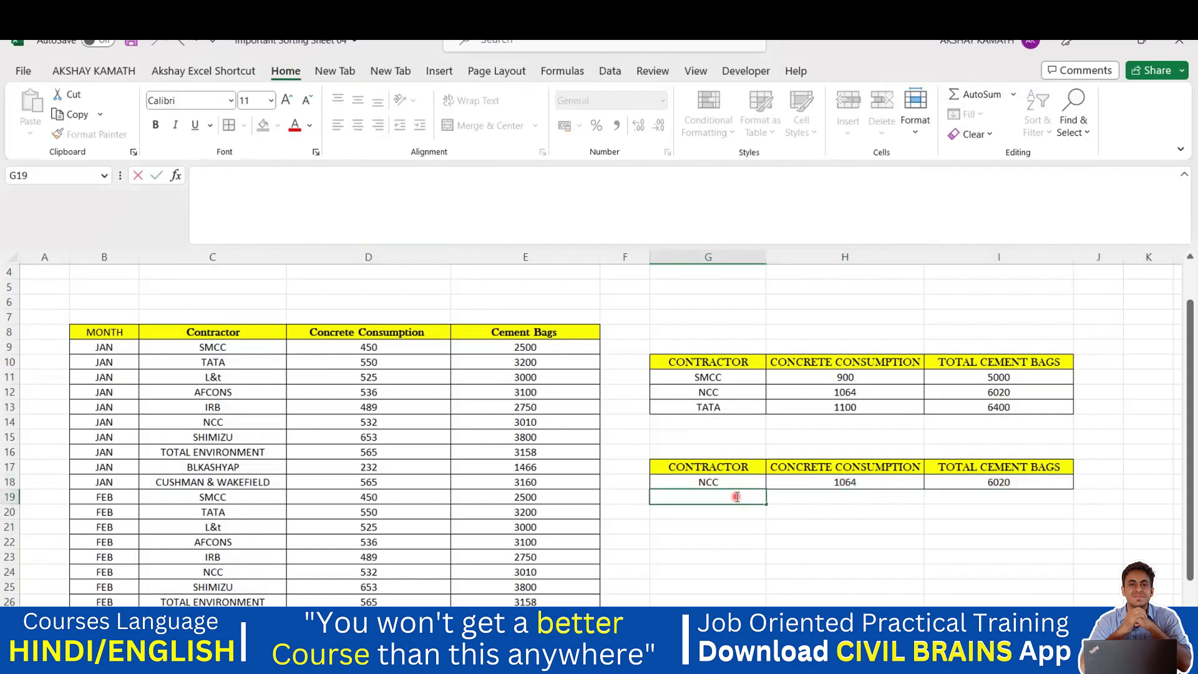
type("TA")
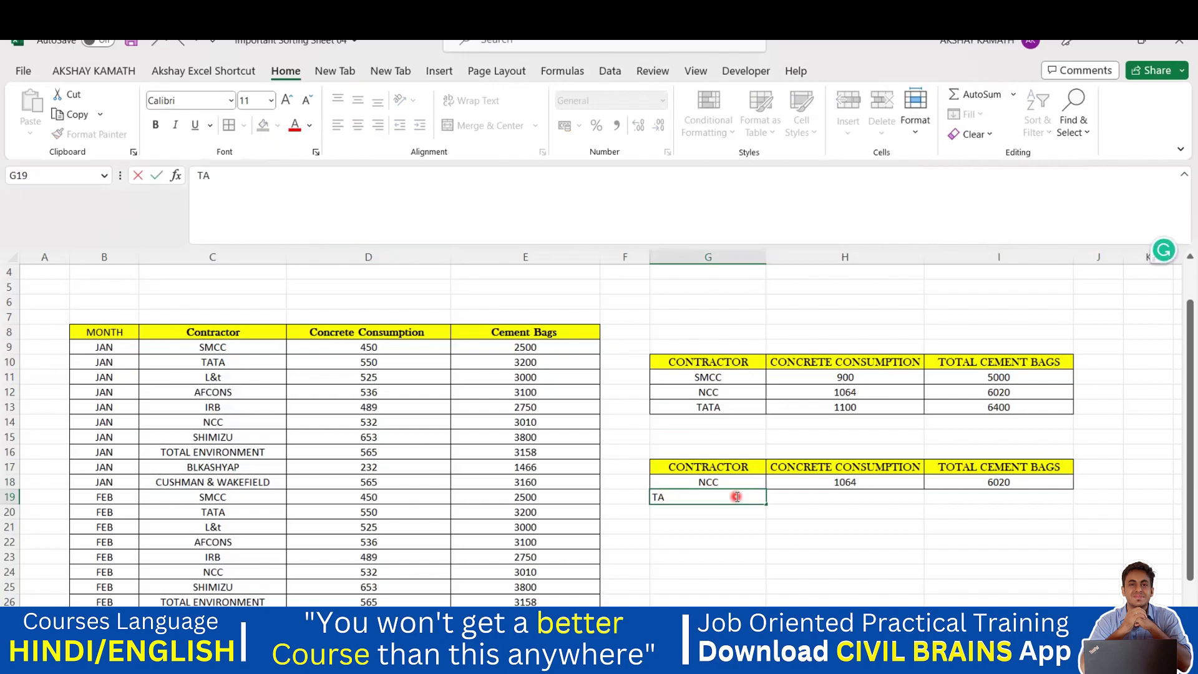
type("ATTA")
key("Return")
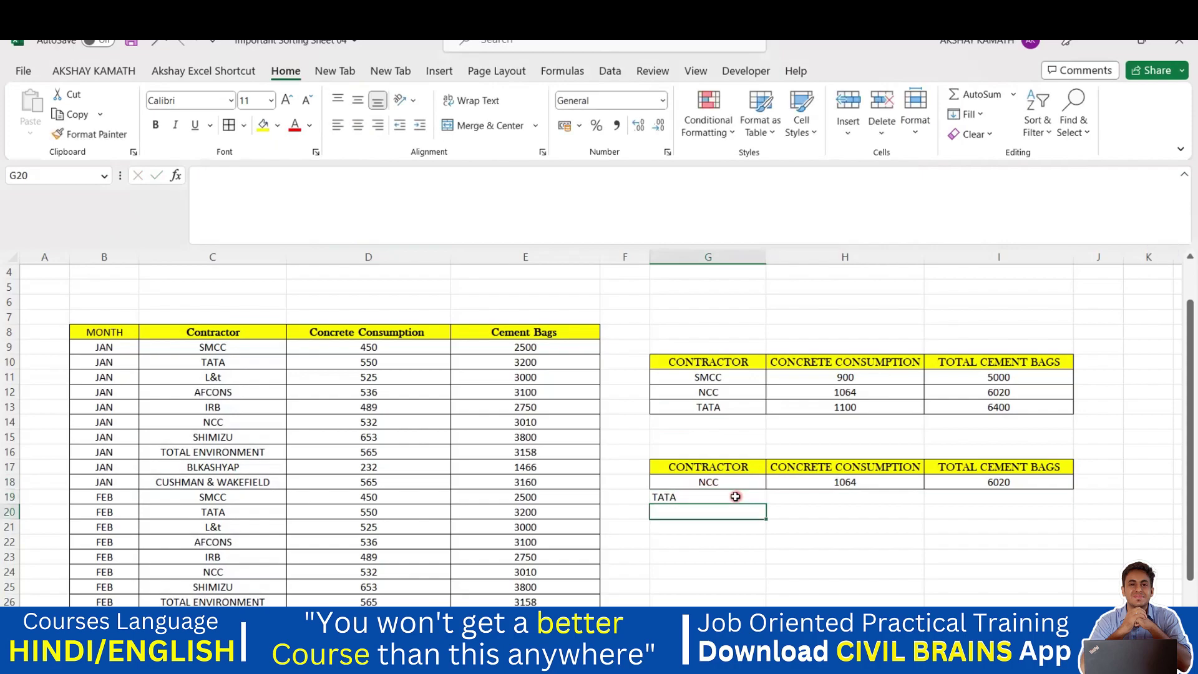
type("IRB")
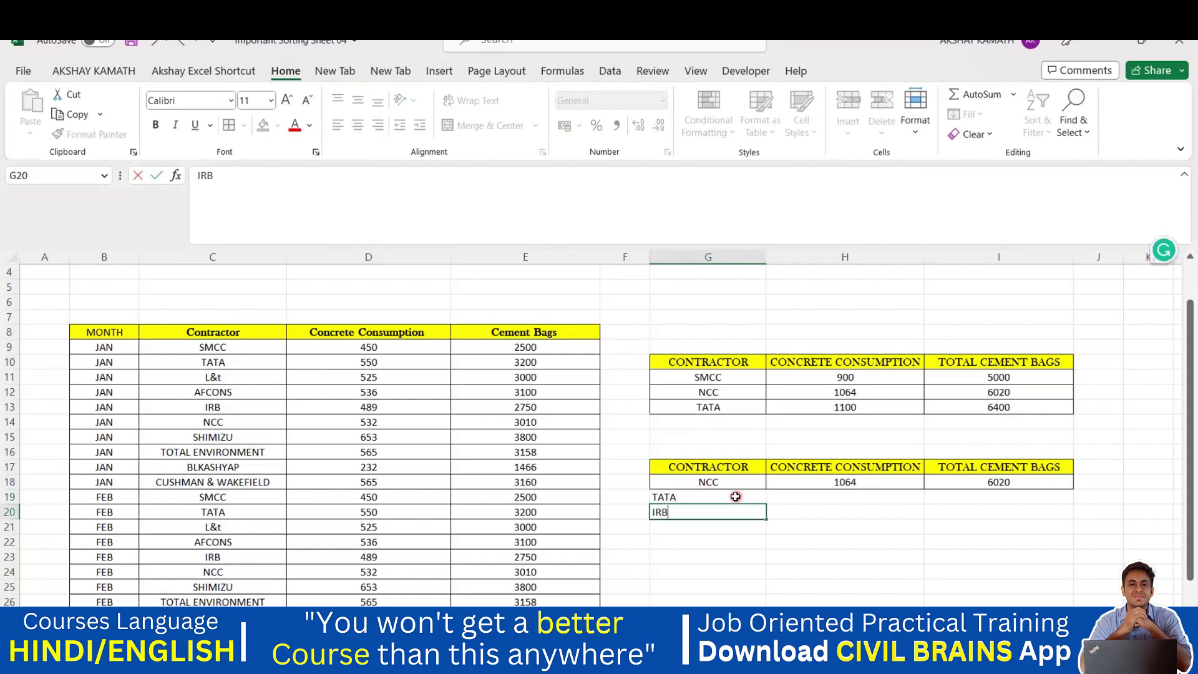
left_click(855, 556)
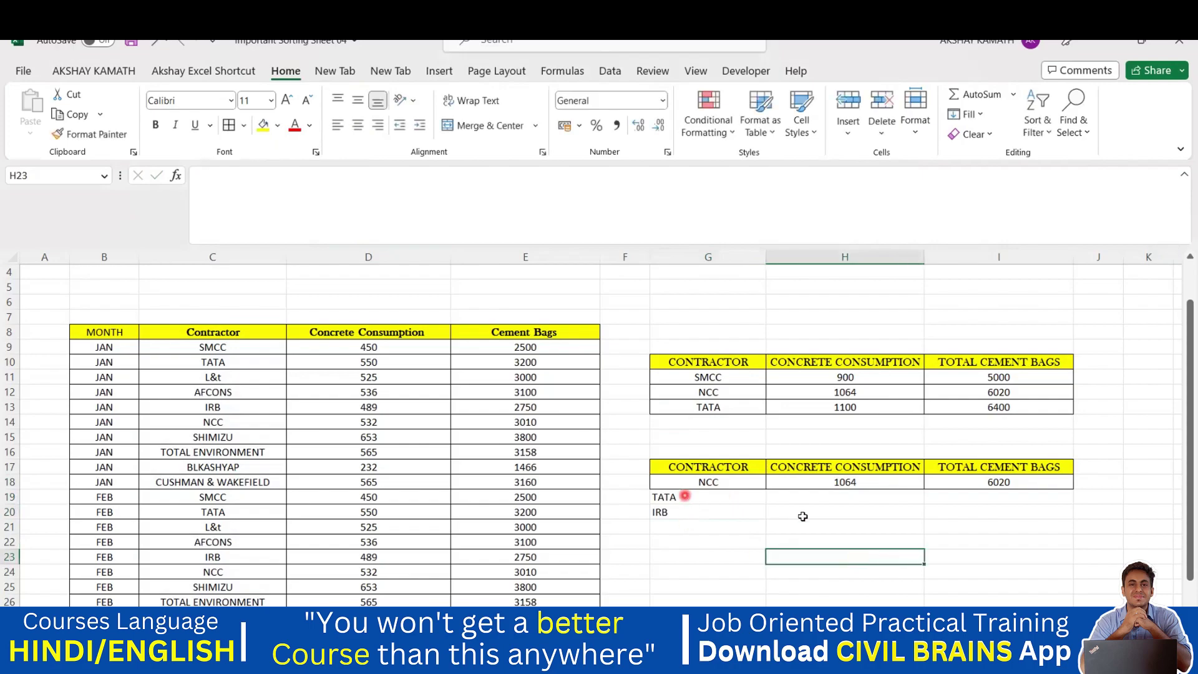
Center the TATA and IRB rows, G19:I20, and apply borders to all their cells.
left_click_drag(684, 496, 1011, 515)
left_click(357, 125)
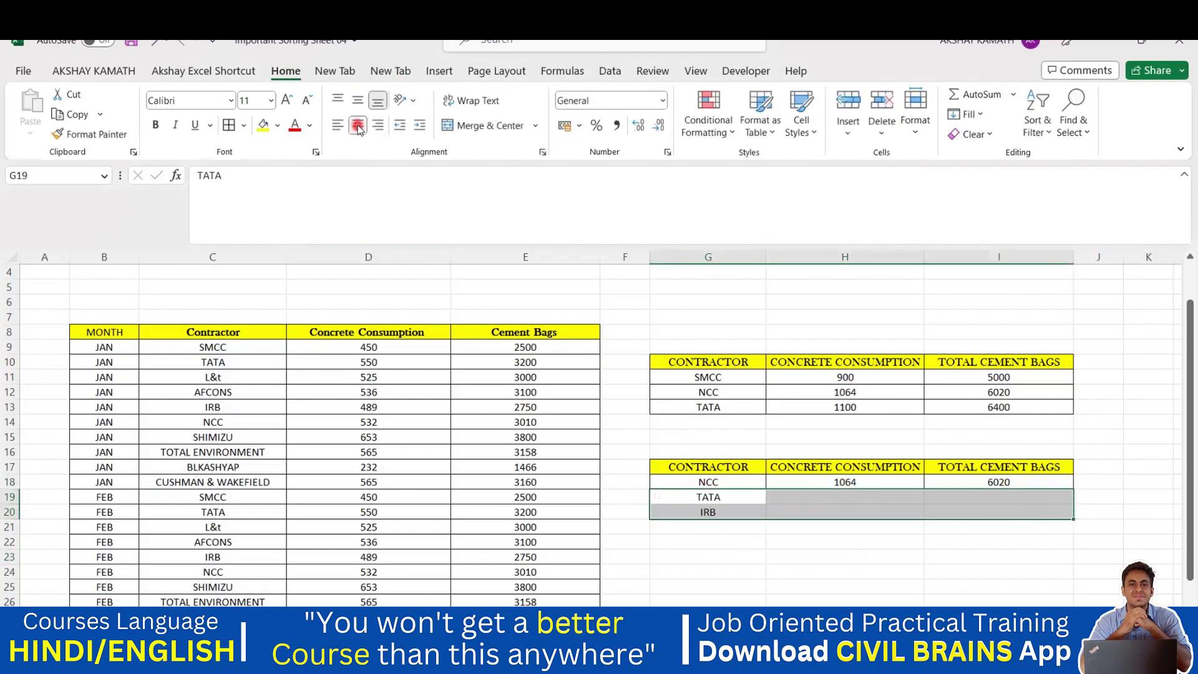
left_click(836, 542)
left_click_drag(700, 495, 942, 497)
left_click(230, 124)
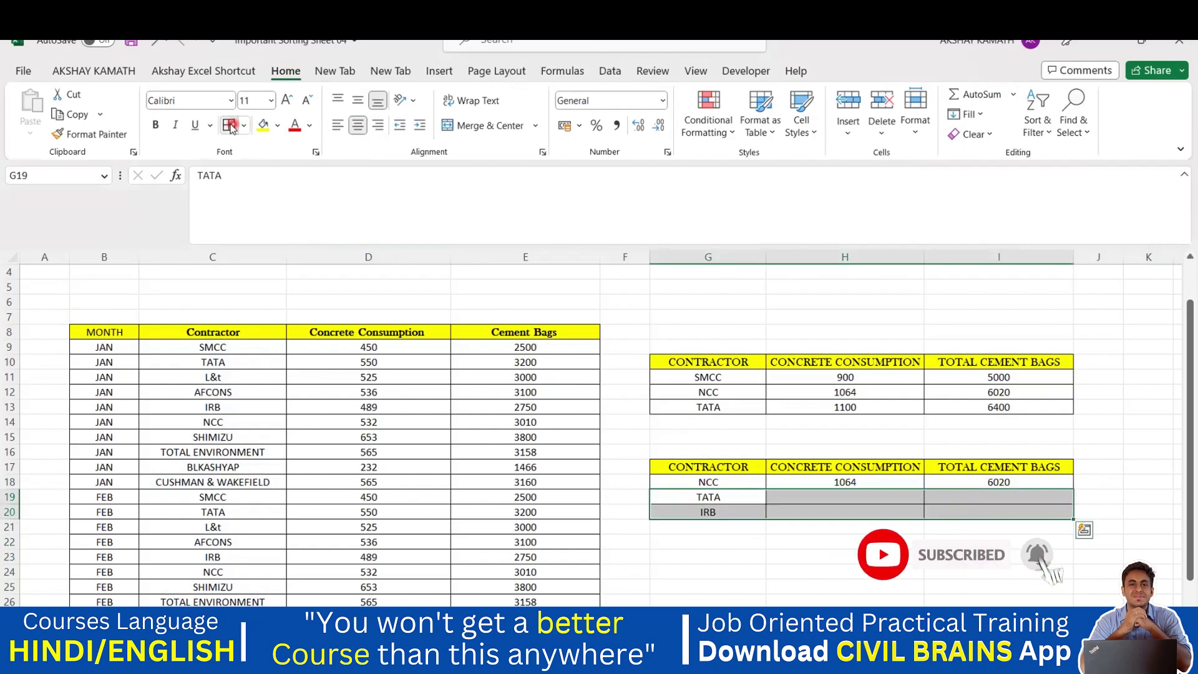
Fill the SUMIF formulas in H18 and I18 down to row 20 for TATA and IRB.
left_click(867, 487)
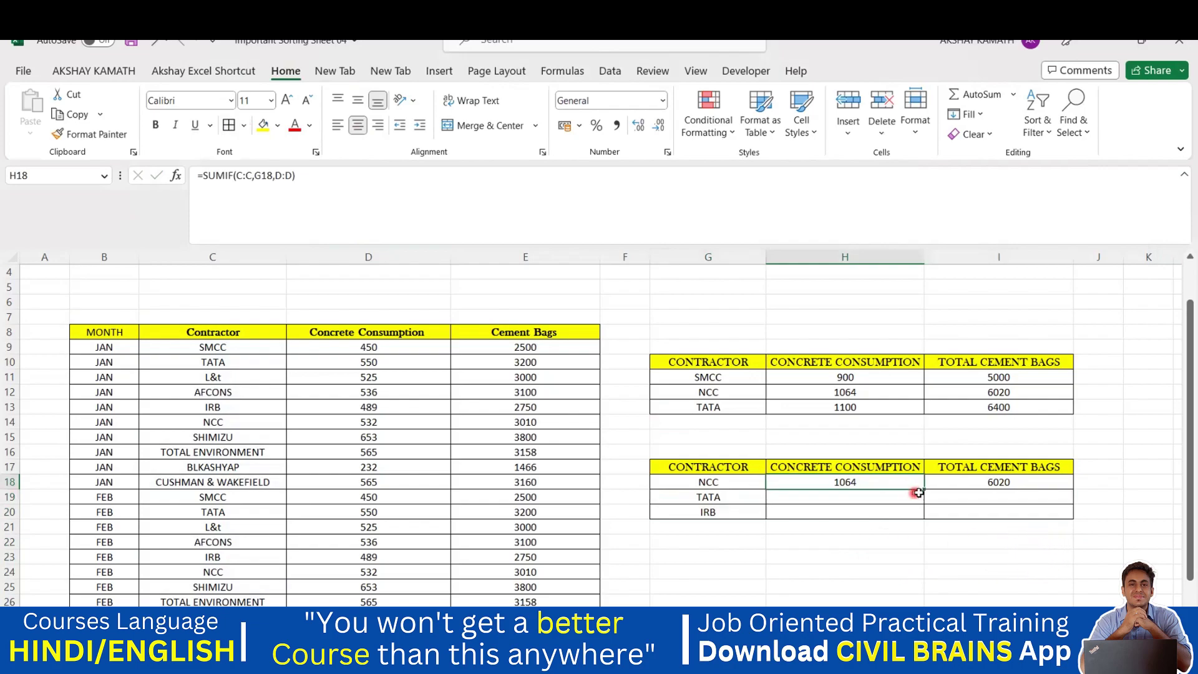
left_click_drag(924, 492, 925, 519)
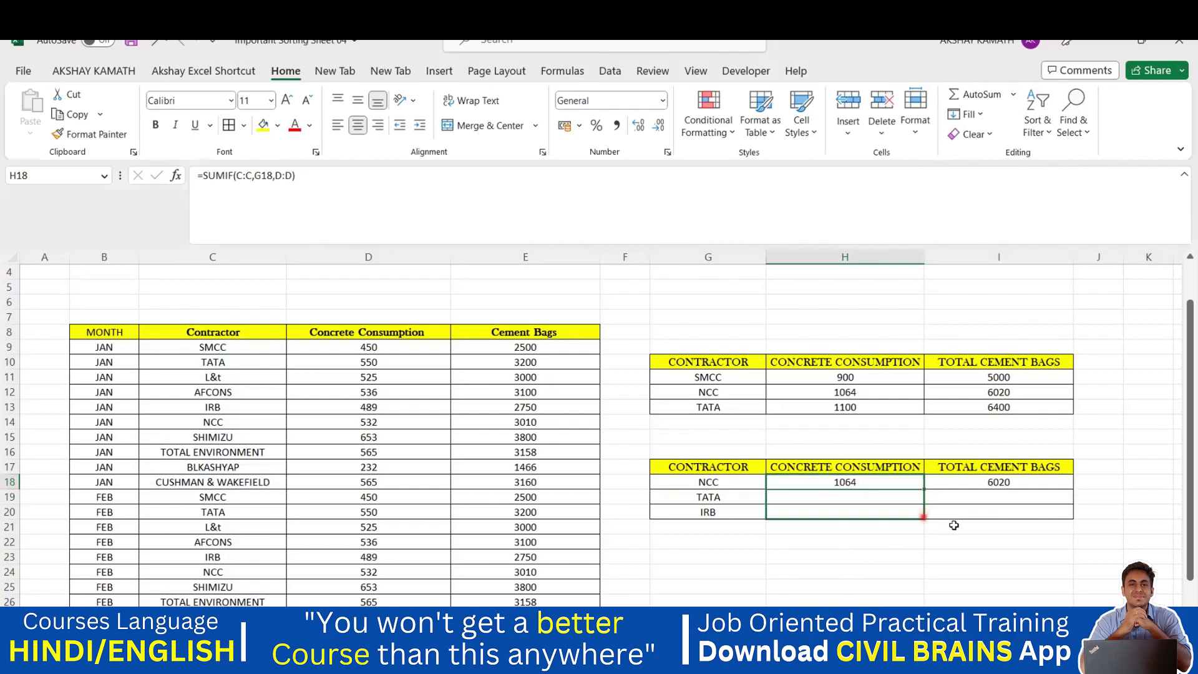
left_click(1051, 486)
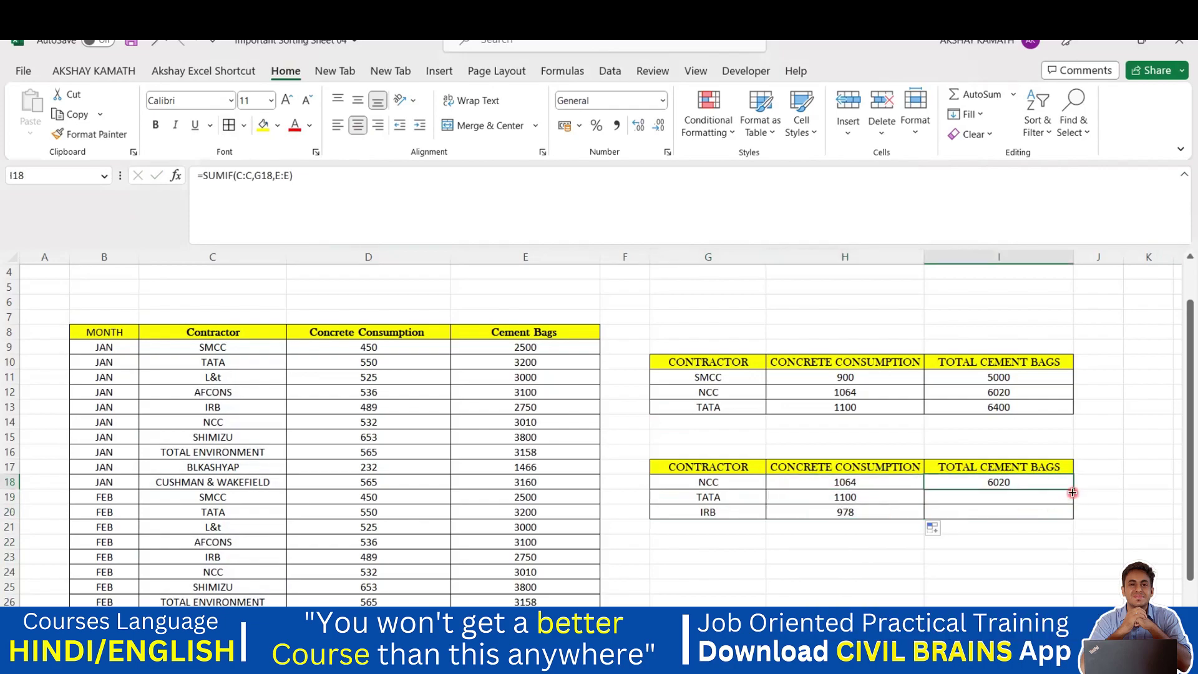
left_click_drag(1071, 499, 1070, 519)
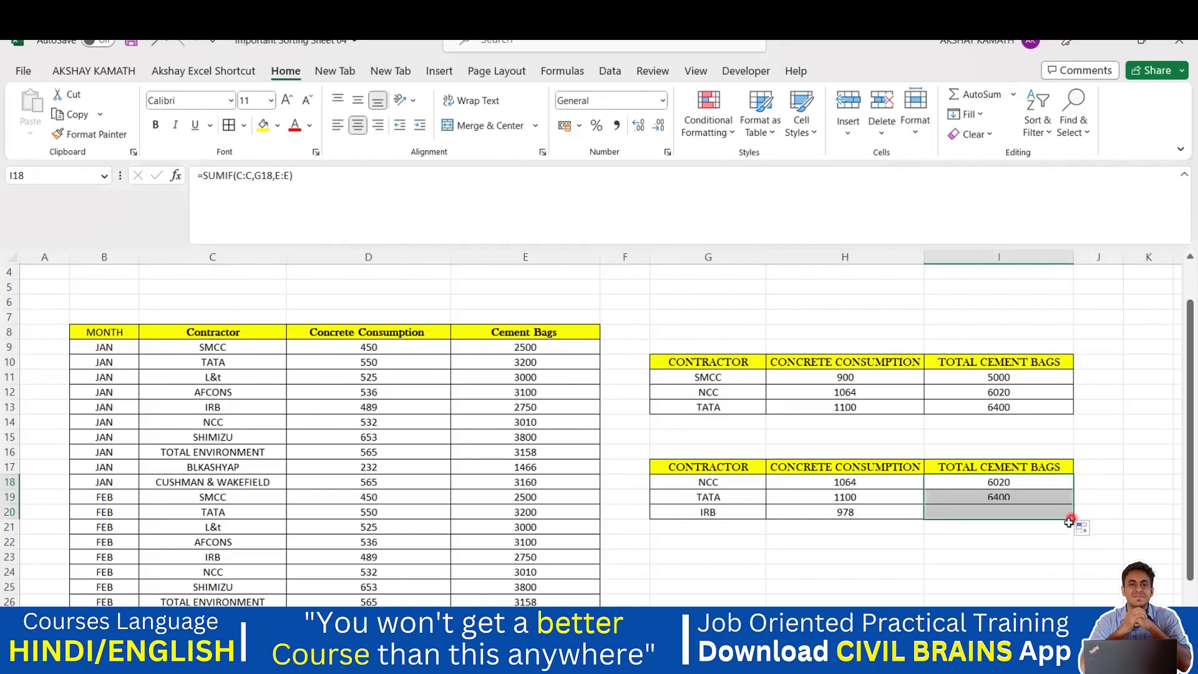
left_click(1043, 565)
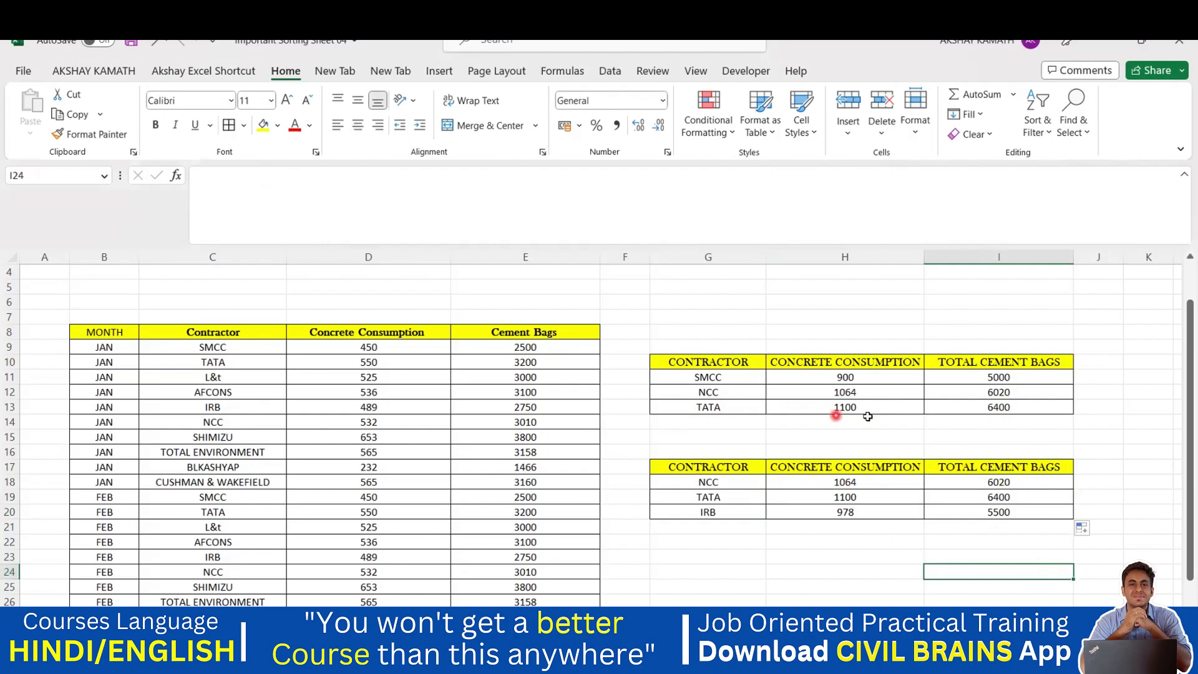
Compare TATA's concrete and cement totals between the two summary tables and look over the monthly source data.
left_click(860, 496)
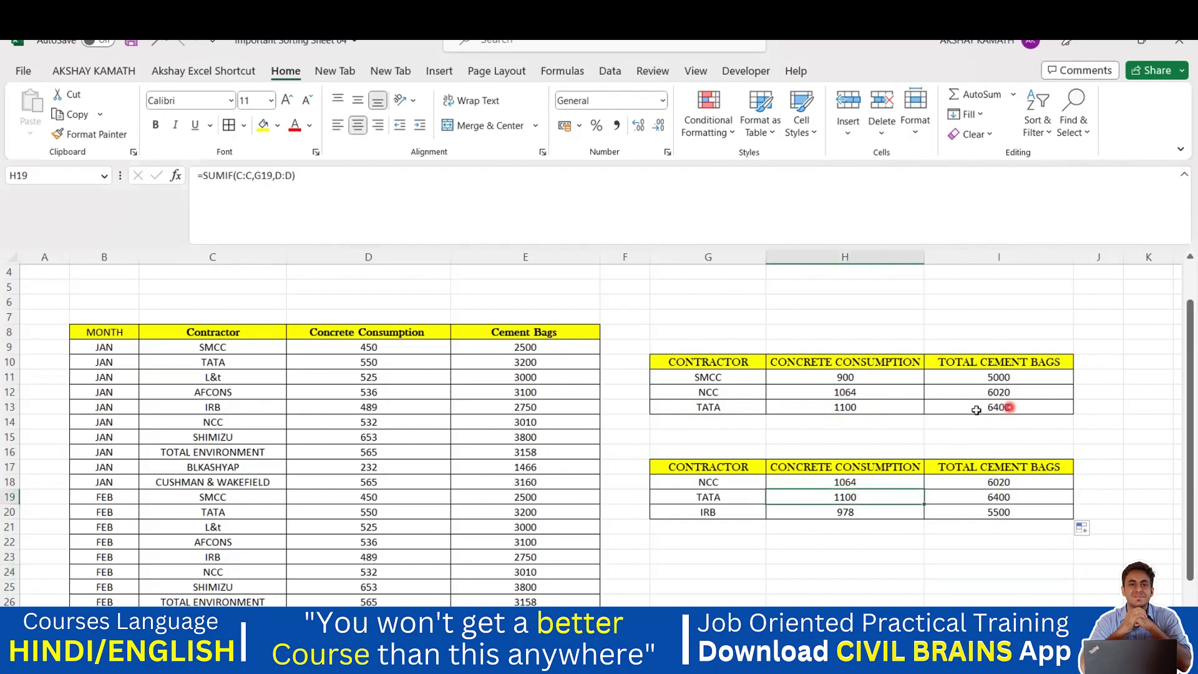
left_click(1024, 408)
left_click(1032, 499)
scroll(716, 497, "down", 4)
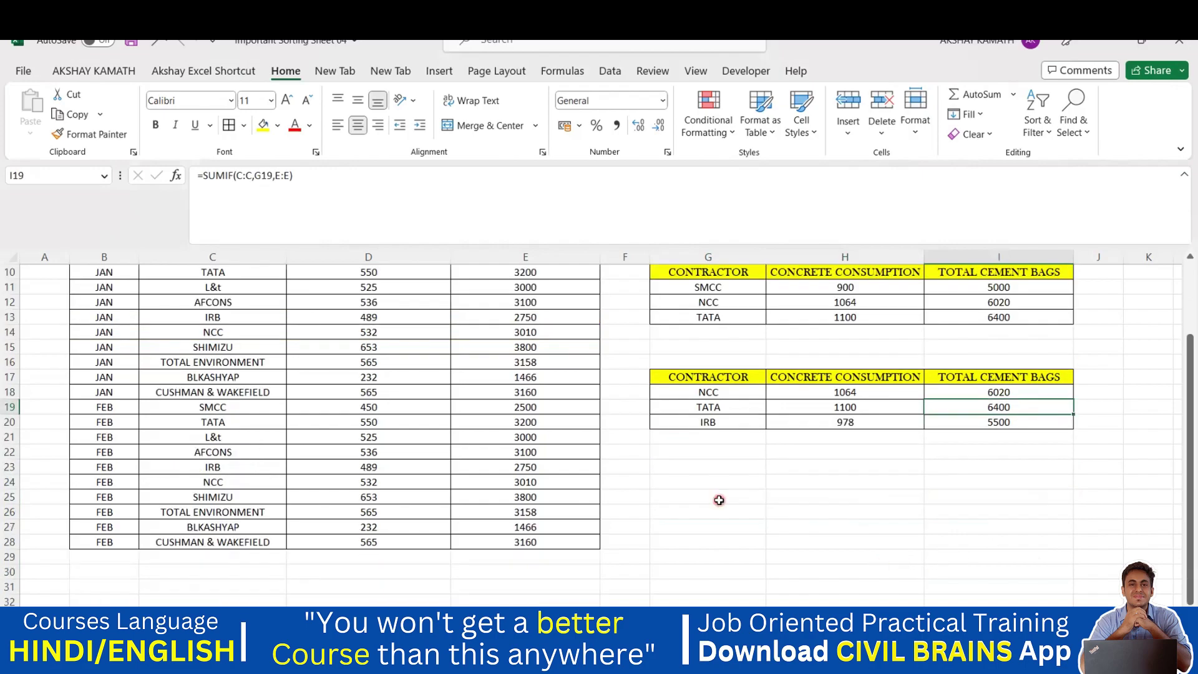
scroll(665, 508, "up", 5)
scroll(161, 374, "down", 4)
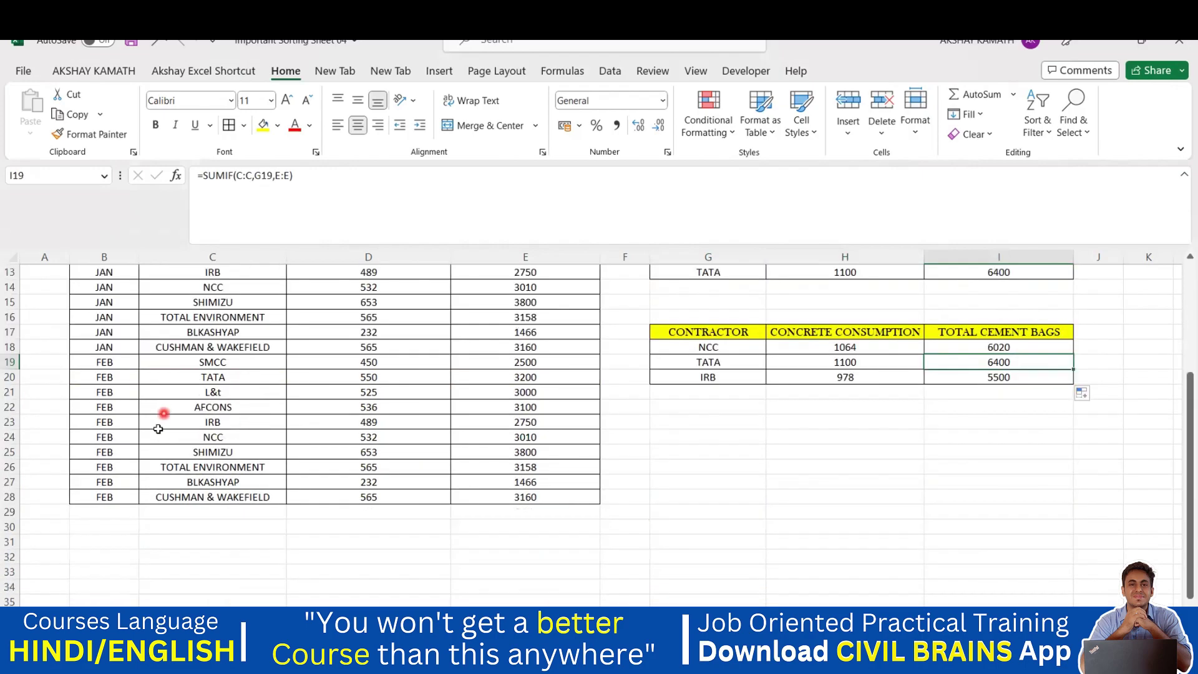
scroll(686, 437, "up", 4)
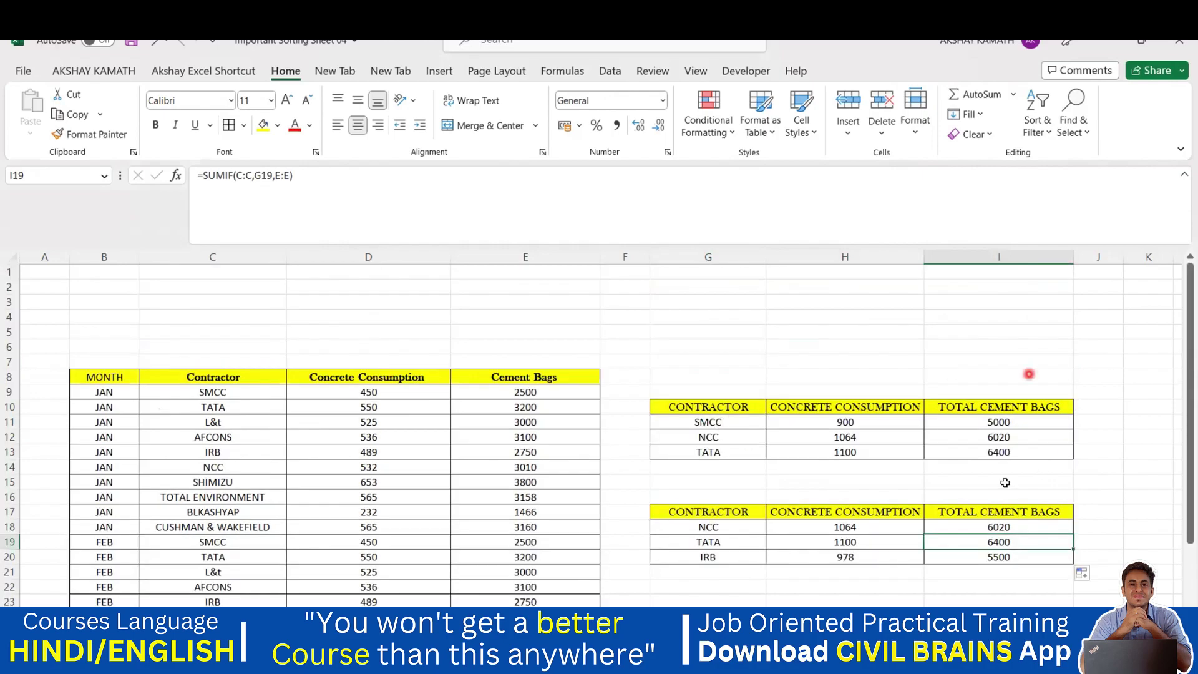
scroll(887, 444, "down", 2)
scroll(886, 445, "down", 1)
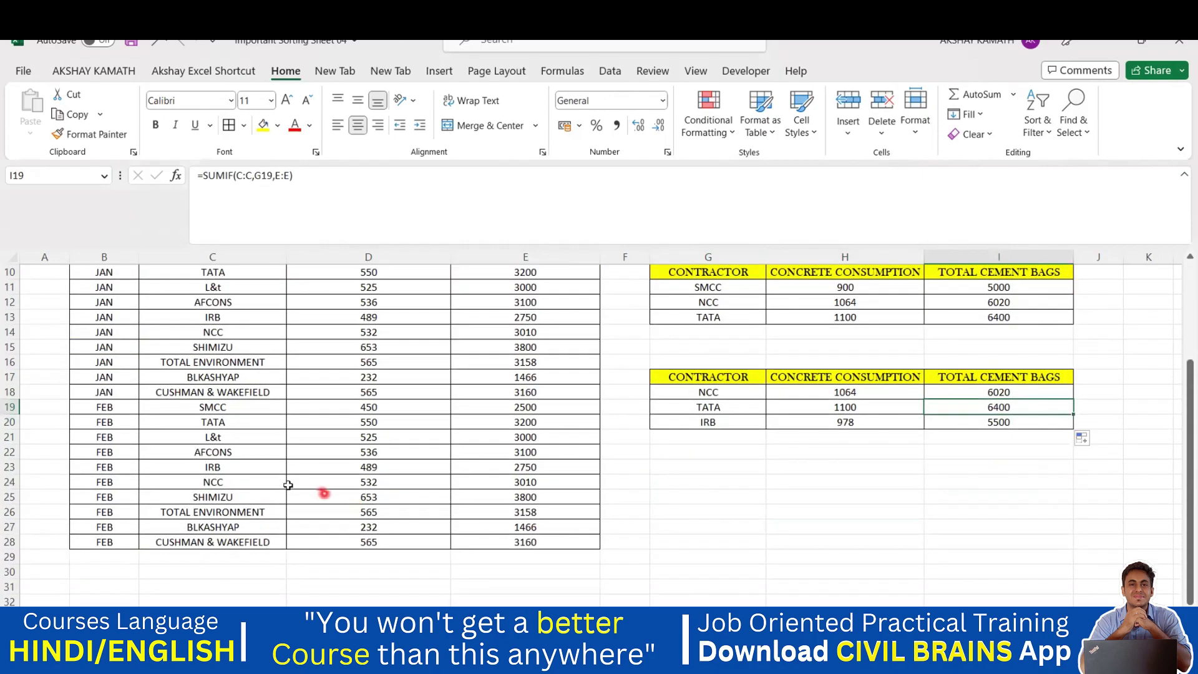
Copy the February contractor, concrete and cement data in C19:E28 and paste it directly below, starting at C29.
left_click_drag(105, 407, 425, 475)
left_click(206, 405)
left_click_drag(504, 420, 542, 542)
key("ctrl+c")
scroll(624, 536, "up", 3)
scroll(648, 529, "down", 3)
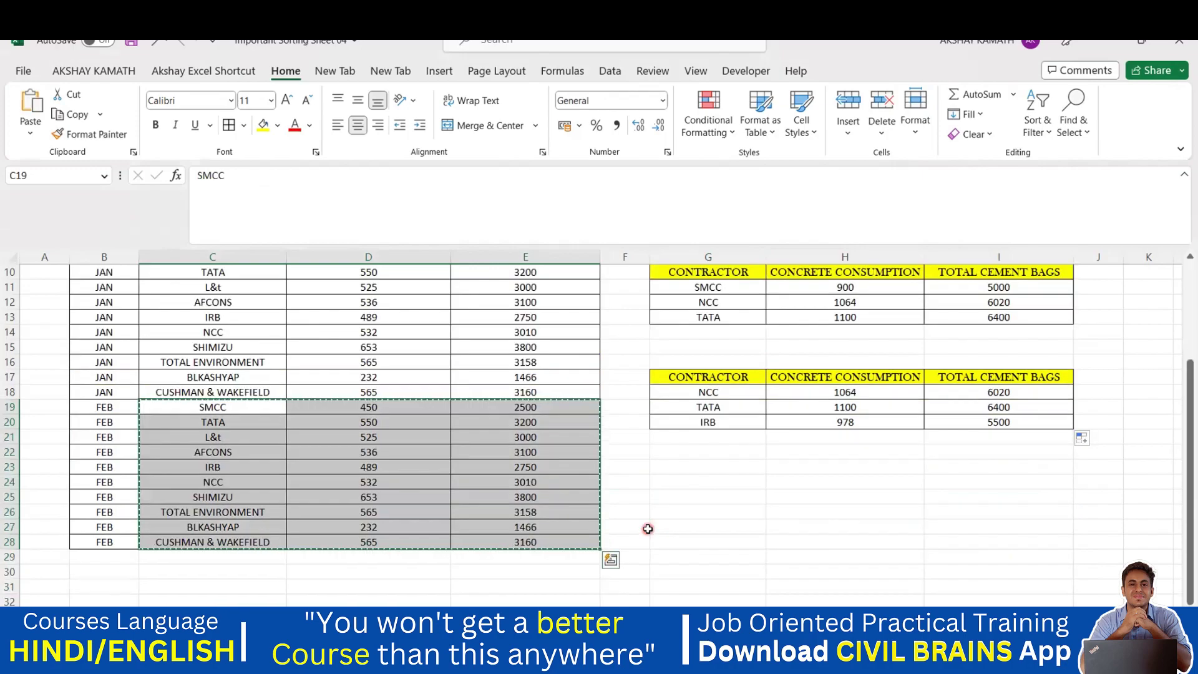
scroll(647, 529, "down", 1)
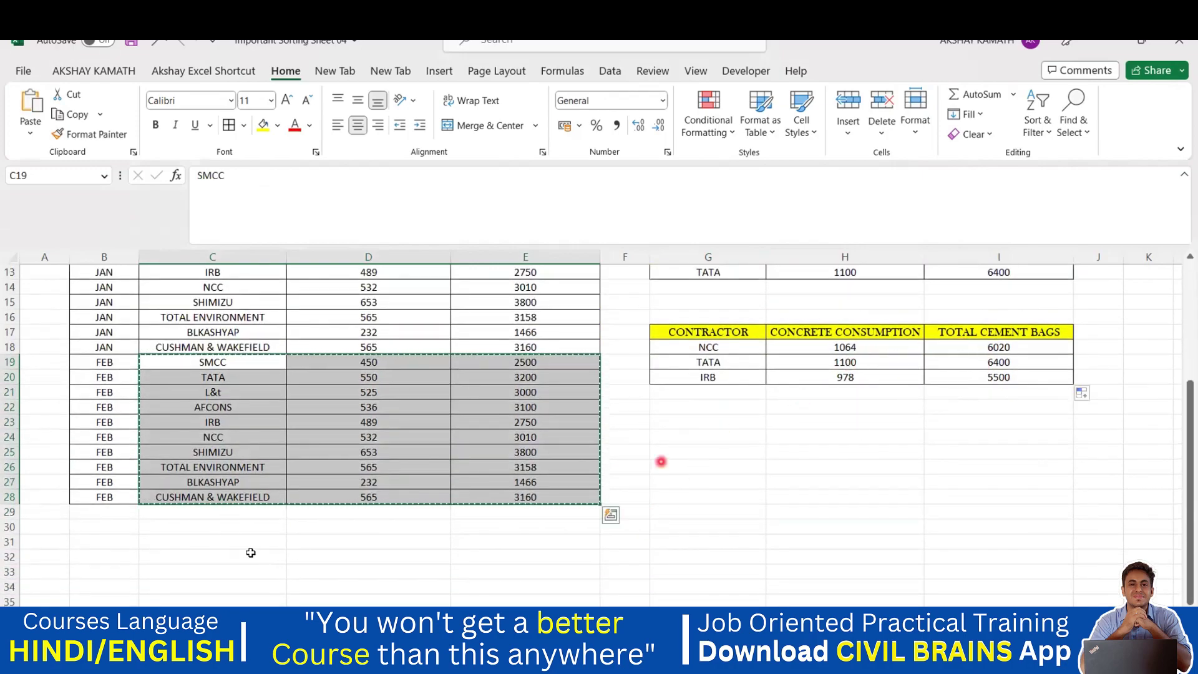
left_click(193, 514)
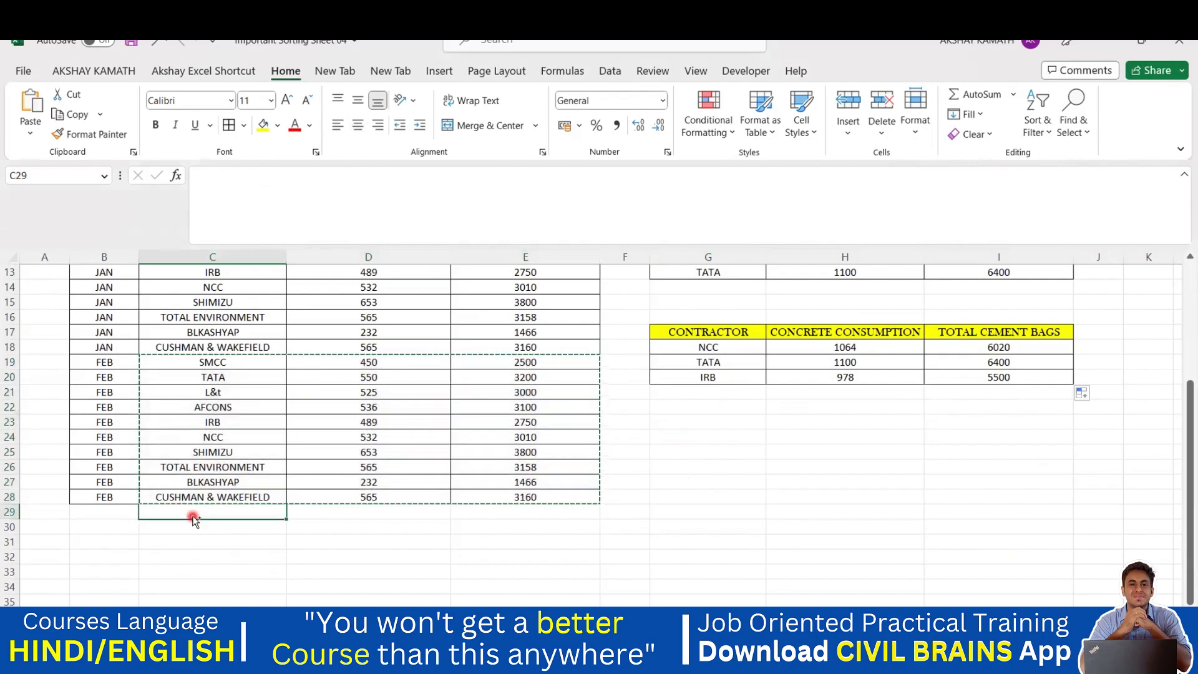
key("ctrl+v")
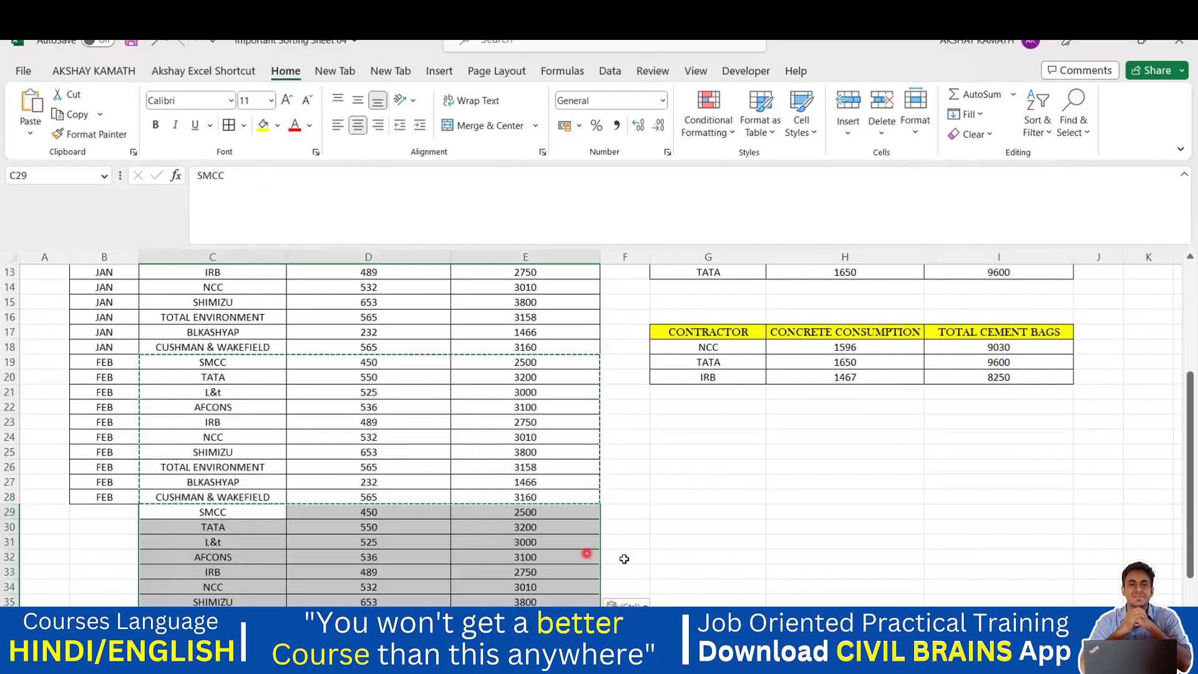
Clear the pasted block starting at C29 and paste the copied February data there again.
key("Delete")
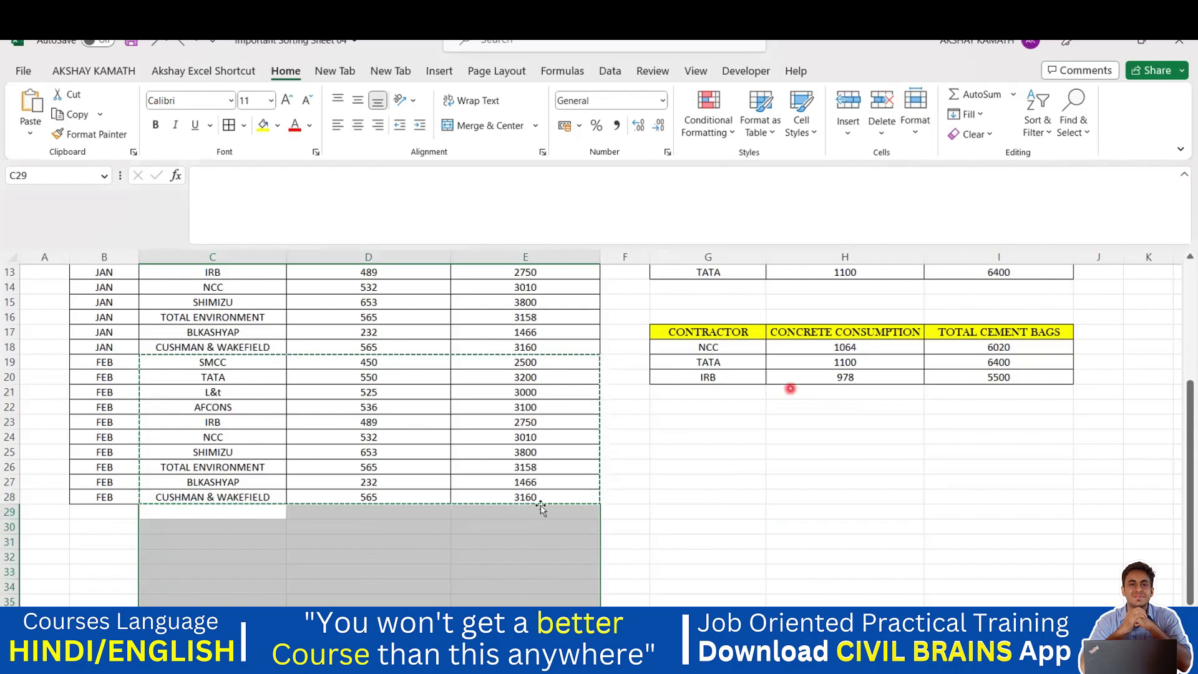
key("ctrl+v")
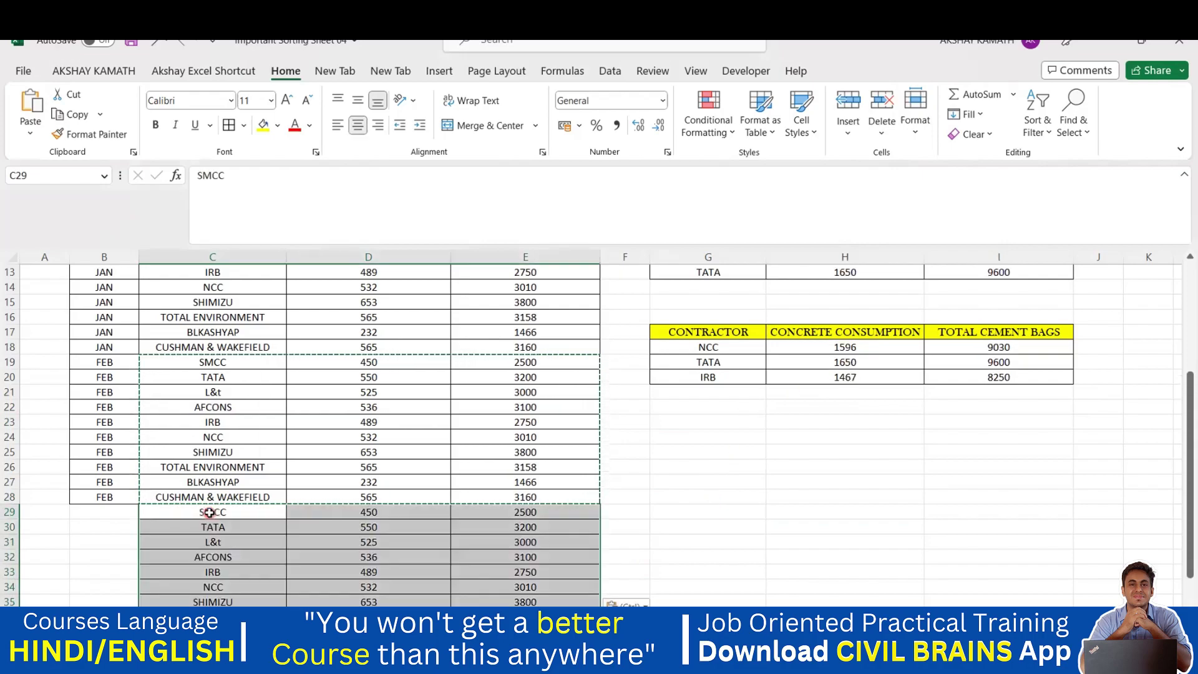
left_click(842, 466)
type("`")
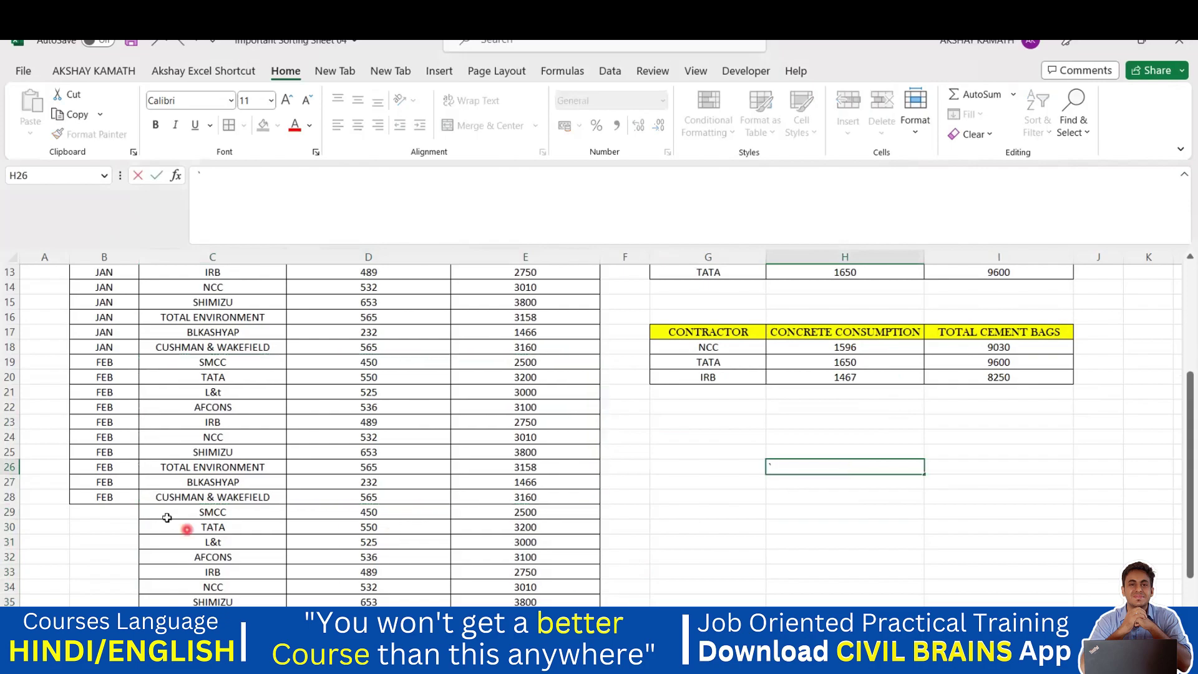
Label the pasted rows as MARCH in B29:B38 and apply borders to the March block B29:E38.
left_click(106, 510)
type("MARCH")
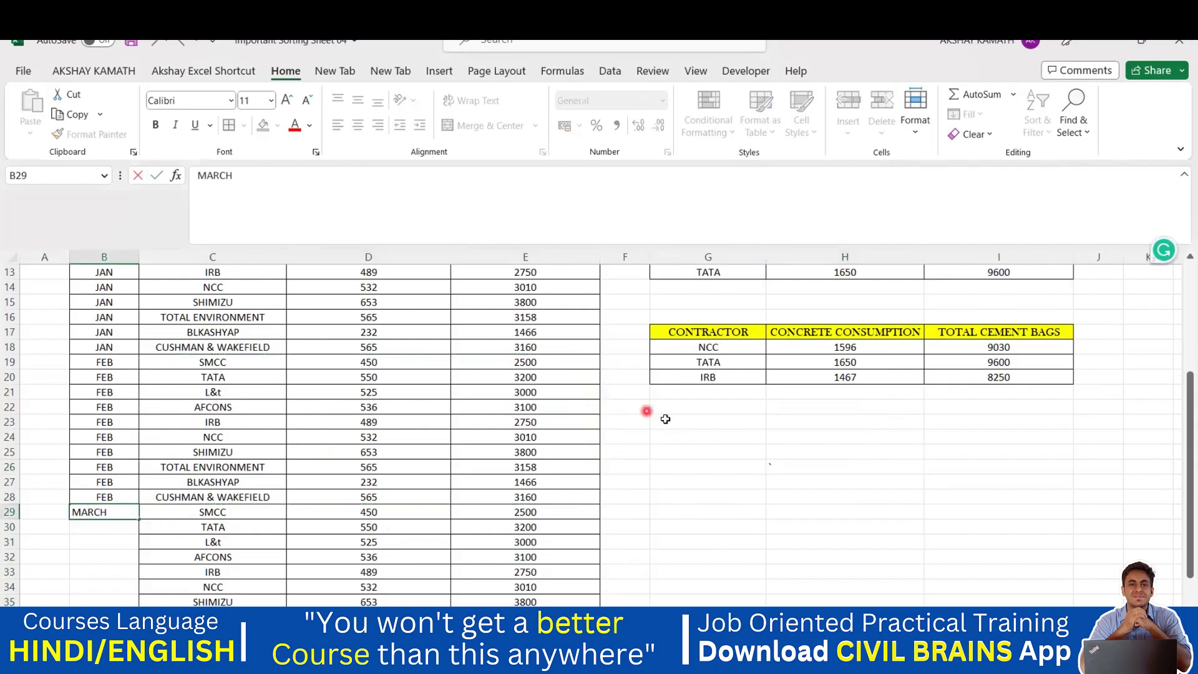
left_click(653, 417)
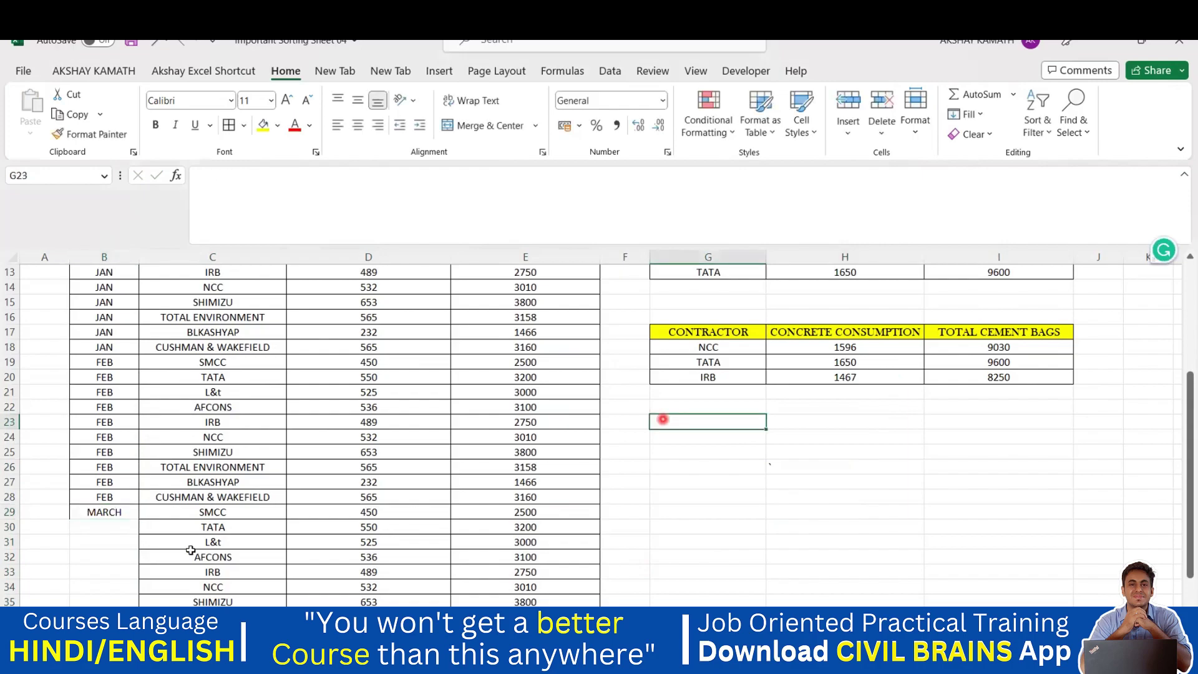
left_click(122, 529)
type("MARCH")
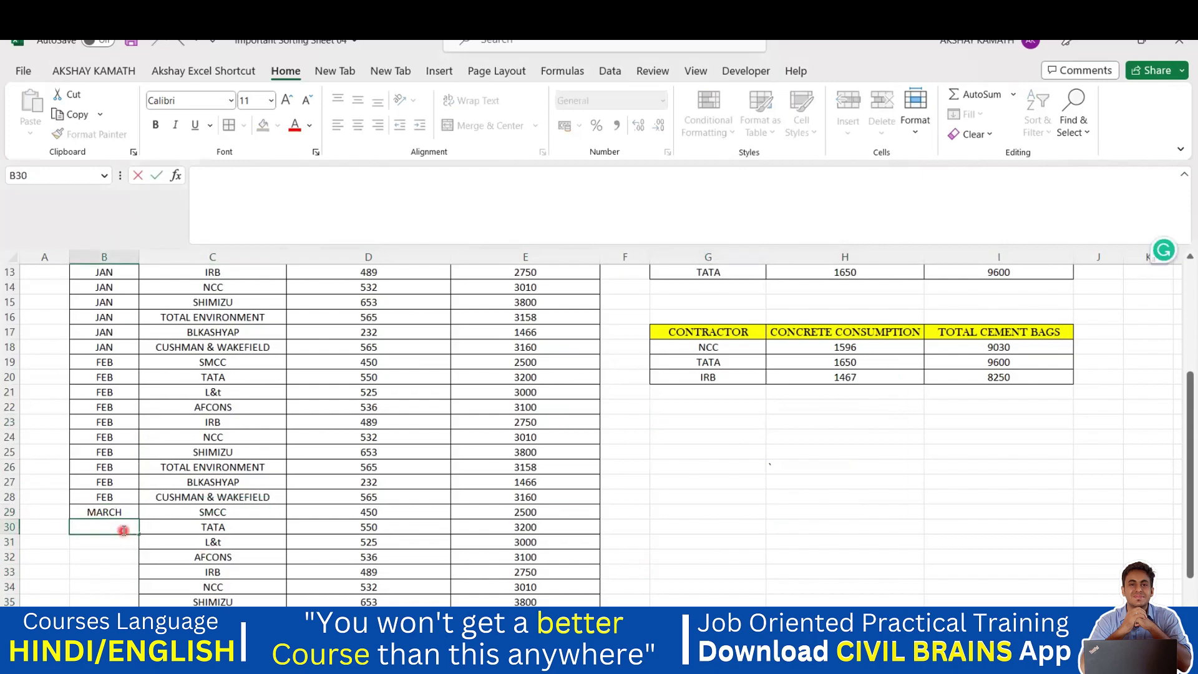
left_click(771, 497)
left_click_drag(114, 508, 121, 575)
left_click(660, 571)
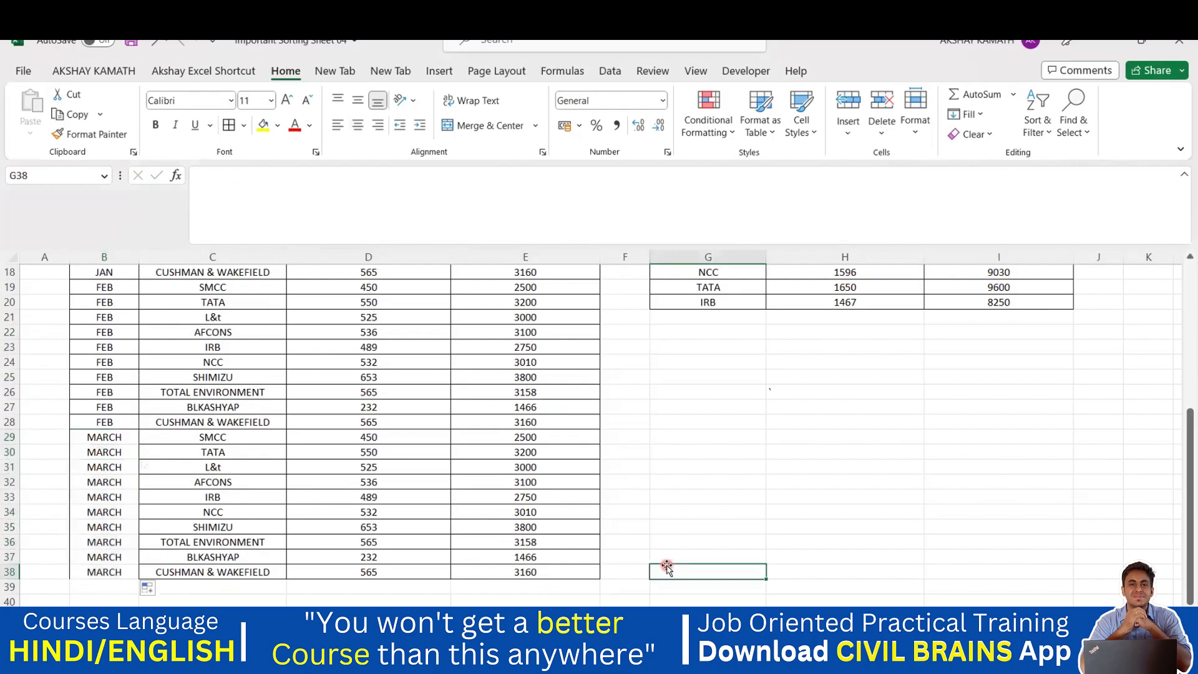
mouse_move(101, 440)
left_mouse_down()
mouse_move(400, 474)
mouse_move(537, 557)
mouse_move(527, 572)
left_mouse_up()
left_click(224, 124)
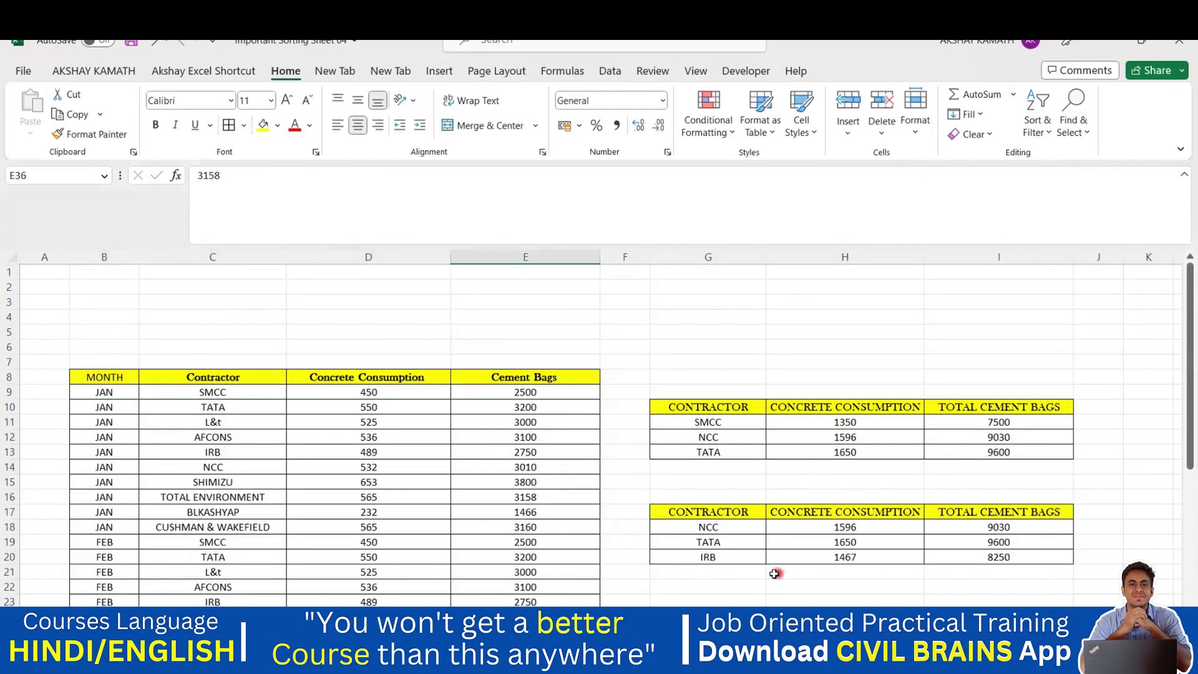
Replace the contractor IRB in G20 of the second summary table with AFCONS.
scroll(755, 549, "down", 2)
double_click(726, 467)
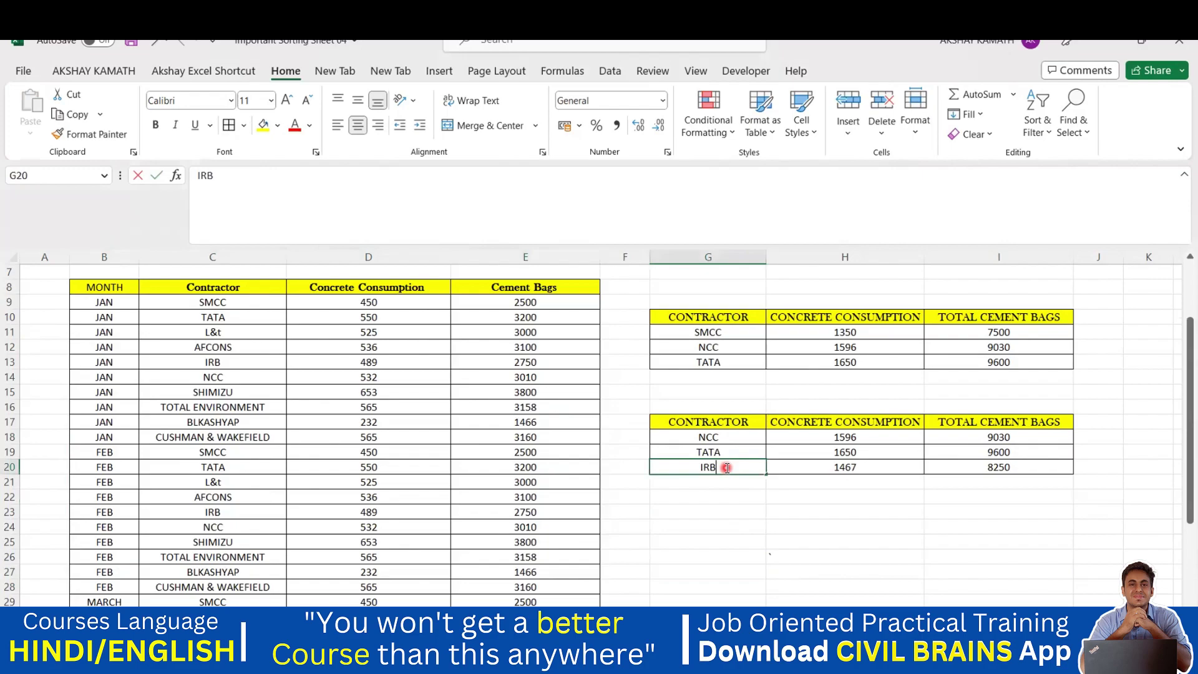
key("BackSpace")
key("BackSpace")
key("BackSpace")
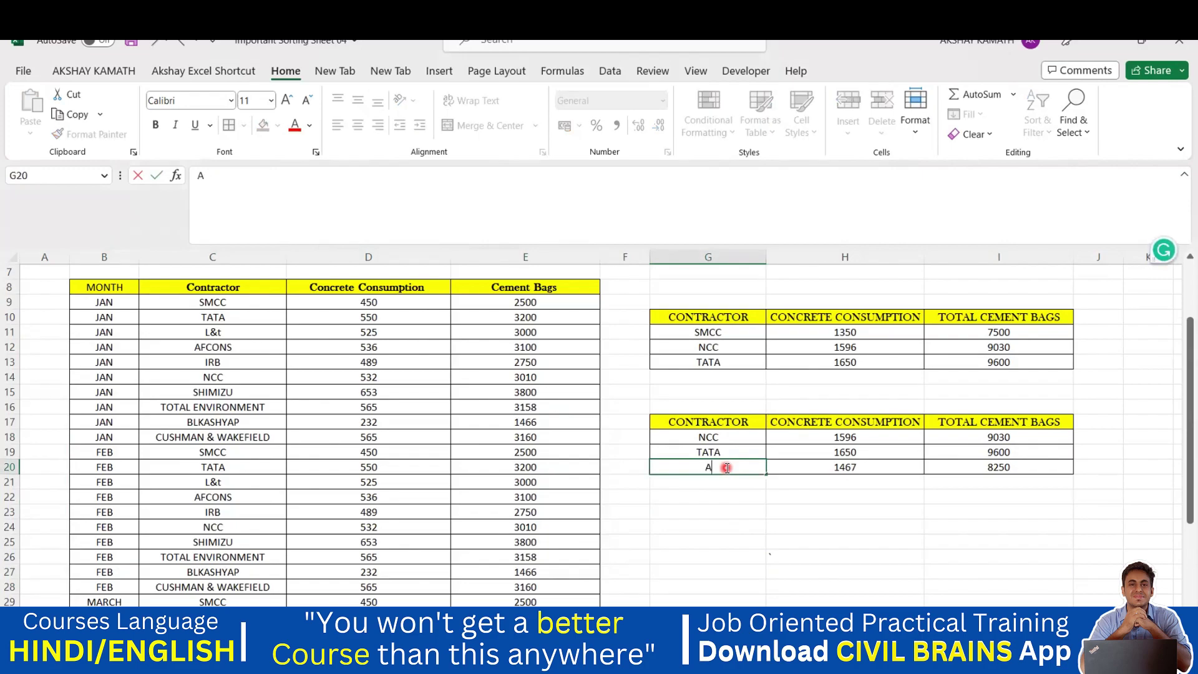
type("AFCONS")
key("Return")
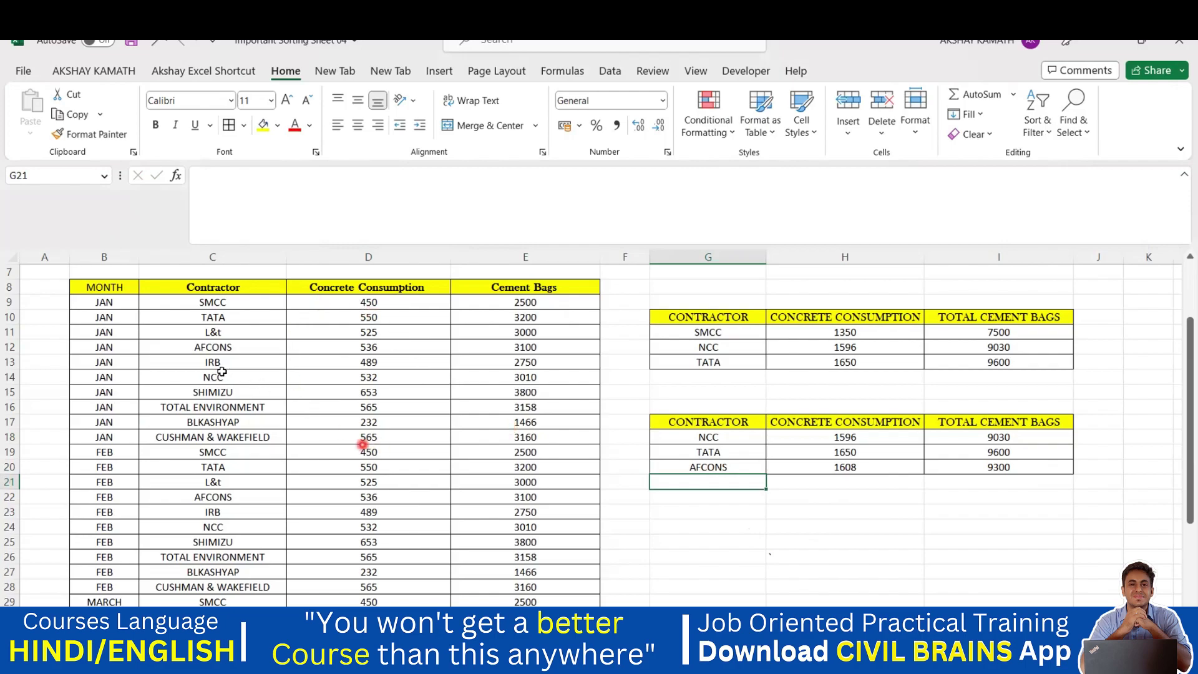
Highlight the January, February and March AFCONS entries in columns C to E with yellow fill.
left_click_drag(194, 350, 477, 347)
left_click_drag(175, 495, 508, 495)
scroll(478, 500, "down", 3)
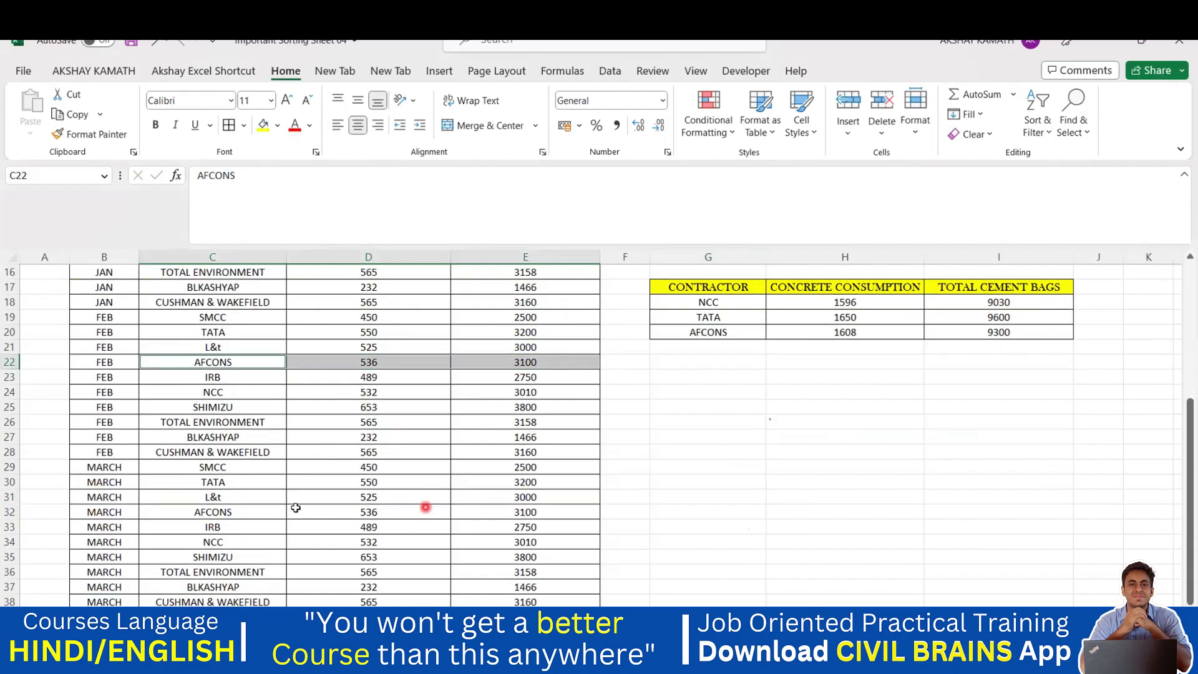
left_click_drag(179, 509, 491, 511)
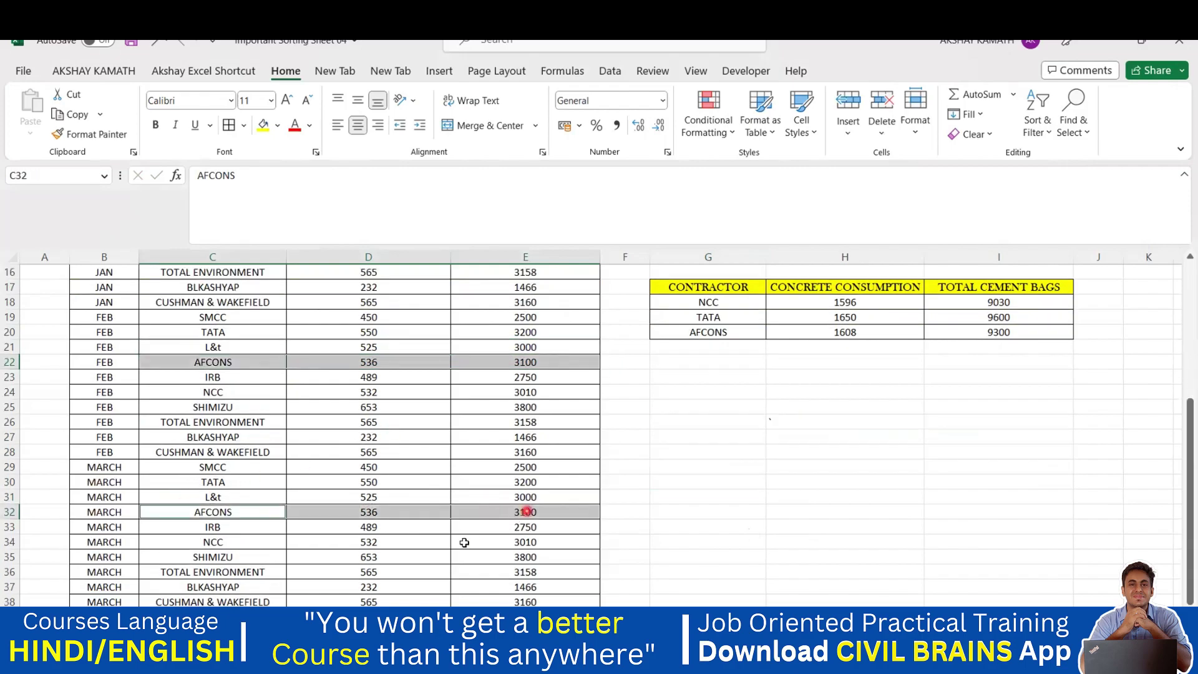
scroll(462, 540, "up", 3)
scroll(464, 543, "up", 2)
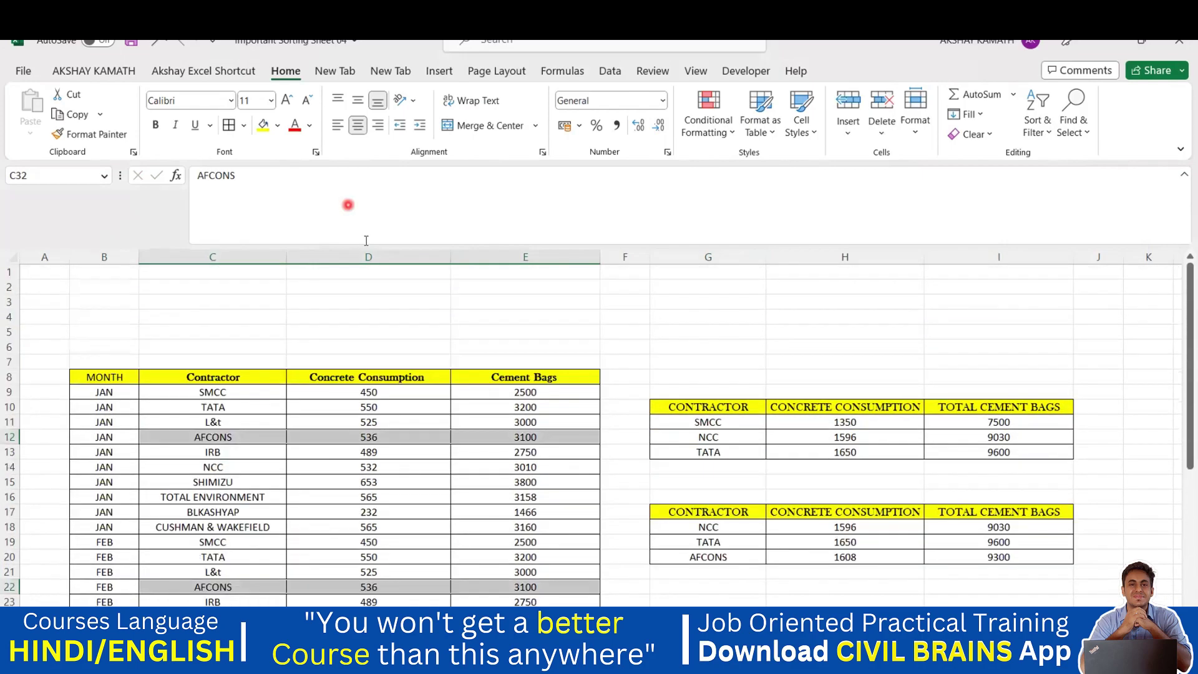
left_click(263, 128)
scroll(451, 418, "up", 4)
left_click(484, 451)
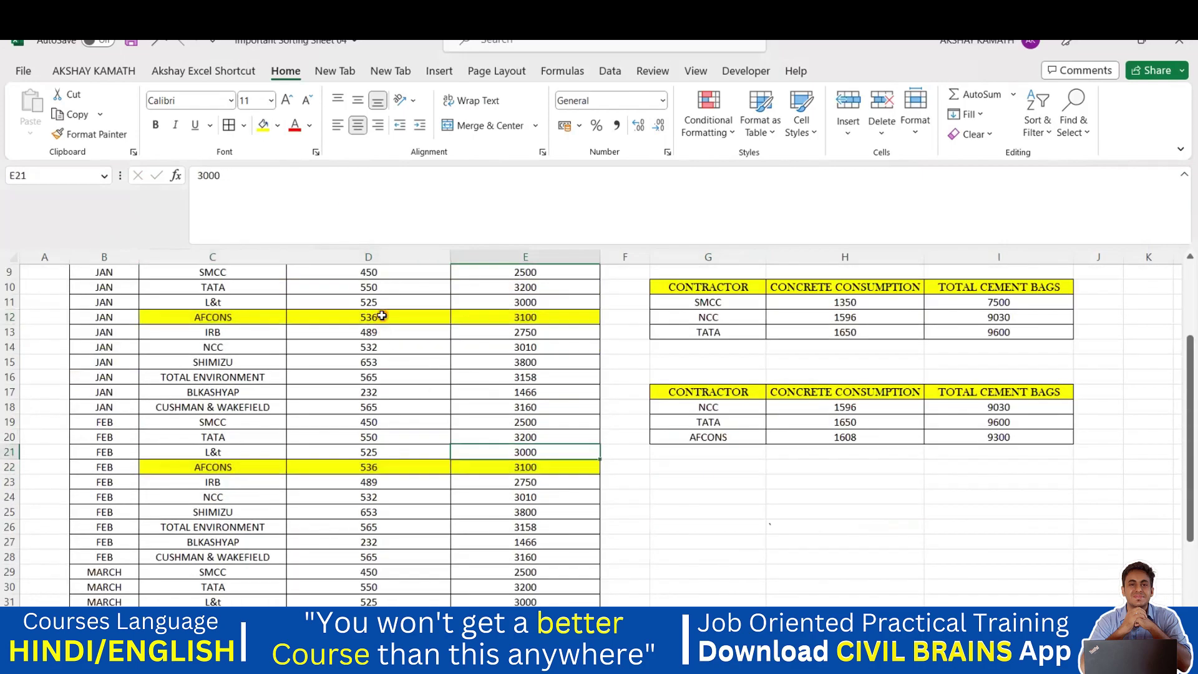
Check the AFCONS concrete total by calculating =536*3 in H23, and clear that cell.
scroll(374, 477, "down", 2)
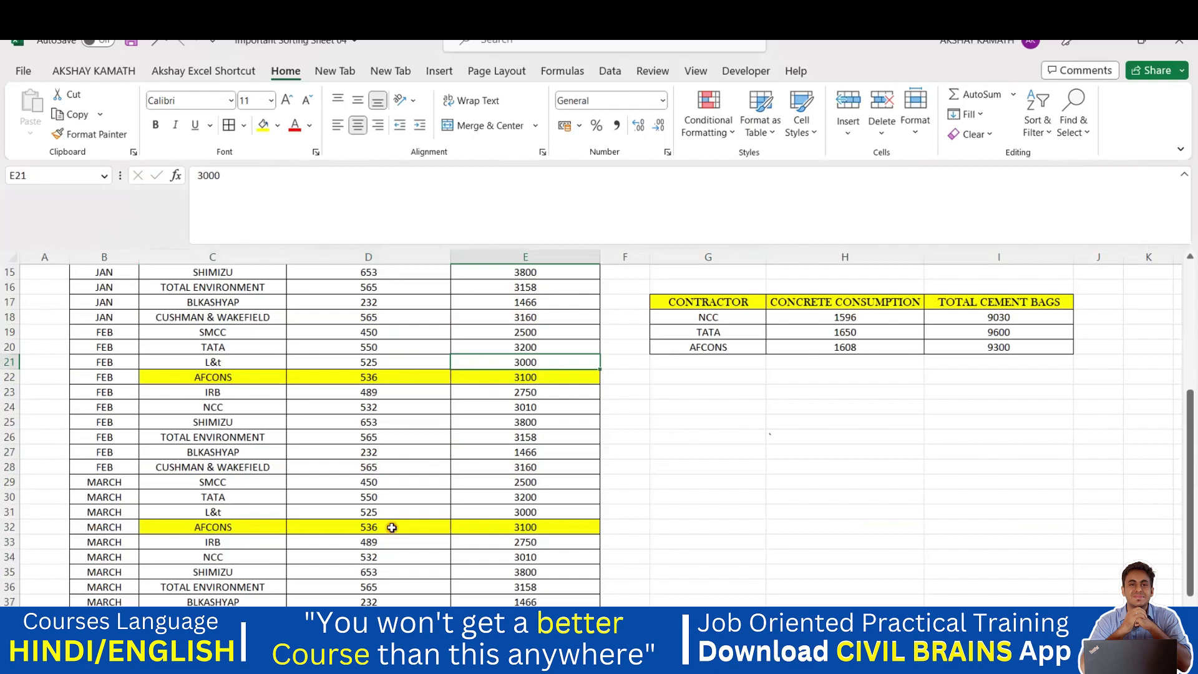
scroll(424, 524, "up", 4)
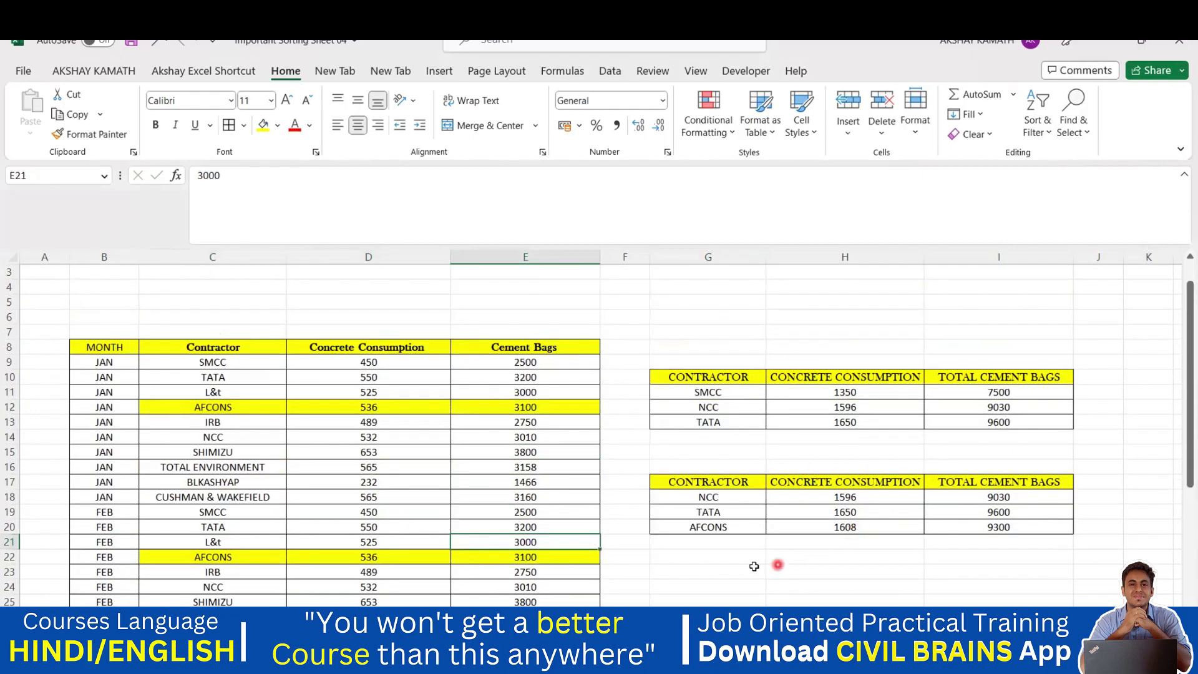
double_click(794, 575)
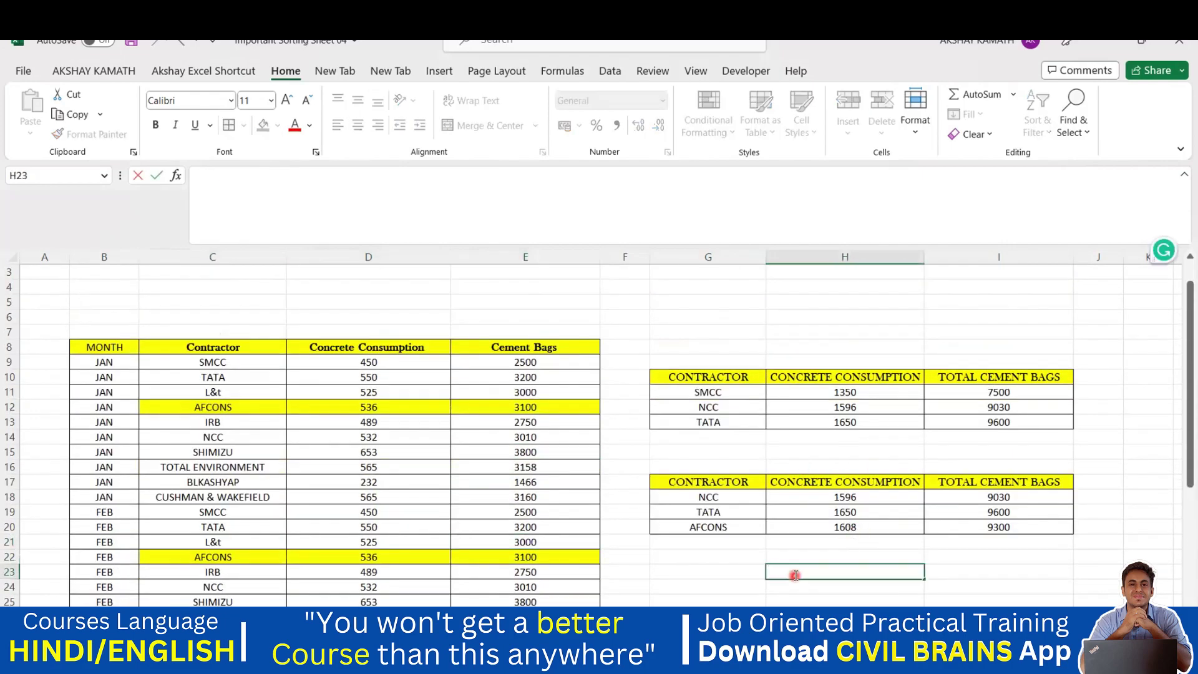
type("=536*3")
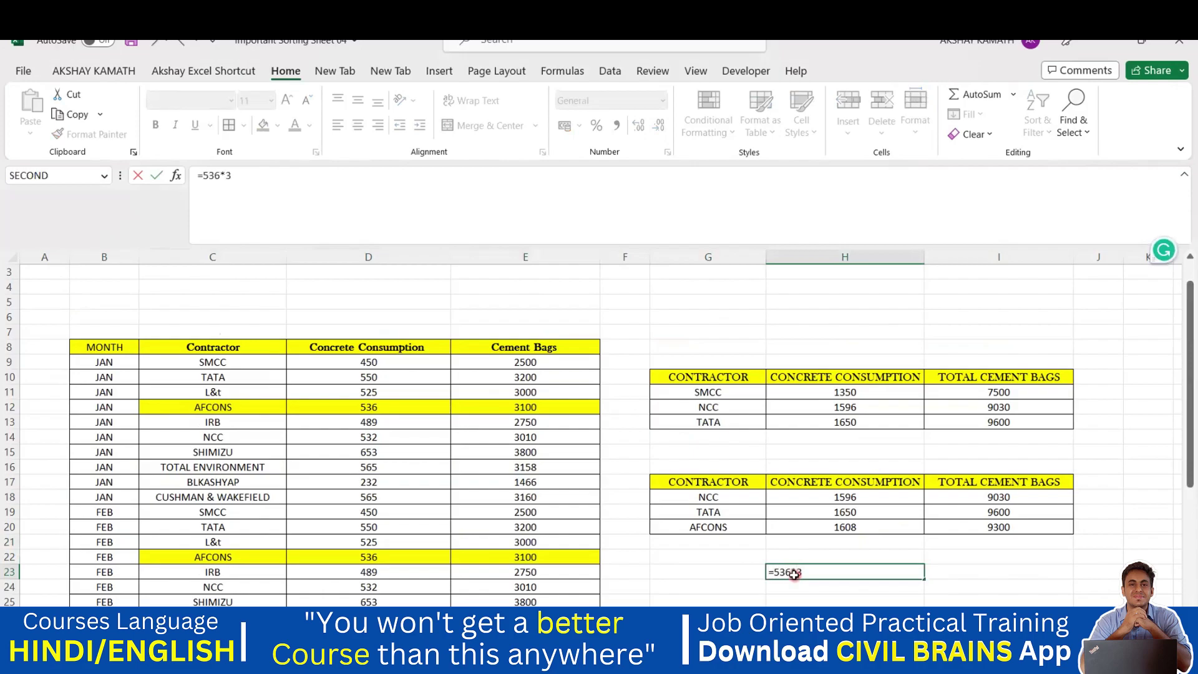
key("Return")
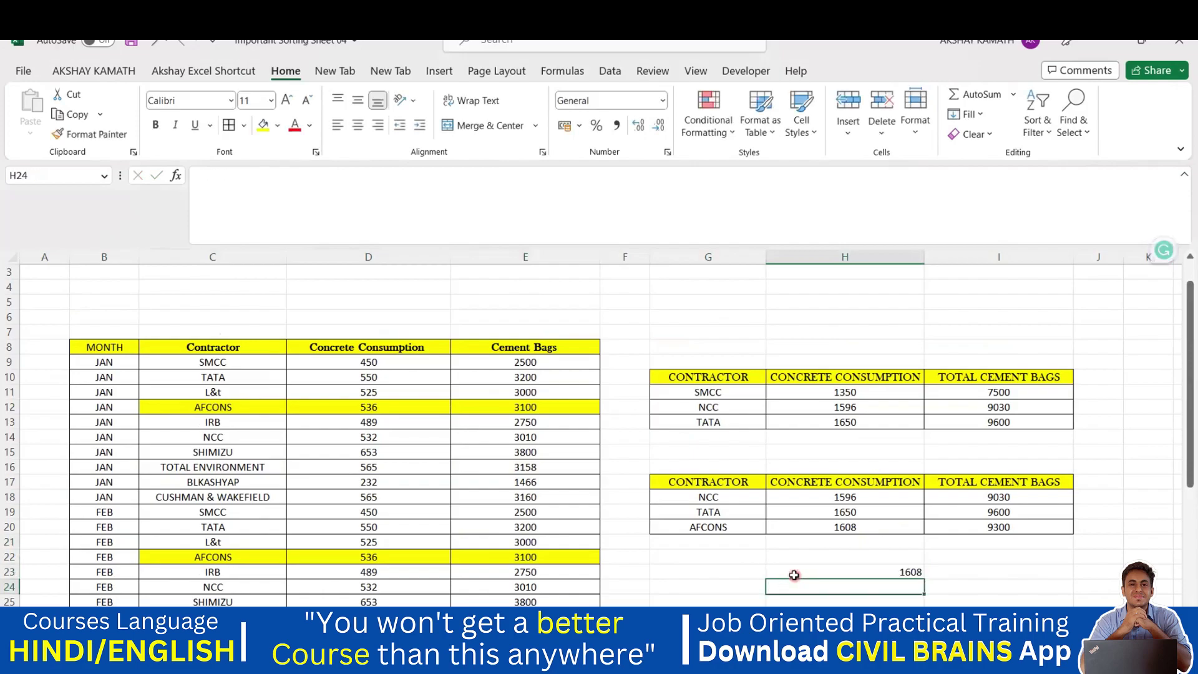
left_click(910, 572)
key("Delete")
left_click(995, 559)
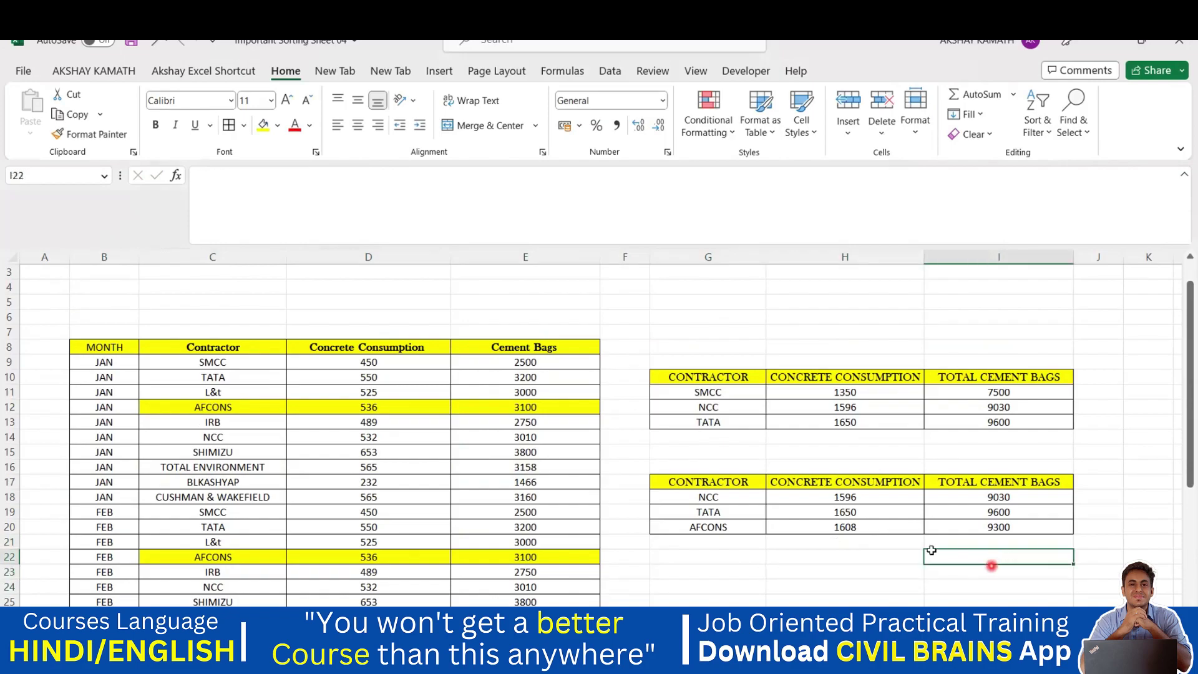
scroll(450, 538, "down", 4)
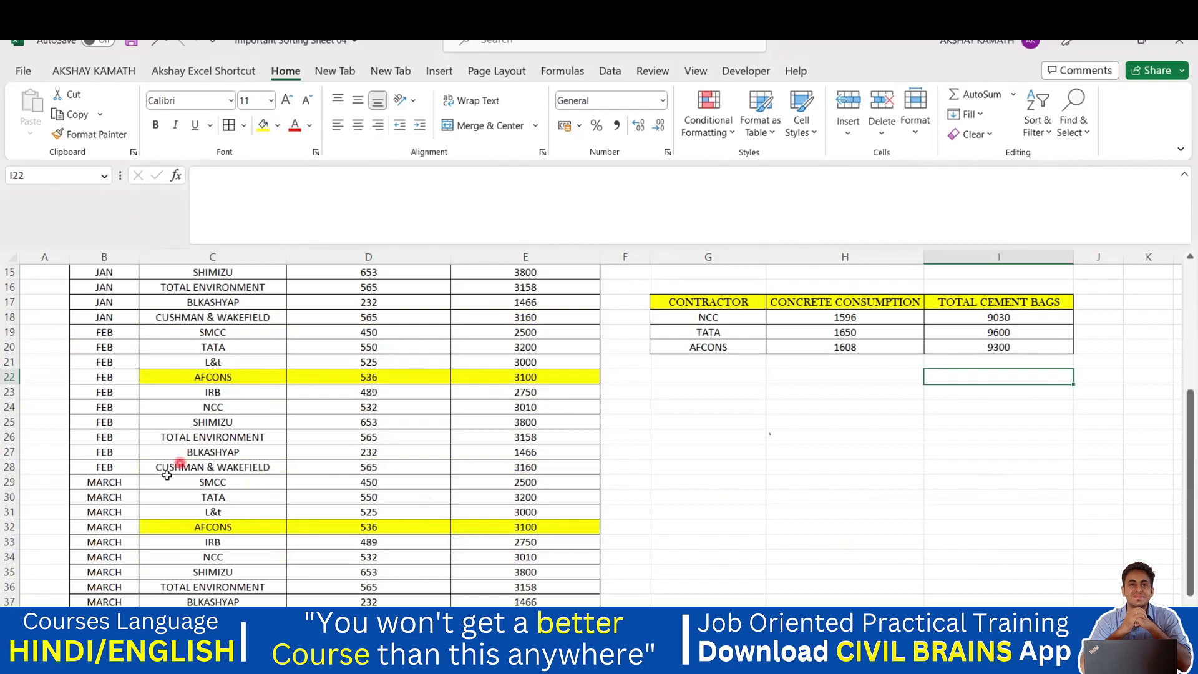
scroll(166, 475, "down", 2)
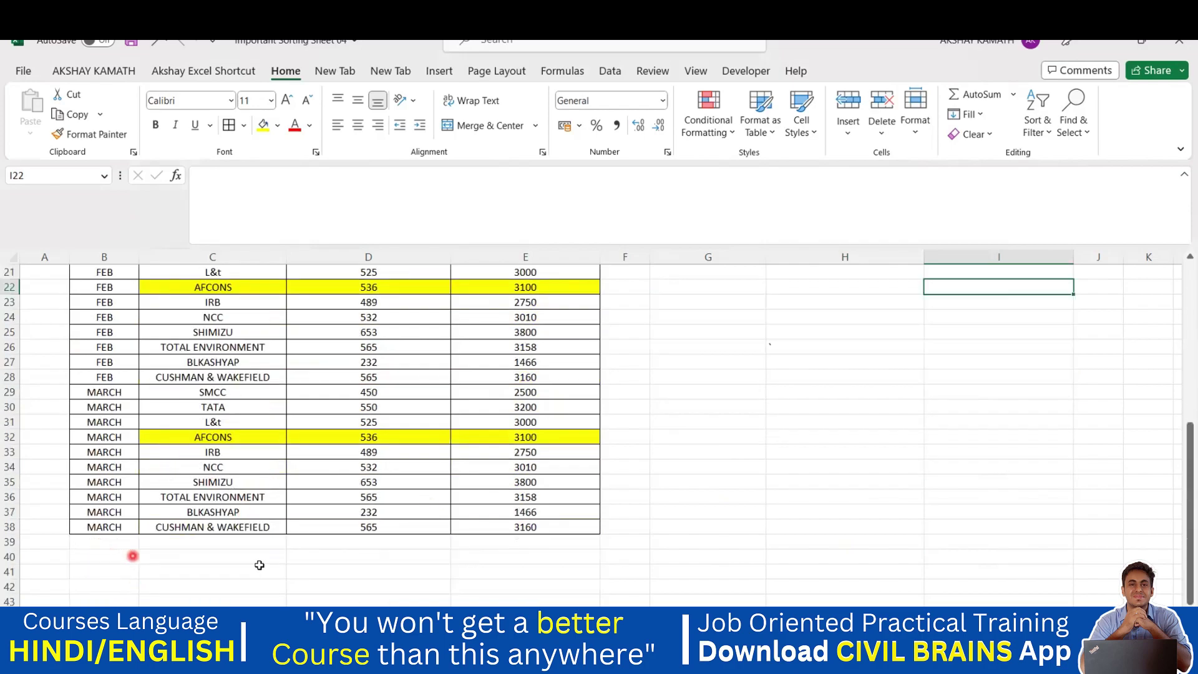
scroll(259, 565, "down", 1)
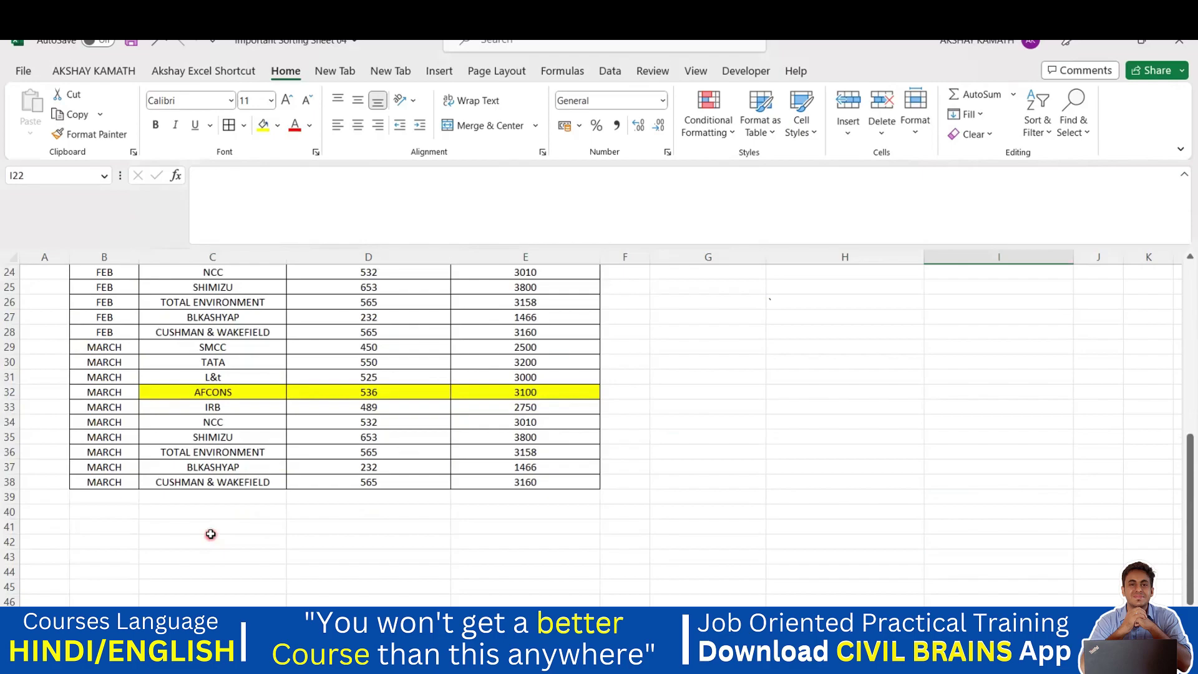
scroll(257, 436, "down", 6)
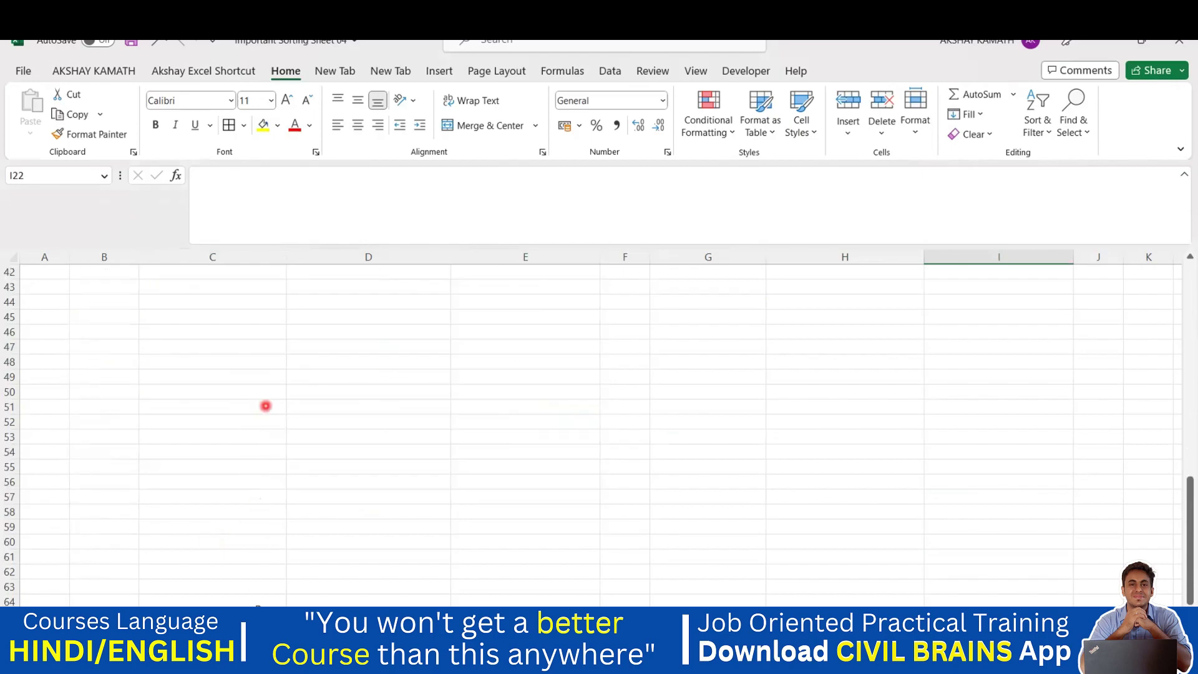
scroll(271, 516, "up", 14)
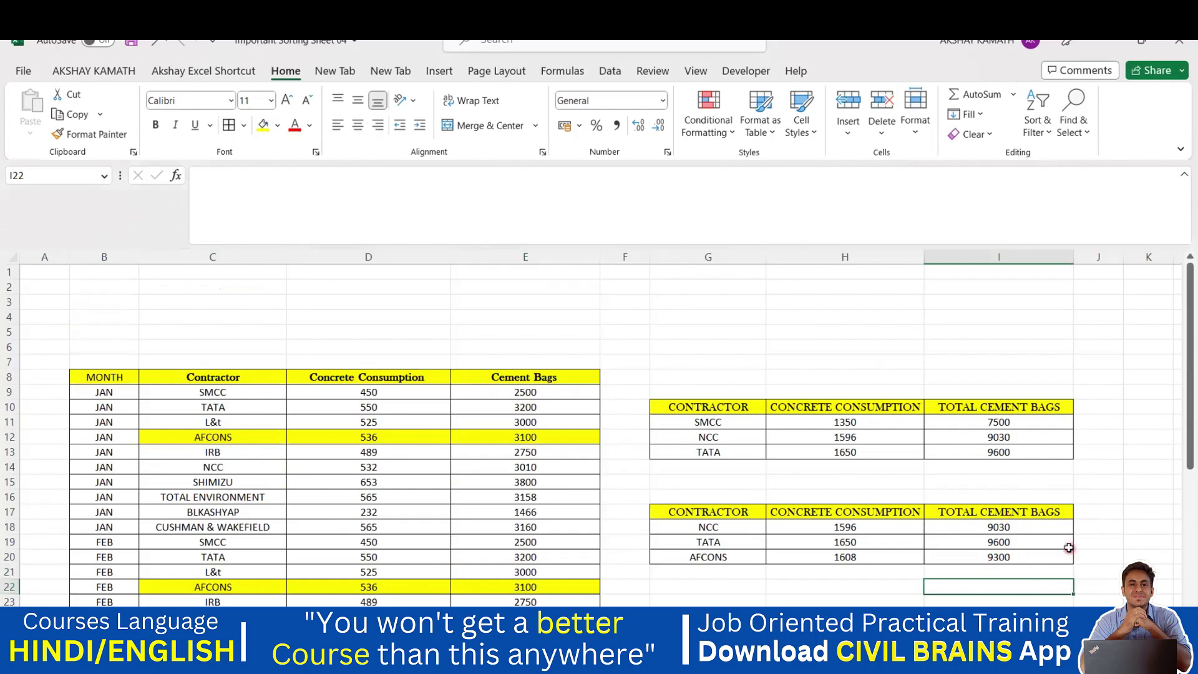
Replace the contractor TATA in G19 with SHIMIZU and check its SUMIF totals in H19 and I19.
double_click(728, 541)
key("ctrl+a")
key("BackSpace")
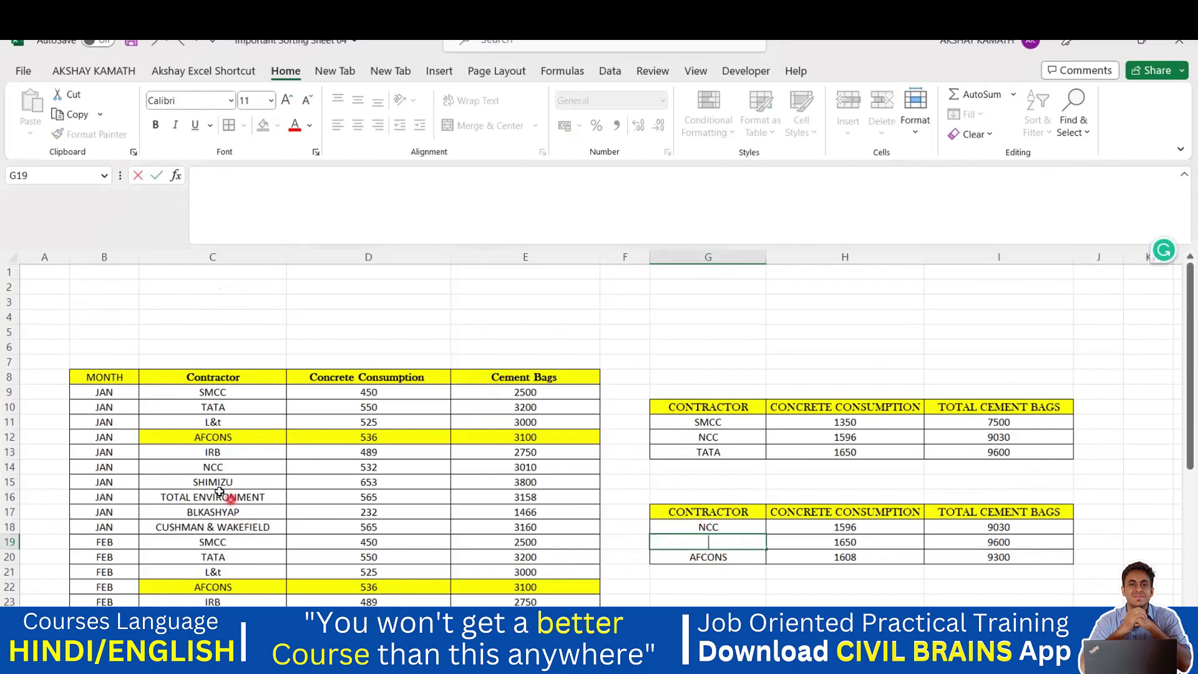
type("SHIMIZU")
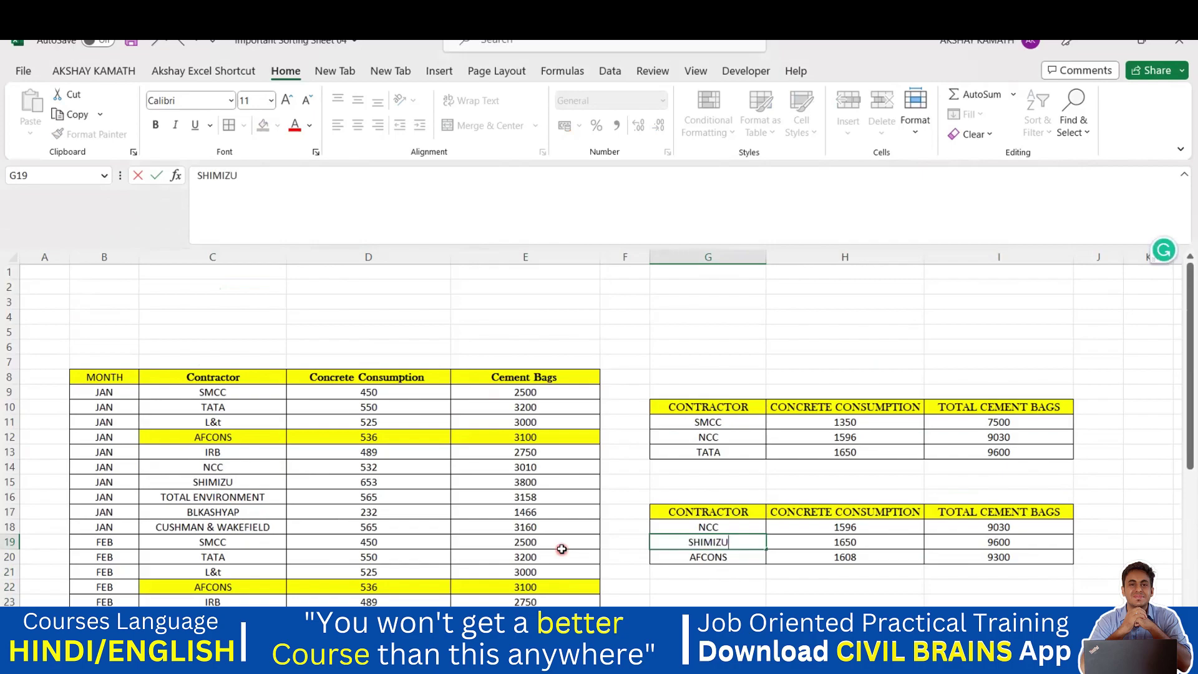
key("Return")
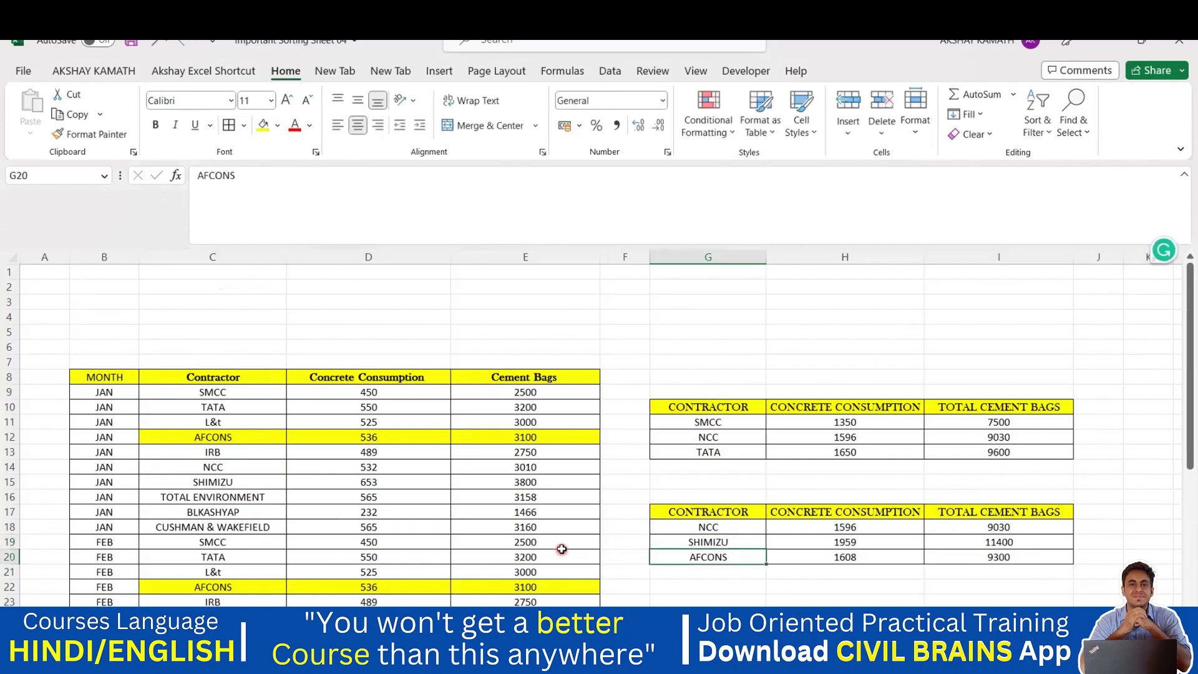
left_click(884, 541)
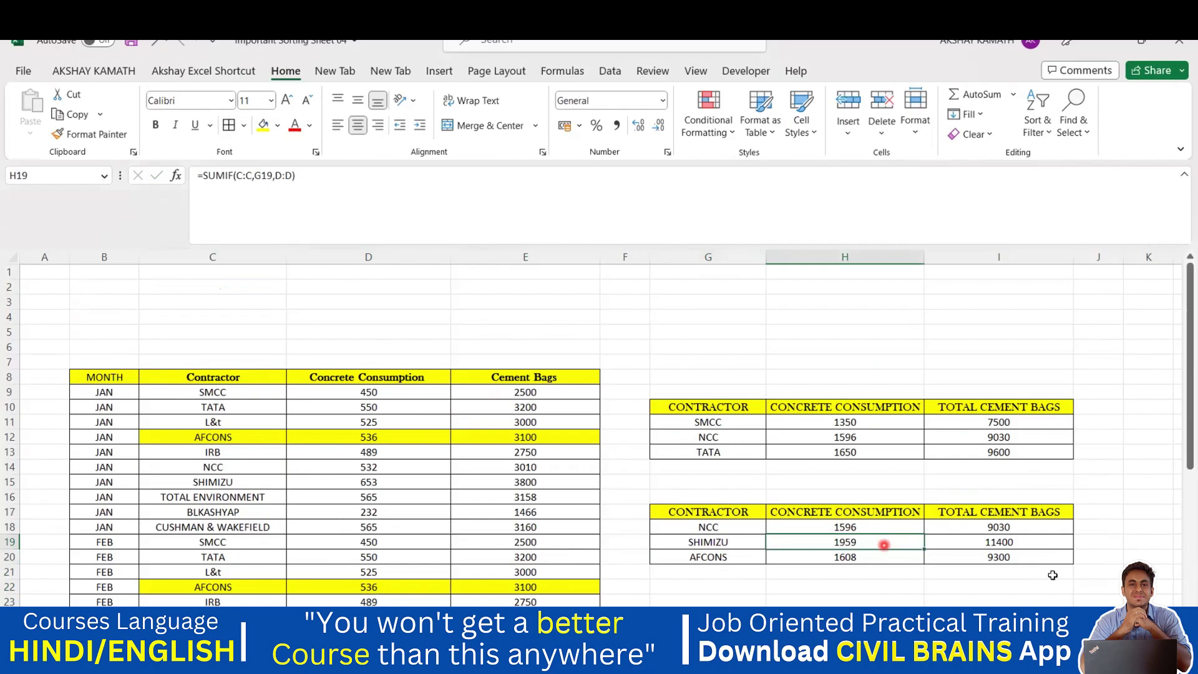
left_click(1036, 542)
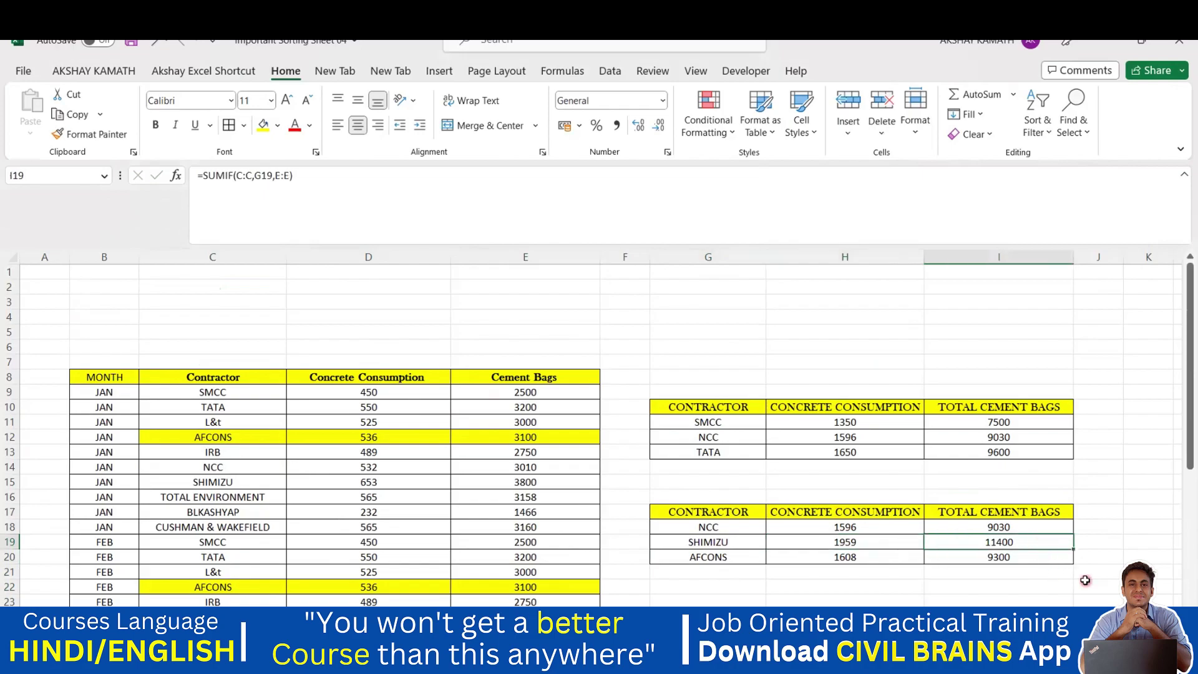
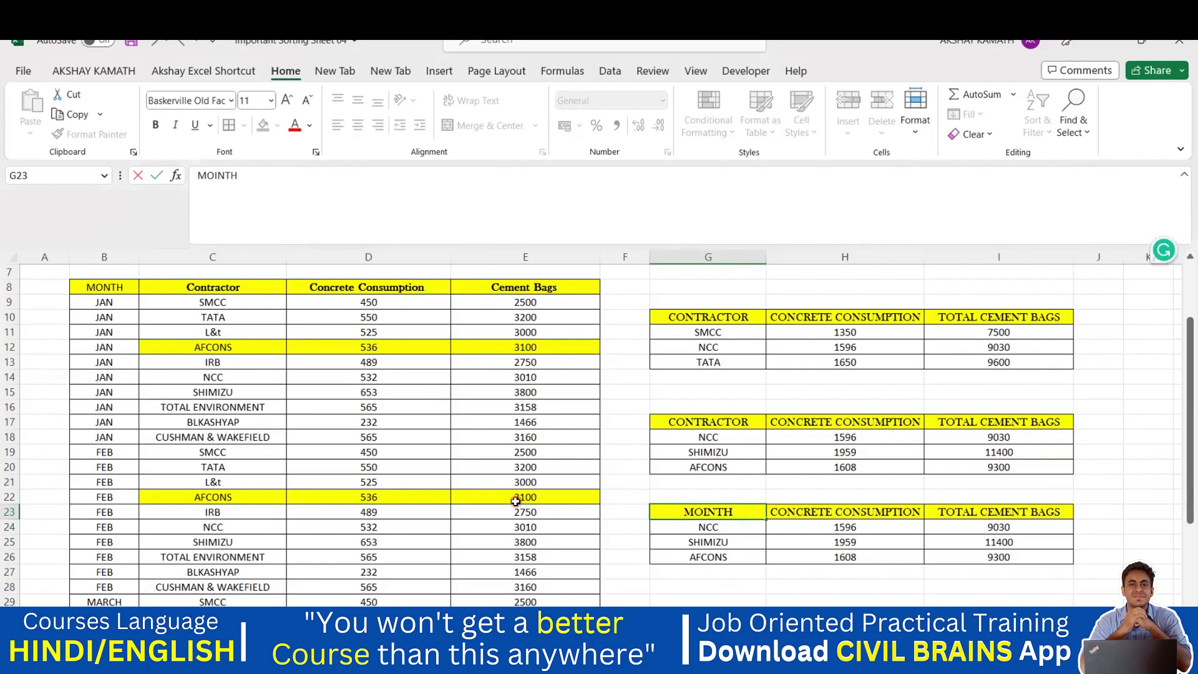
Correct the first column header of the third summary table in G23 to MONTH.
key("BackSpace")
key("BackSpace")
type("NTH")
left_click(802, 589)
Replace the contractor NCC in G24 of the third summary table with the month JAN.
left_click(741, 524)
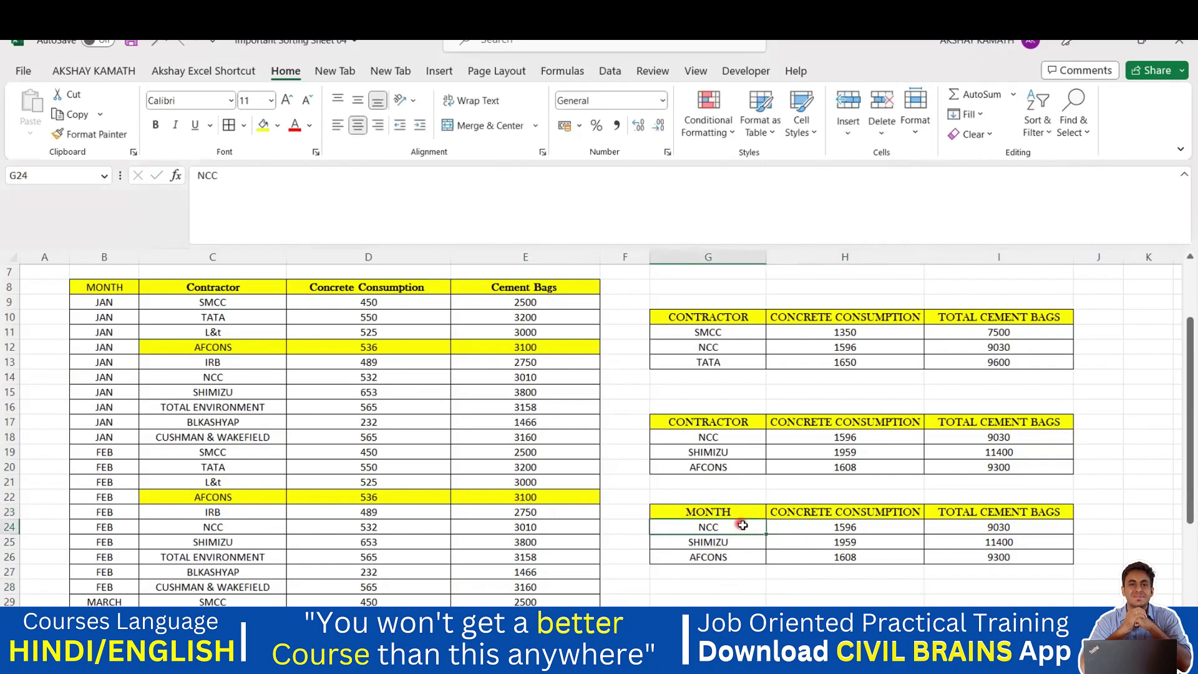
left_click(773, 572)
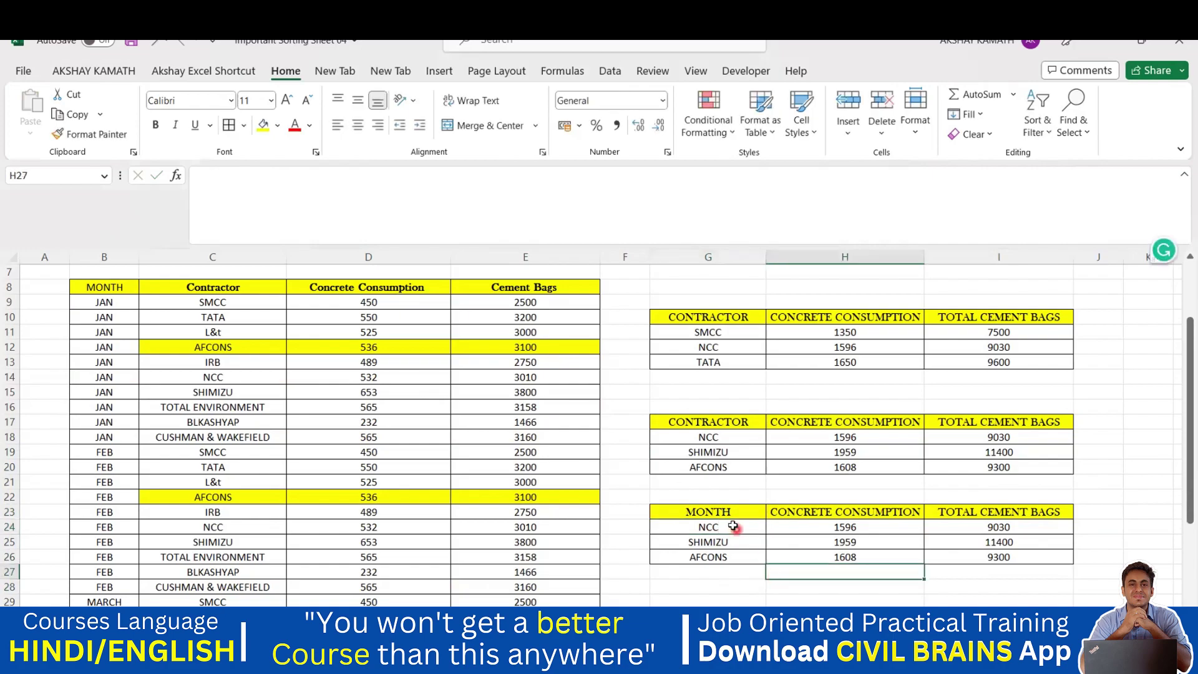
left_click_drag(733, 526, 734, 552)
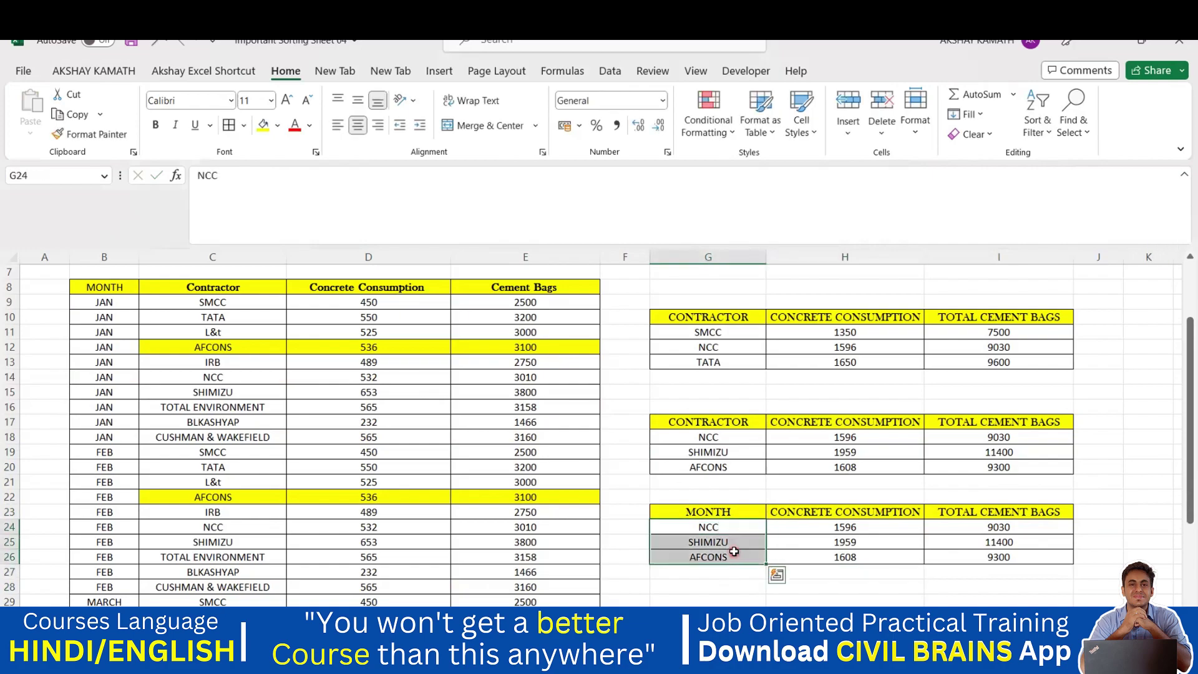
key("BackSpace")
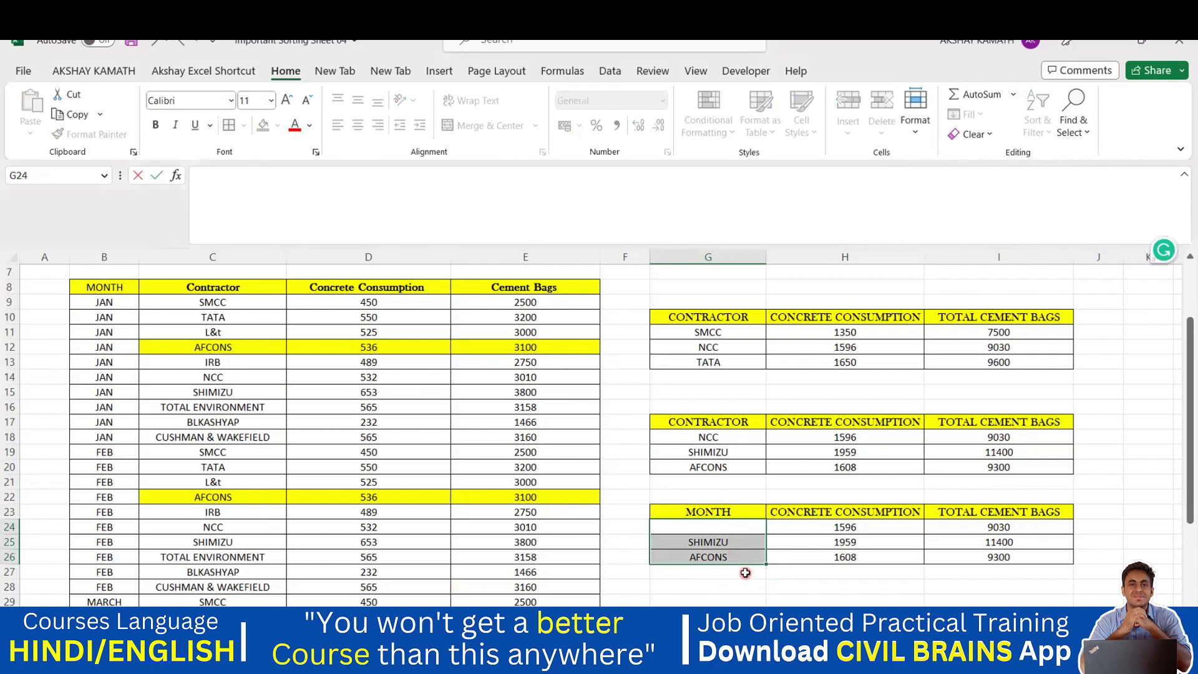
type("JAN")
left_click(807, 599)
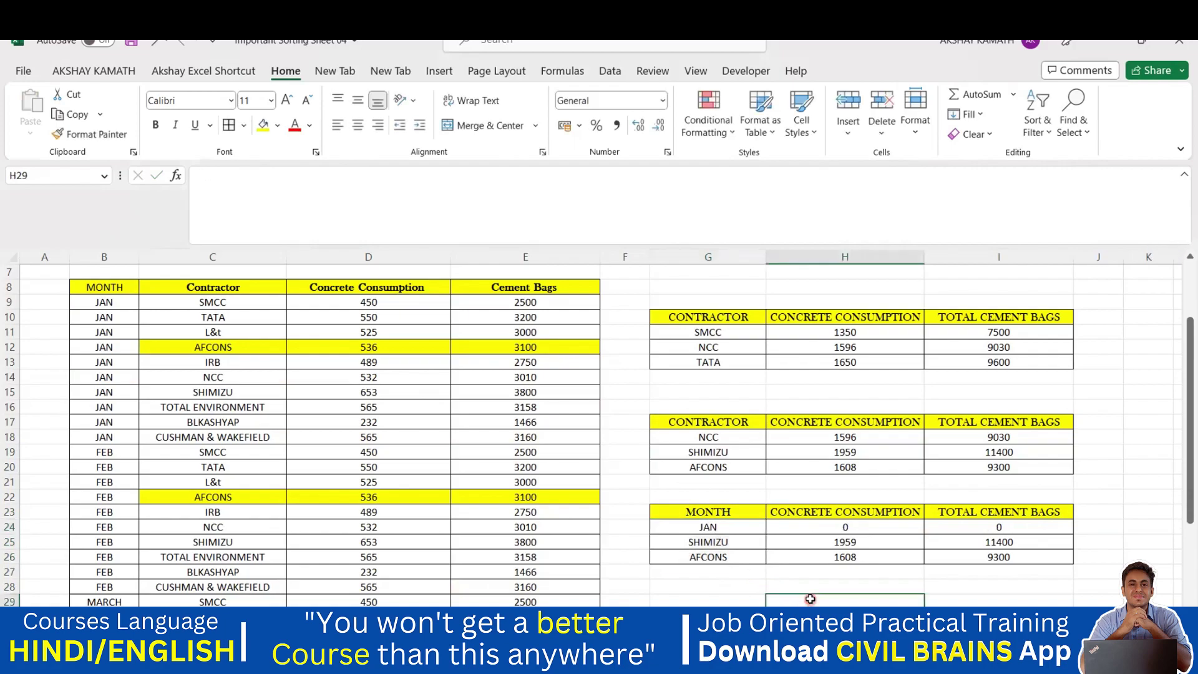
Examine the SUMIF formula in H24 and compare its Contractor criteria range with the MONTH column.
double_click(874, 527)
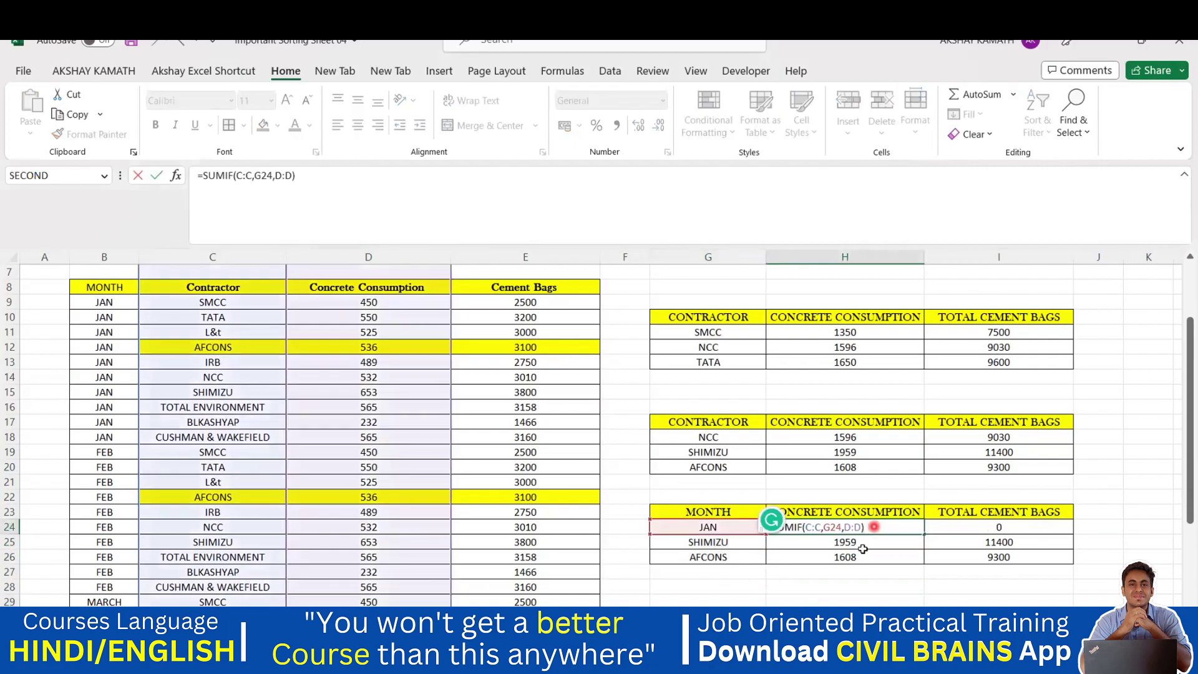
scroll(770, 521, "up", 2)
scroll(772, 546, "down", 1)
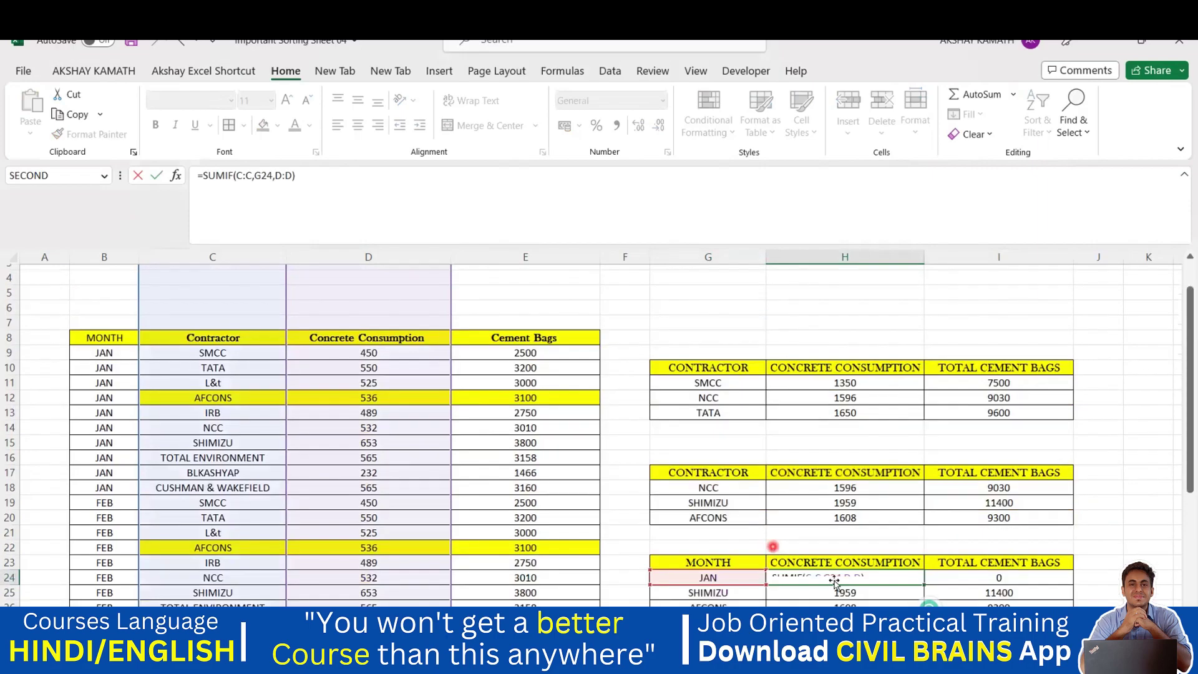
scroll(859, 582, "up", 1)
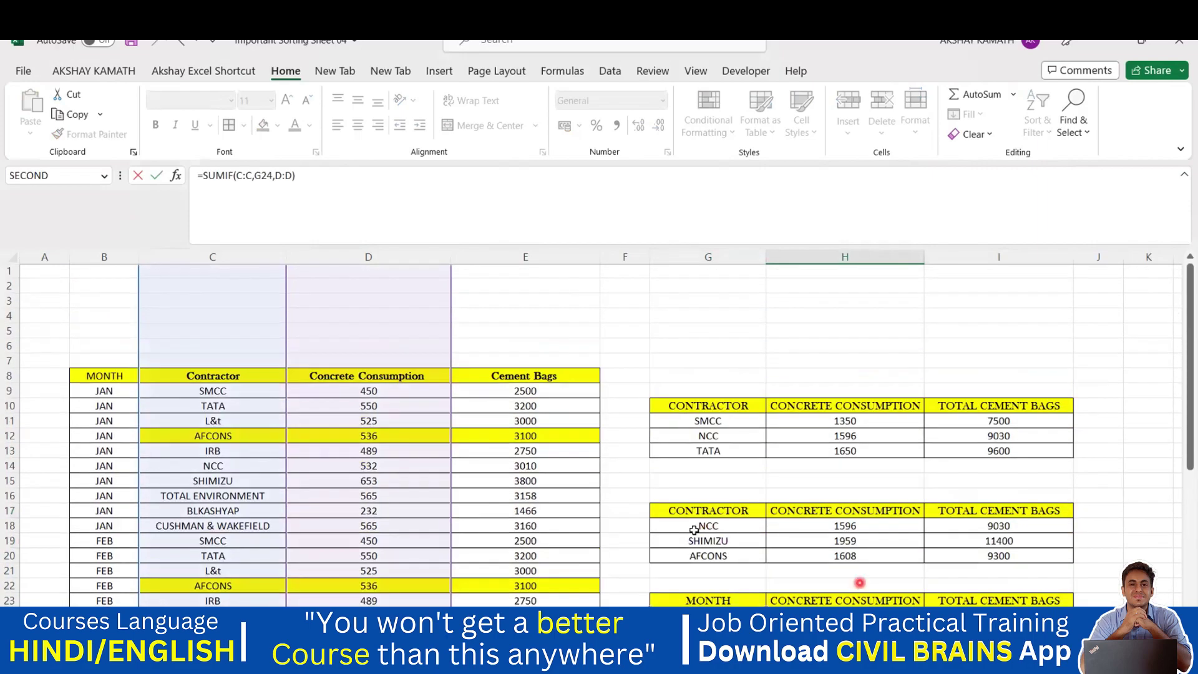
left_click(249, 258)
left_click(246, 255)
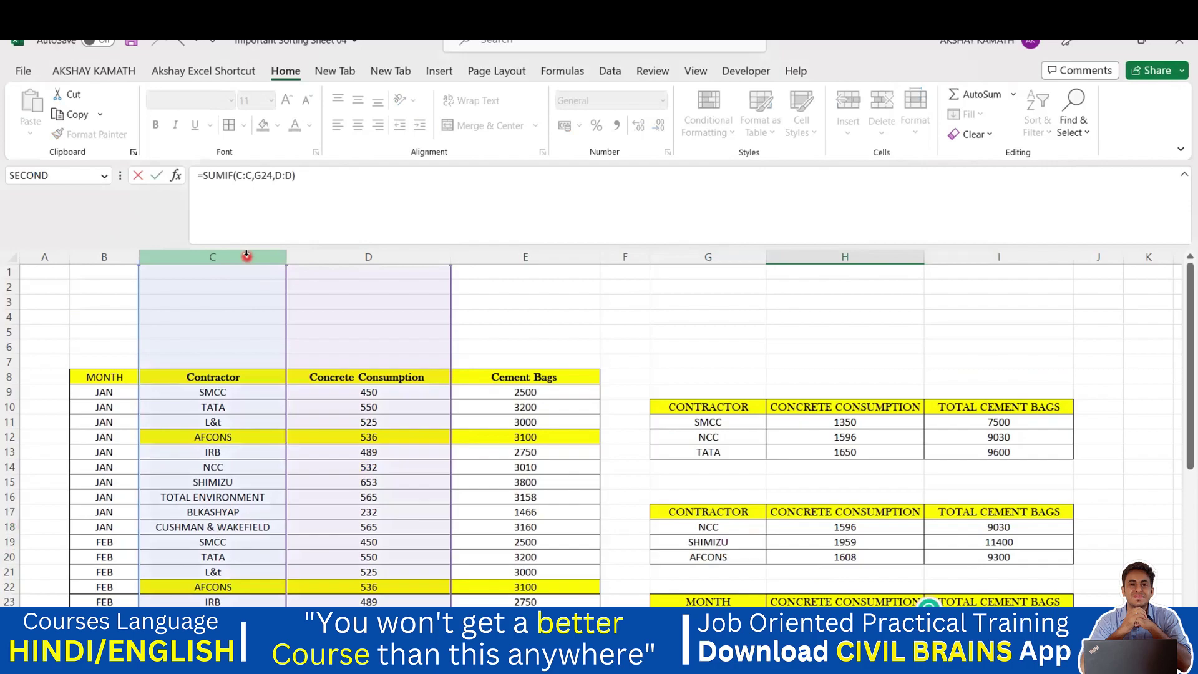
key("Escape")
left_click_drag(267, 259, 131, 264)
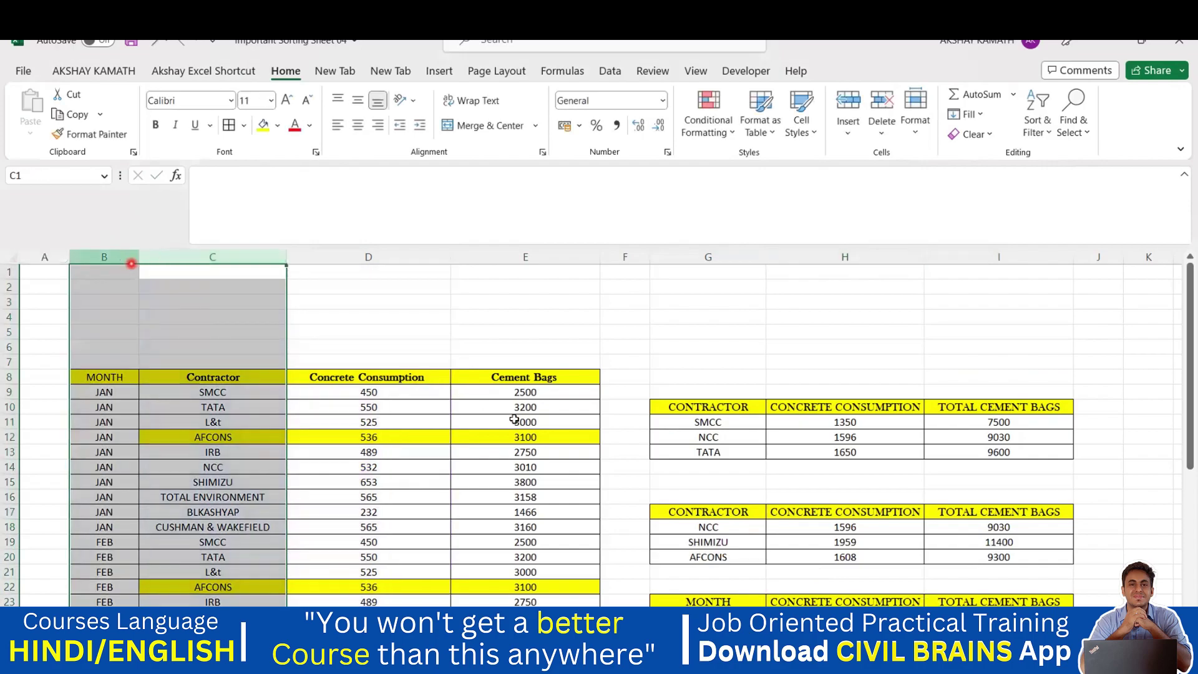
scroll(514, 419, "down", 1)
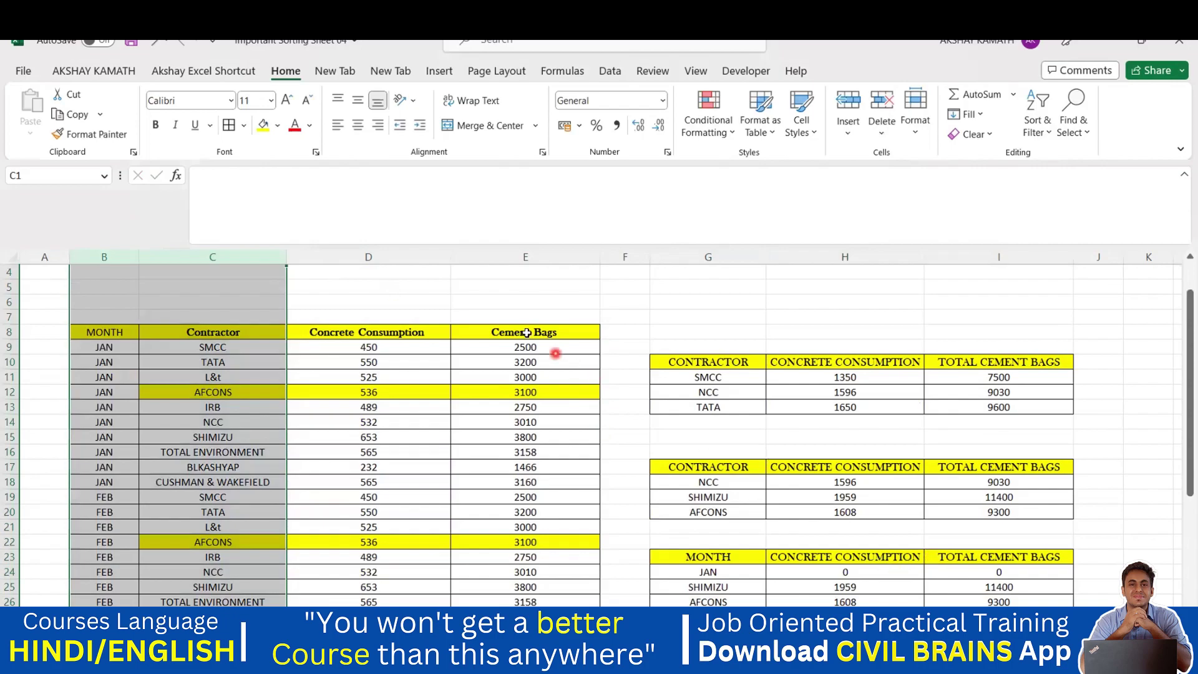
left_click(526, 333)
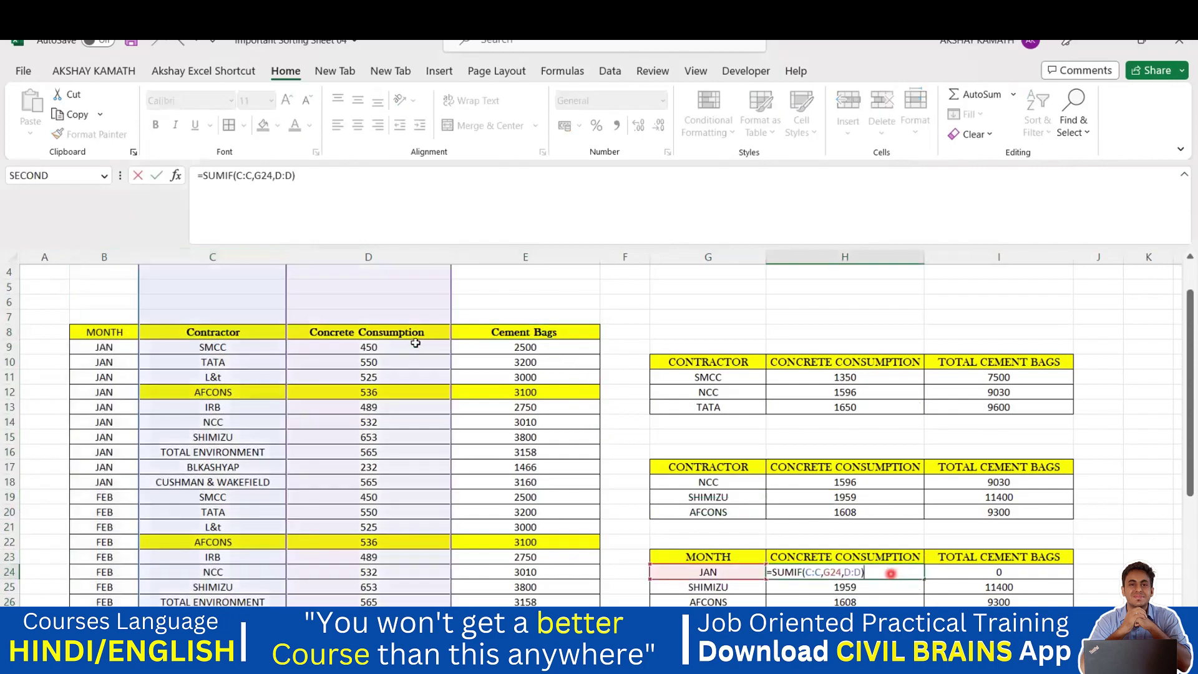
scroll(409, 349, "up", 1)
left_click(251, 257)
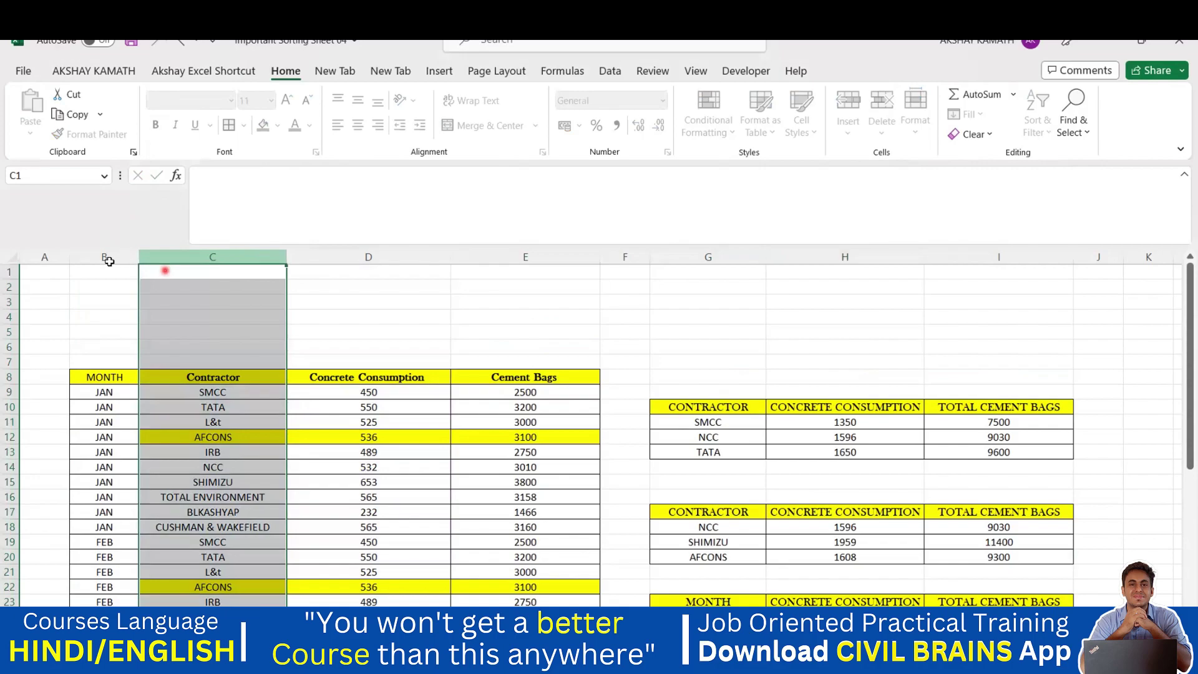
left_click(156, 256)
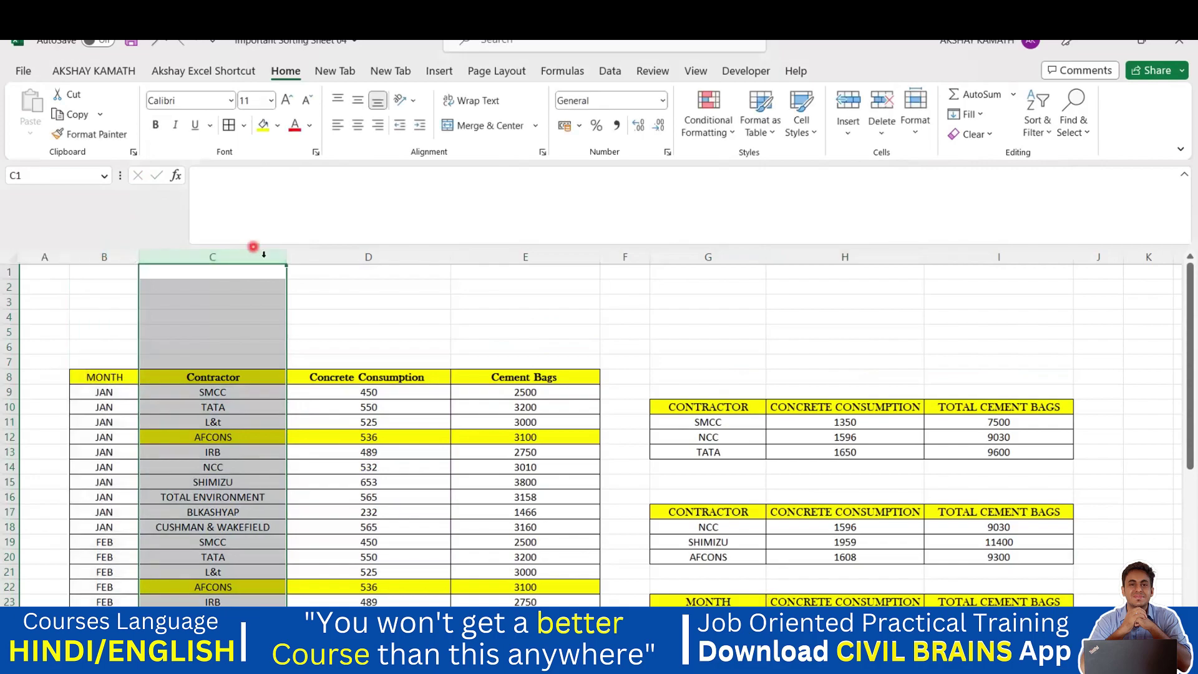
left_click_drag(253, 246, 132, 256)
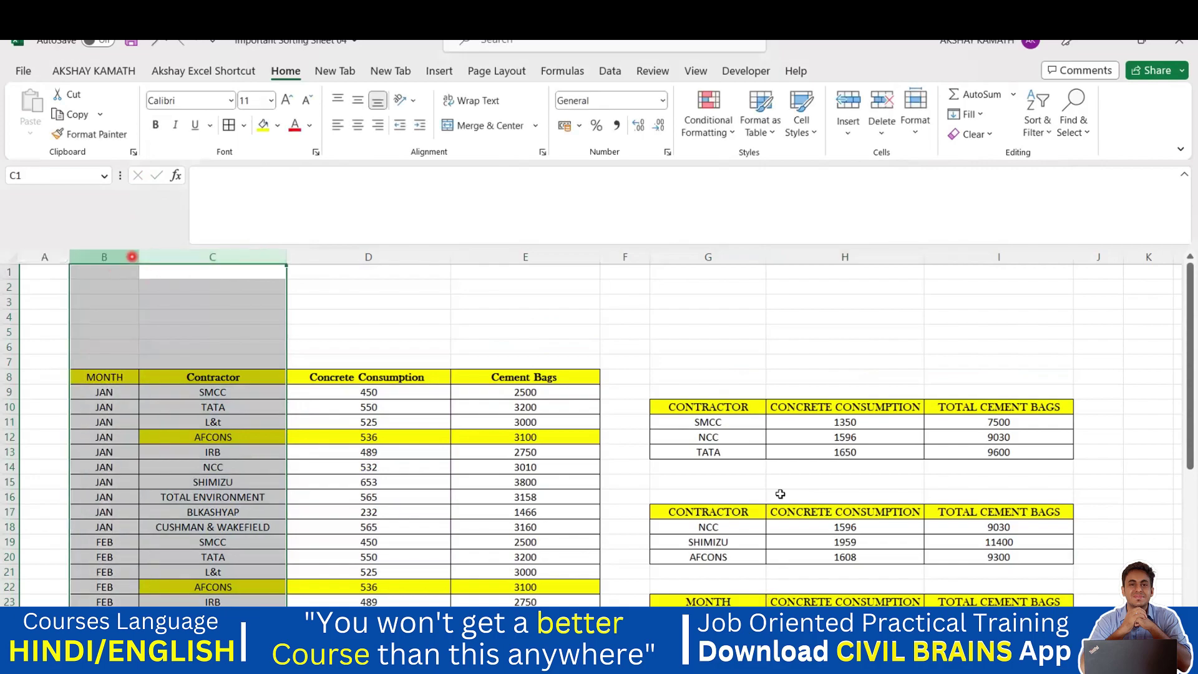
scroll(868, 541, "down", 1)
Change the criteria range of the JAN concrete SUMIF in H24 to the MONTH column, giving =SUMIF(B:B,G24,D:D).
double_click(878, 569)
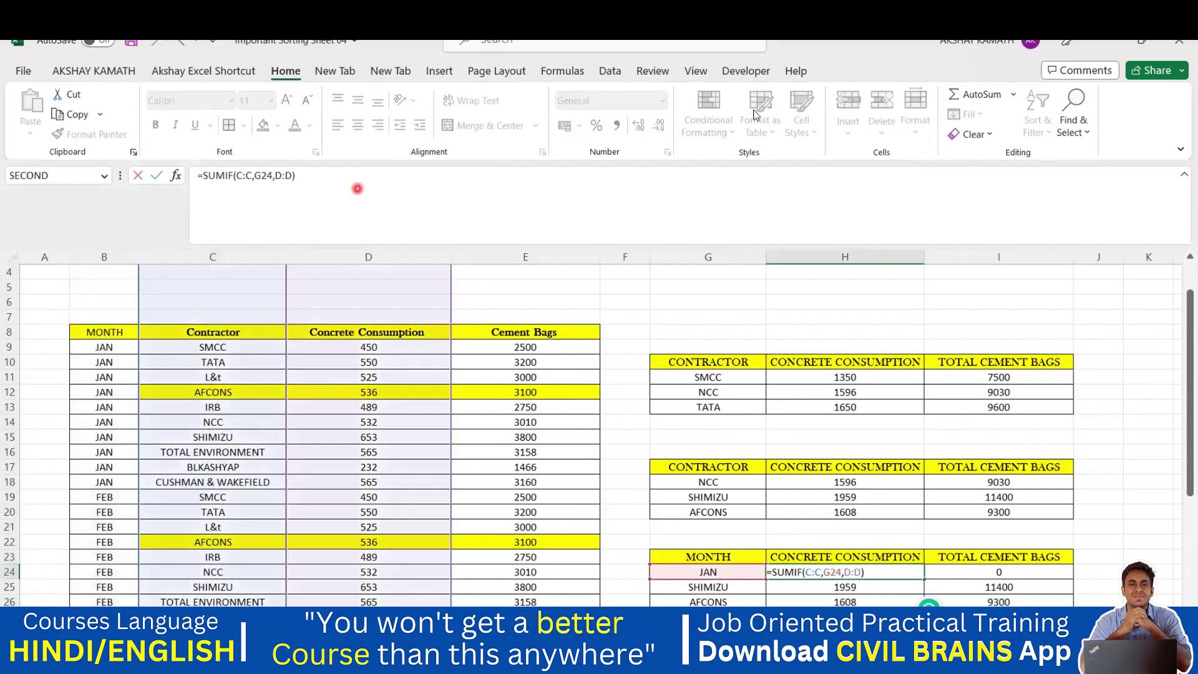
scroll(244, 294, "up", 1)
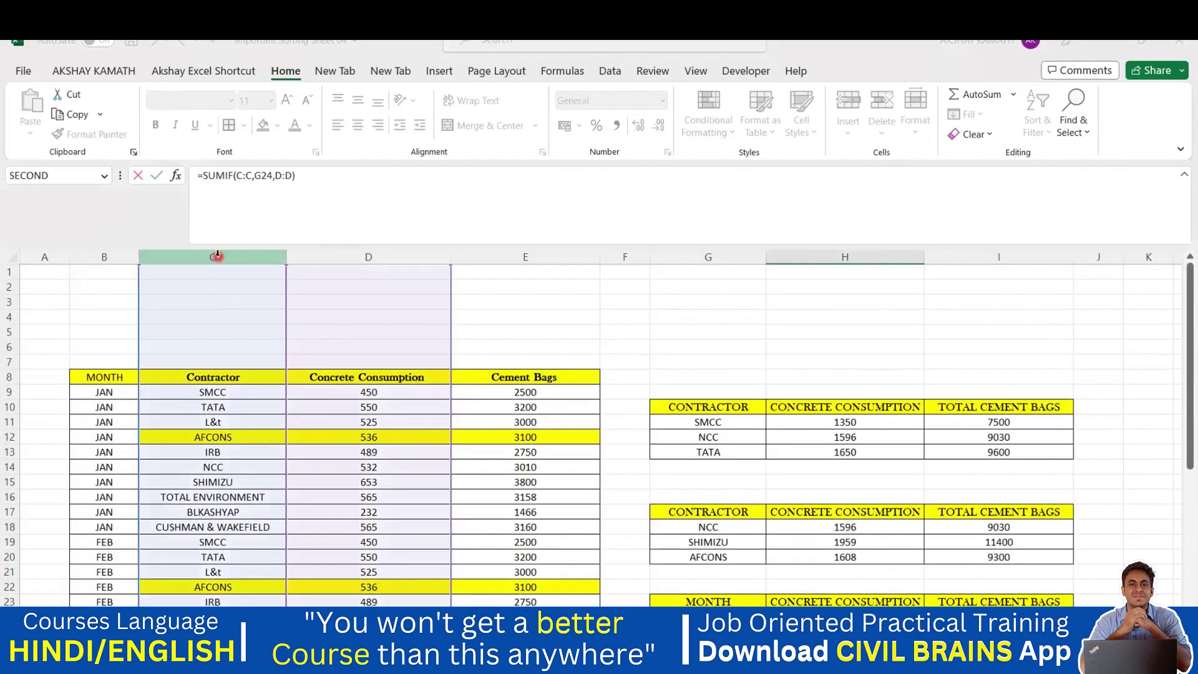
double_click(254, 176)
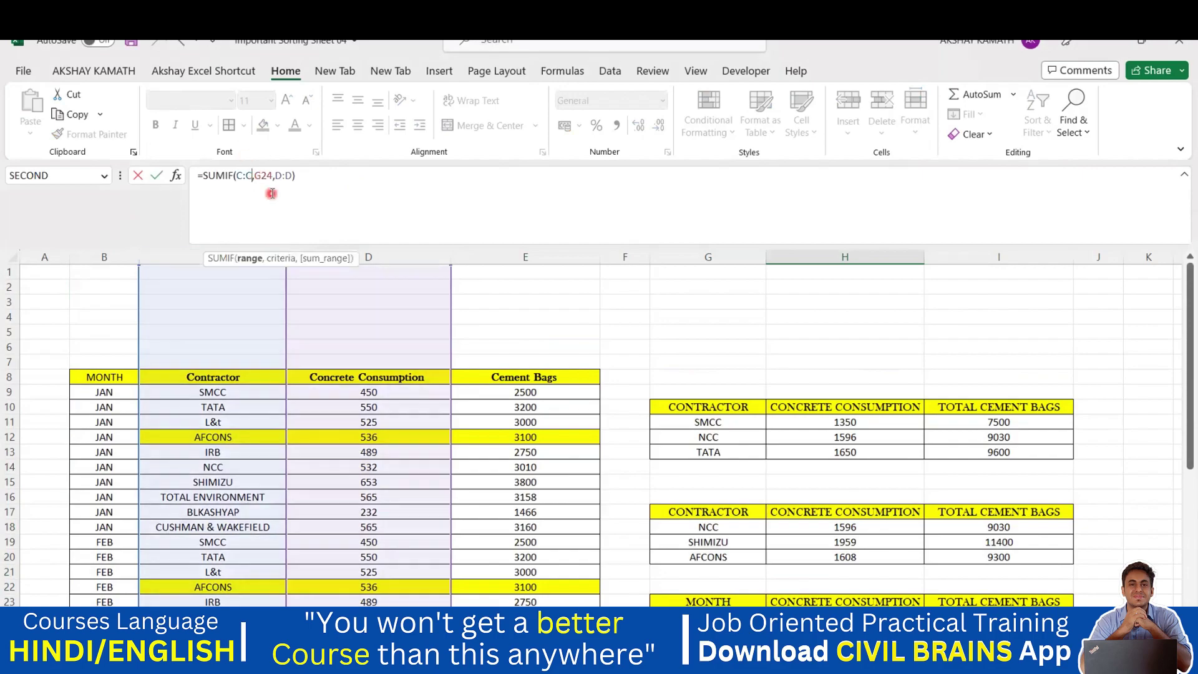
key("BackSpace")
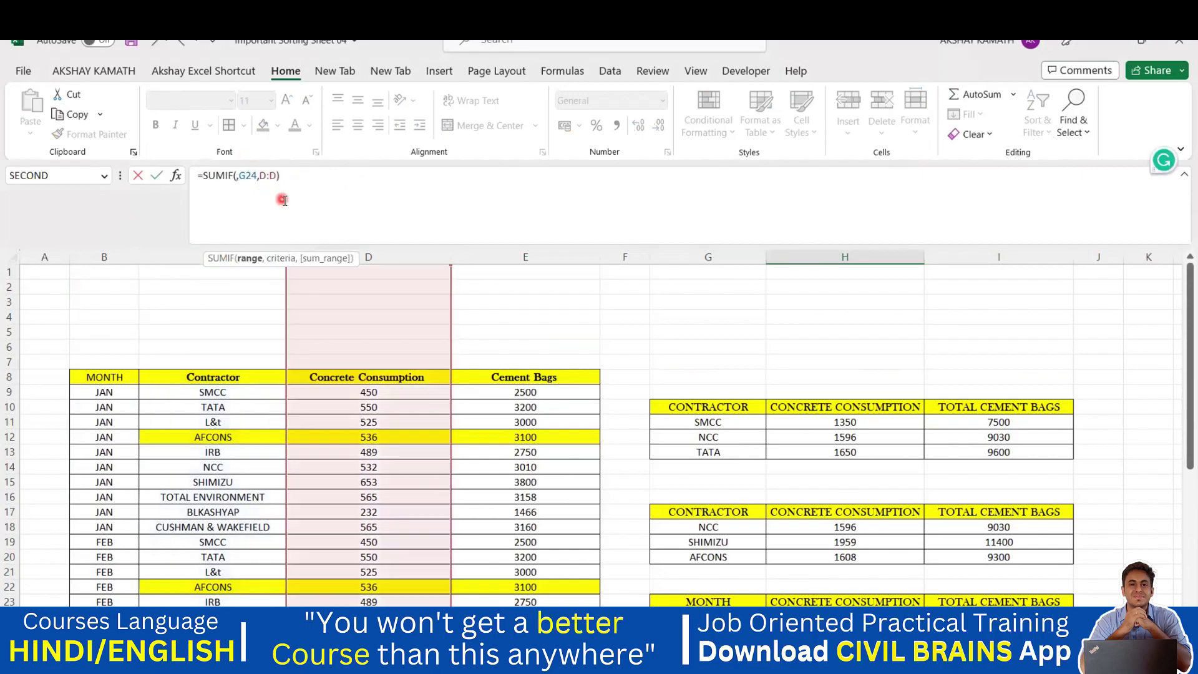
left_click(105, 257)
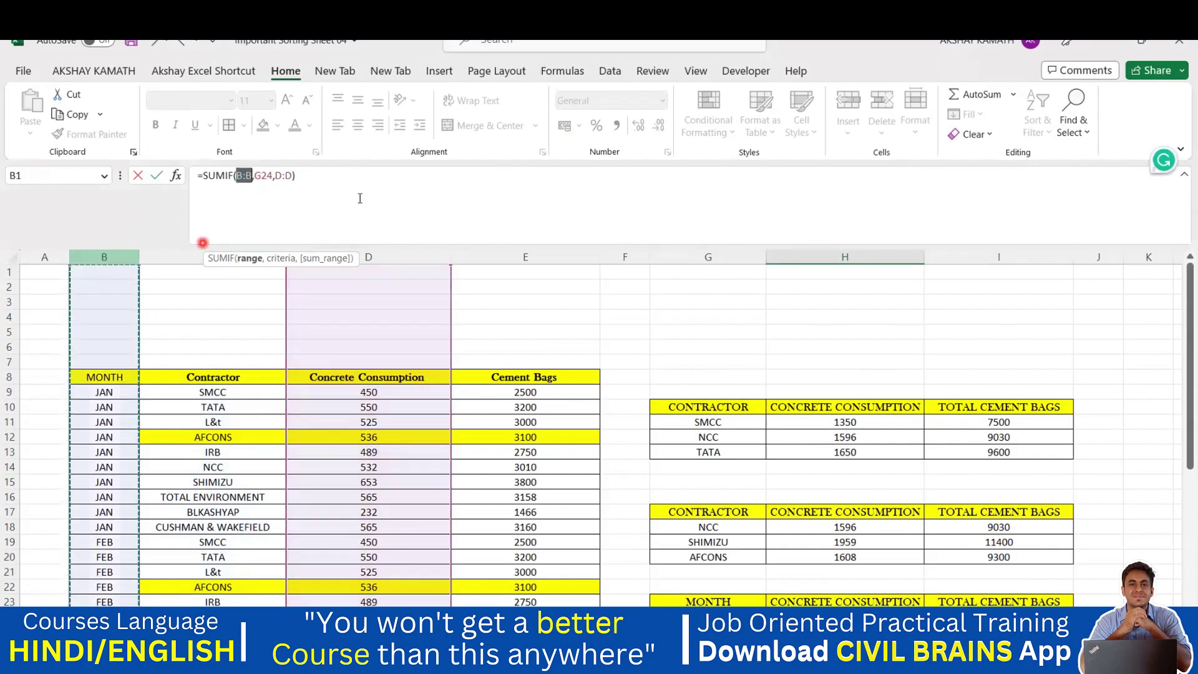
left_click(355, 171)
scroll(610, 343, "down", 2)
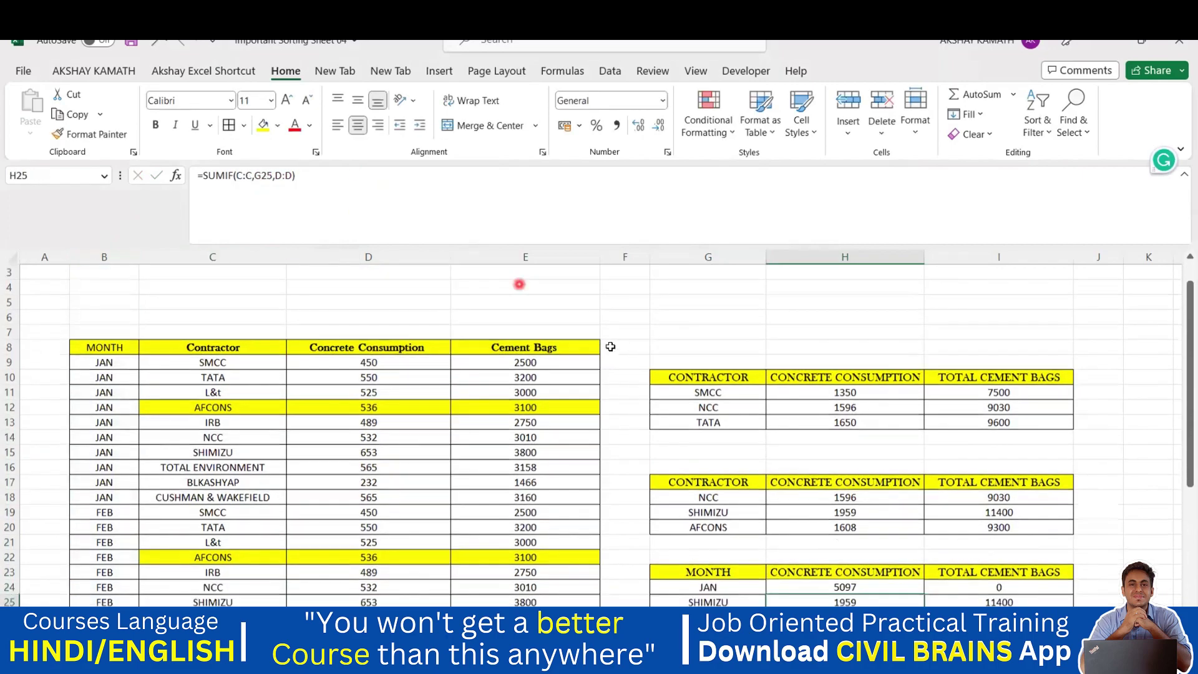
left_click(861, 540)
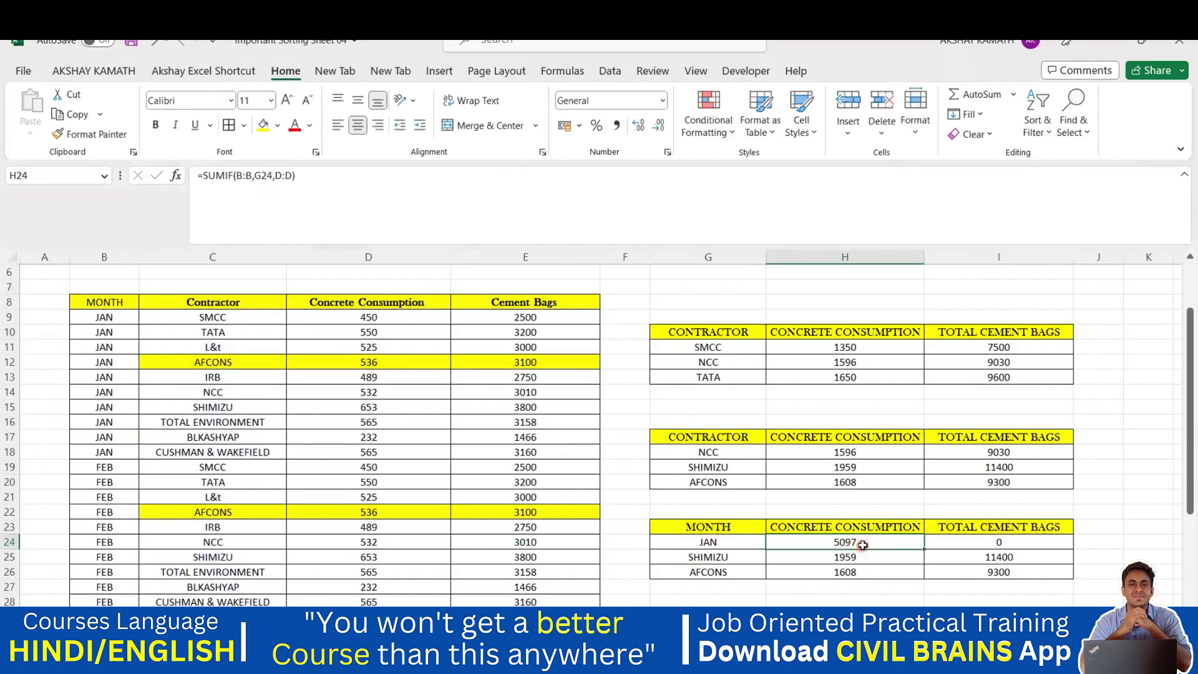
Change the criteria range of the JAN cement bags SUMIF in I24 to the MONTH column, giving =SUMIF(B:B,G24,E:E).
double_click(1020, 542)
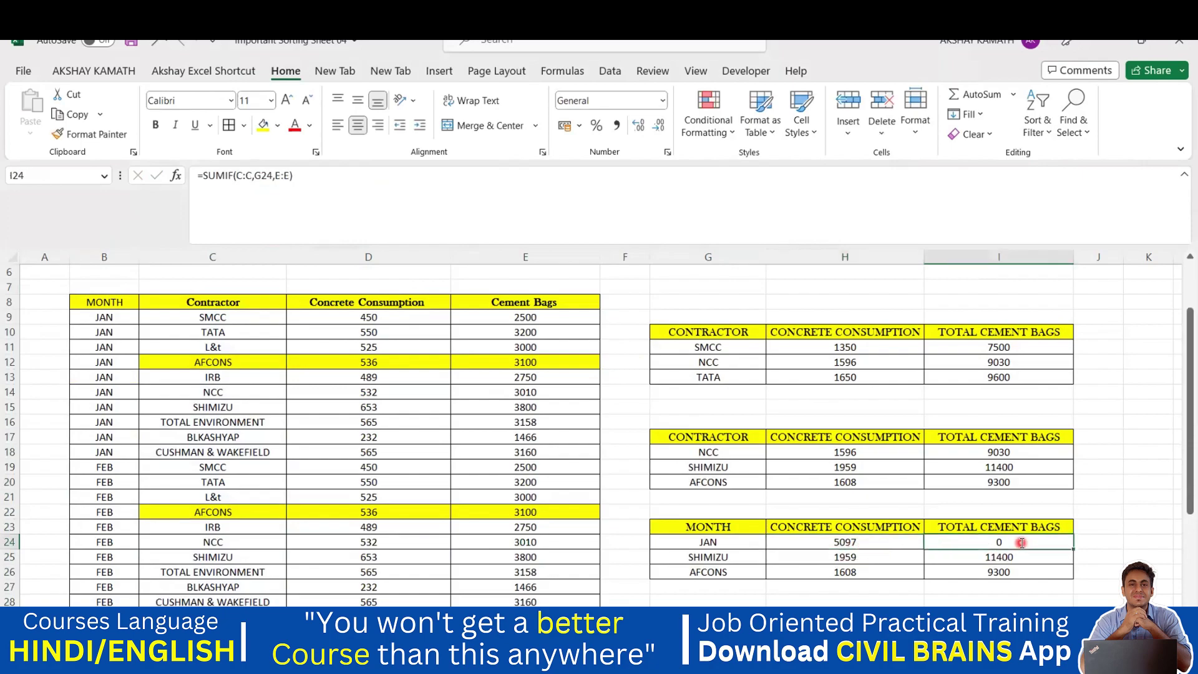
scroll(684, 494, "up", 2)
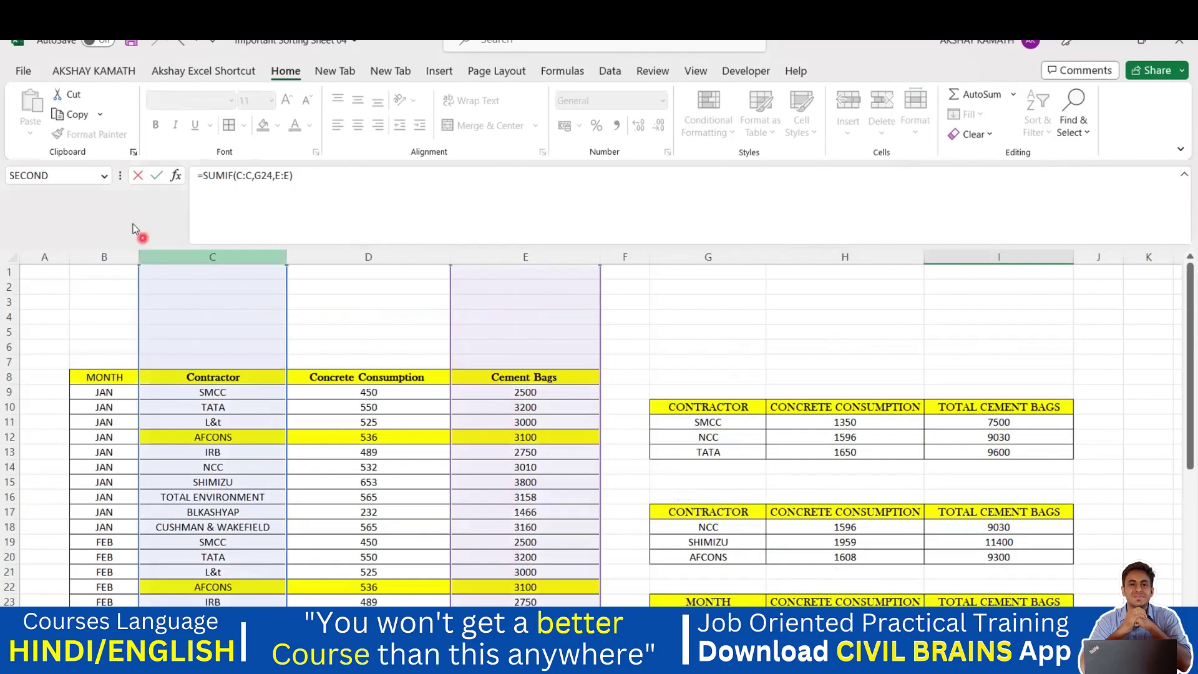
scroll(676, 491, "down", 1)
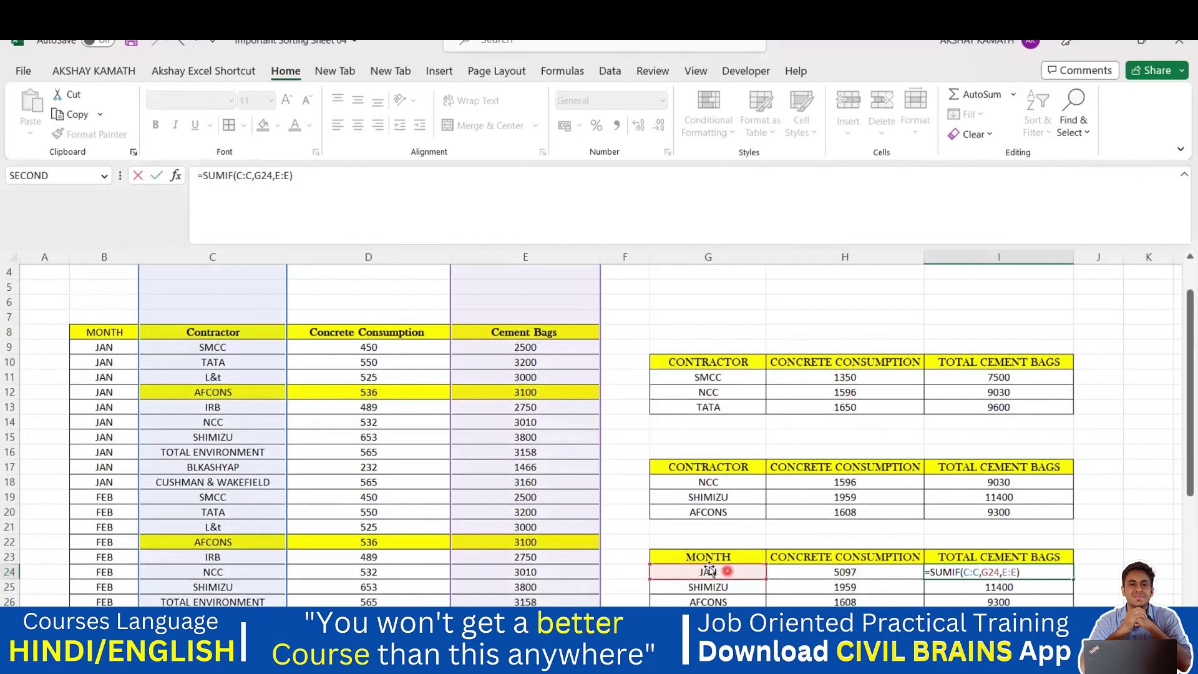
scroll(374, 393, "up", 1)
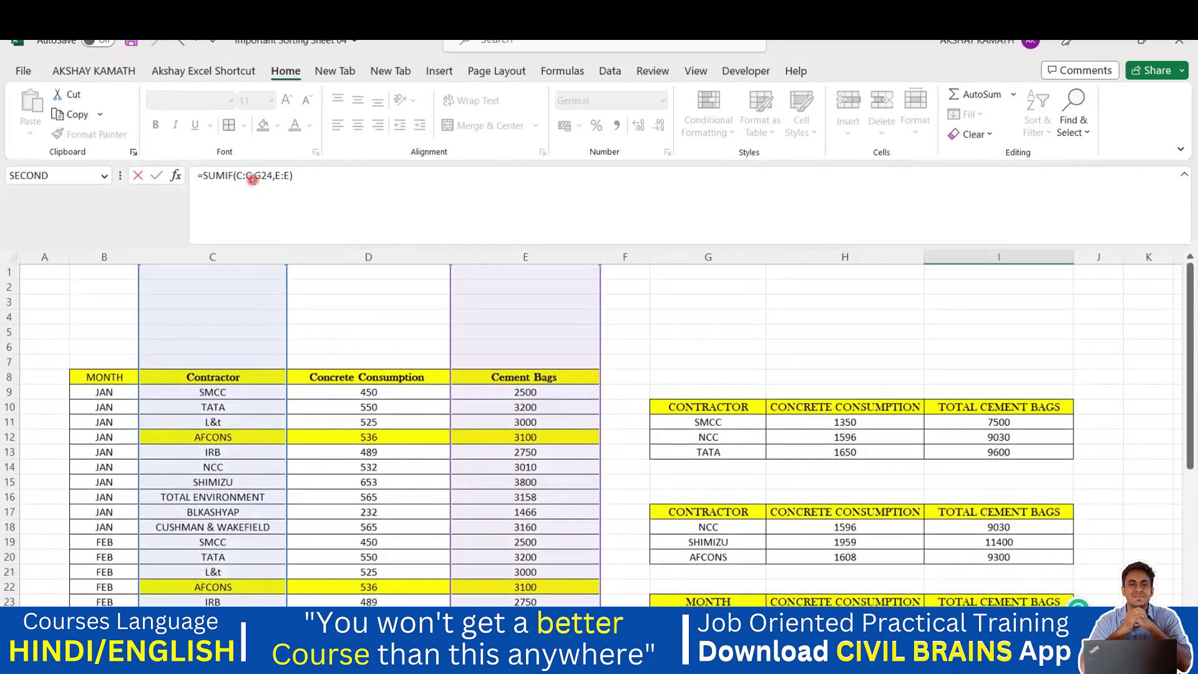
left_click(251, 178)
left_click(201, 261)
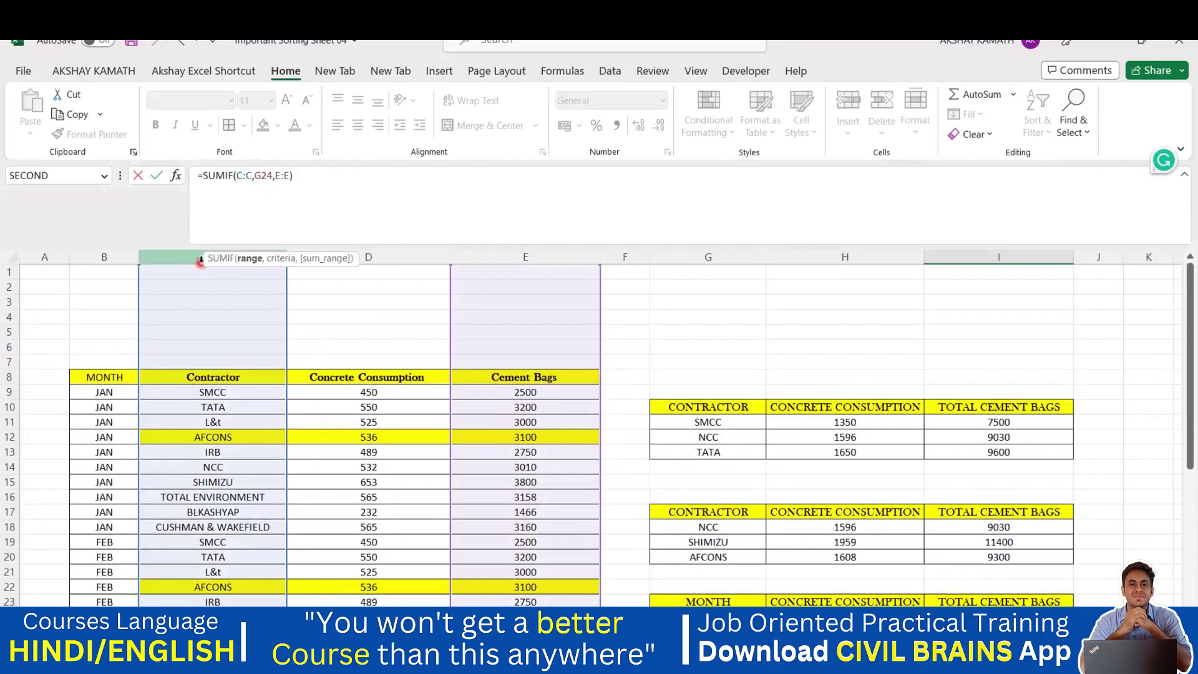
key("BackSpace")
key("BackSpace")
key("BackSpace")
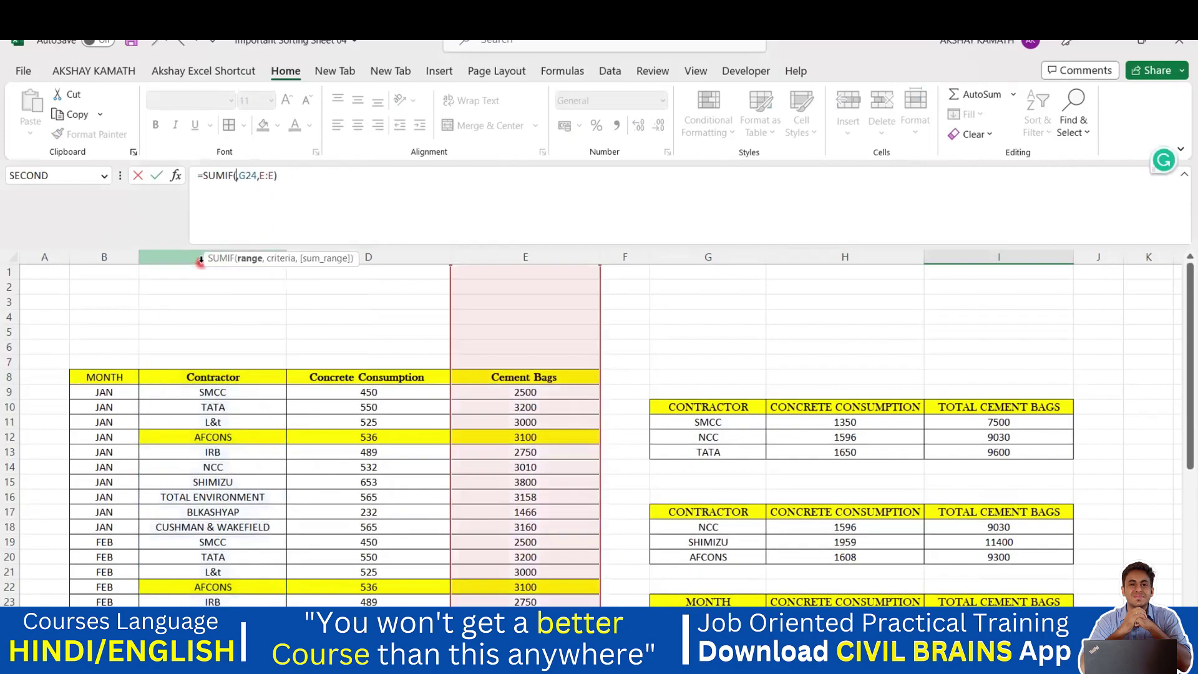
left_click(113, 257)
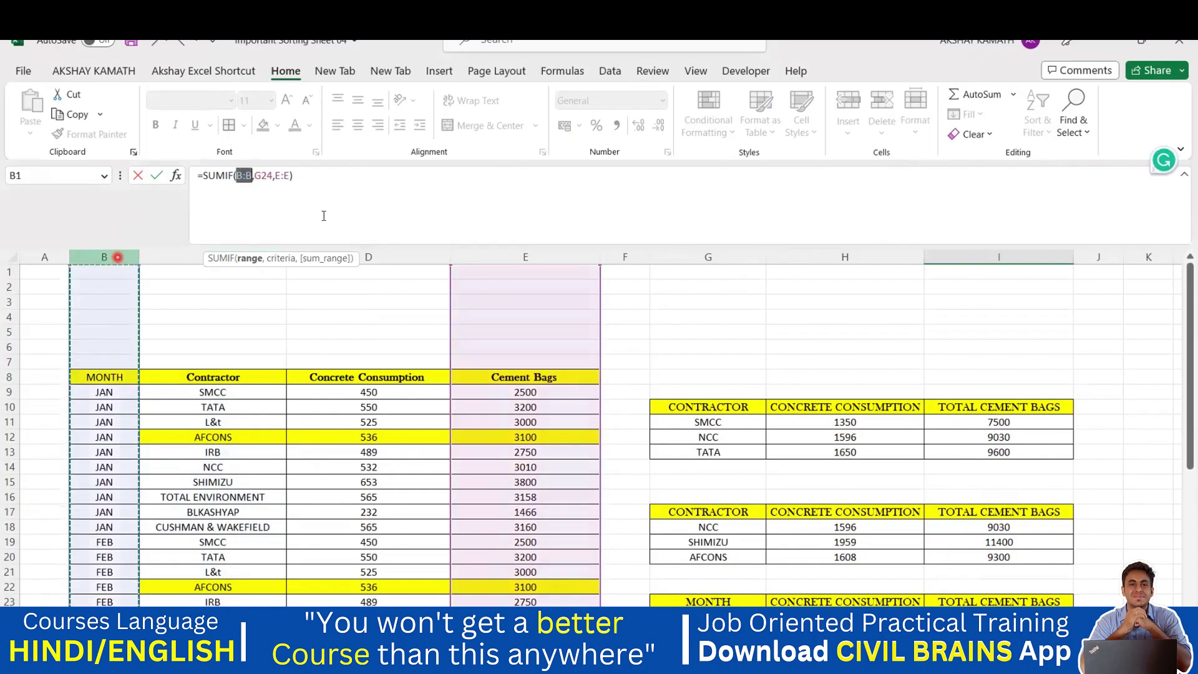
left_click(352, 185)
scroll(655, 342, "down", 3)
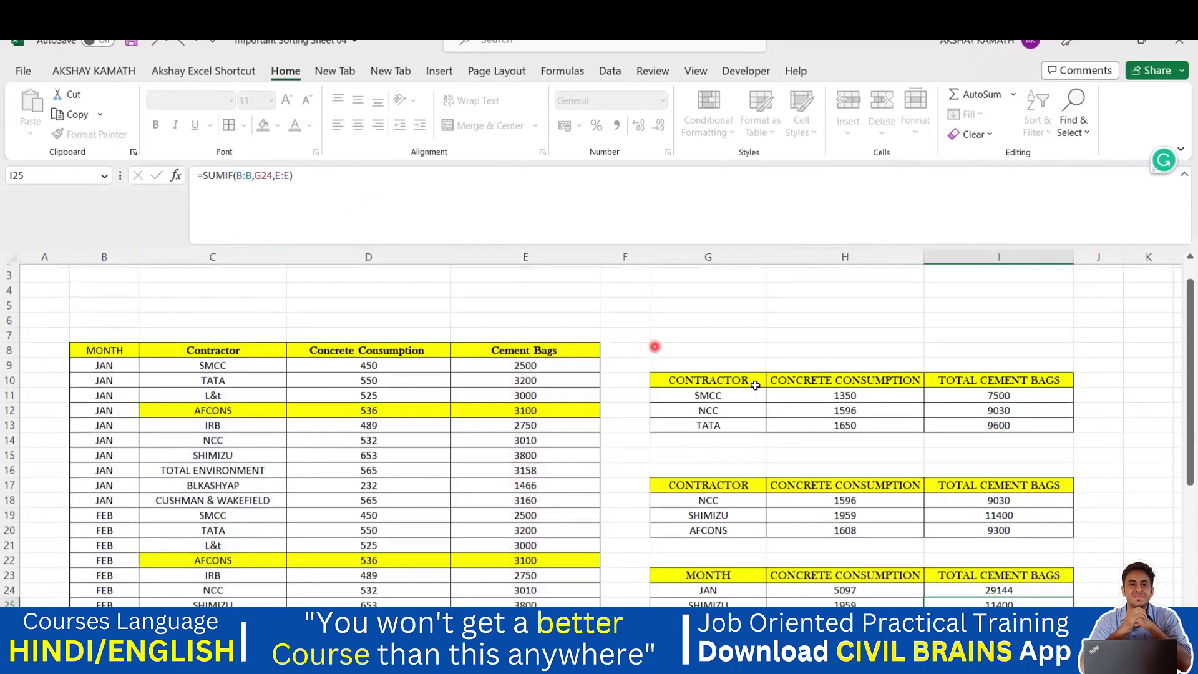
key("Return")
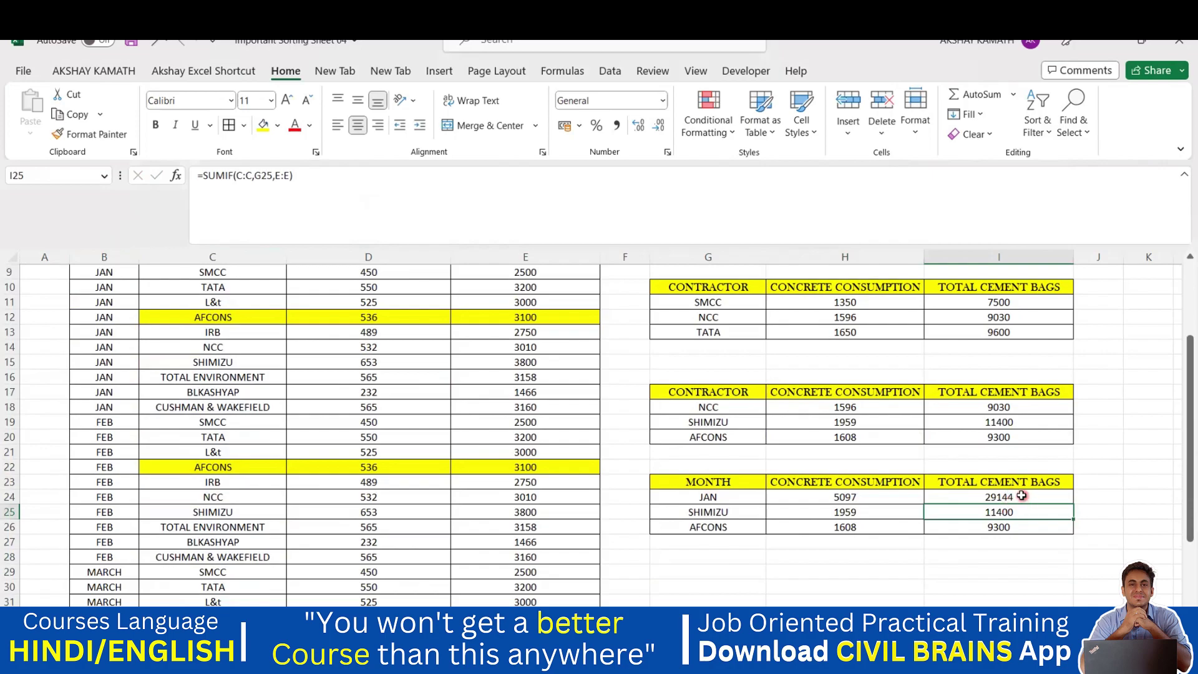
Check the January cement bags total by summing E9:E18 with +SUM(E9:E18) in D6.
scroll(515, 318, "up", 2)
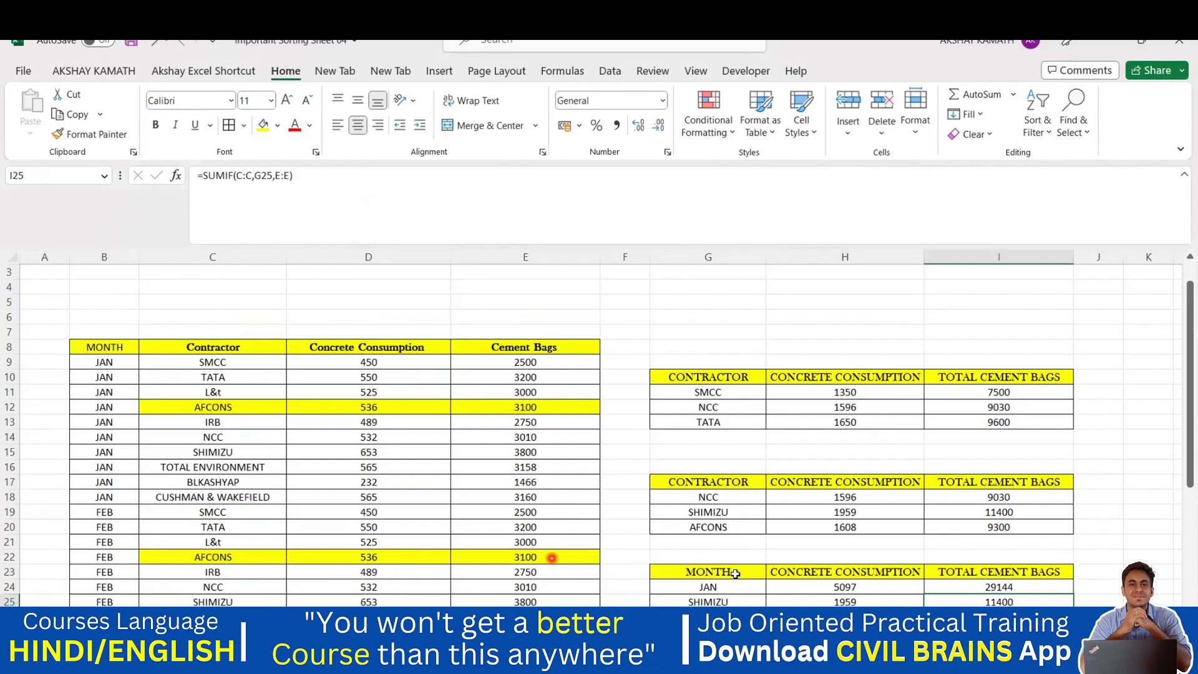
left_click(390, 321)
type("+")
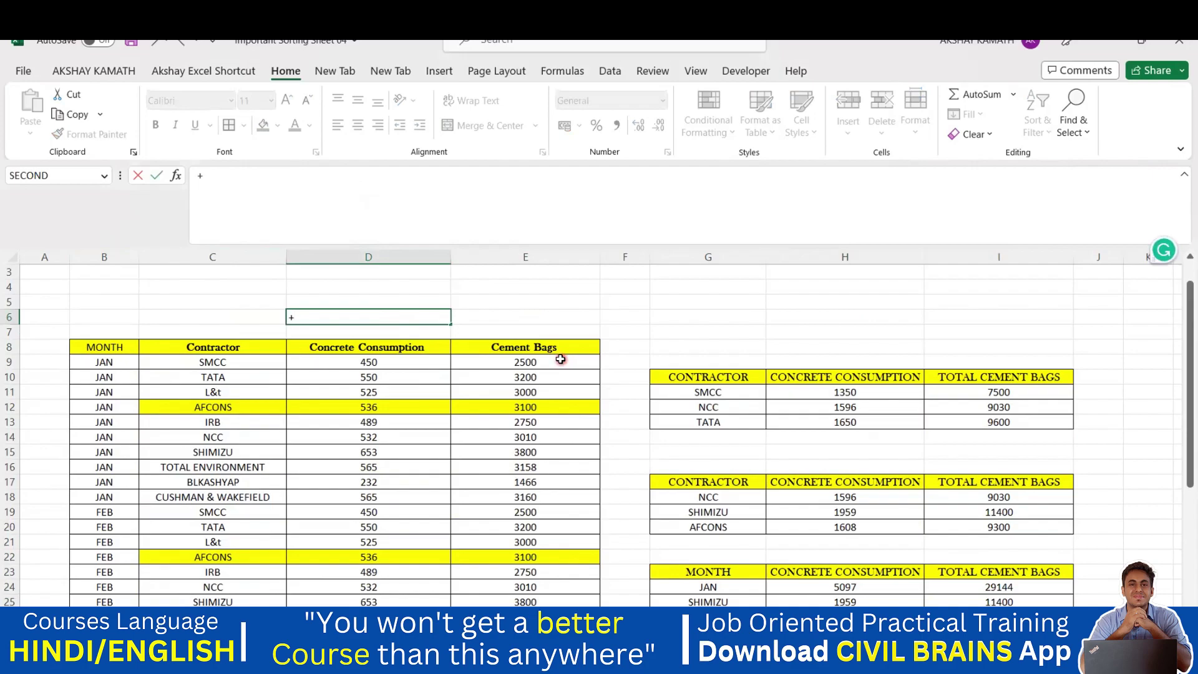
type("SUM")
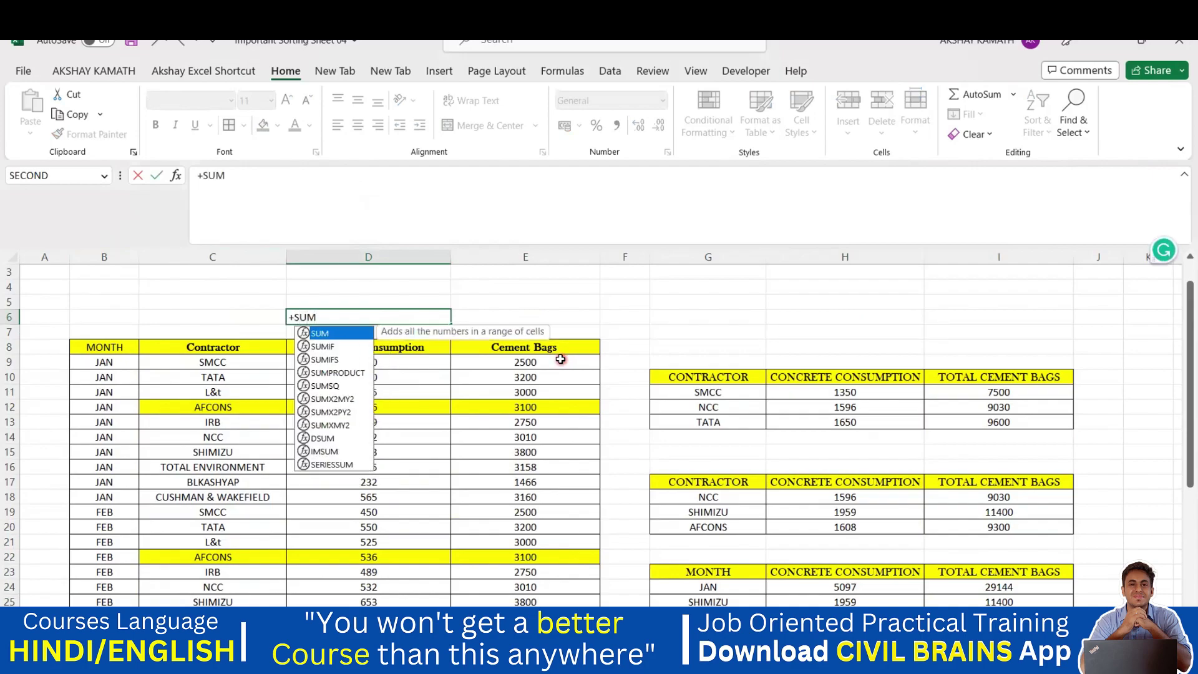
type("(")
left_click_drag(560, 360, 563, 498)
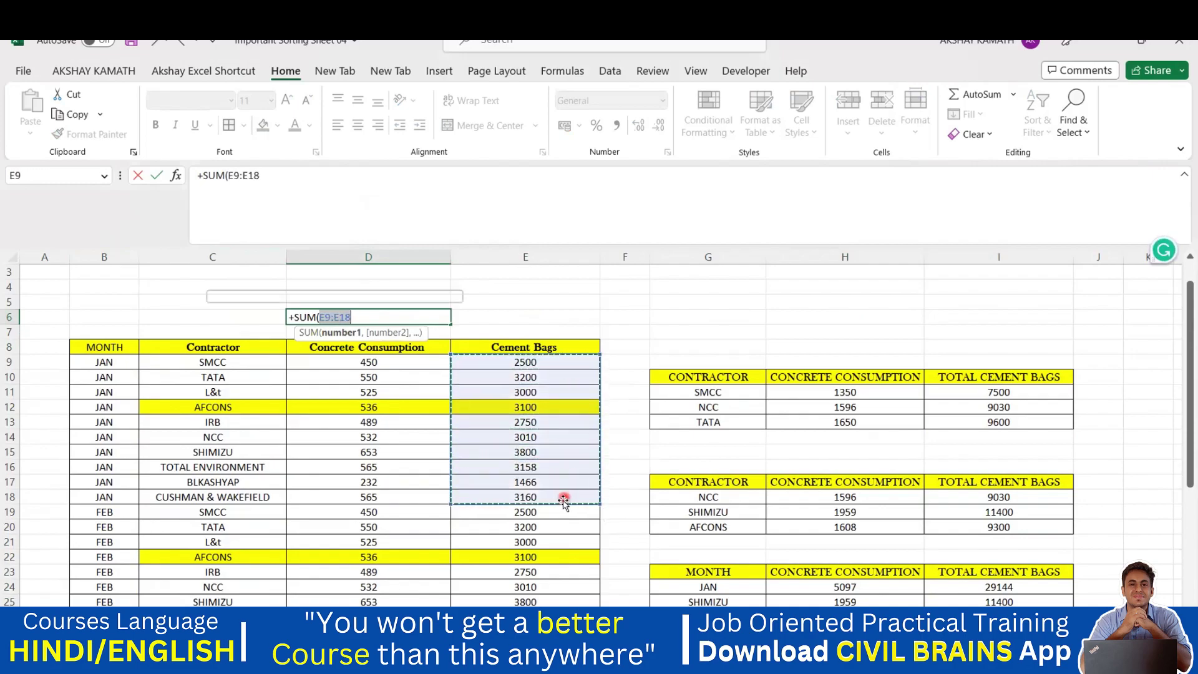
type(")")
key("Return")
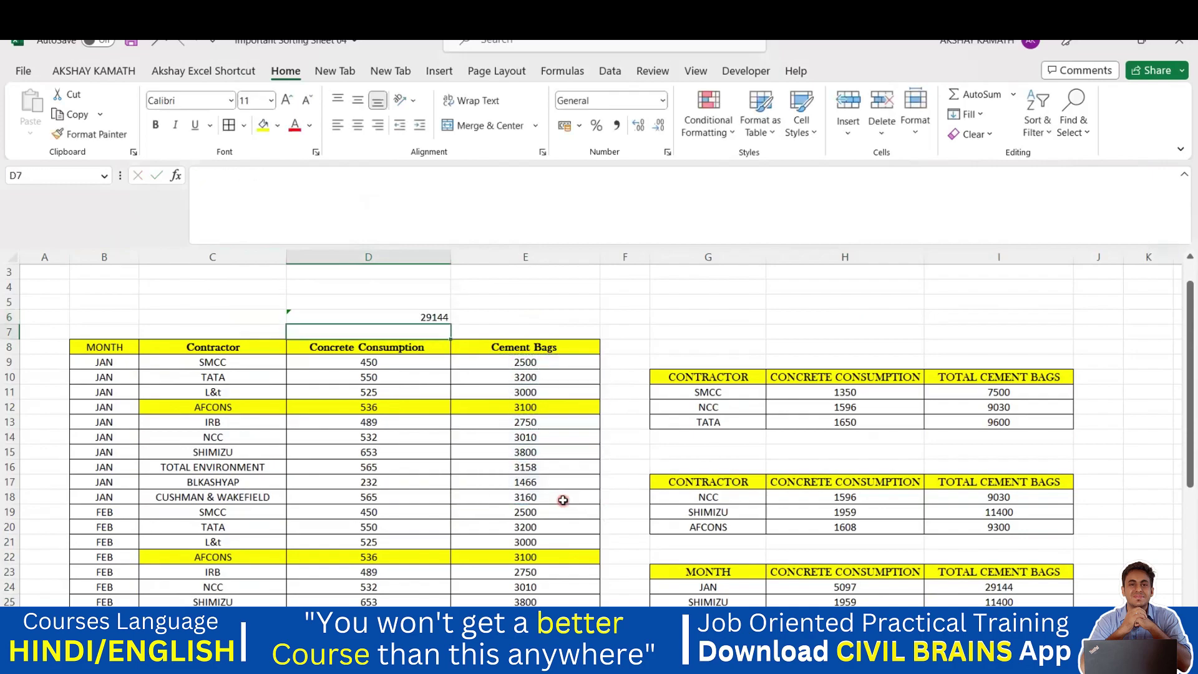
Replace the month JAN in G24 of the third summary table with FEB.
scroll(755, 477, "down", 1)
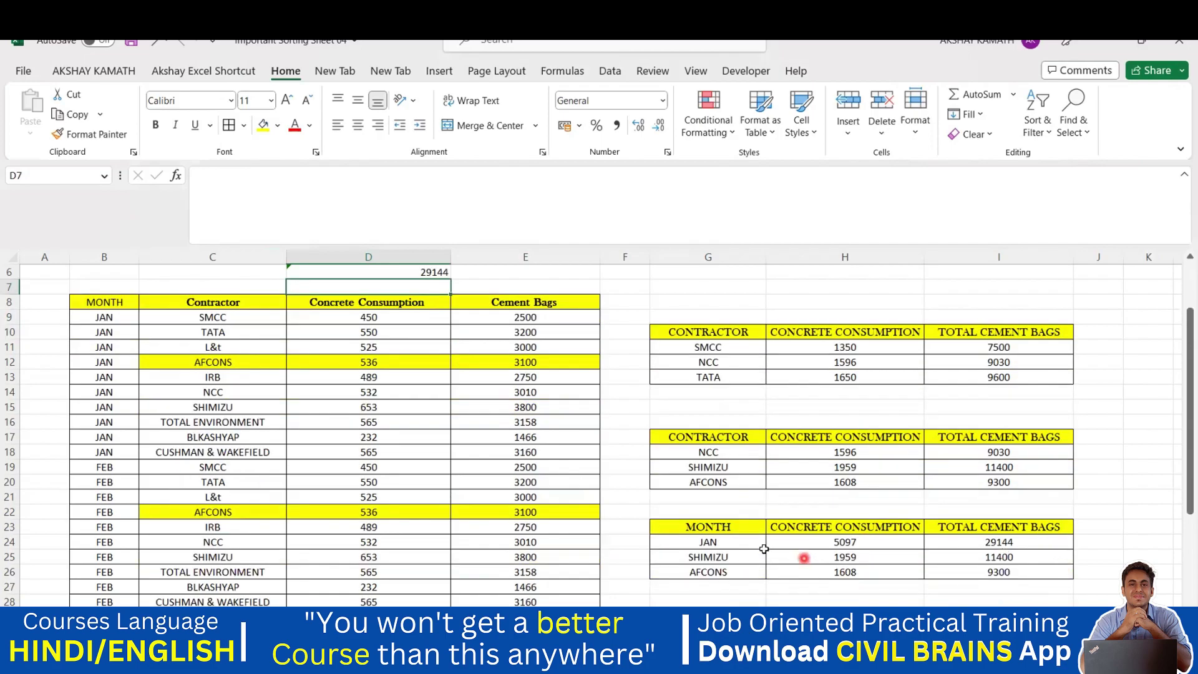
left_click(730, 544)
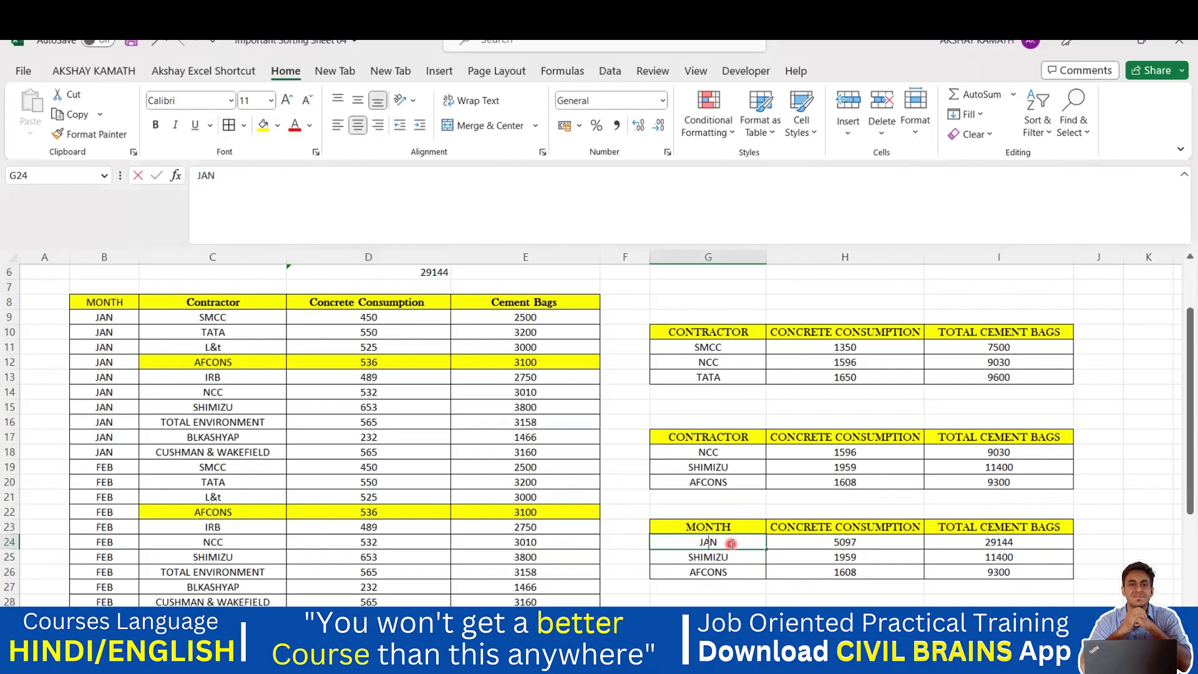
type("FEB")
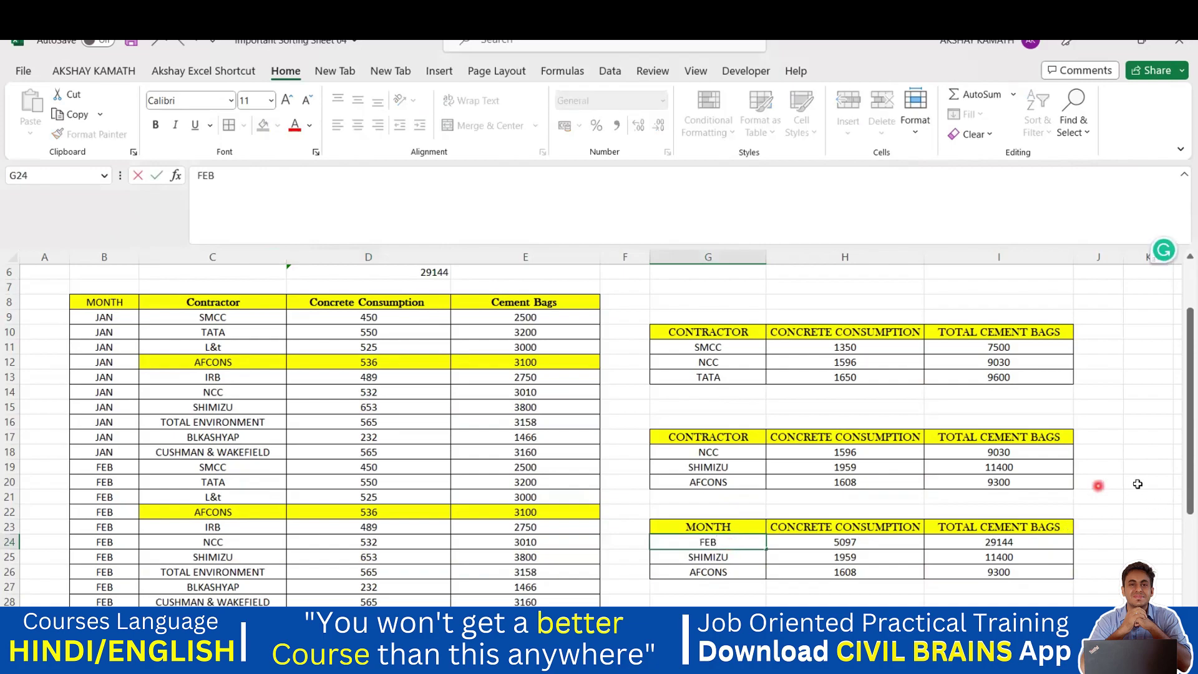
left_click(1137, 484)
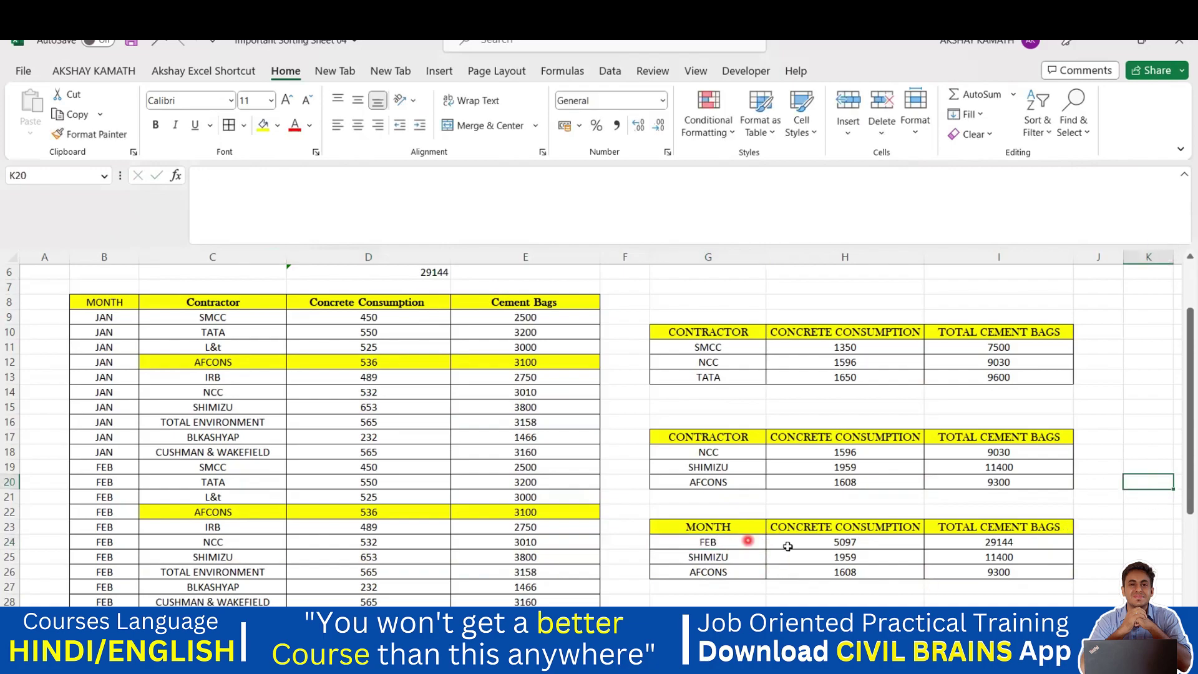
Examine the month in G24 and the concrete SUMIF in H24 against the month and consumption columns.
left_click(1119, 449)
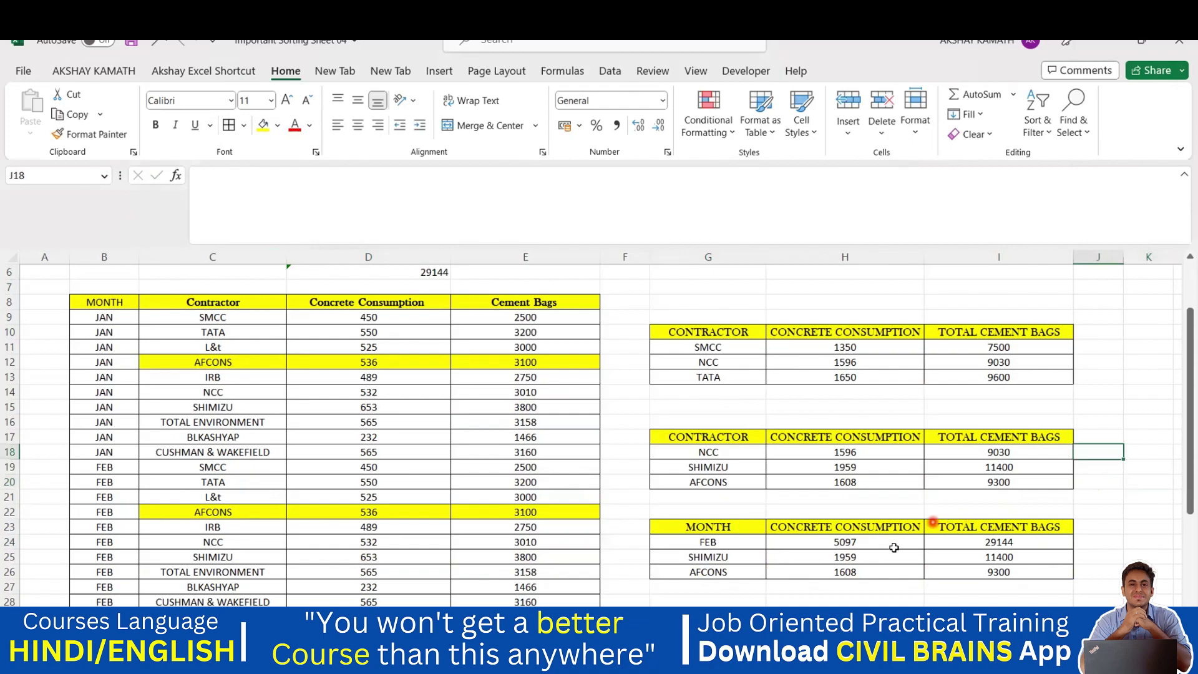
double_click(736, 543)
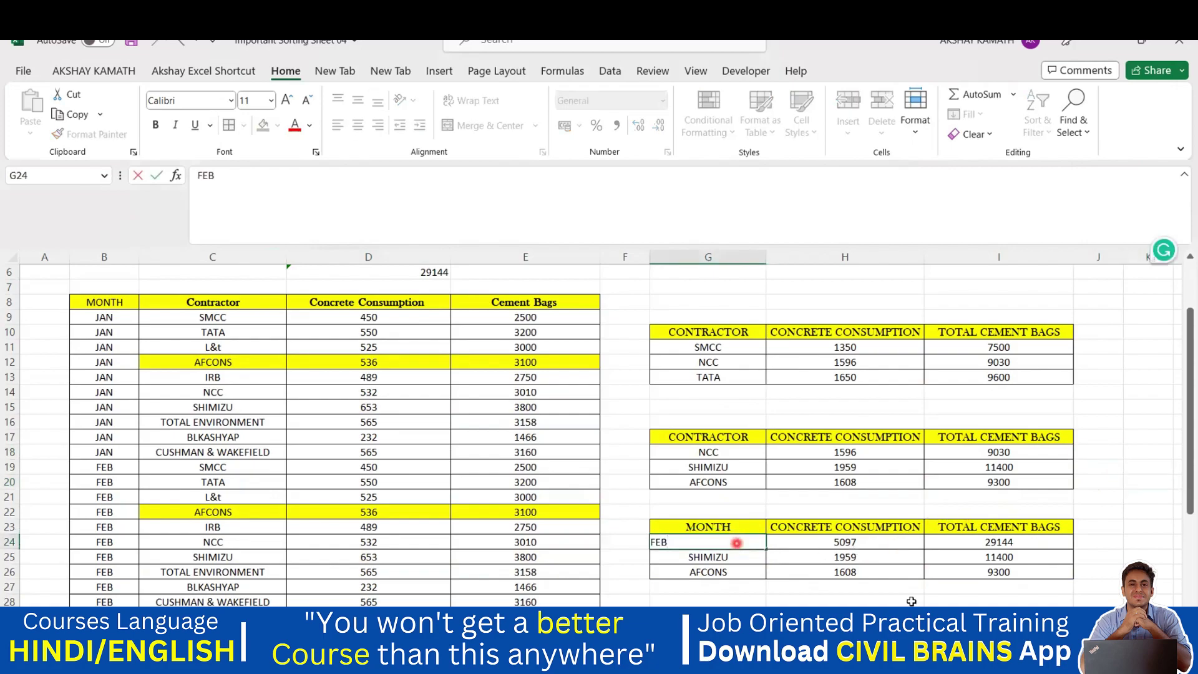
key("Return")
double_click(898, 540)
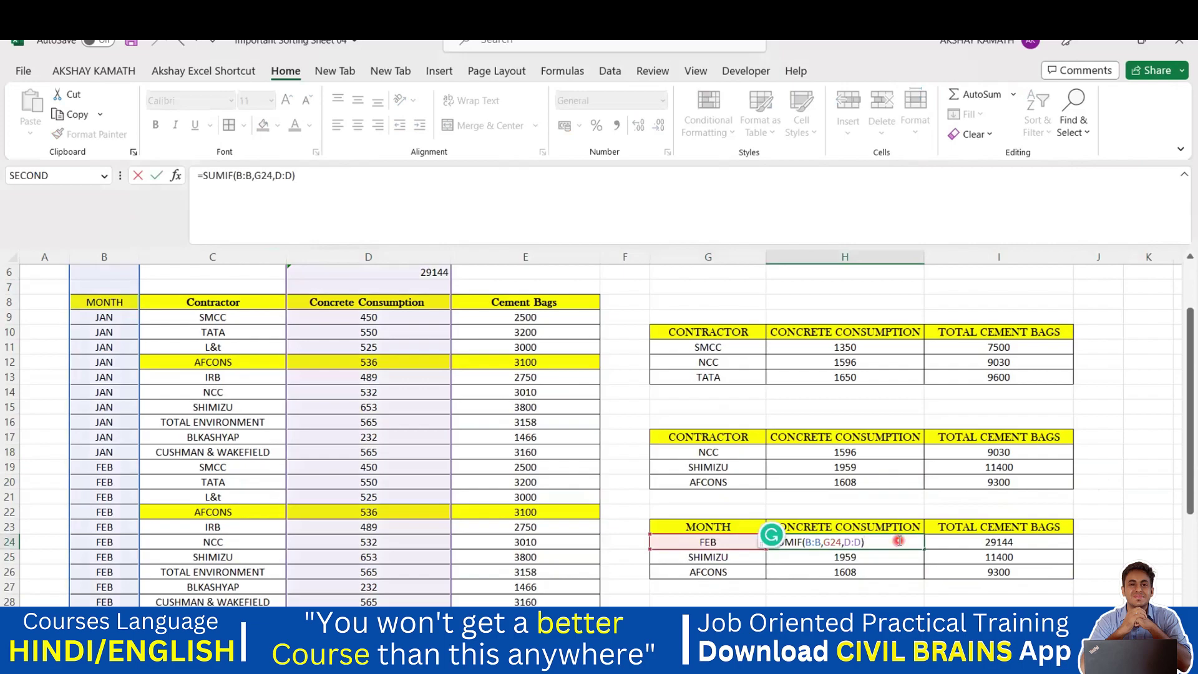
scroll(882, 561, "up", 2)
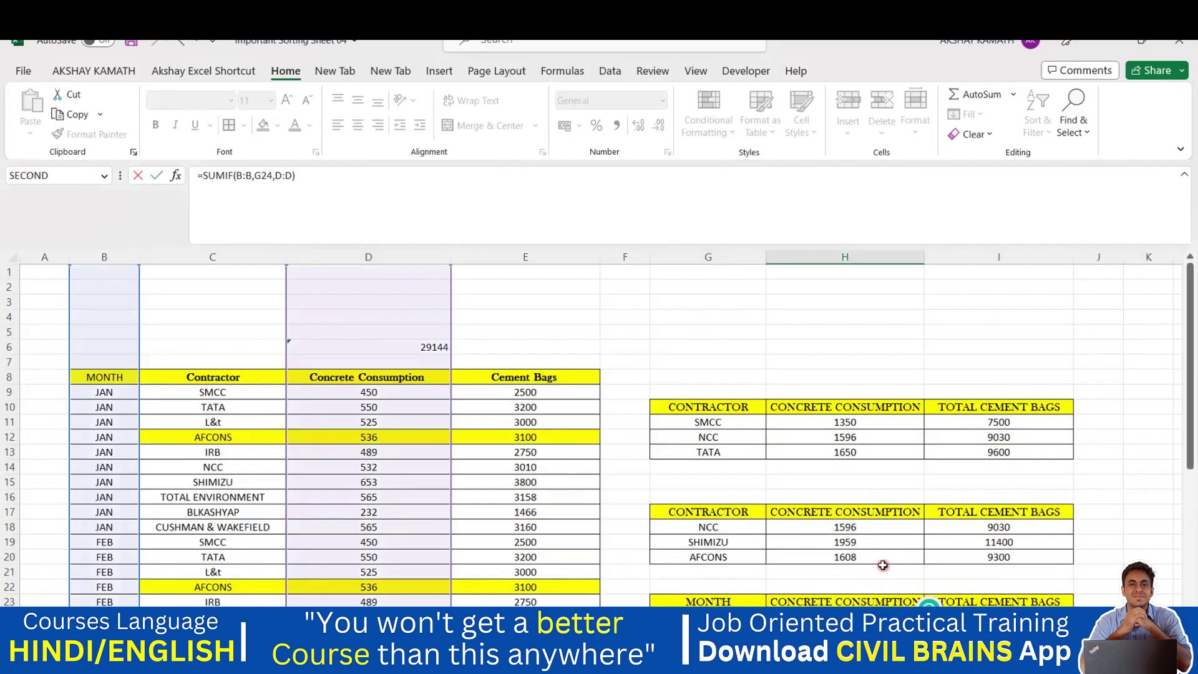
scroll(330, 505, "down", 4)
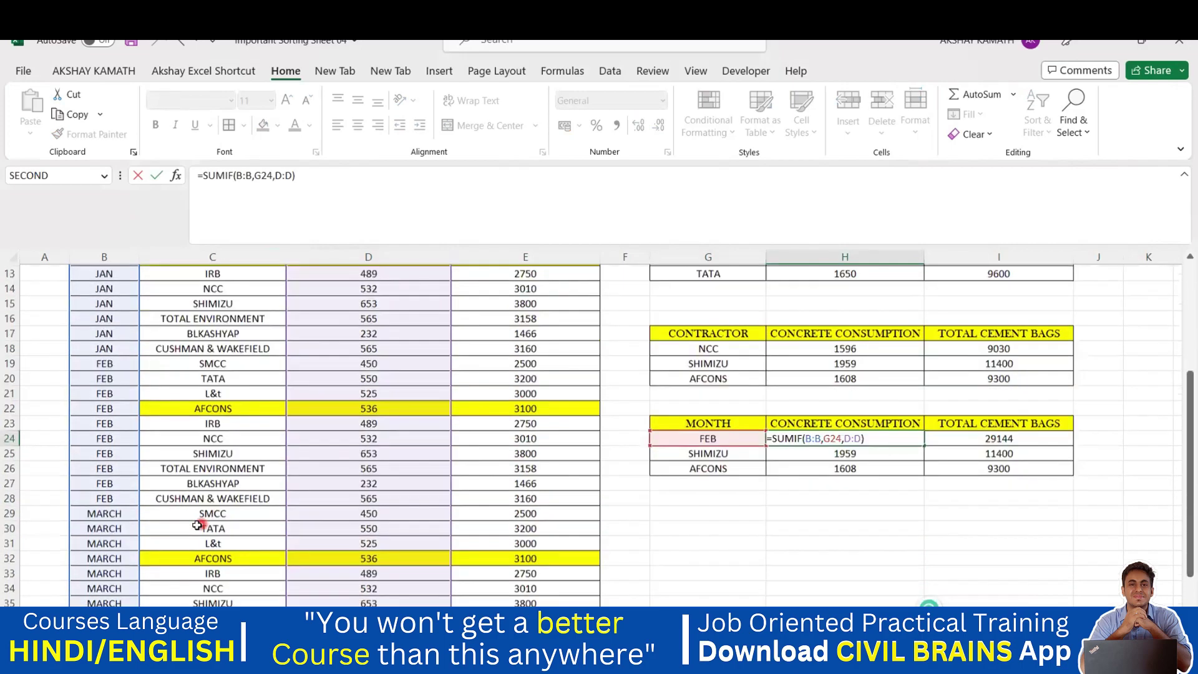
scroll(197, 525, "up", 3)
key("Return")
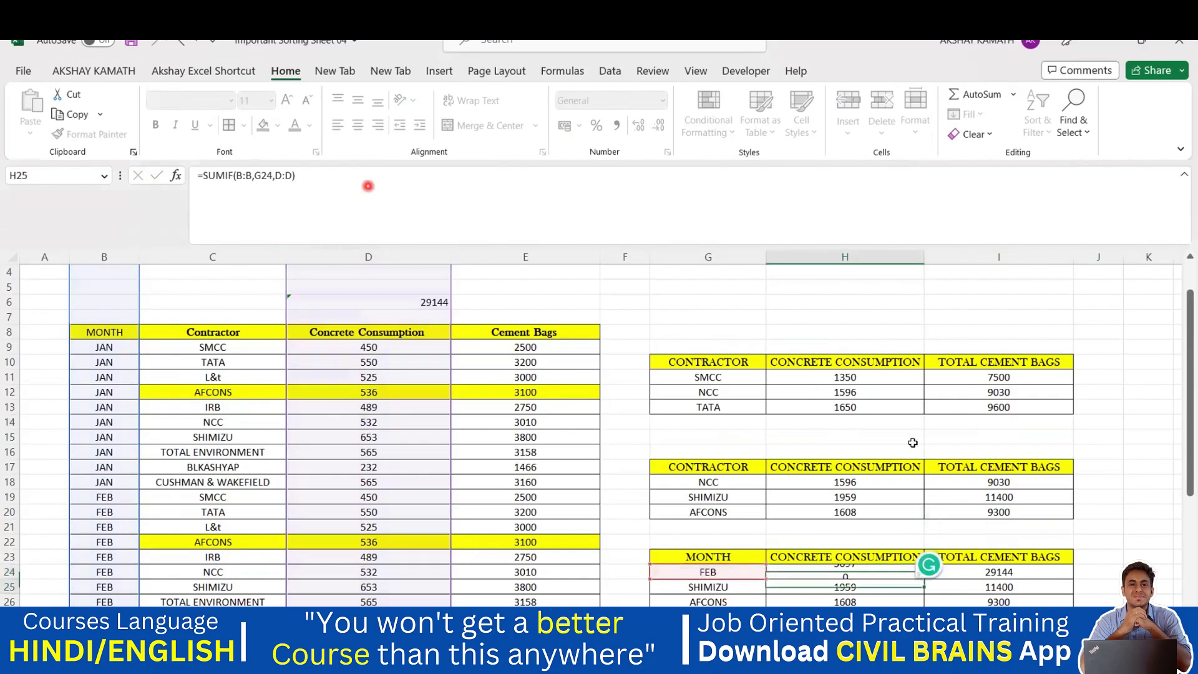
Clear the month in G24 of the monthly summary table and enter JAN.
left_click(691, 566)
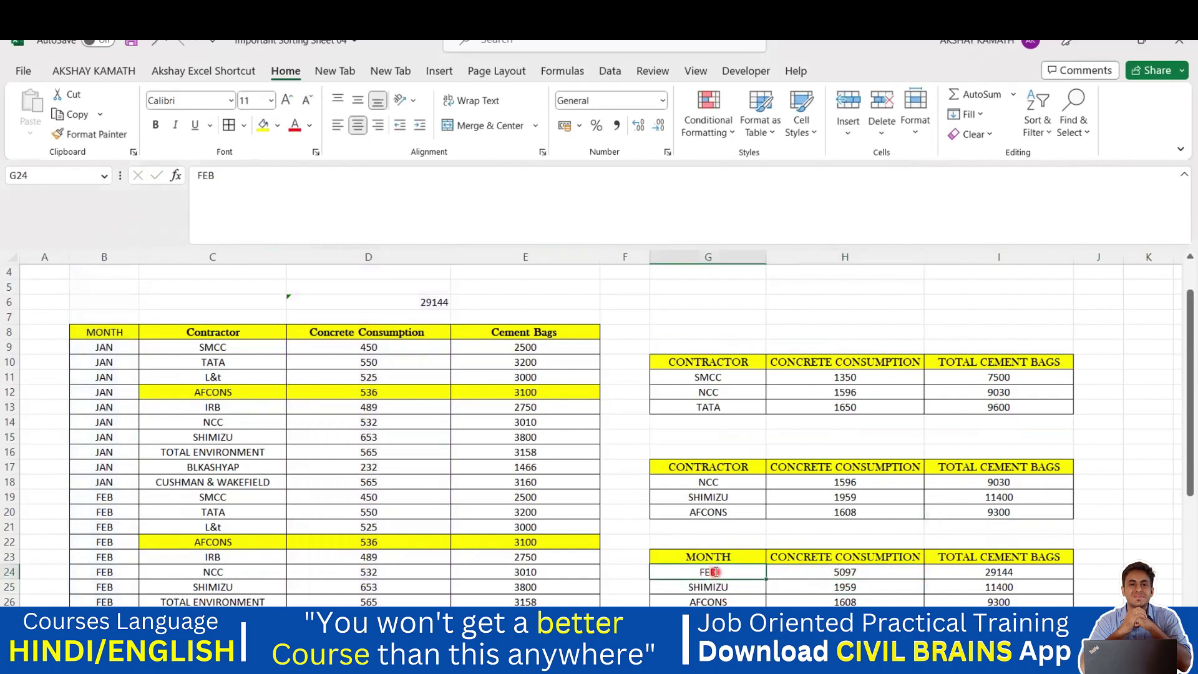
double_click(718, 572)
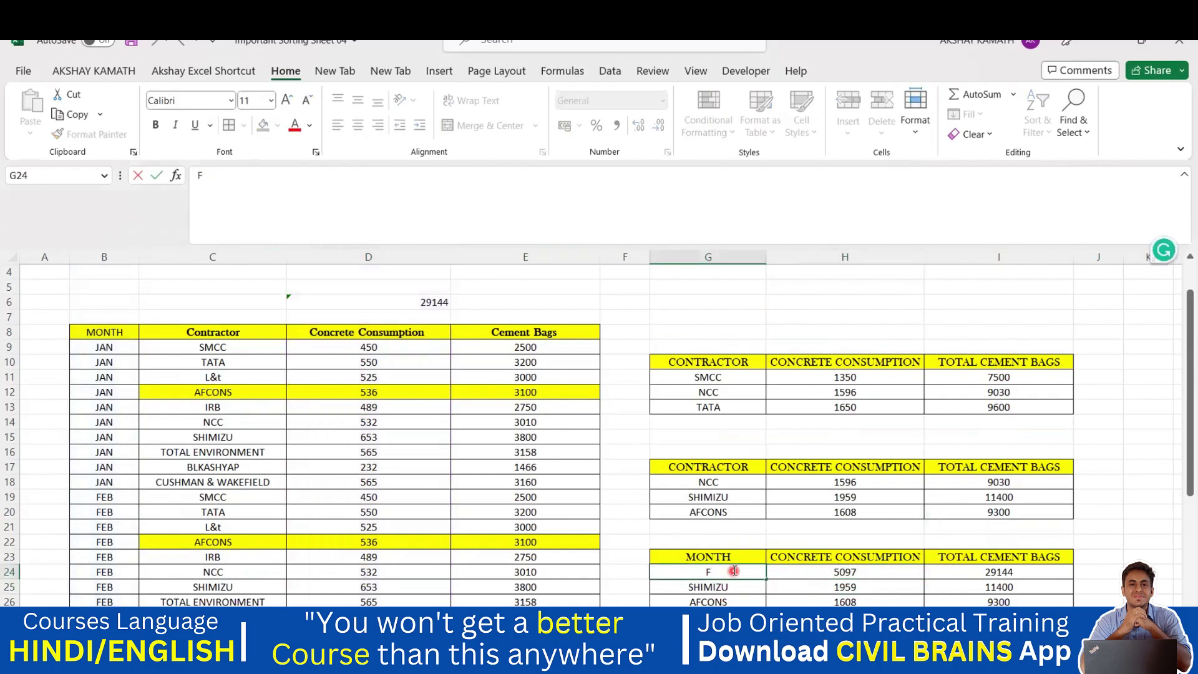
key("BackSpace")
left_click(1098, 481)
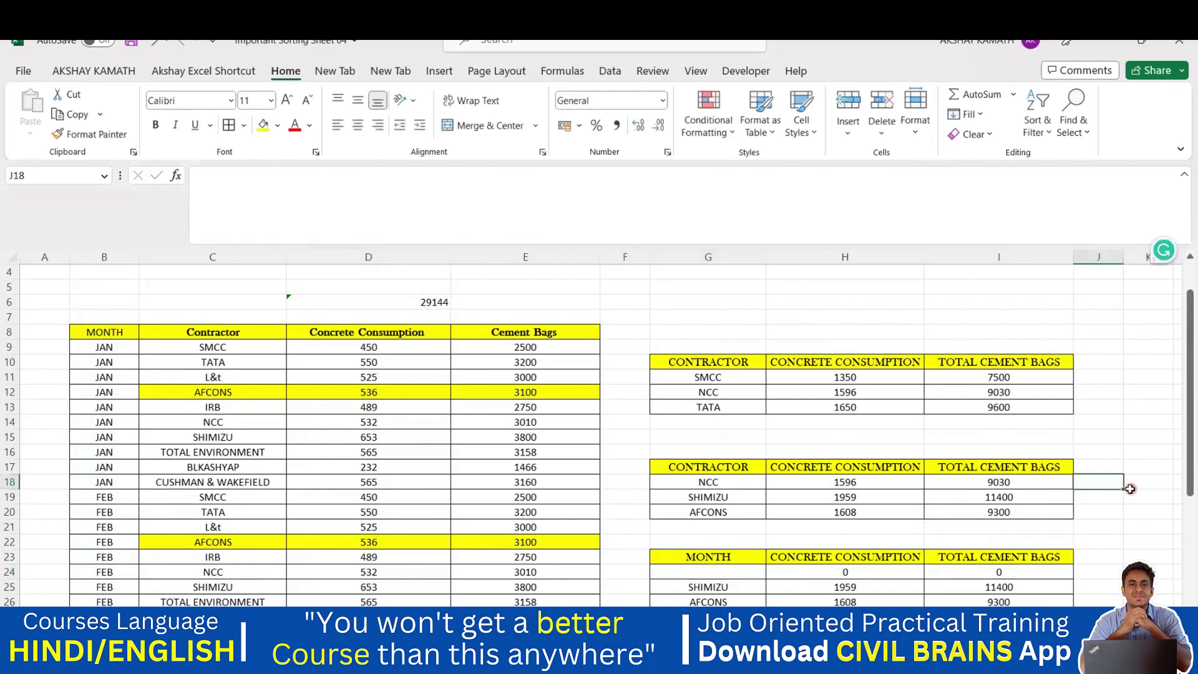
left_click(728, 569)
type("JAN")
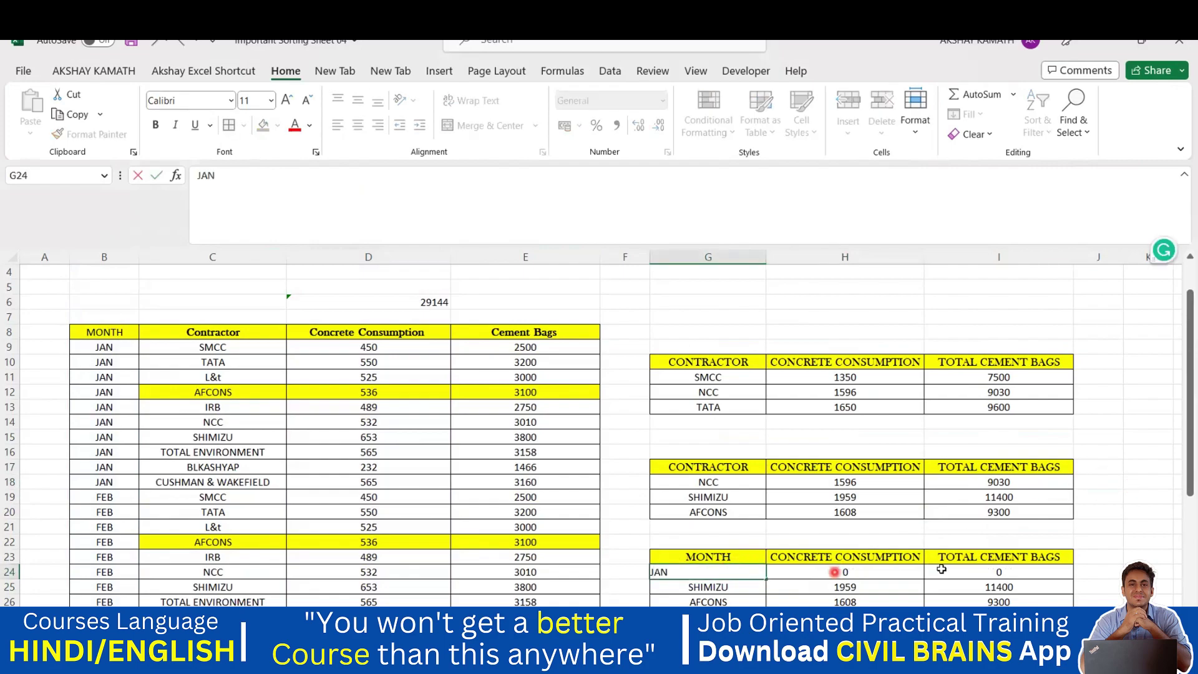
left_click(1112, 484)
Replace the month JAN in G24 with FEB.
left_click(726, 570)
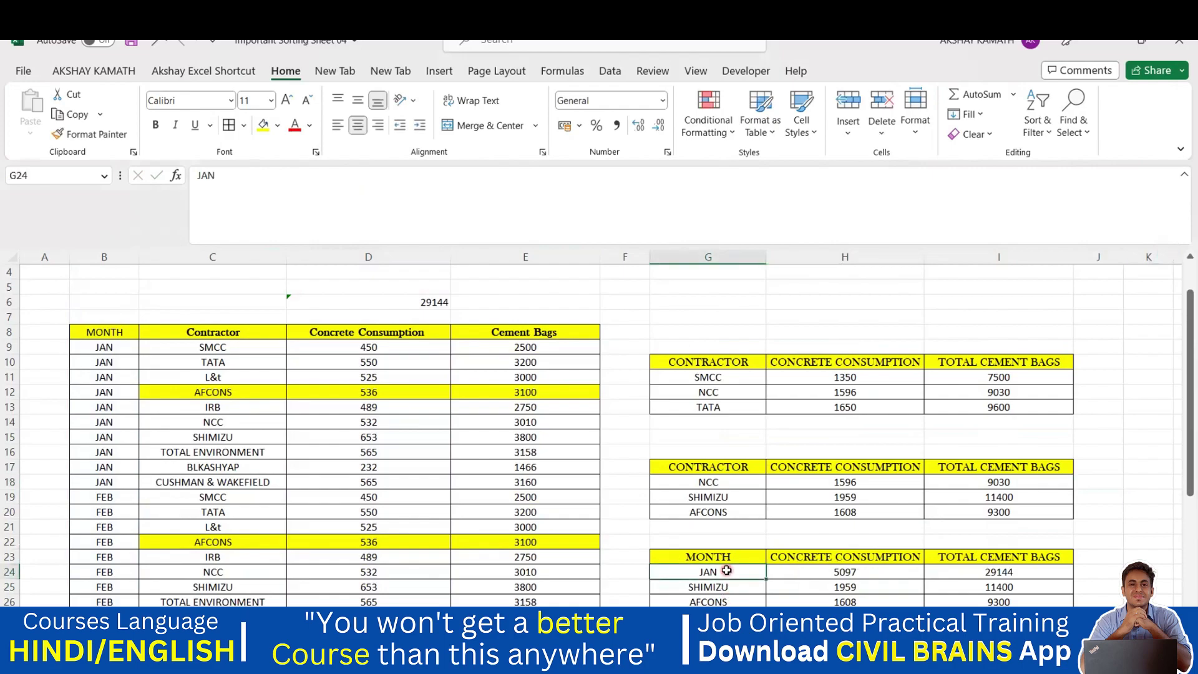
key("BackSpace")
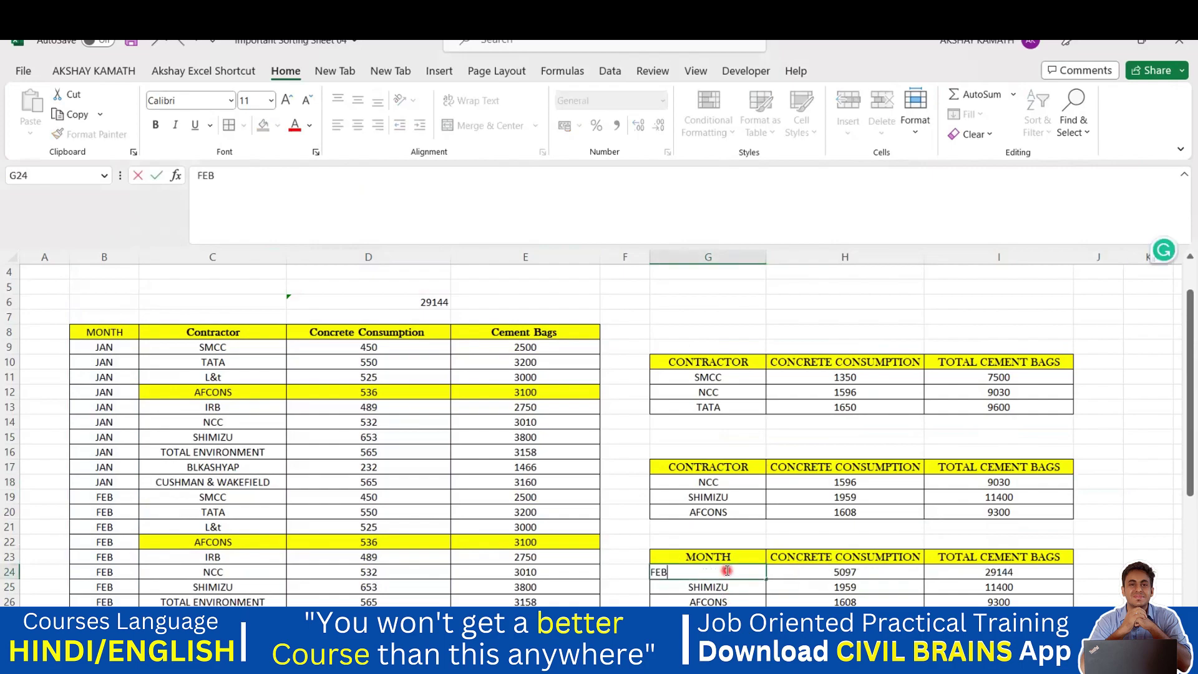
key("Return")
Try to replace the month in G24 with MARCH, and restore it to FEB.
double_click(751, 568)
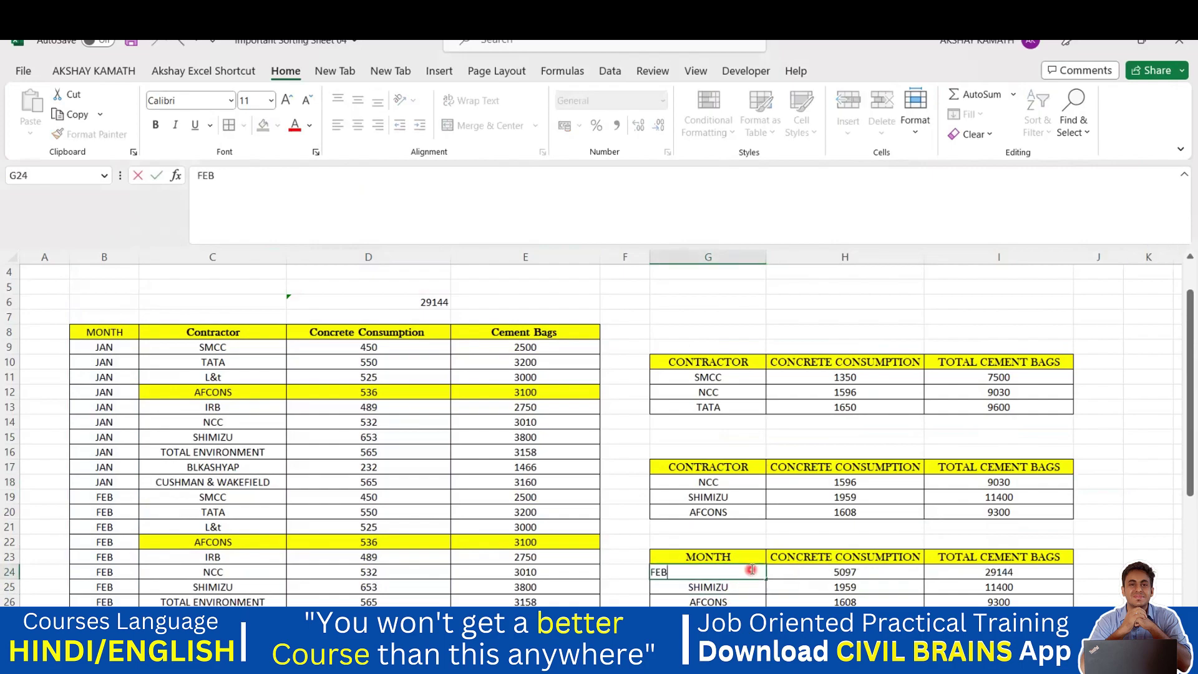
key("BackSpace")
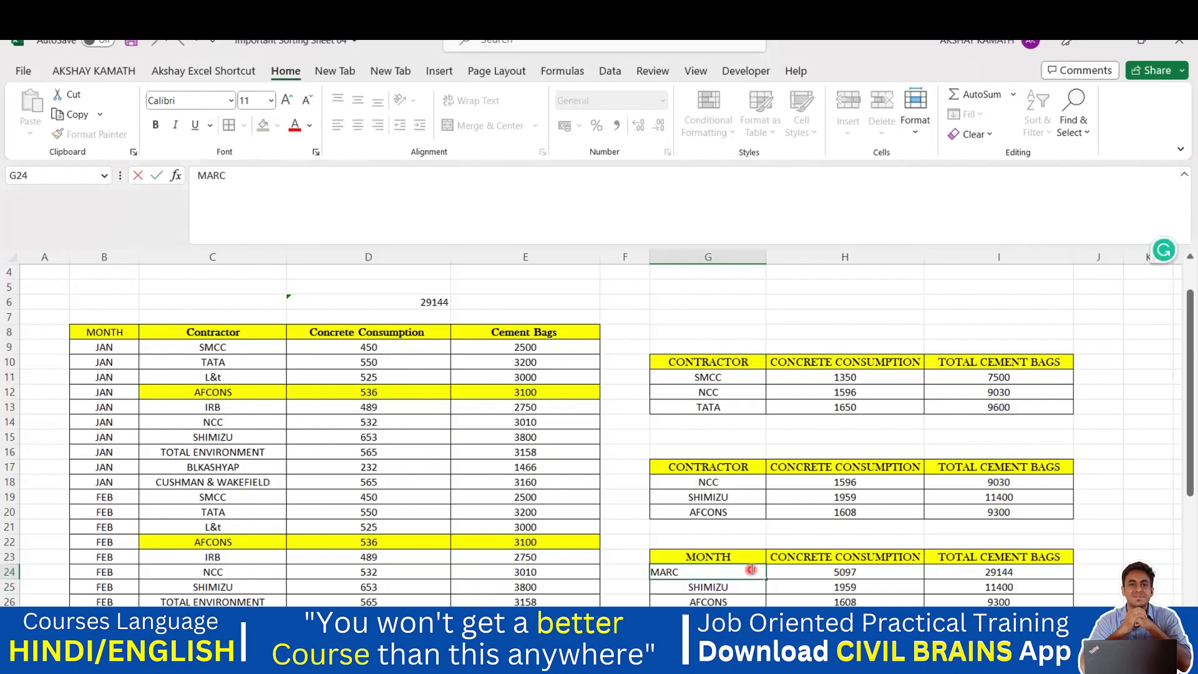
key("BackSpace")
key("BackSpace")
key("BackSpace")
key("BackSpace")
key("Return")
Examine the monthly concrete SUMIF in H24 and the MONTH and Concrete Consumption columns it references.
left_click(750, 571)
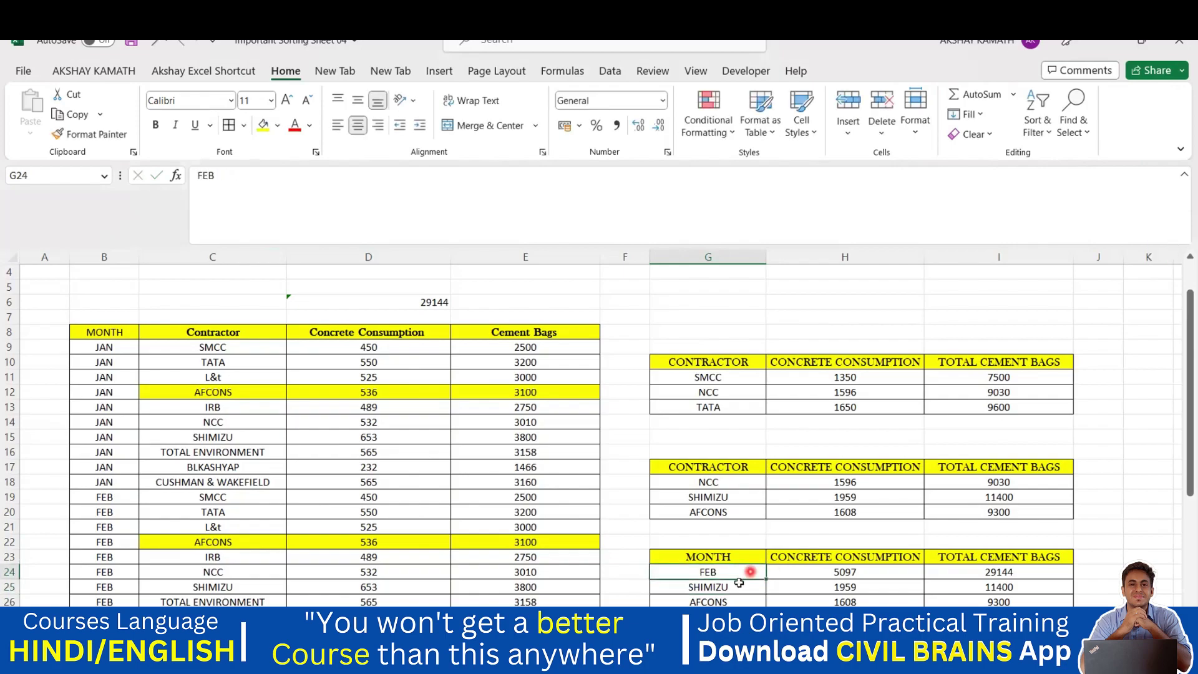
left_click(738, 583)
scroll(730, 587, "down", 1)
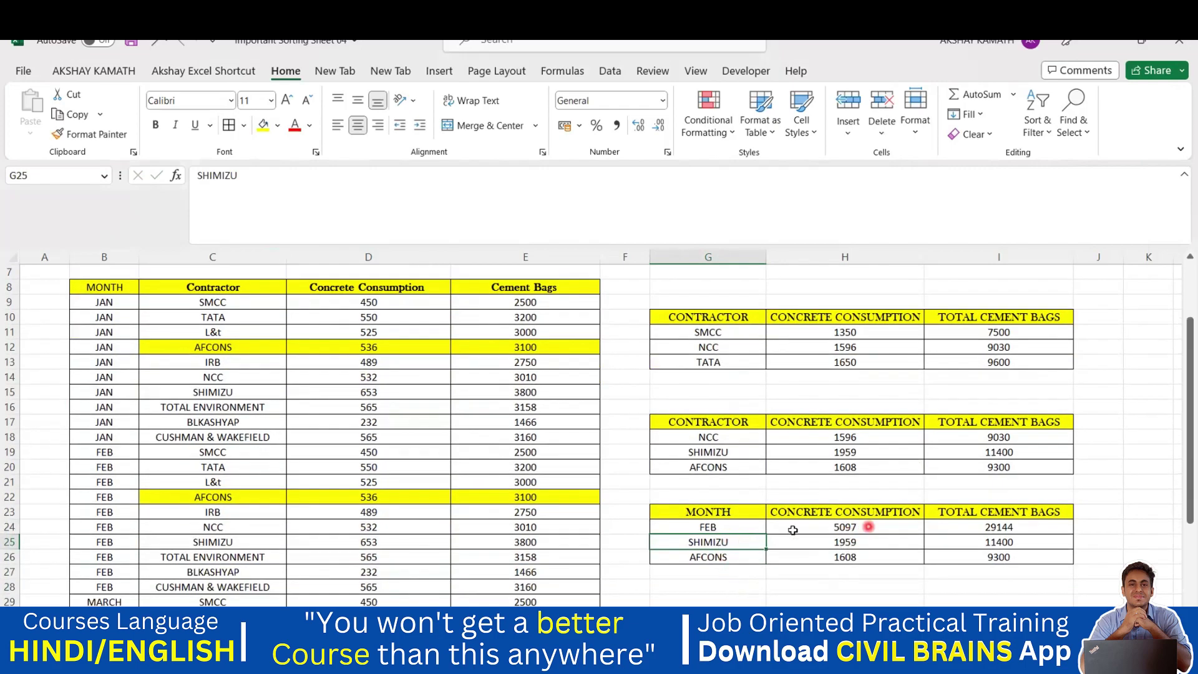
left_click(717, 526)
left_click(871, 528)
double_click(871, 527)
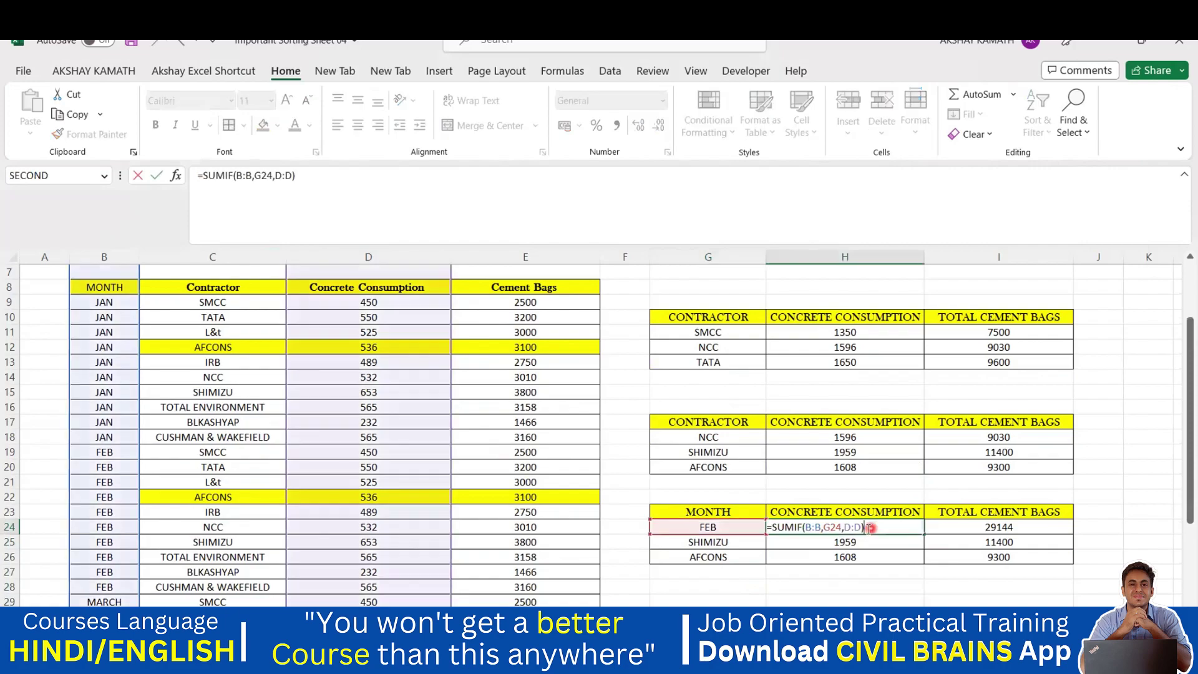
scroll(871, 546, "up", 2)
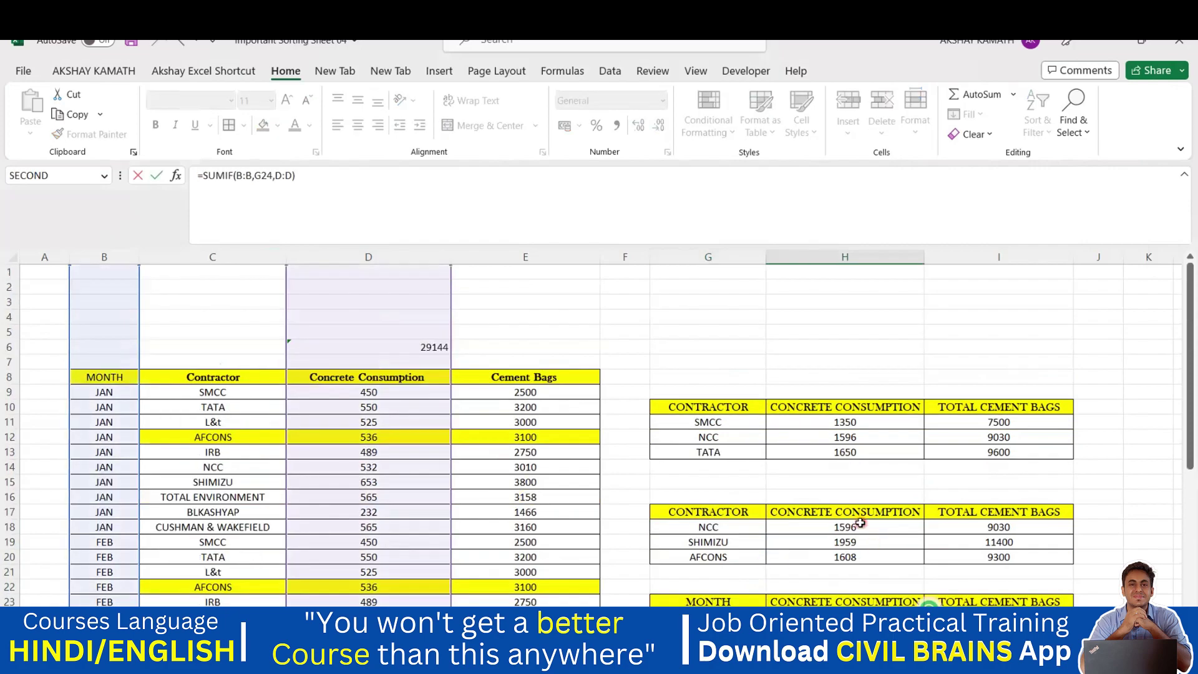
scroll(187, 473, "down", 2)
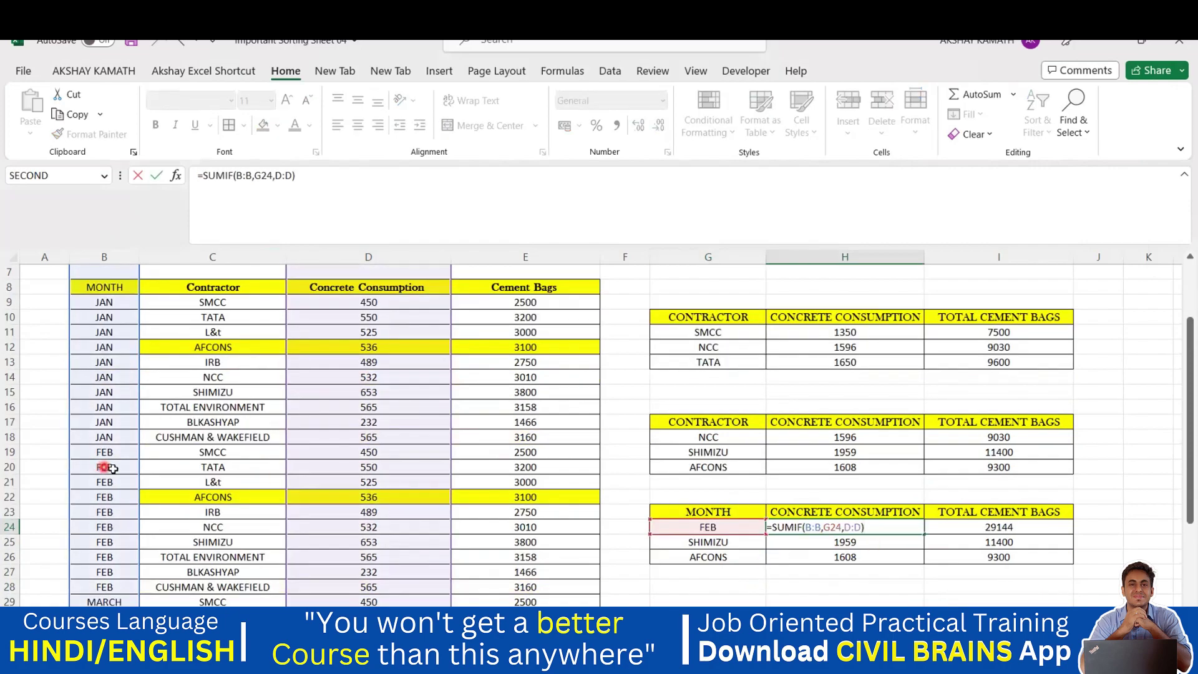
scroll(116, 436, "down", 1)
scroll(118, 431, "up", 3)
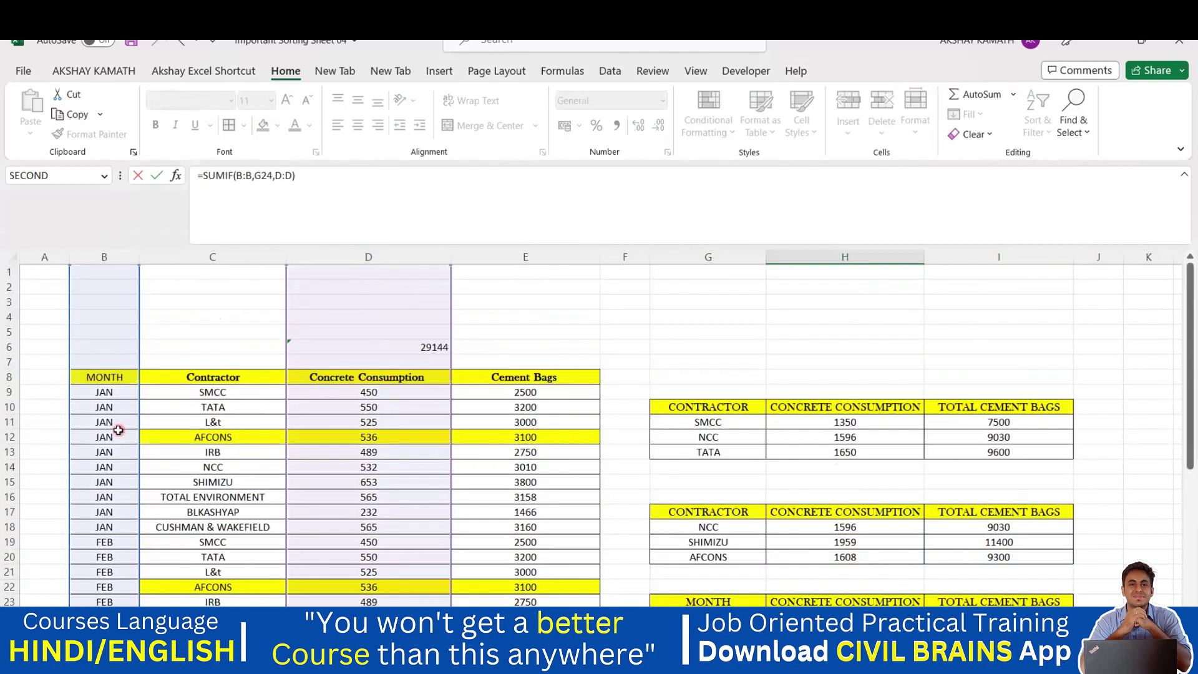
scroll(436, 474, "down", 1)
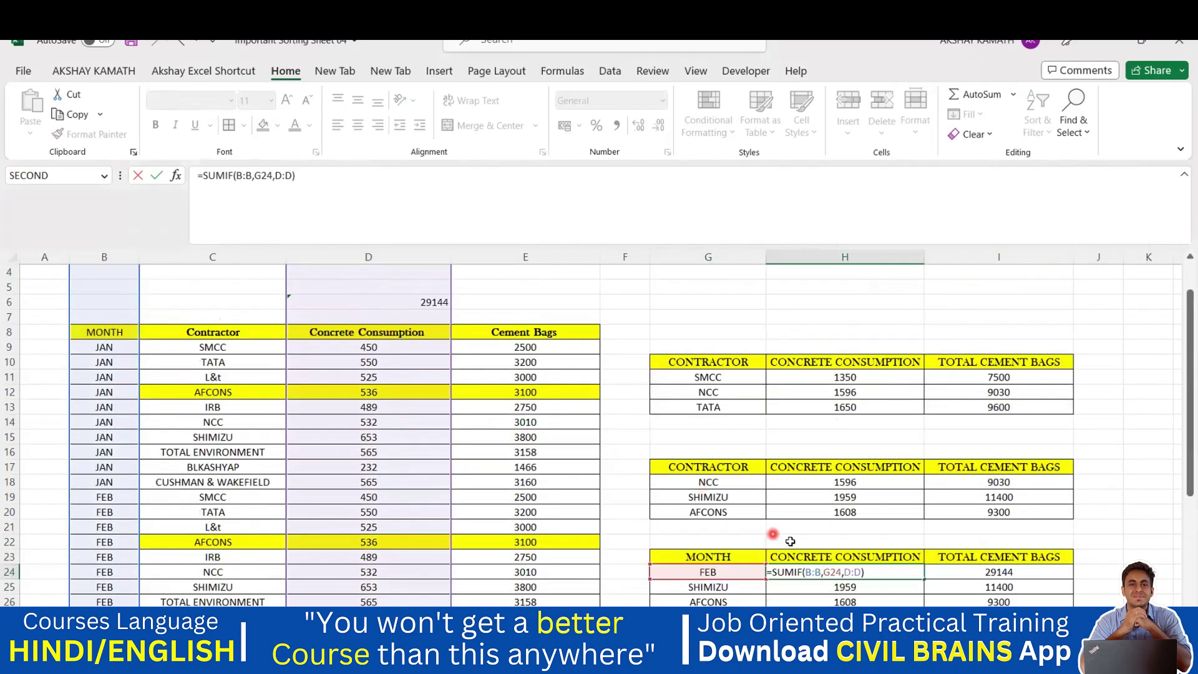
scroll(773, 537, "up", 1)
scroll(421, 293, "down", 1)
key("Return")
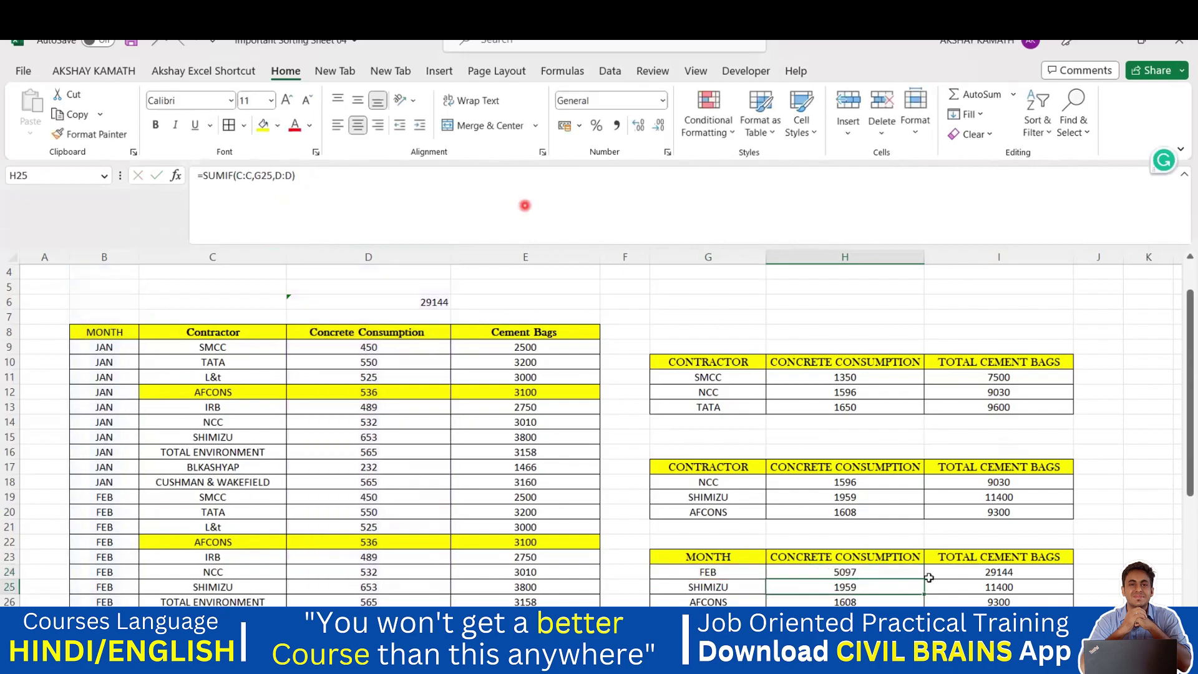
Rebuild the SUMIF arguments in H24 with range B:B, criteria G24 and sum range D:D, giving =SUMIF(B:B,G24,D:D).
left_click(880, 558)
double_click(879, 571)
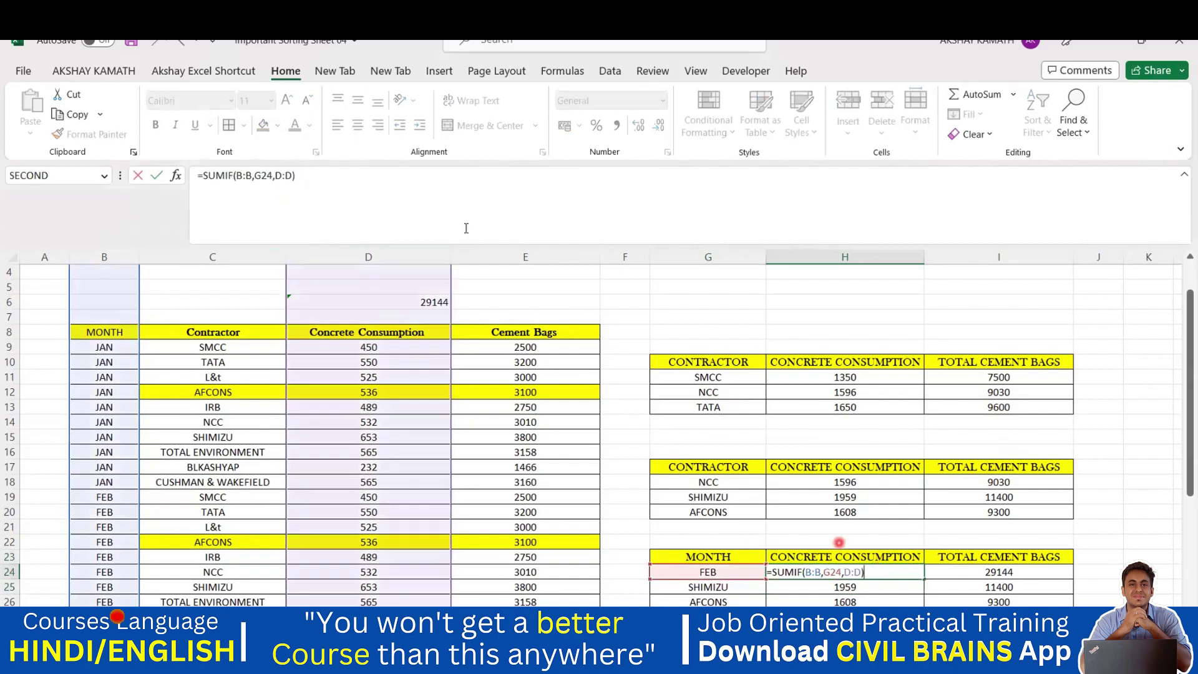
key("BackSpace")
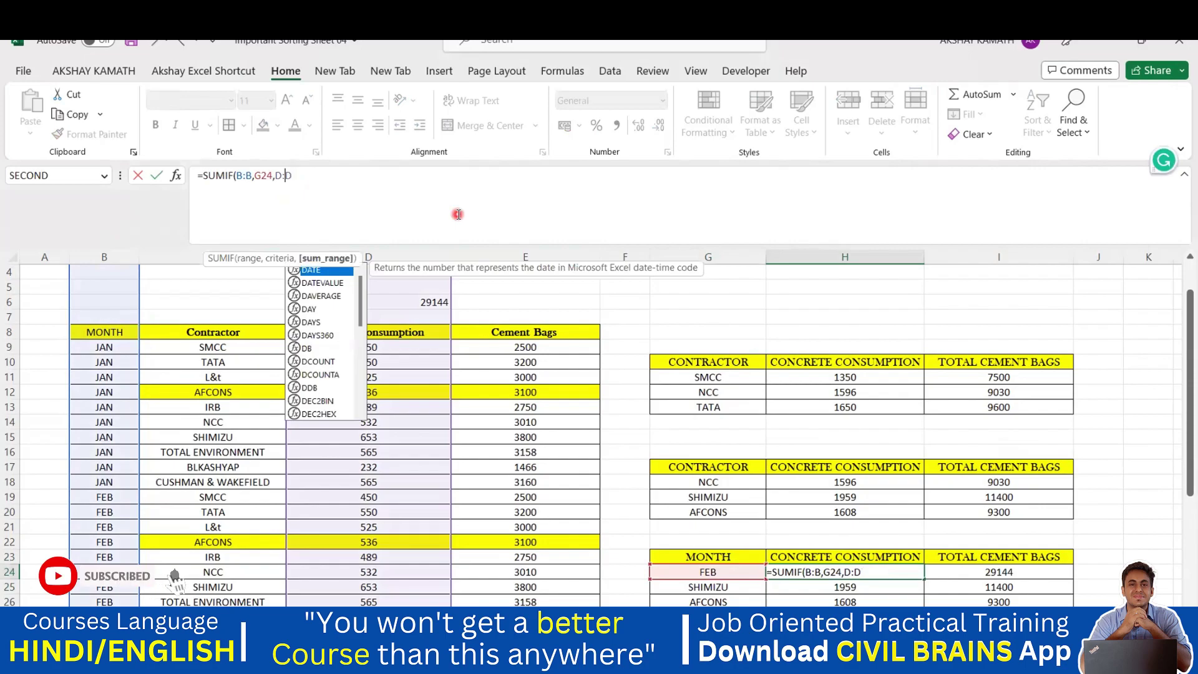
key("BackSpace")
key("BackSpace")
key("BackSpace")
key("BackSpace")
key("BackSpace")
key("BackSpace")
key("BackSpace")
key("BackSpace")
key("BackSpace")
key("BackSpace")
key("BackSpace")
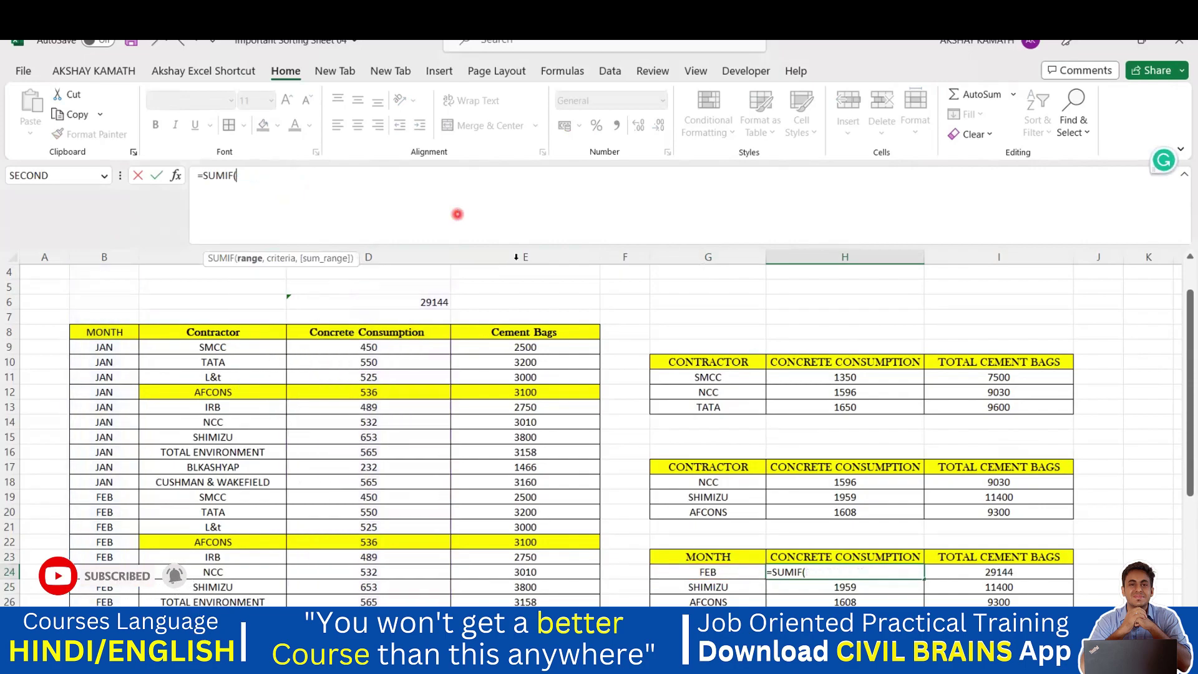
left_click(100, 256)
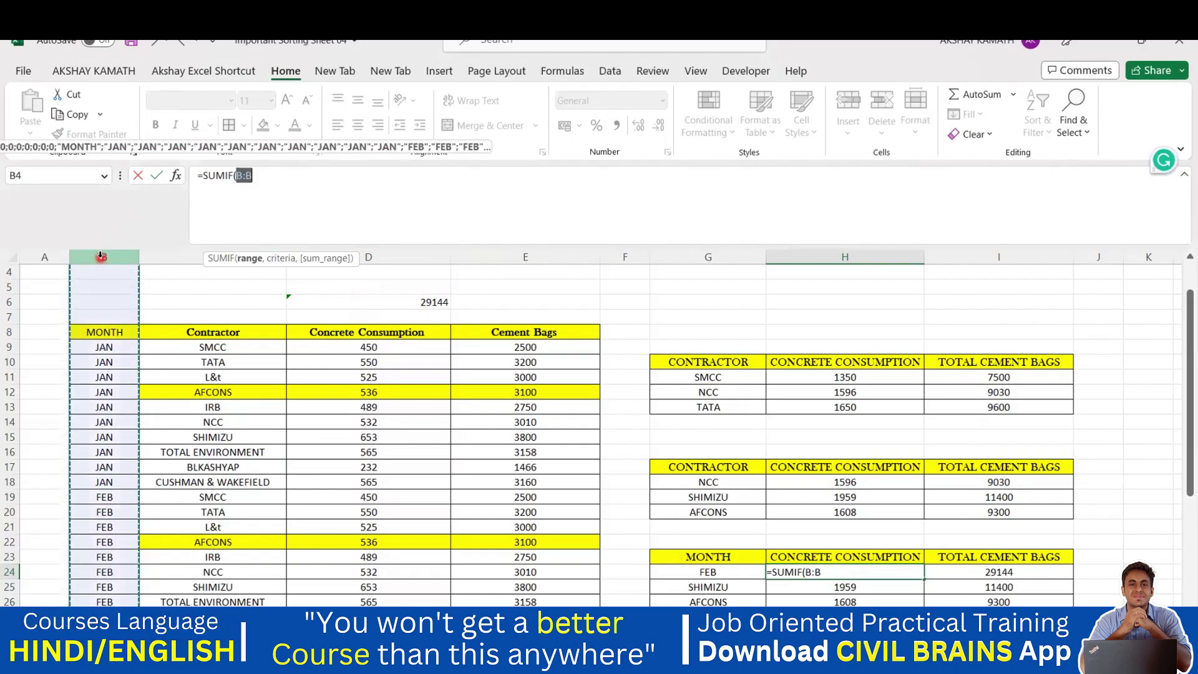
type(",")
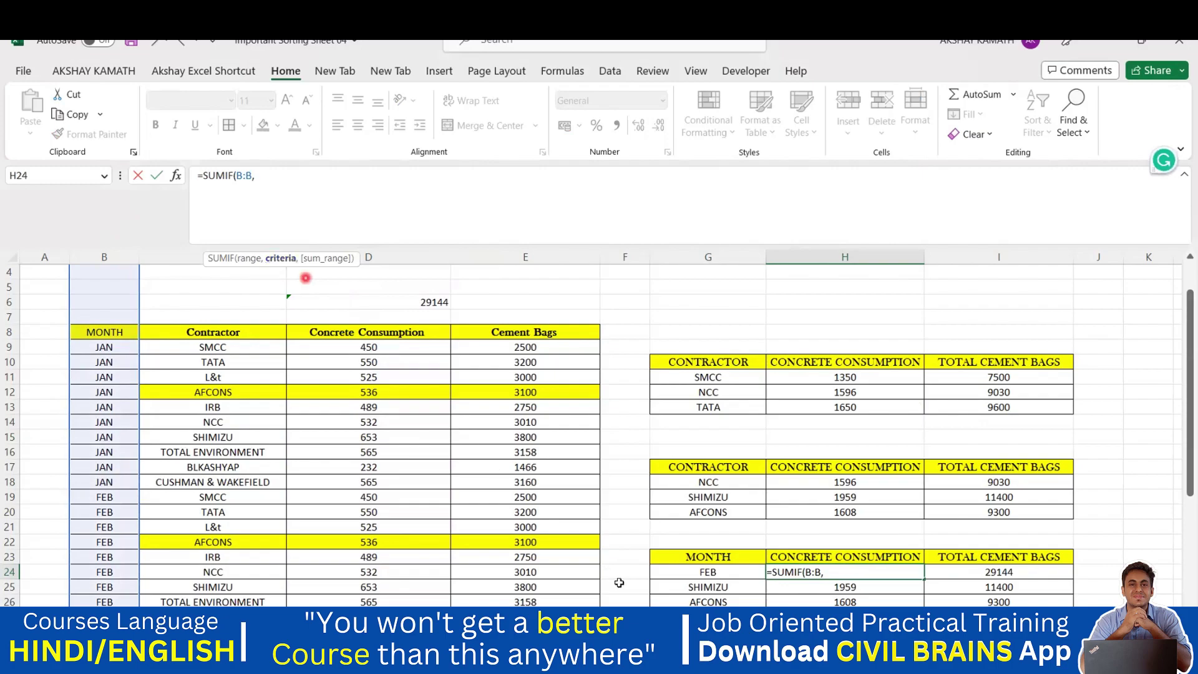
left_click(736, 573)
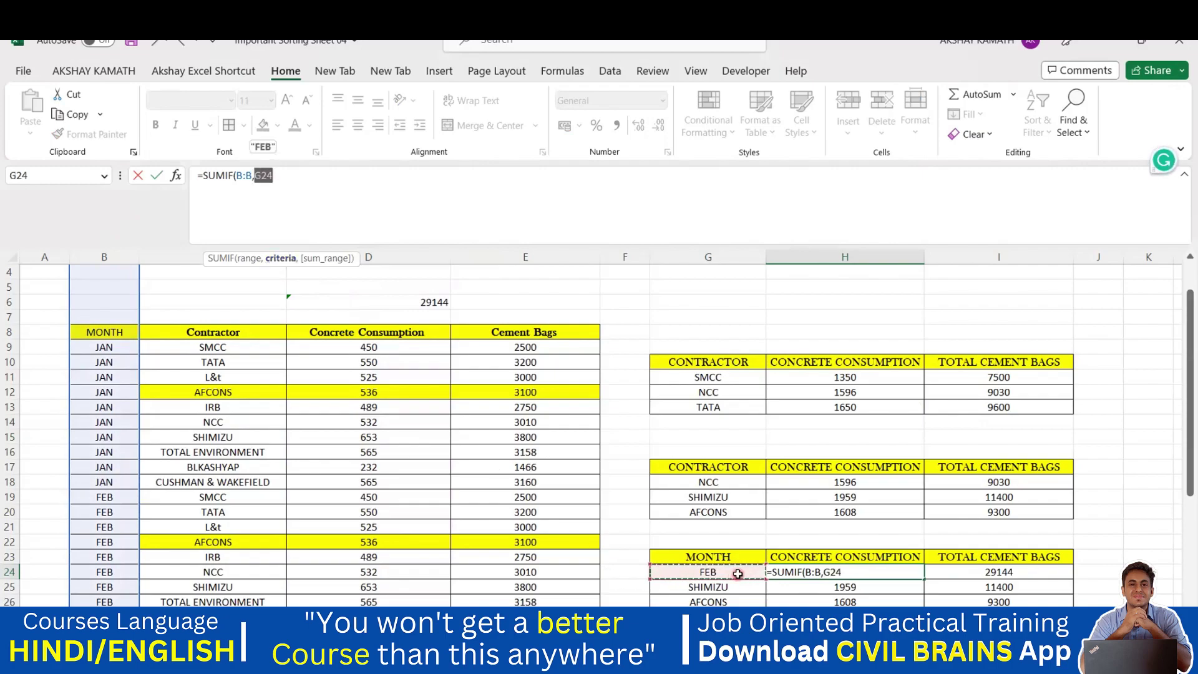
type(",")
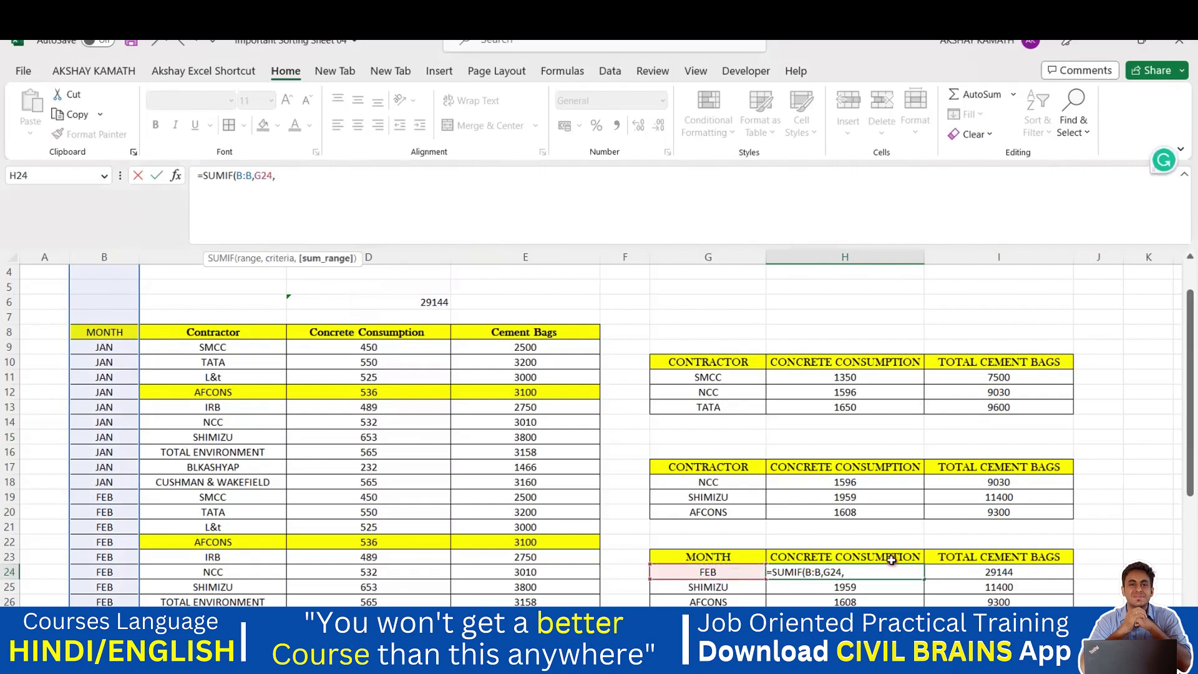
left_click(382, 252)
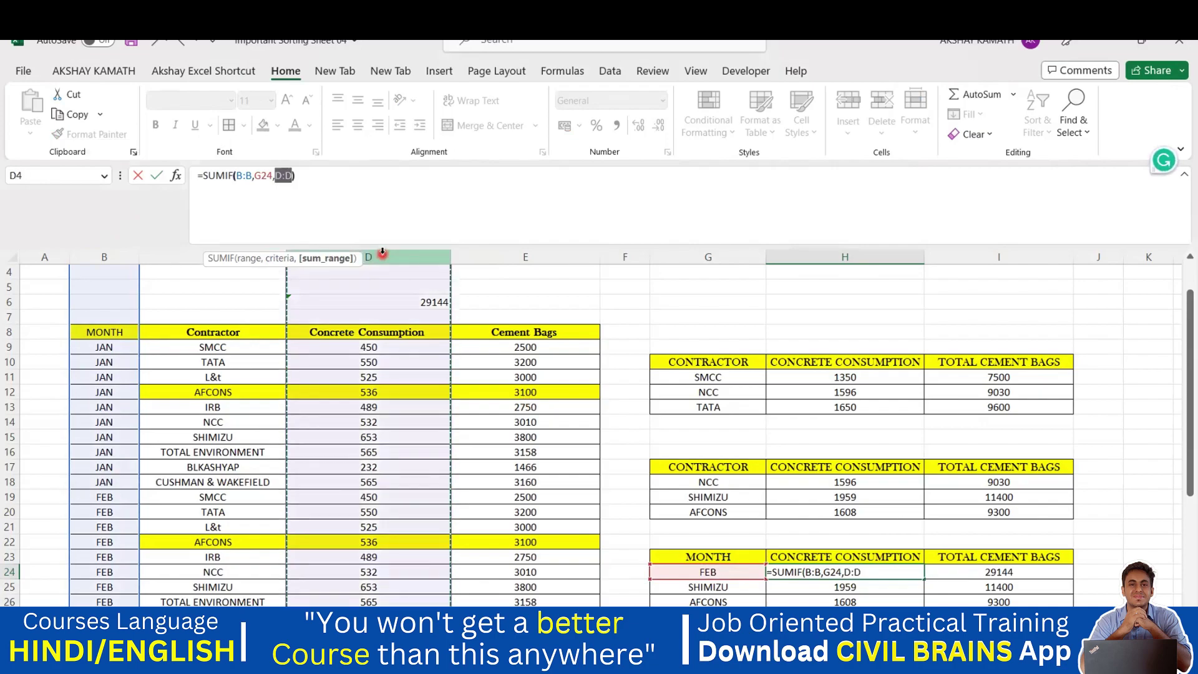
key("Return")
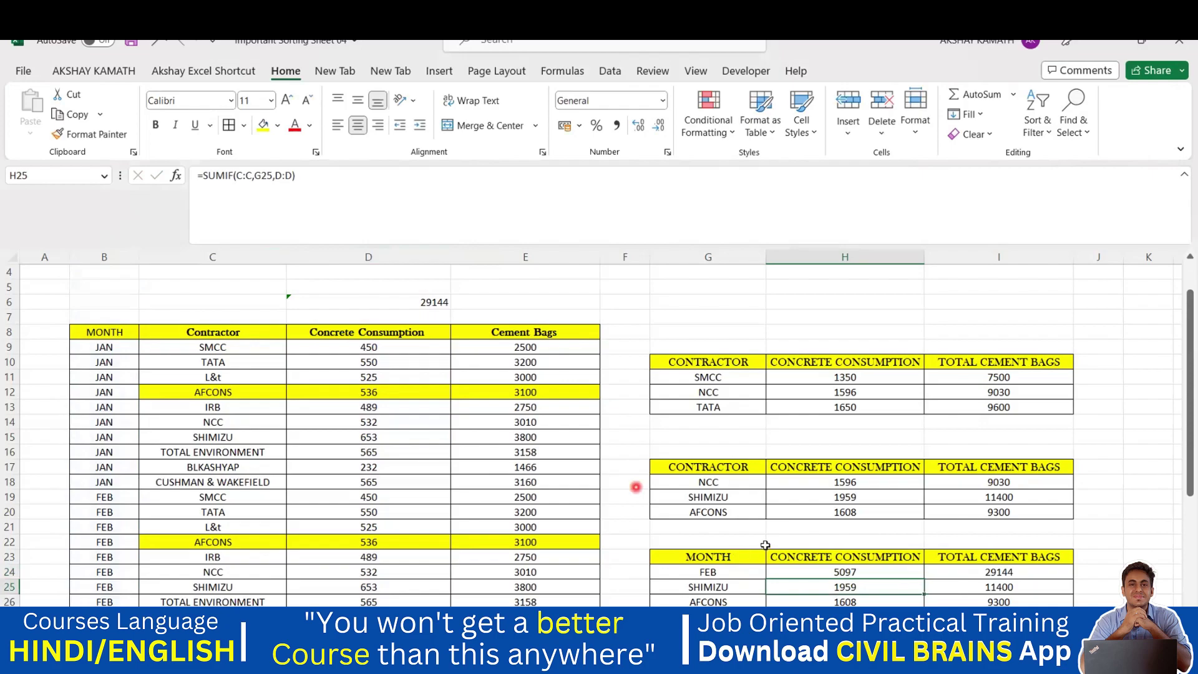
Compare the FEB concrete consumption total in H24 with the February rows of the data table.
left_click(869, 571)
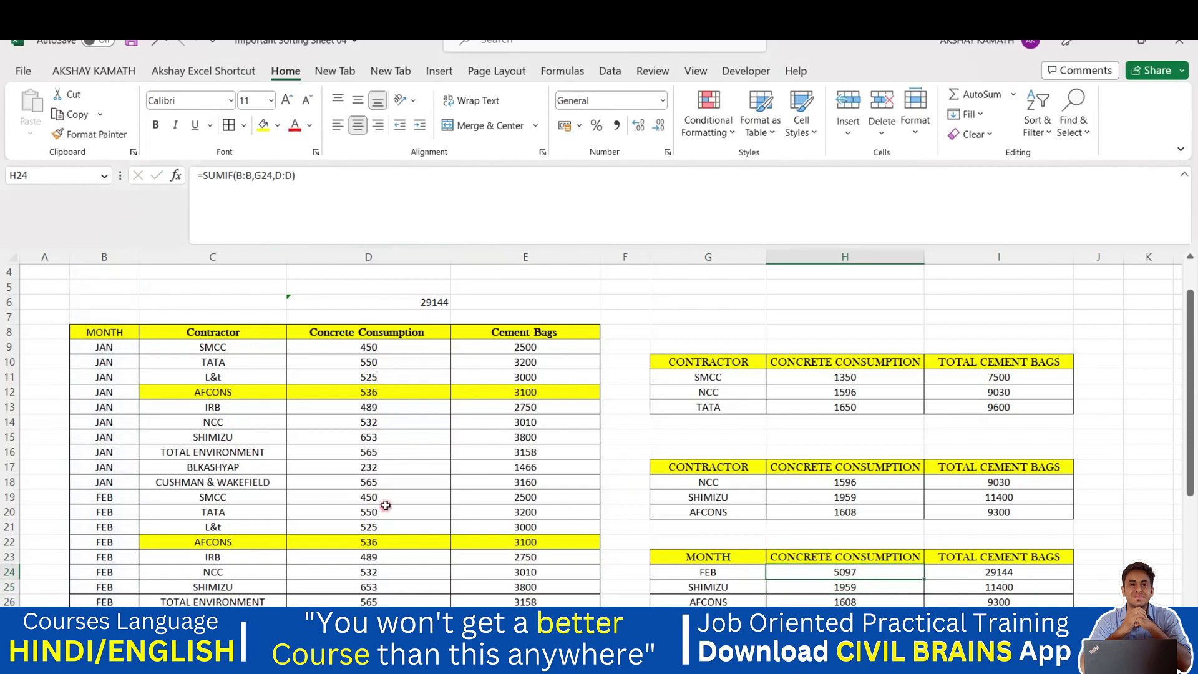
scroll(387, 504, "down", 1)
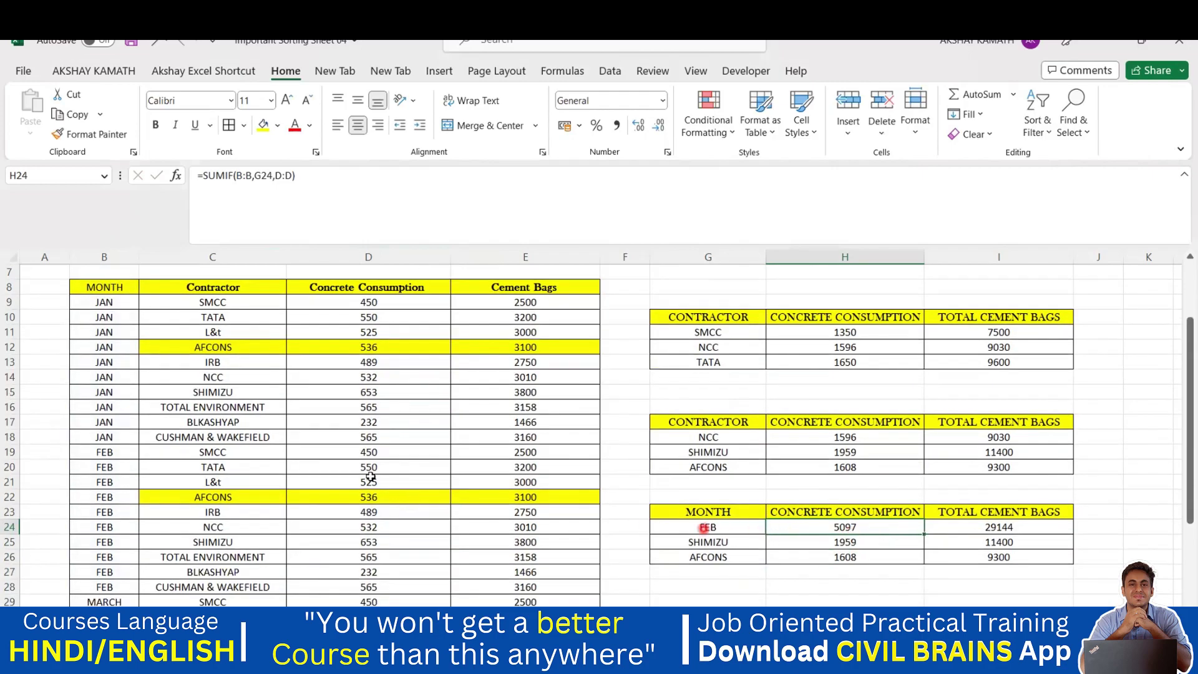
scroll(247, 401, "up", 2)
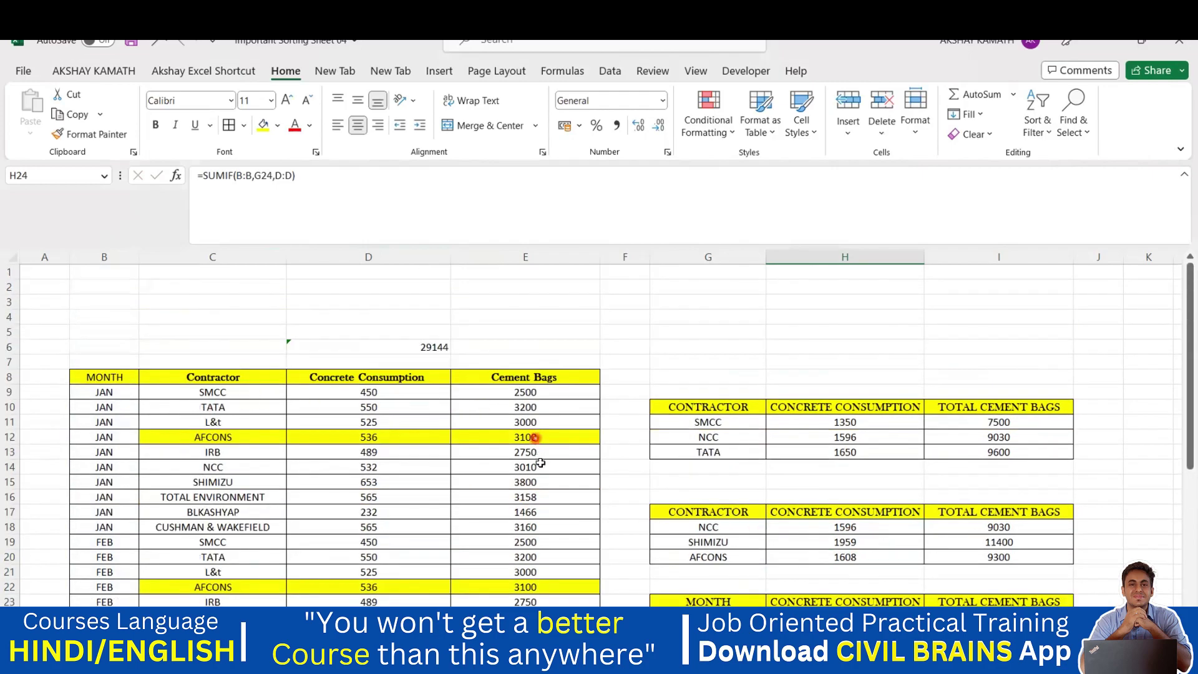
scroll(527, 465, "down", 2)
scroll(430, 474, "up", 2)
scroll(941, 590, "down", 1)
scroll(346, 407, "down", 1)
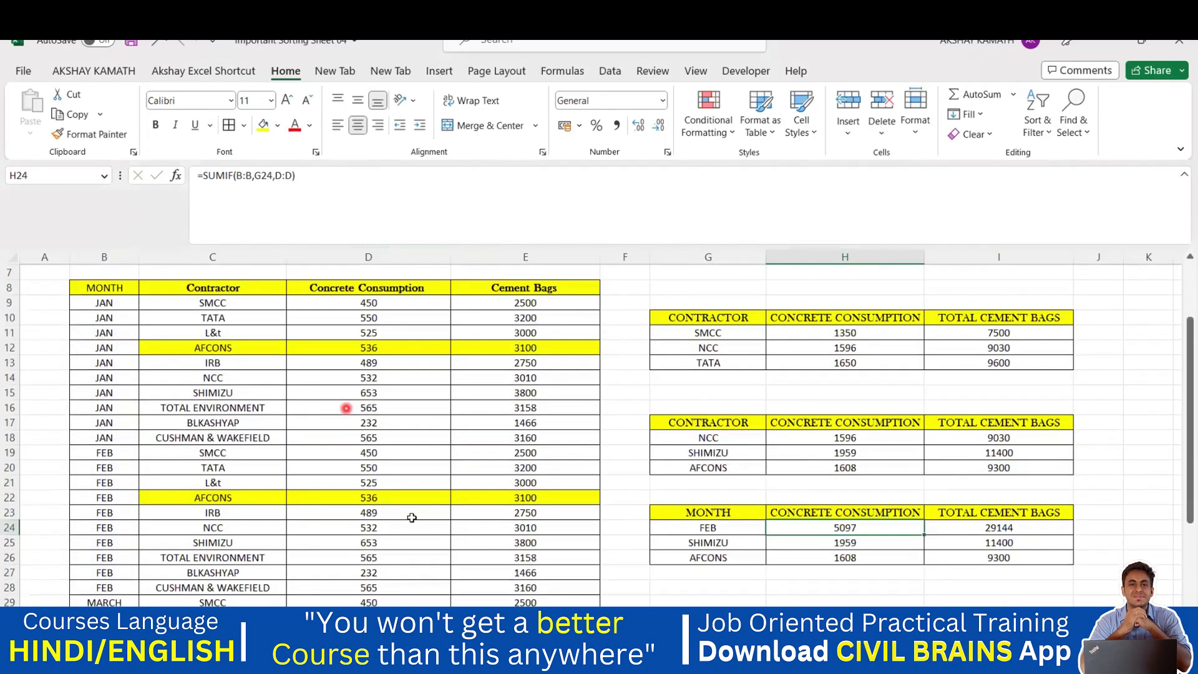
Set the February concrete consumption of AFCONS in D22 to 600.
double_click(392, 498)
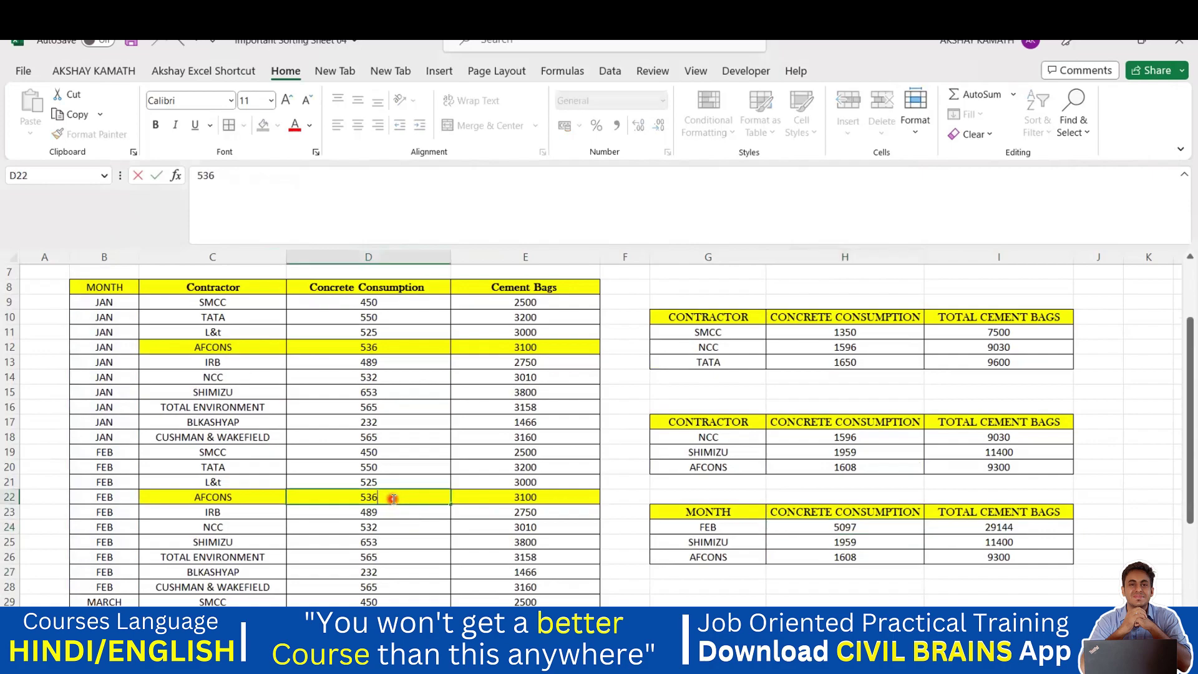
key("BackSpace")
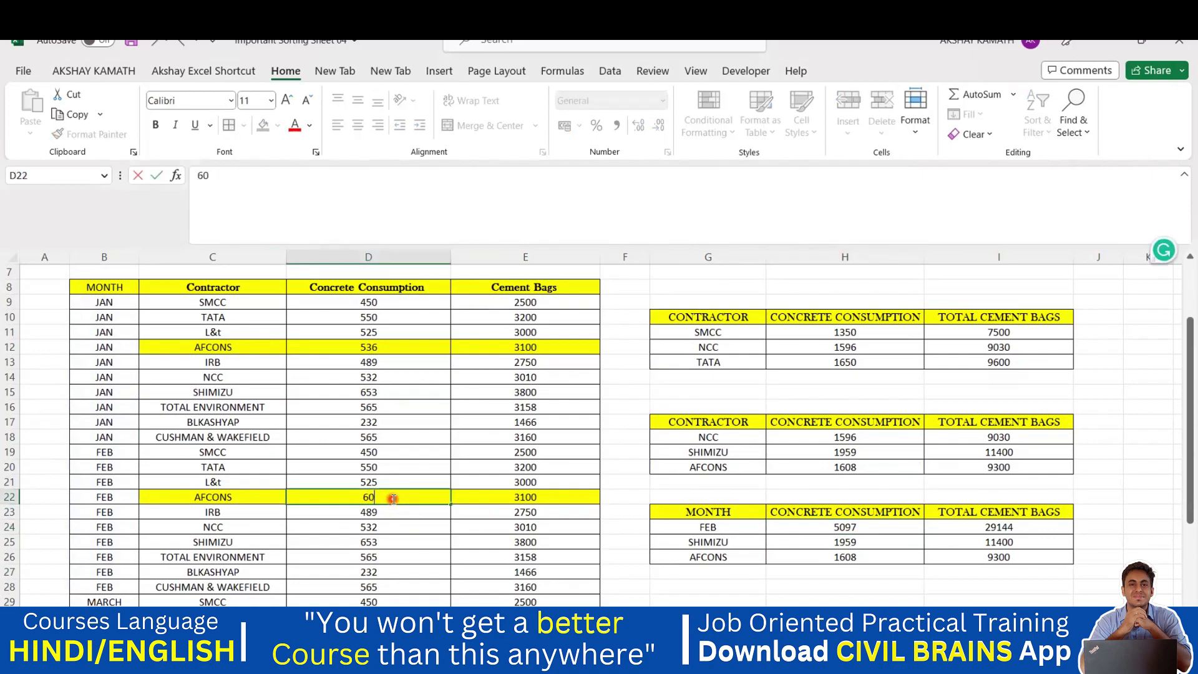
type("0")
key("Return")
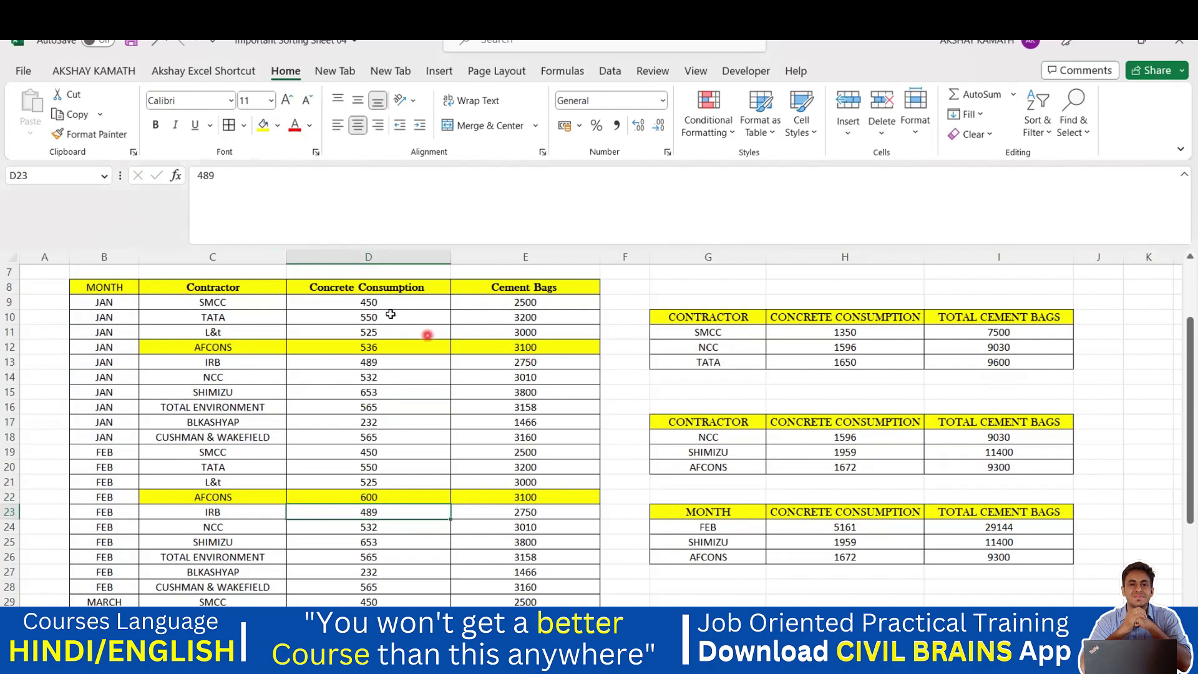
Compare the monthly concrete consumption and cement bag rows with the contractor and month summary tables.
left_click_drag(383, 302, 388, 484)
left_click(399, 509)
scroll(974, 526, "up", 2)
scroll(746, 355, "down", 2)
scroll(589, 449, "down", 5)
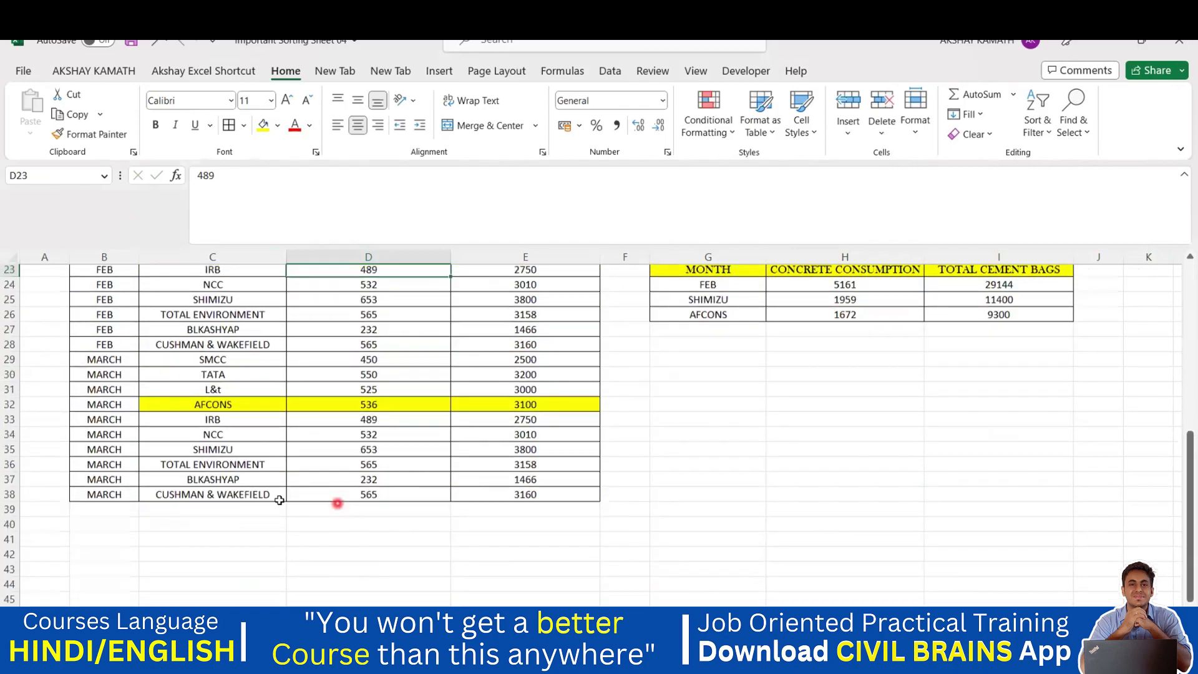
scroll(279, 499, "down", 2)
scroll(493, 561, "up", 4)
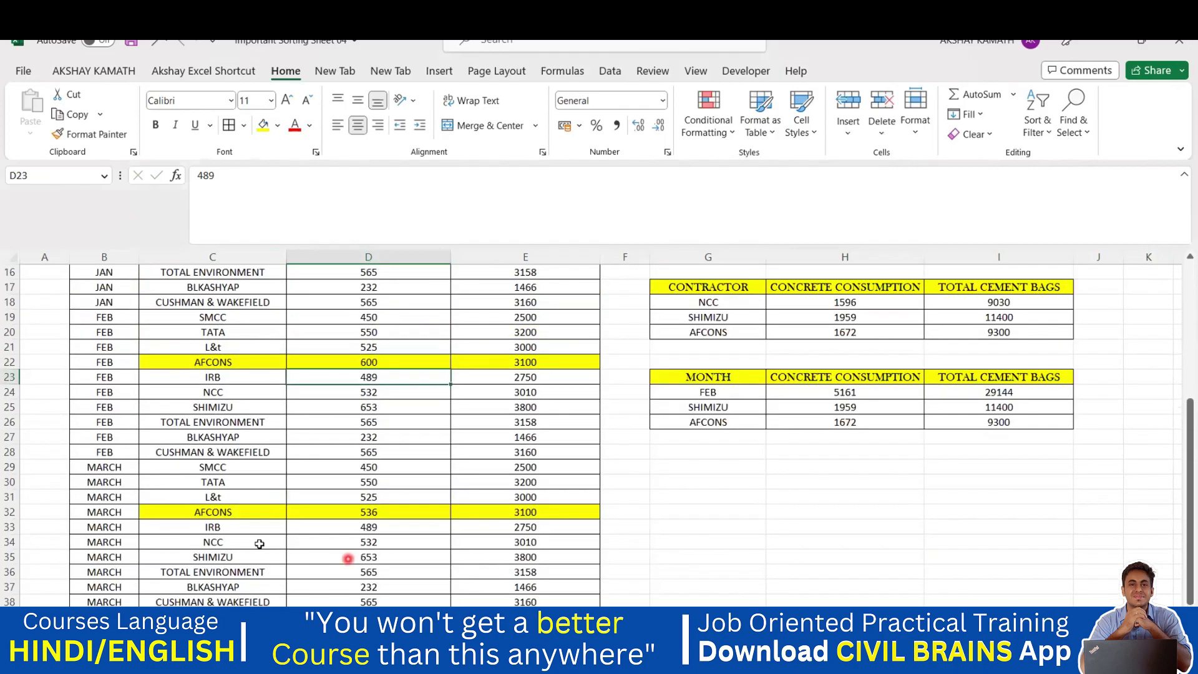
scroll(281, 555, "down", 3)
scroll(206, 543, "up", 2)
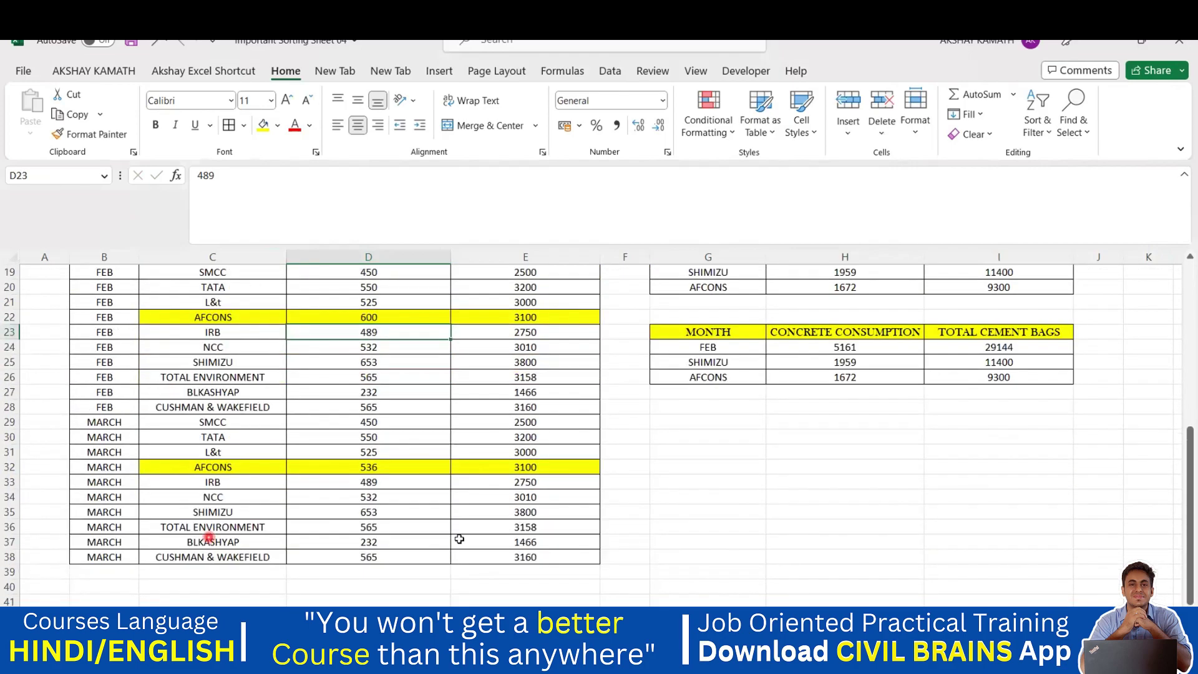
scroll(459, 538, "up", 5)
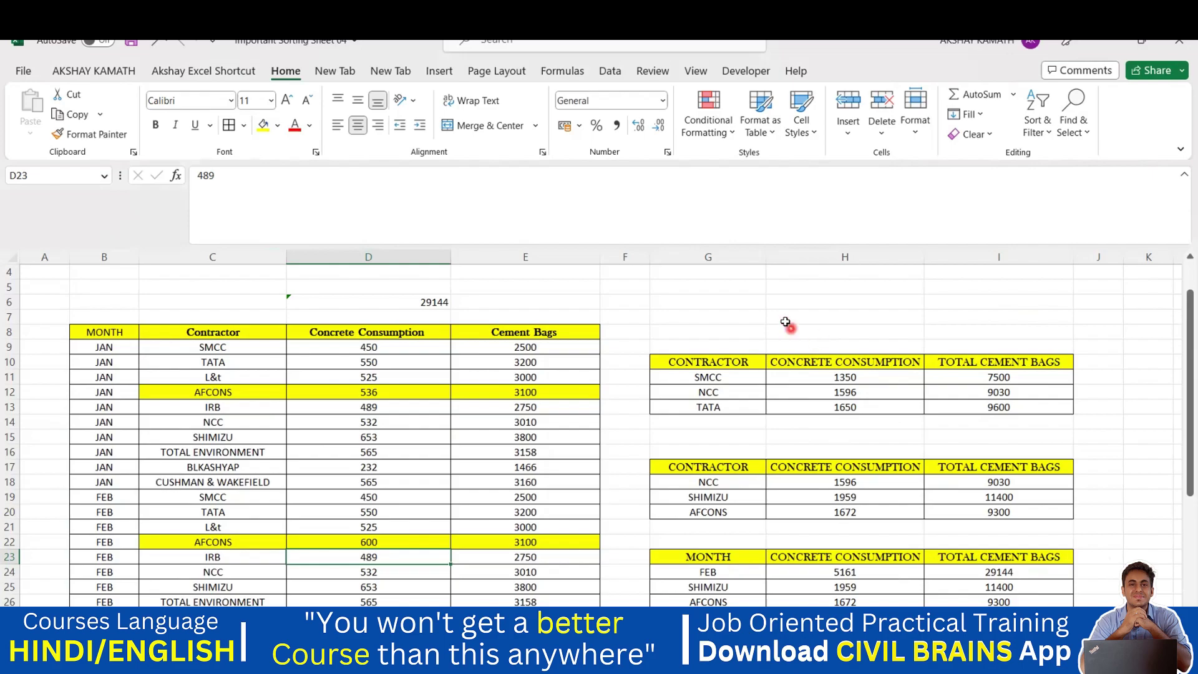
scroll(747, 387, "down", 7)
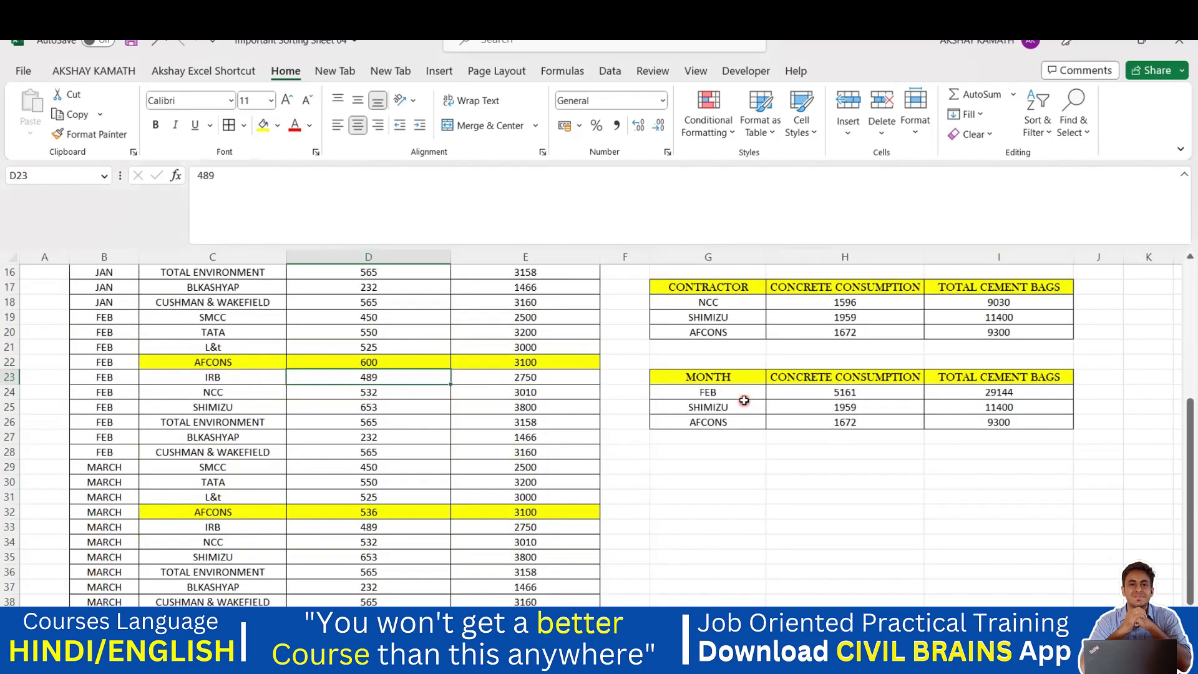
scroll(745, 403, "up", 7)
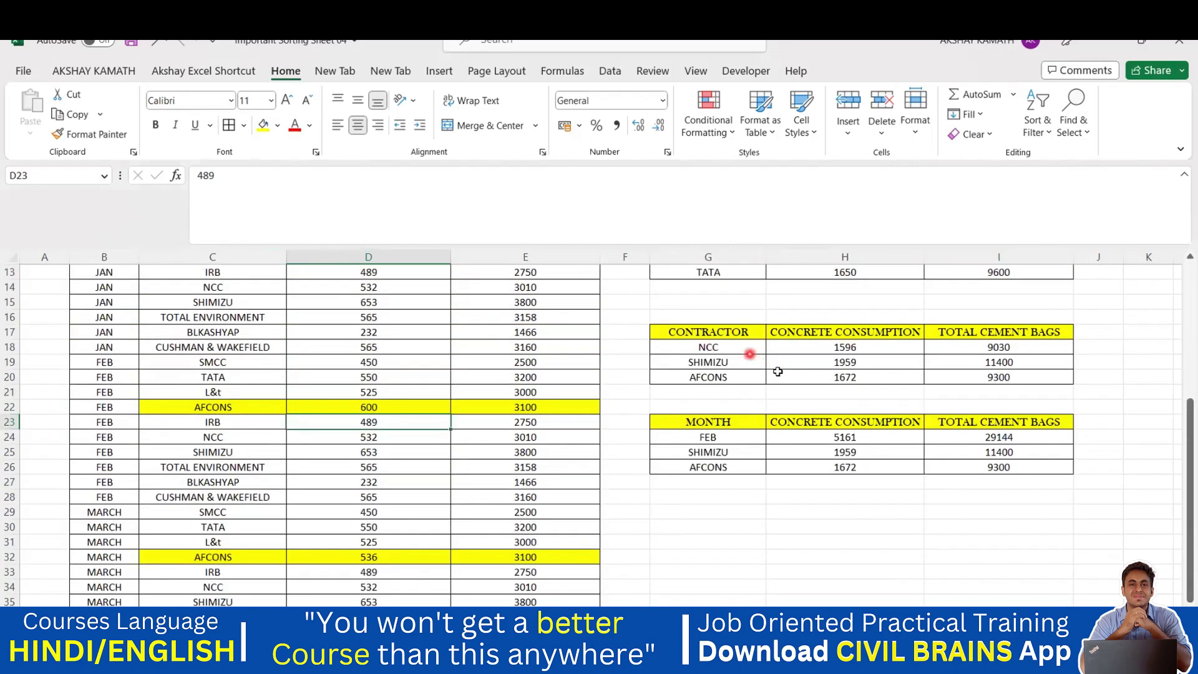
scroll(869, 424, "down", 5)
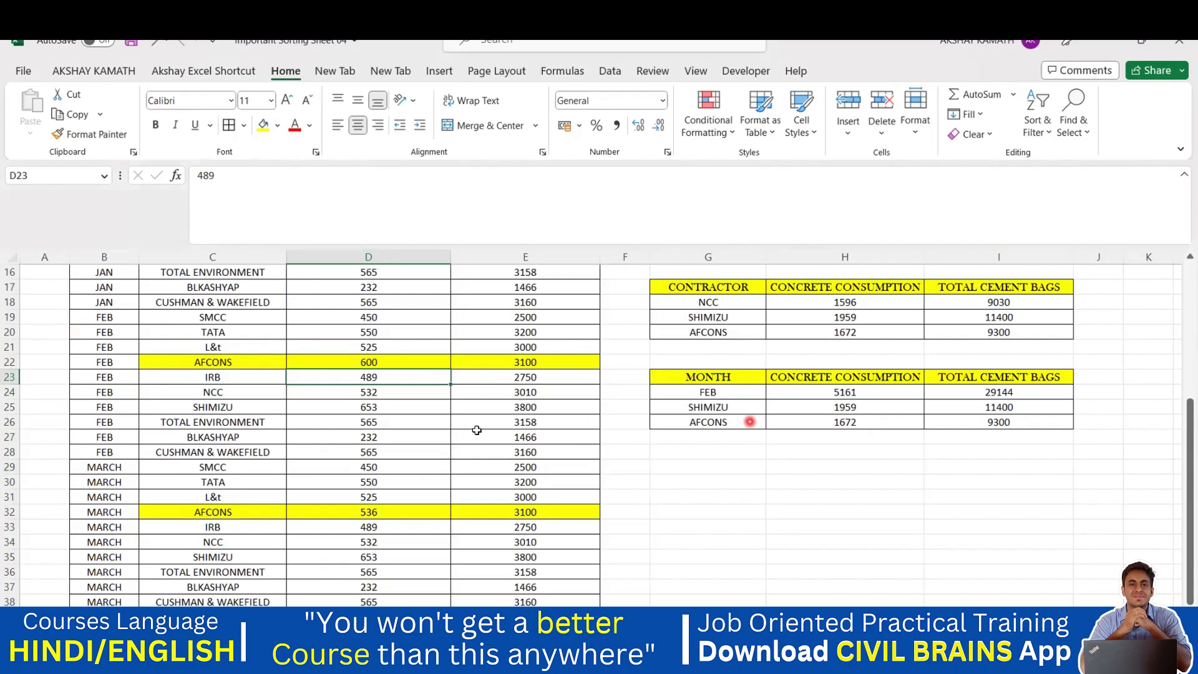
Switch to the Conditional Formatting 06 workbook and go through the StudentName table to its end.
mouse_move(839, 660)
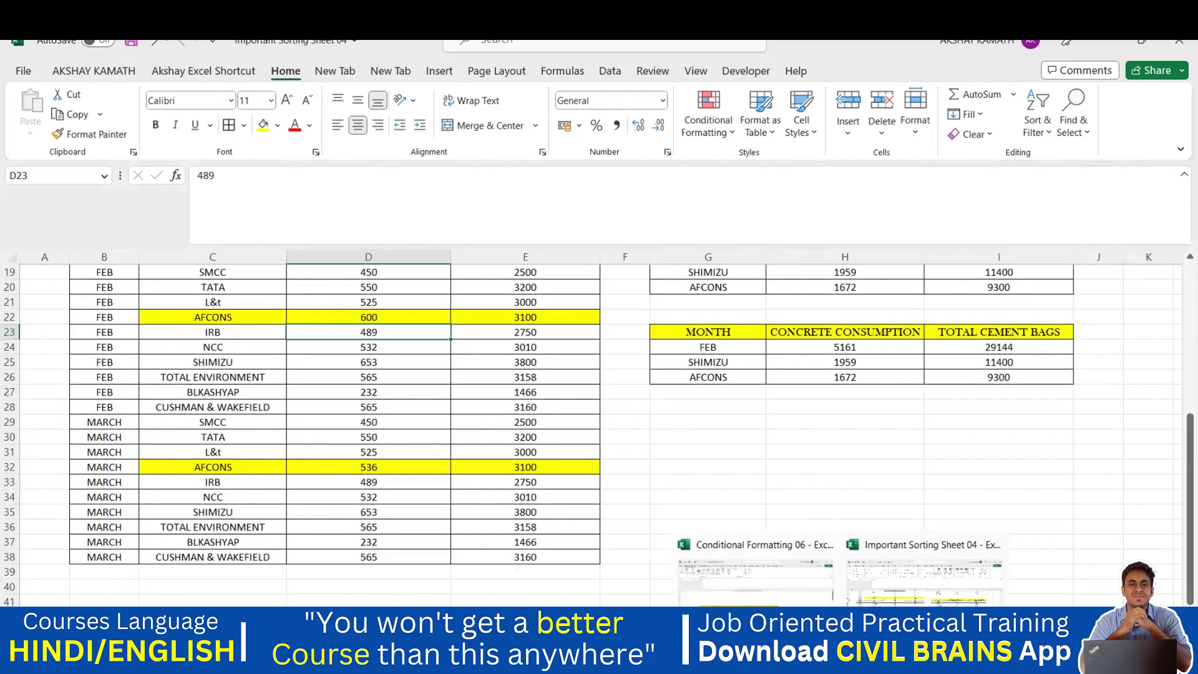
left_click(777, 600)
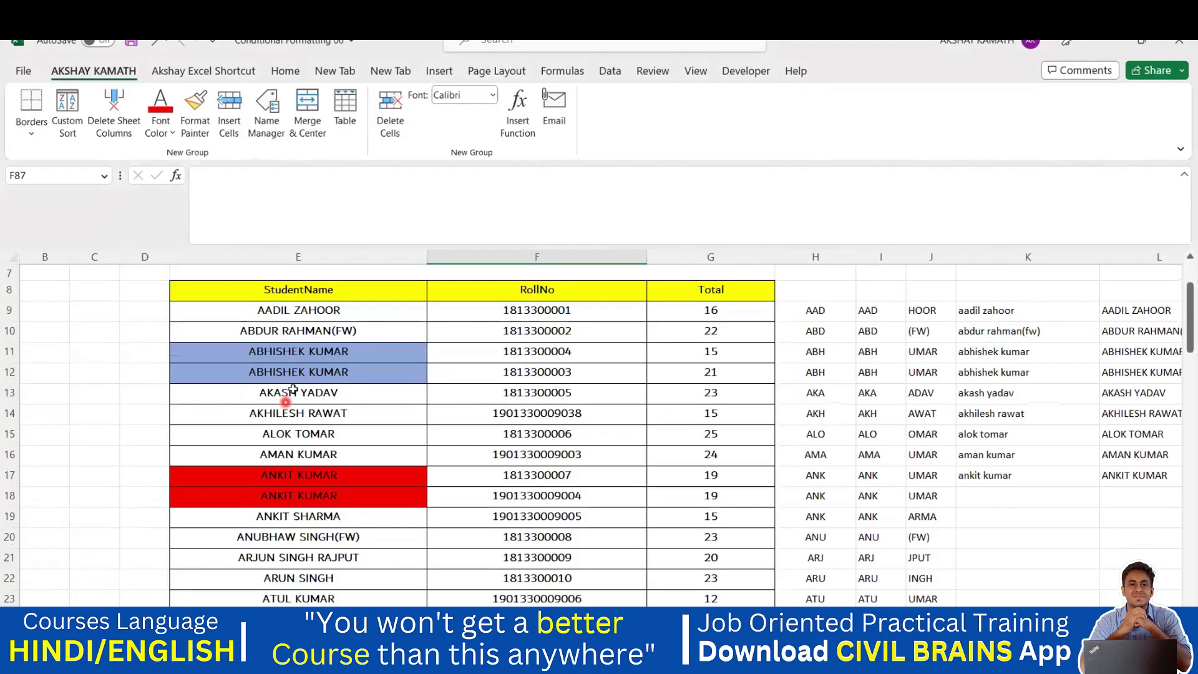
scroll(297, 387, "down", 17)
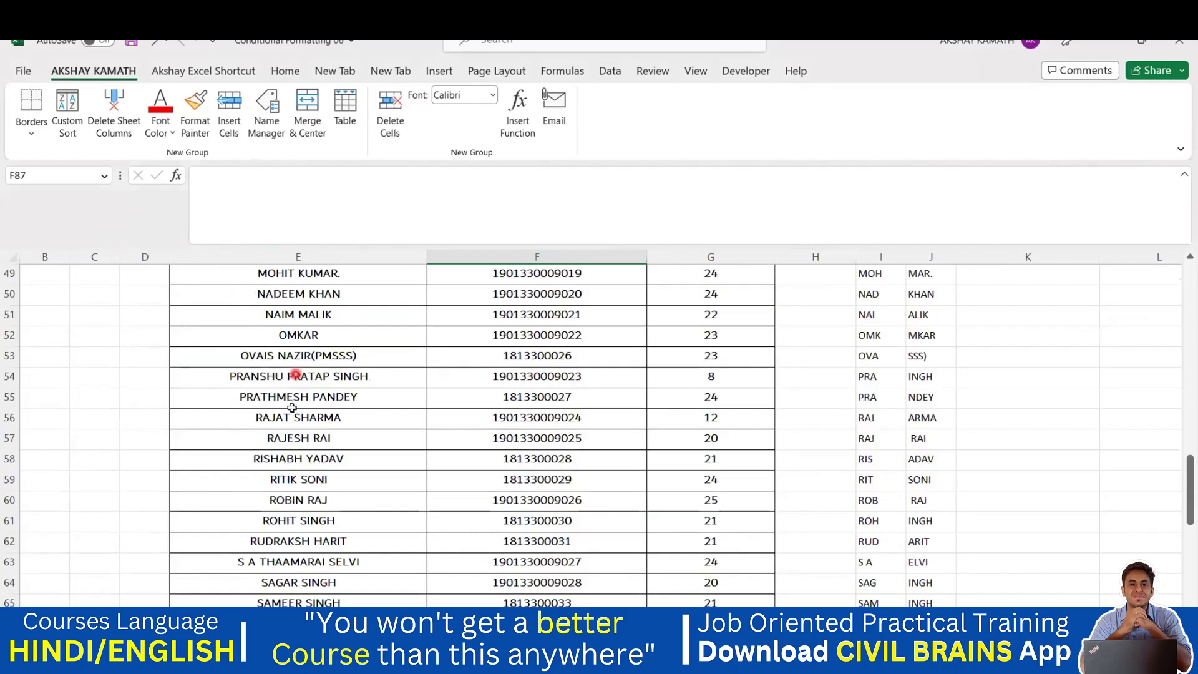
scroll(291, 464, "down", 6)
scroll(313, 409, "up", 10)
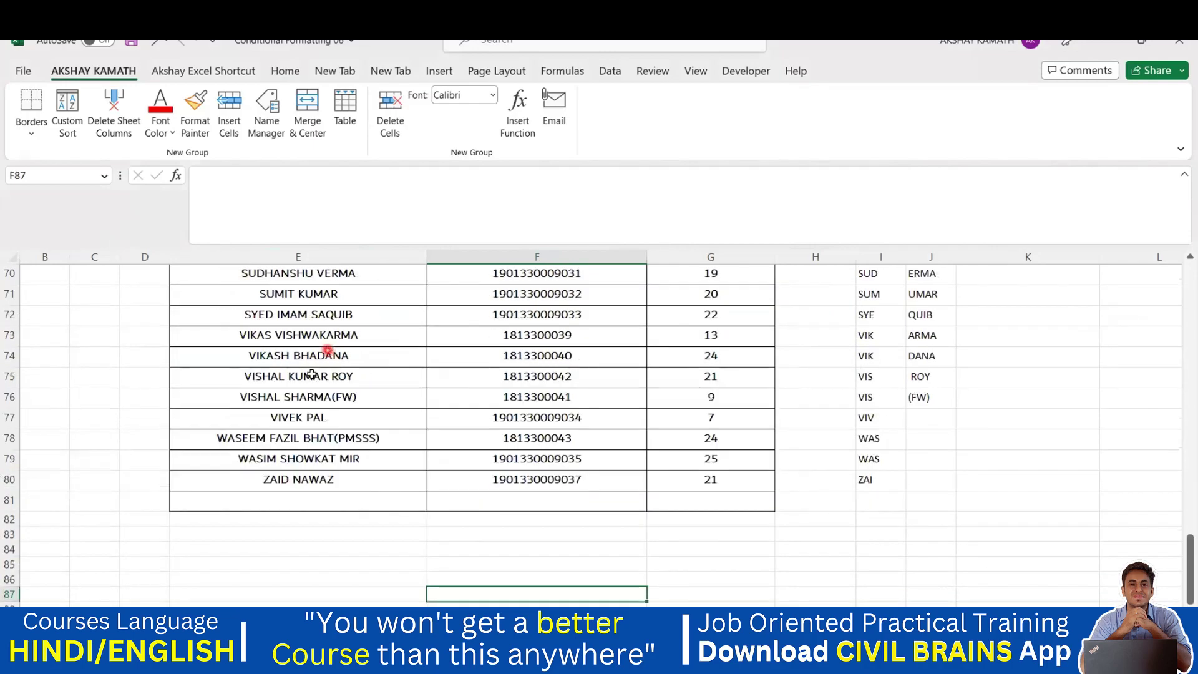
scroll(297, 297, "up", 4)
scroll(307, 420, "down", 7)
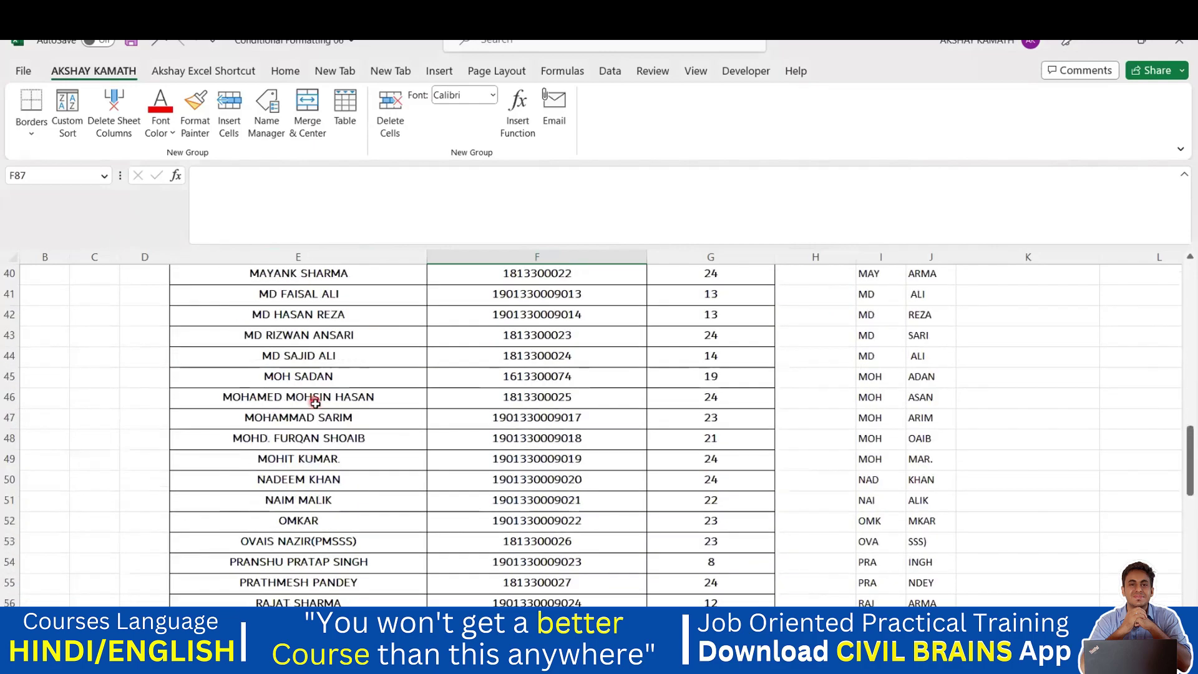
scroll(316, 406, "down", 7)
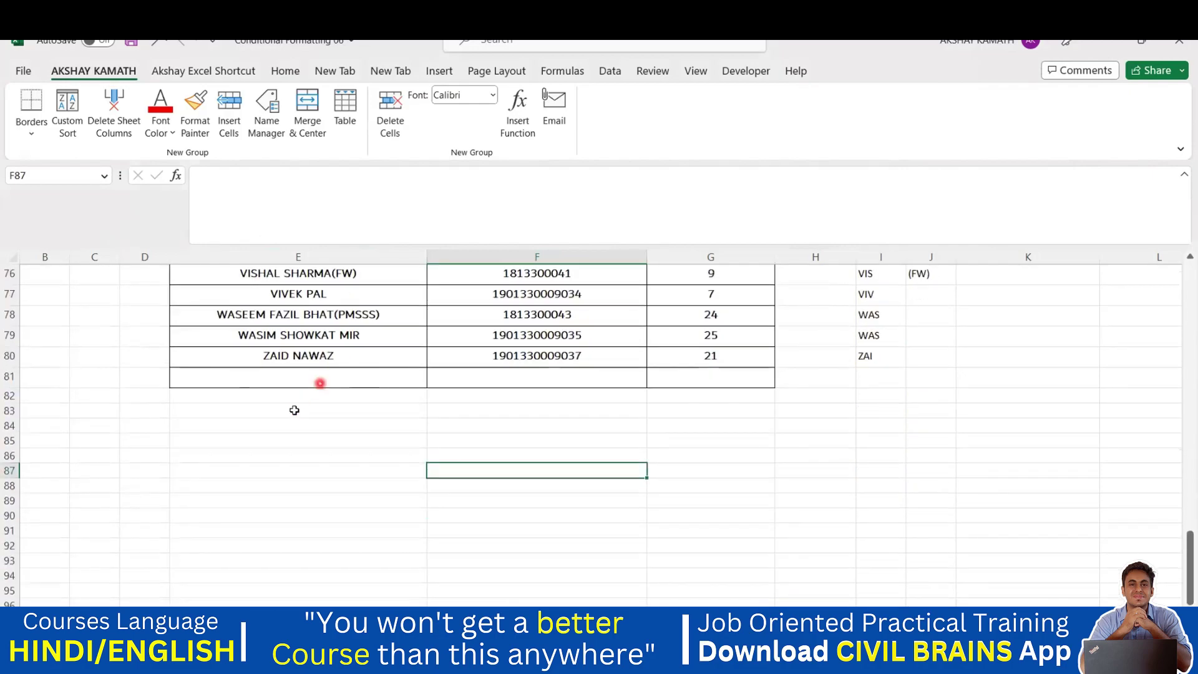
Count the student names in E83, below the table, with the formula =COUNTA(E9:E80).
left_click(295, 407)
double_click(296, 407)
type("=")
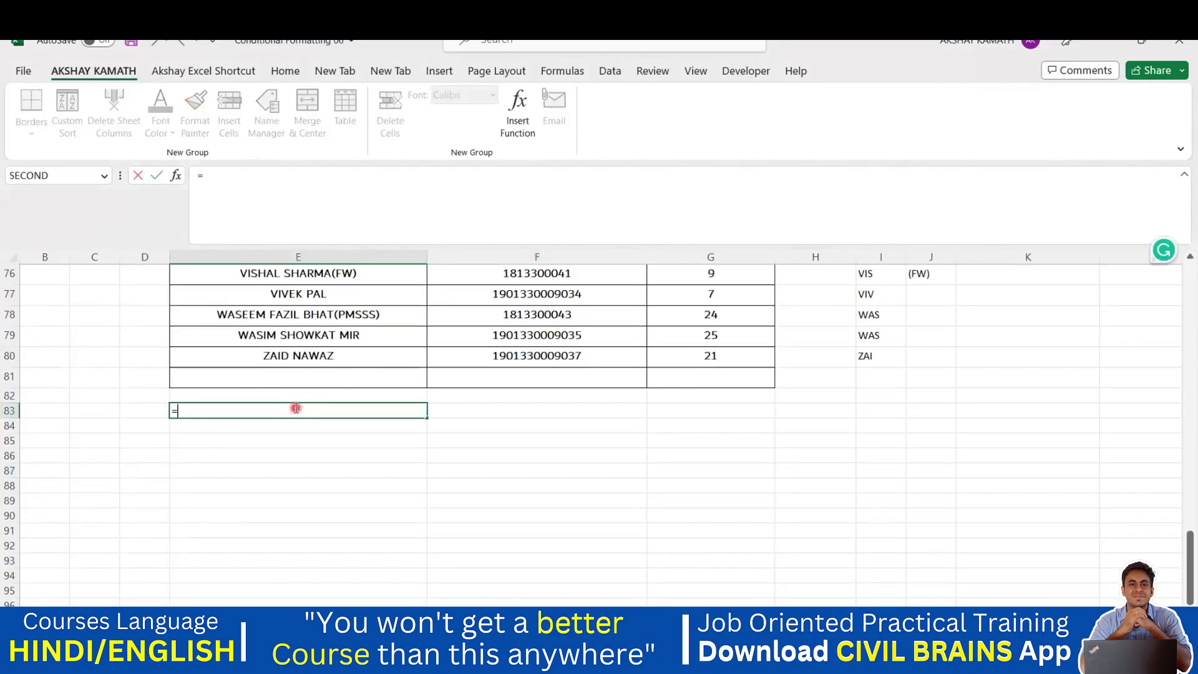
type("COUNT")
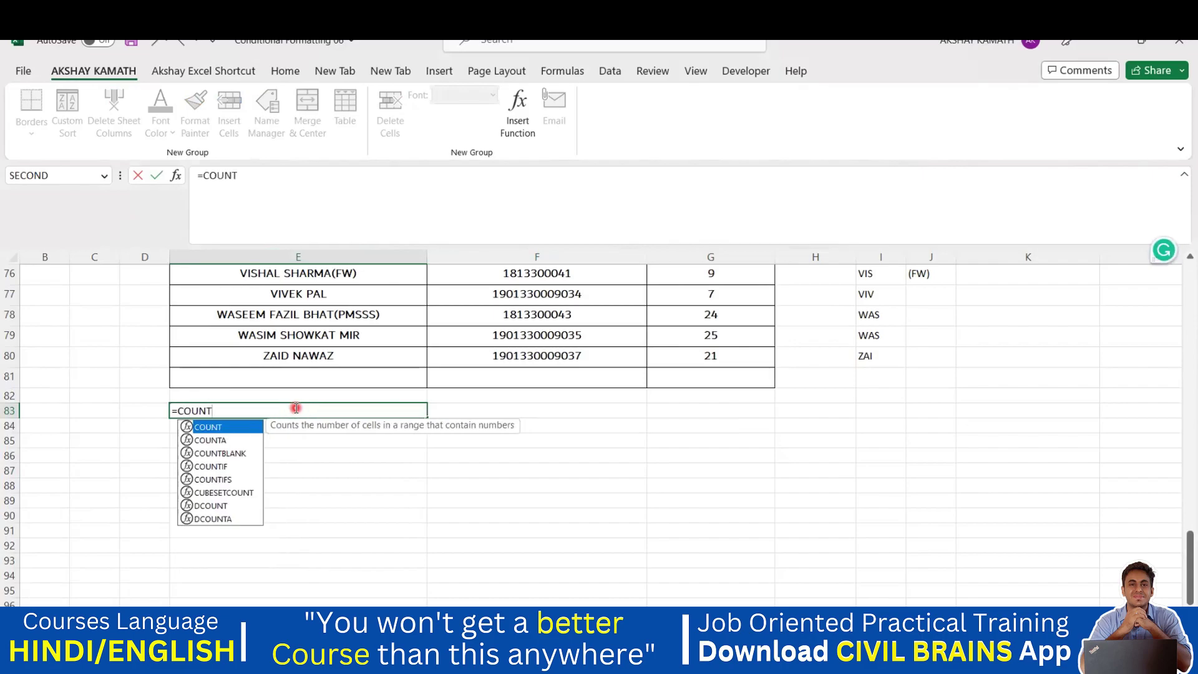
left_click(234, 441)
double_click(233, 440)
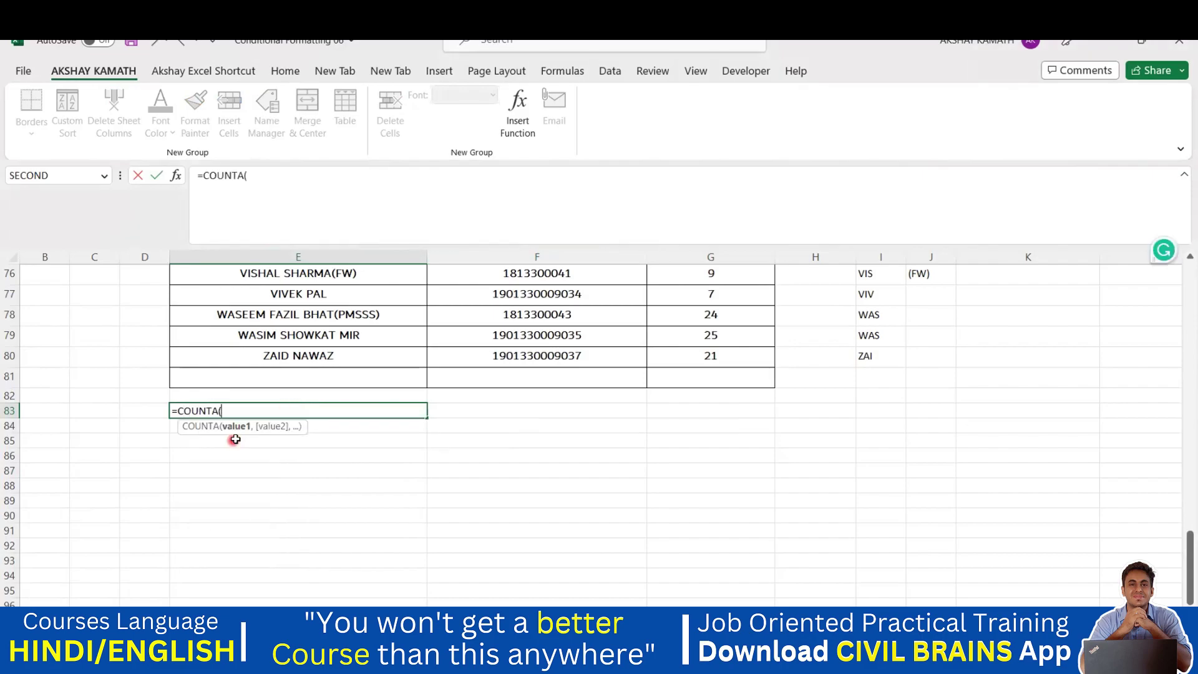
scroll(235, 439, "up", 20)
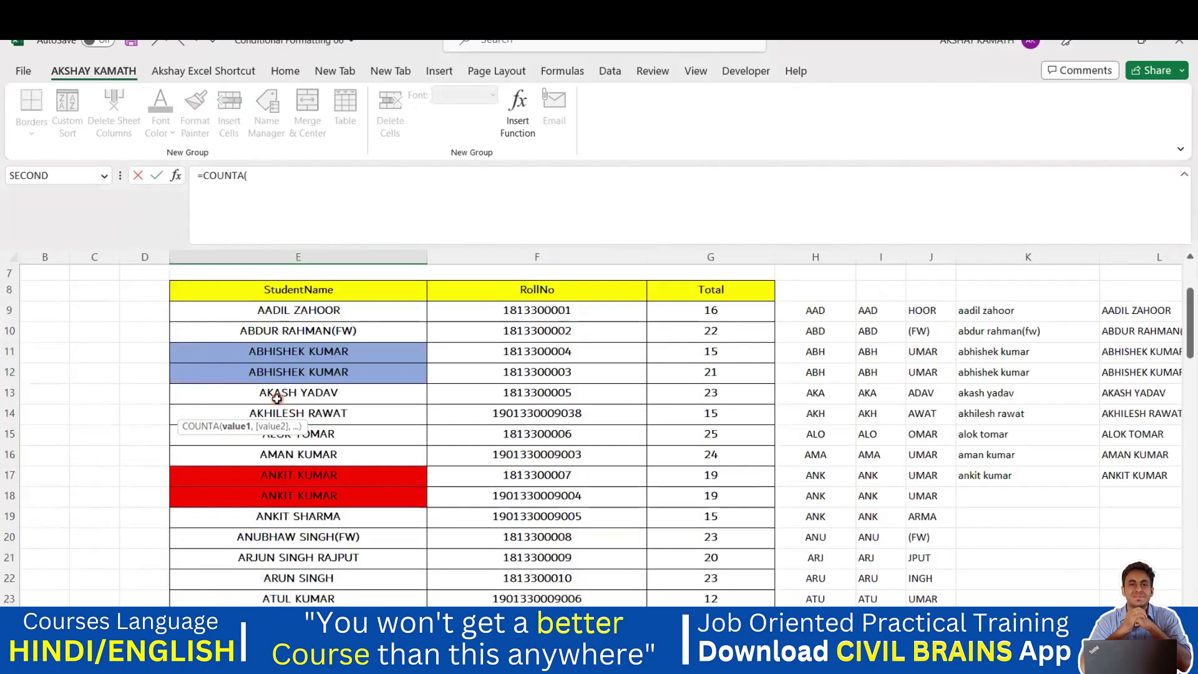
scroll(276, 398, "up", 2)
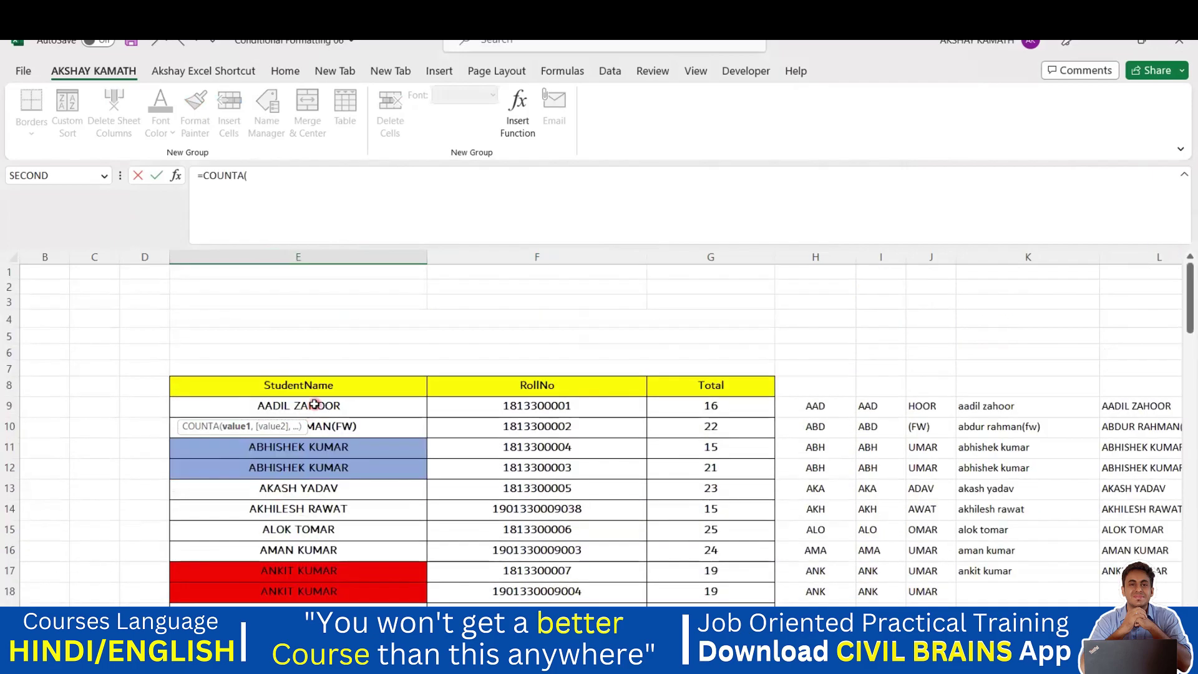
left_click_drag(315, 403, 313, 561)
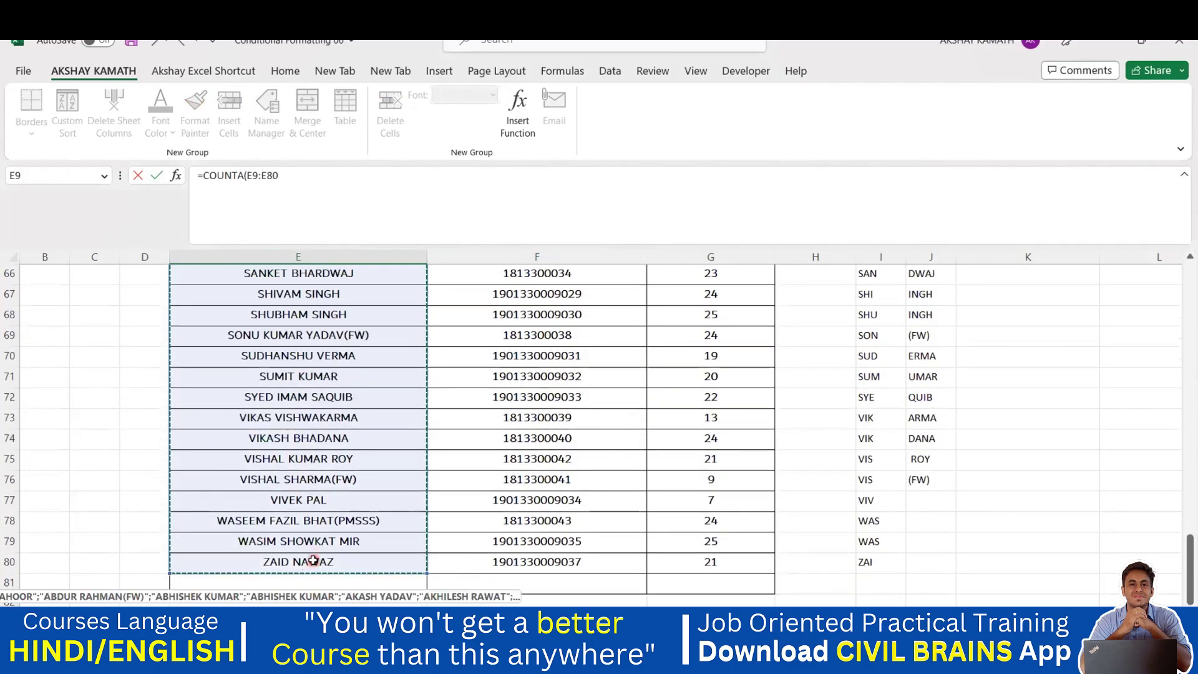
type(")")
key("Return")
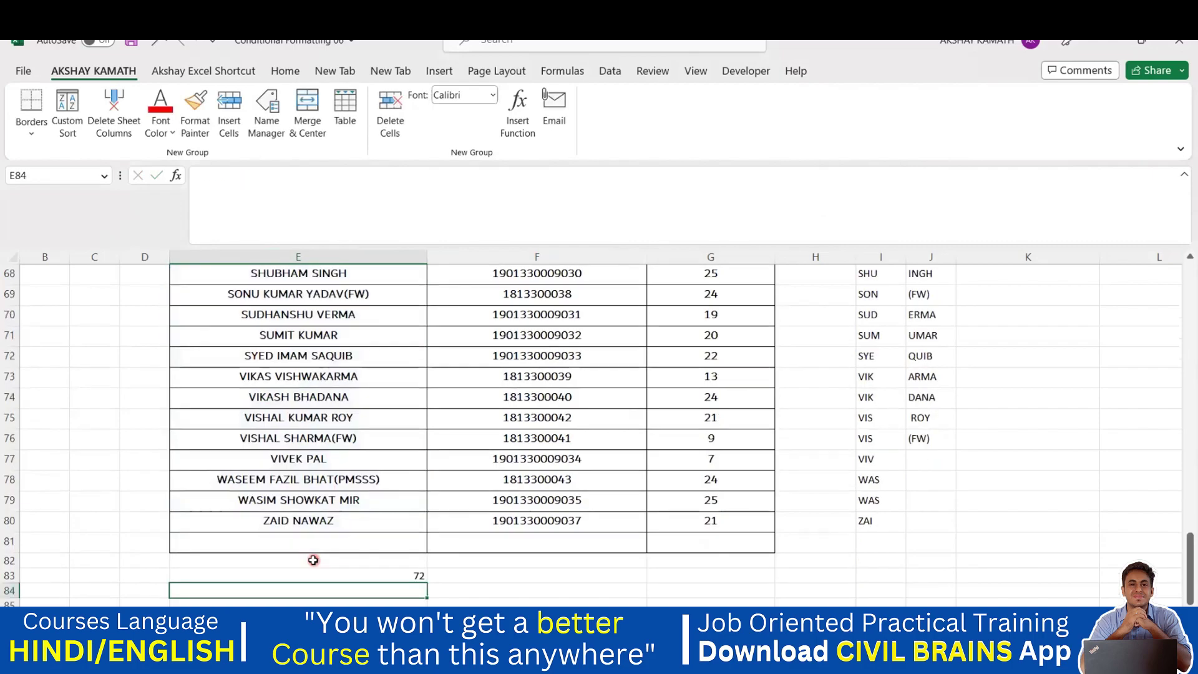
Examine the COUNTA formula in E83 and the StudentName range it covers.
left_click(409, 574)
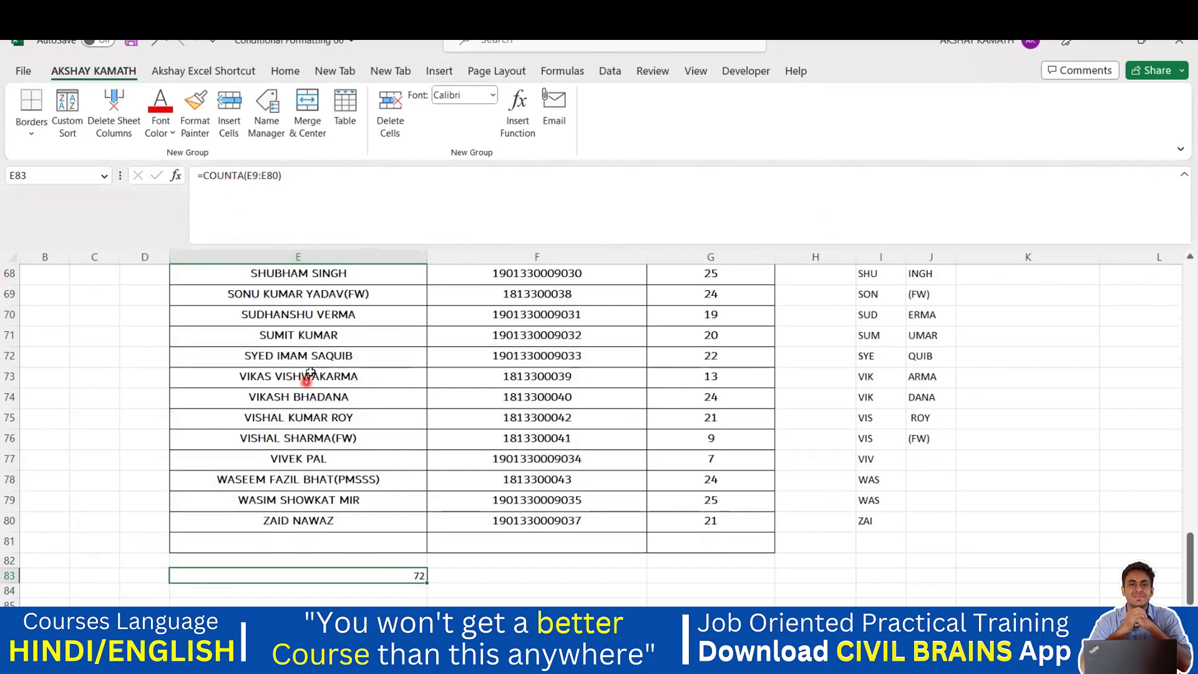
scroll(310, 374, "up", 10)
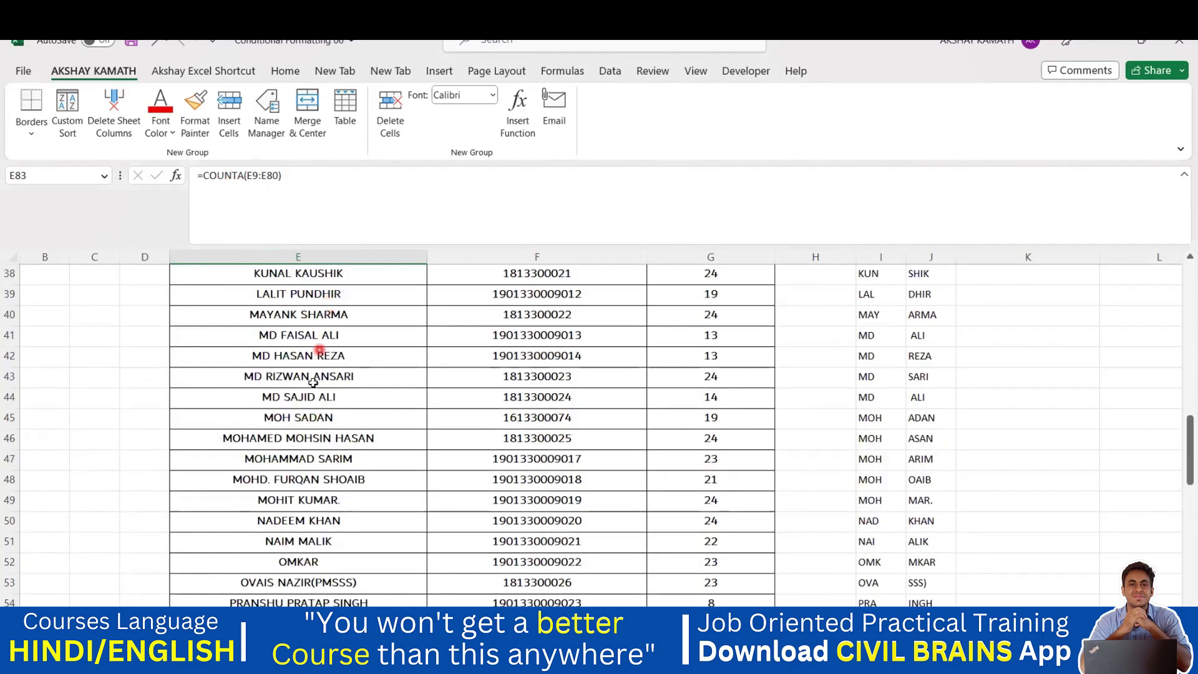
scroll(349, 377, "up", 1)
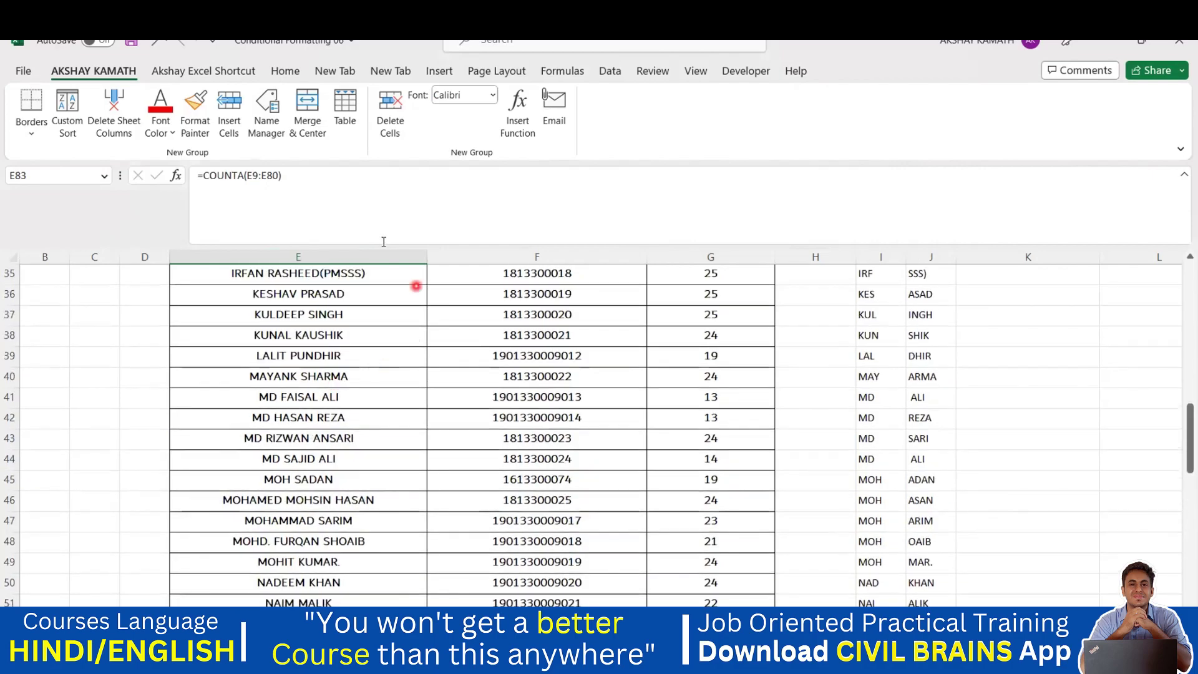
left_click(353, 187)
key("Return")
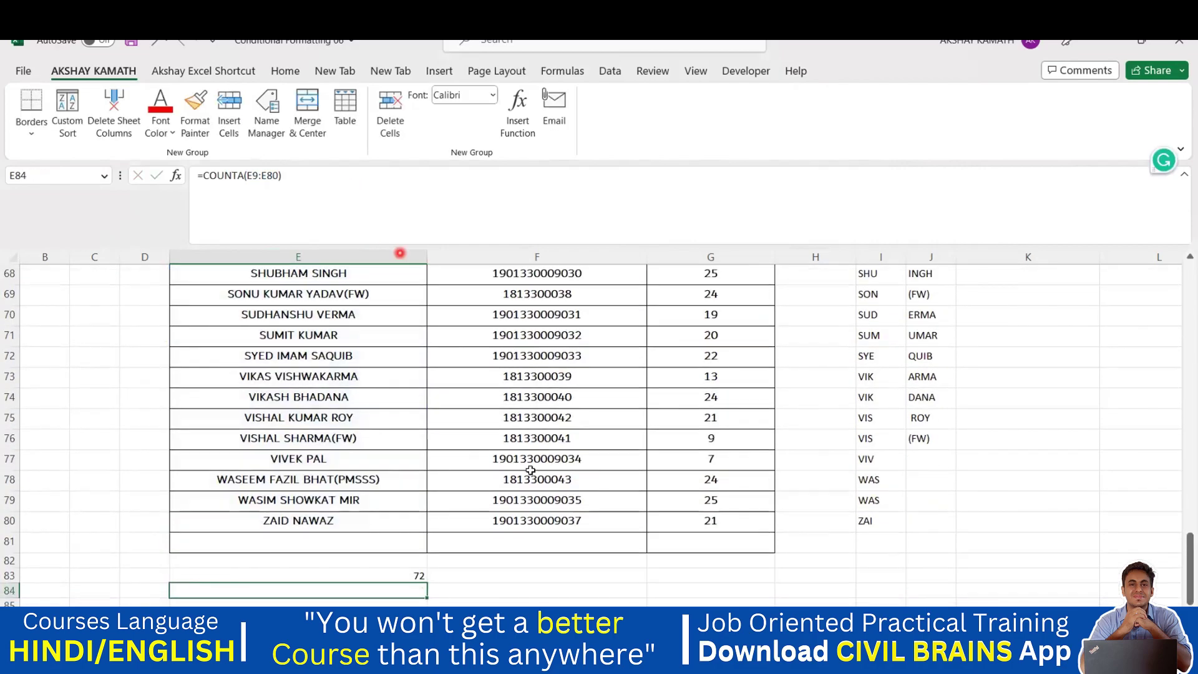
scroll(530, 469, "down", 1)
left_click(404, 514)
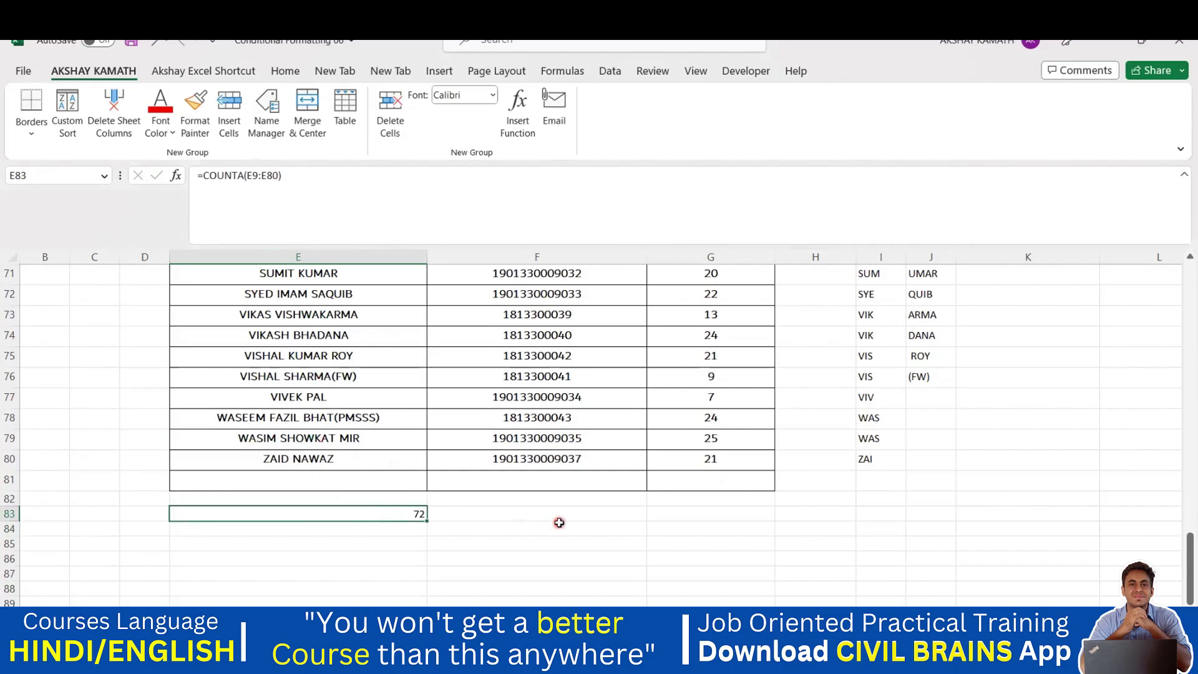
Look over the start of the student table, including the colour-highlighted rows in the StudentName column.
scroll(559, 523, "up", 18)
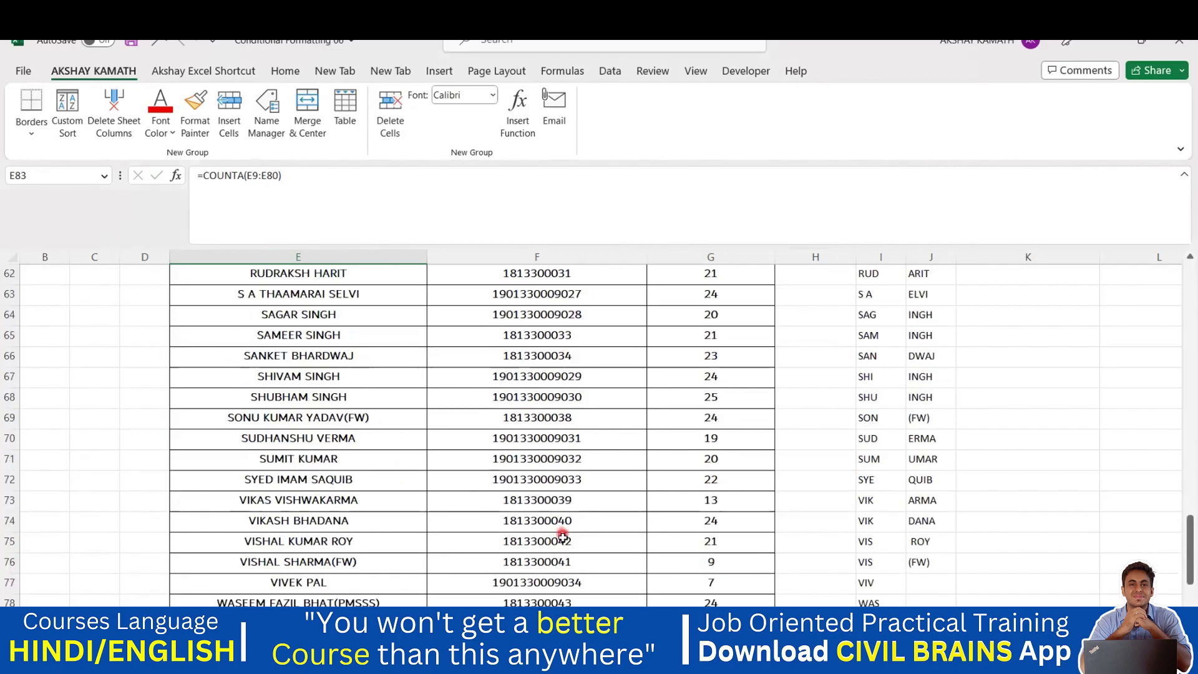
scroll(366, 486, "up", 5)
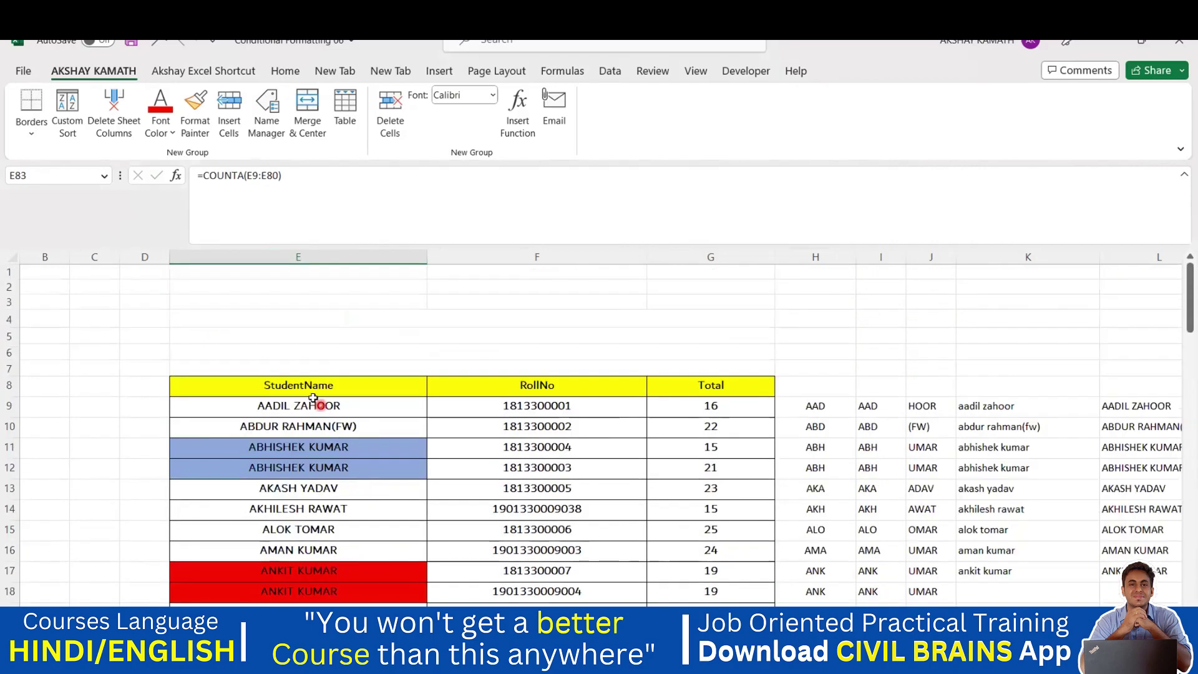
scroll(308, 422, "down", 3)
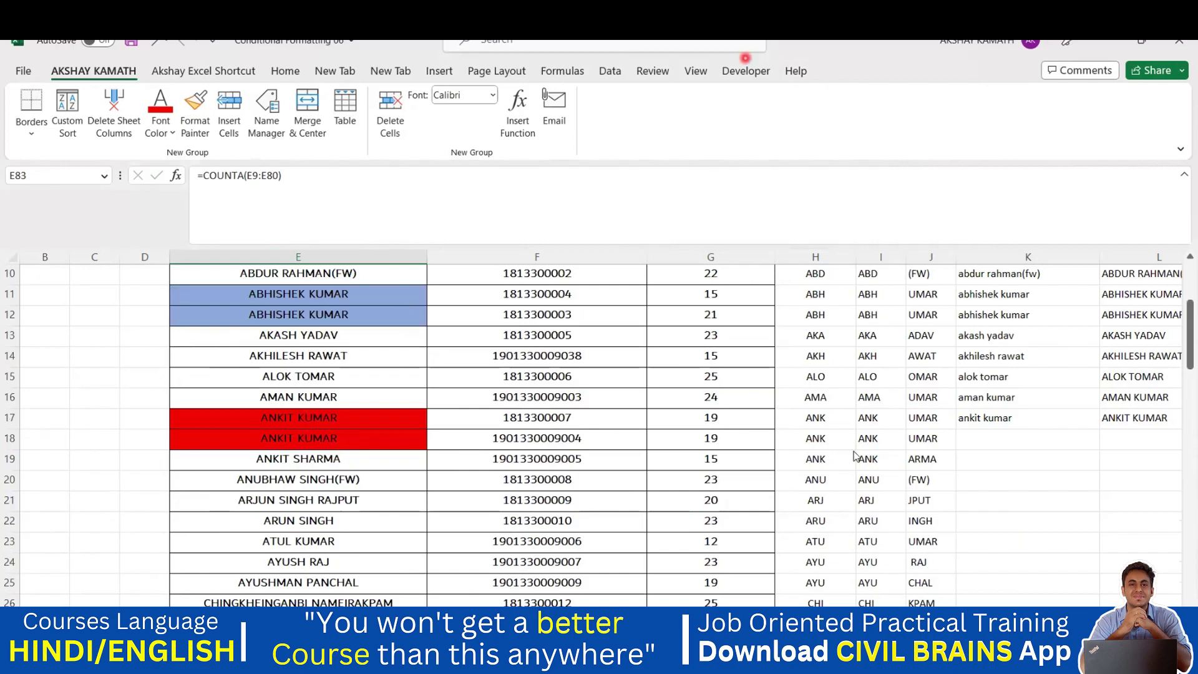
scroll(855, 456, "up", 3)
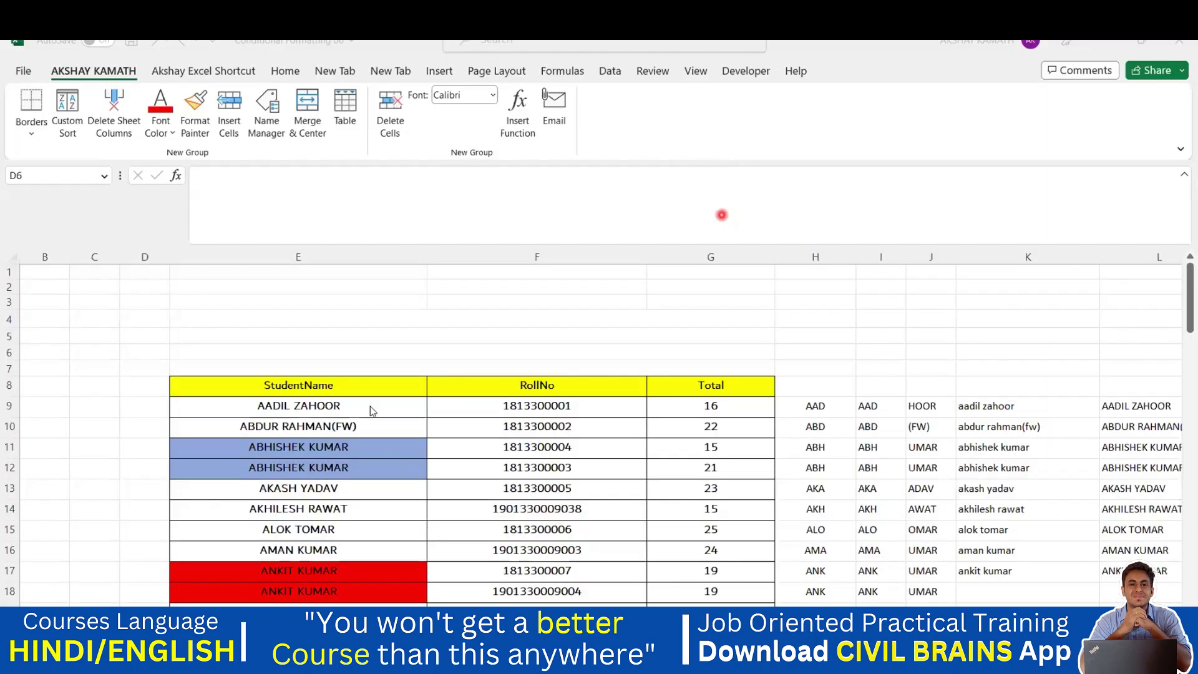
scroll(358, 411, "down", 3)
scroll(358, 410, "up", 2)
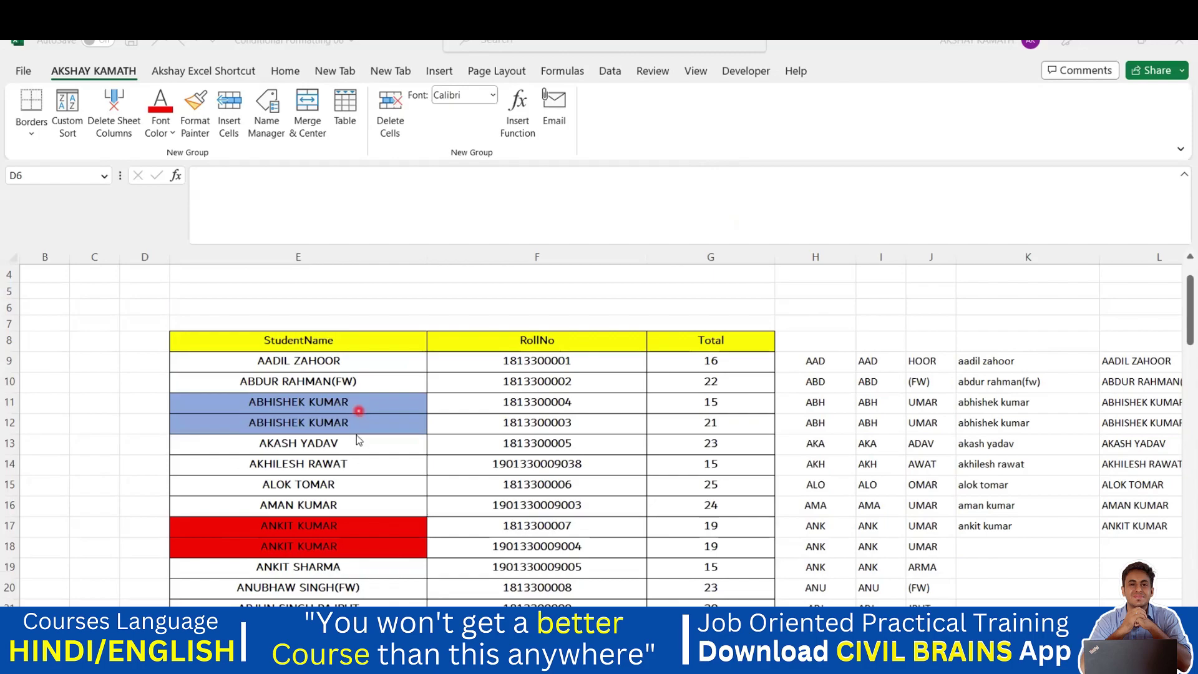
scroll(357, 437, "down", 1)
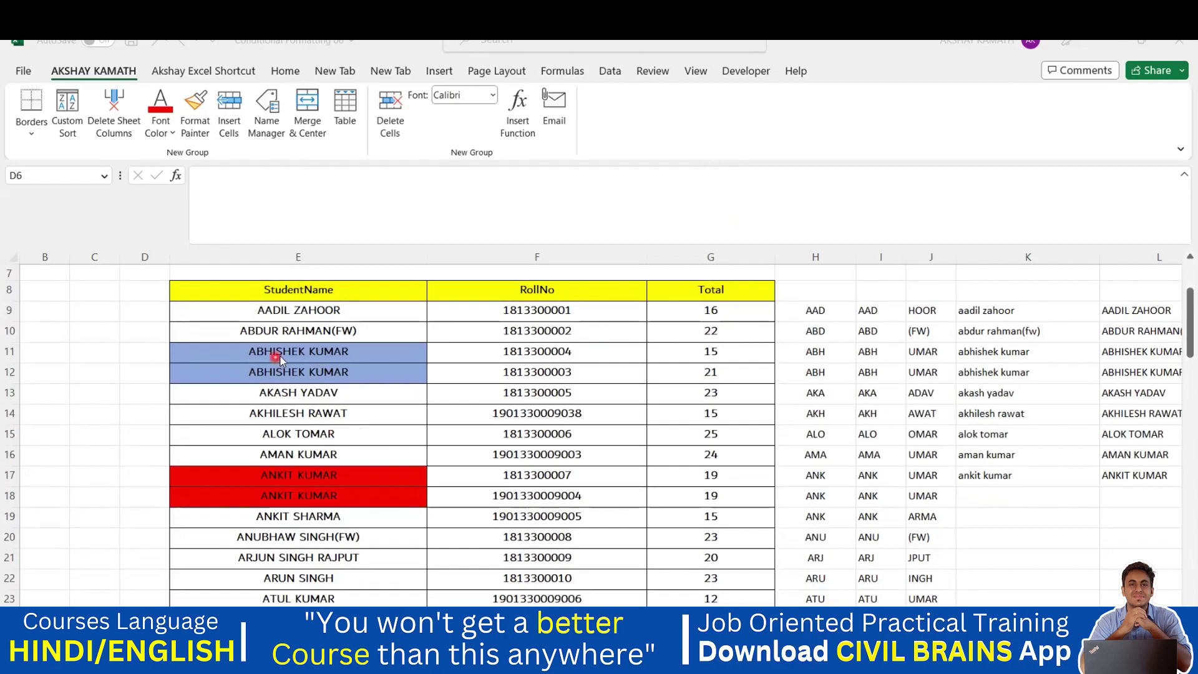
scroll(348, 373, "down", 1)
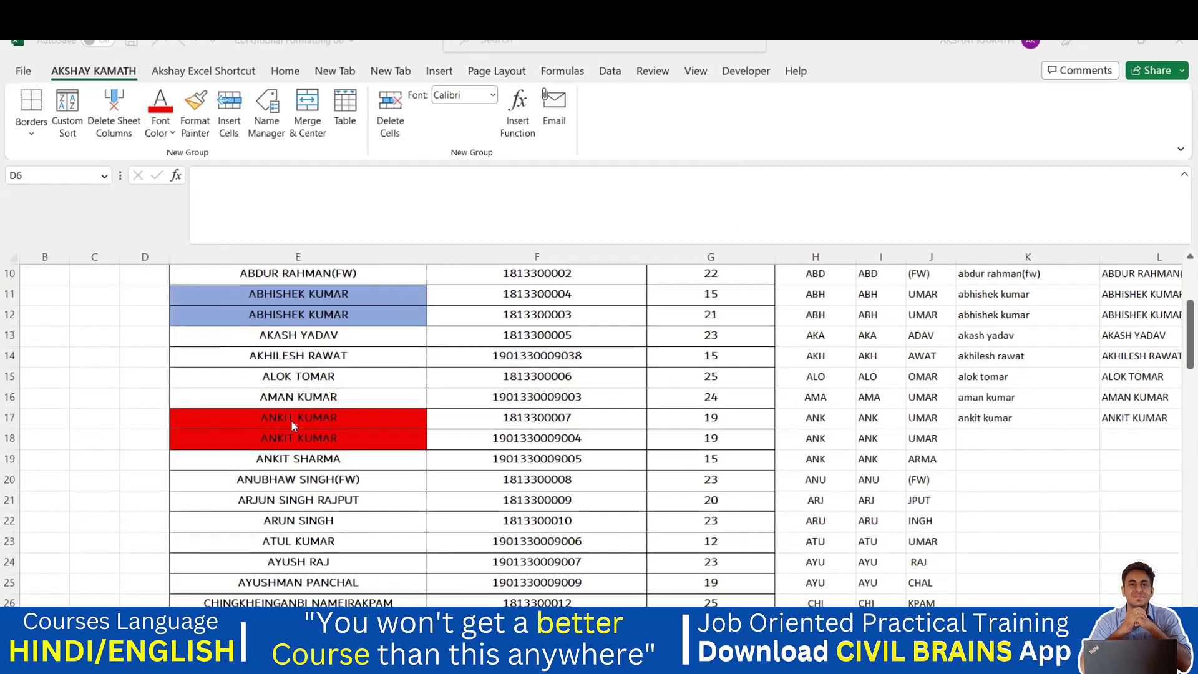
Look through the names in the StudentName column and return to the first rows of the table.
scroll(325, 443, "down", 4)
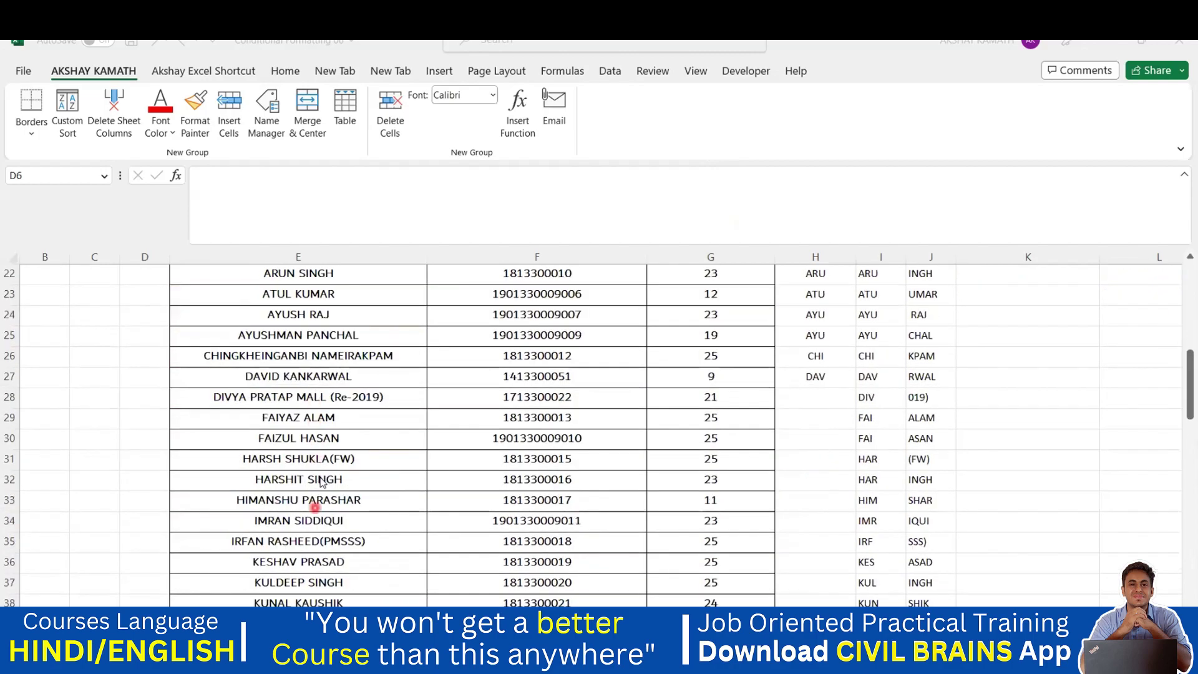
scroll(318, 487, "down", 1)
scroll(312, 437, "down", 2)
scroll(307, 444, "down", 1)
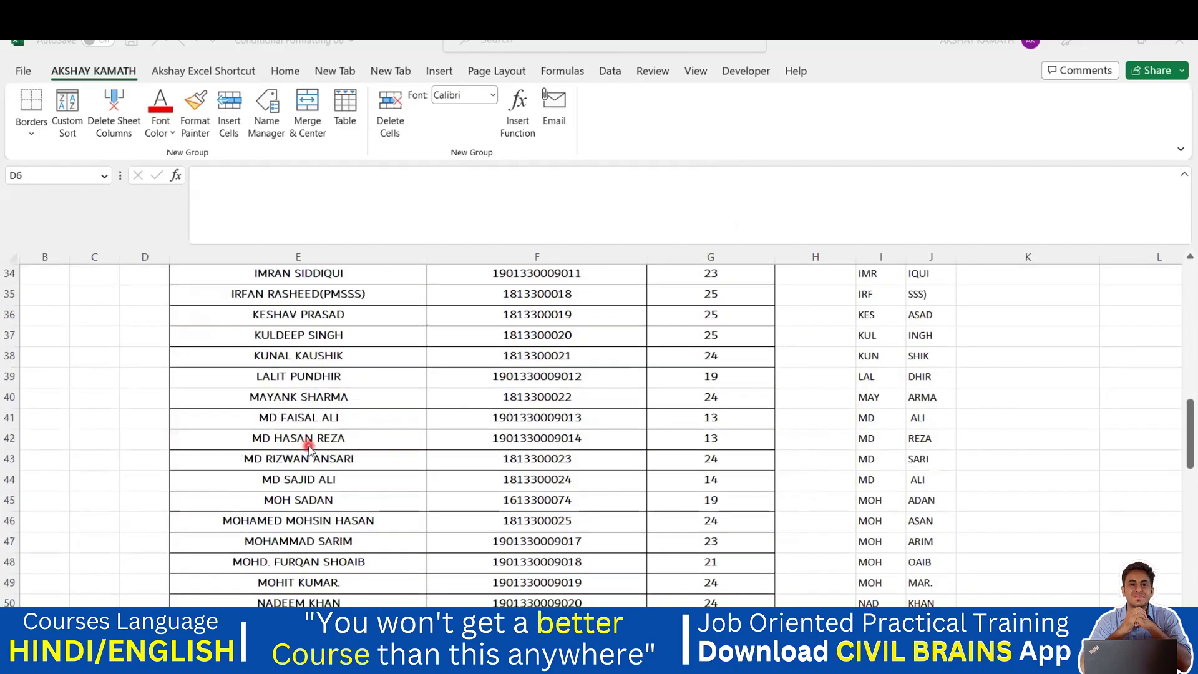
scroll(312, 449, "up", 11)
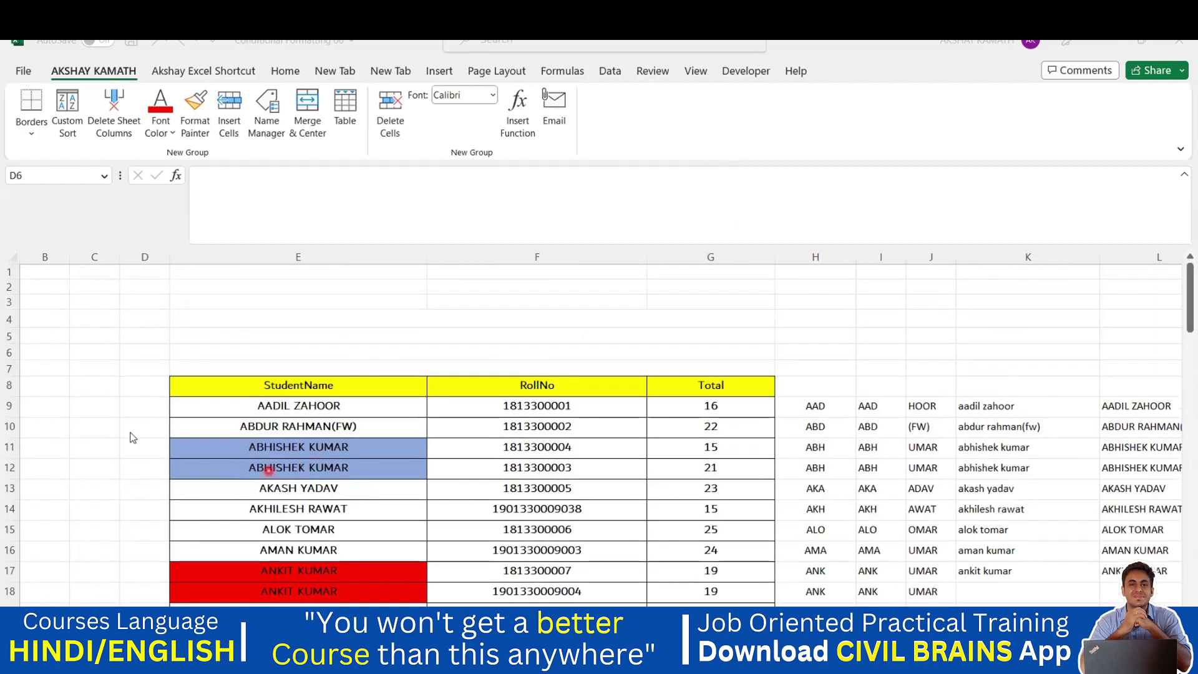
left_click(129, 400)
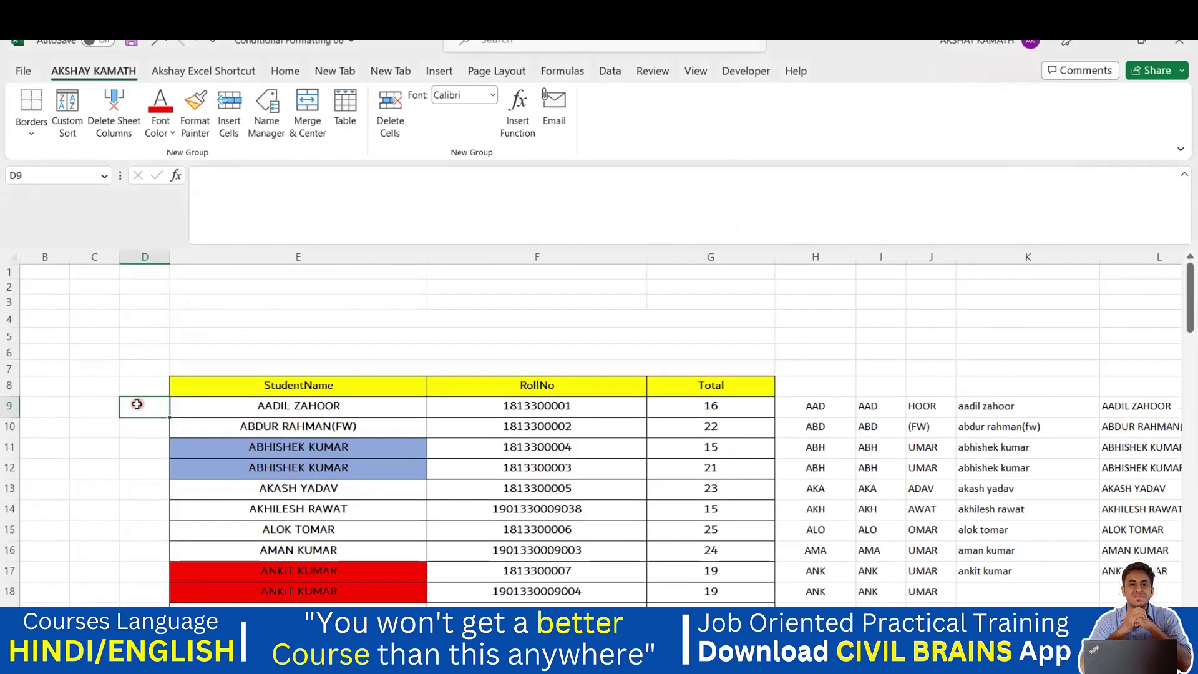
type("=")
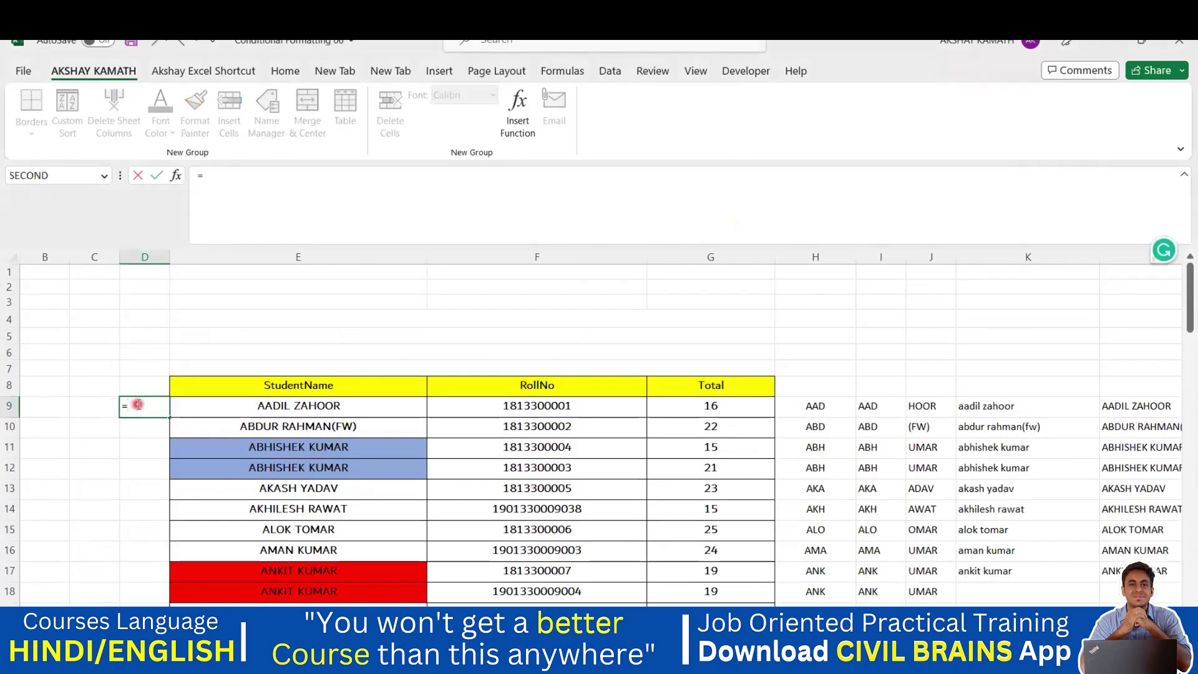
type("COUN")
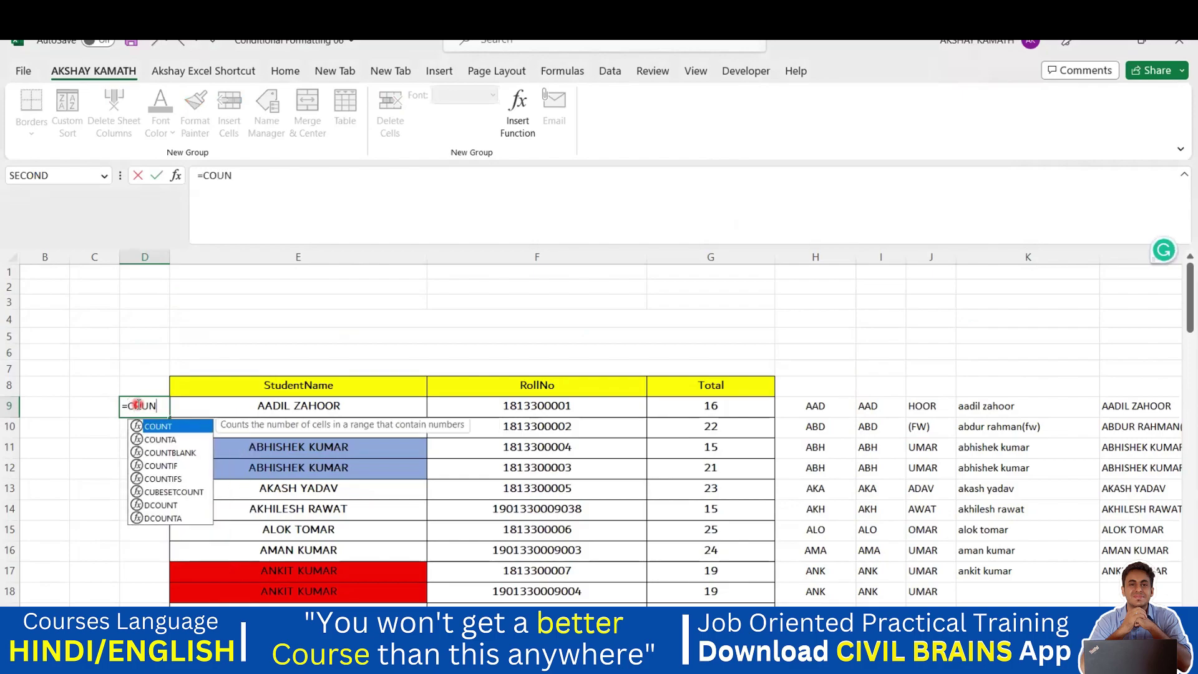
type("TIF")
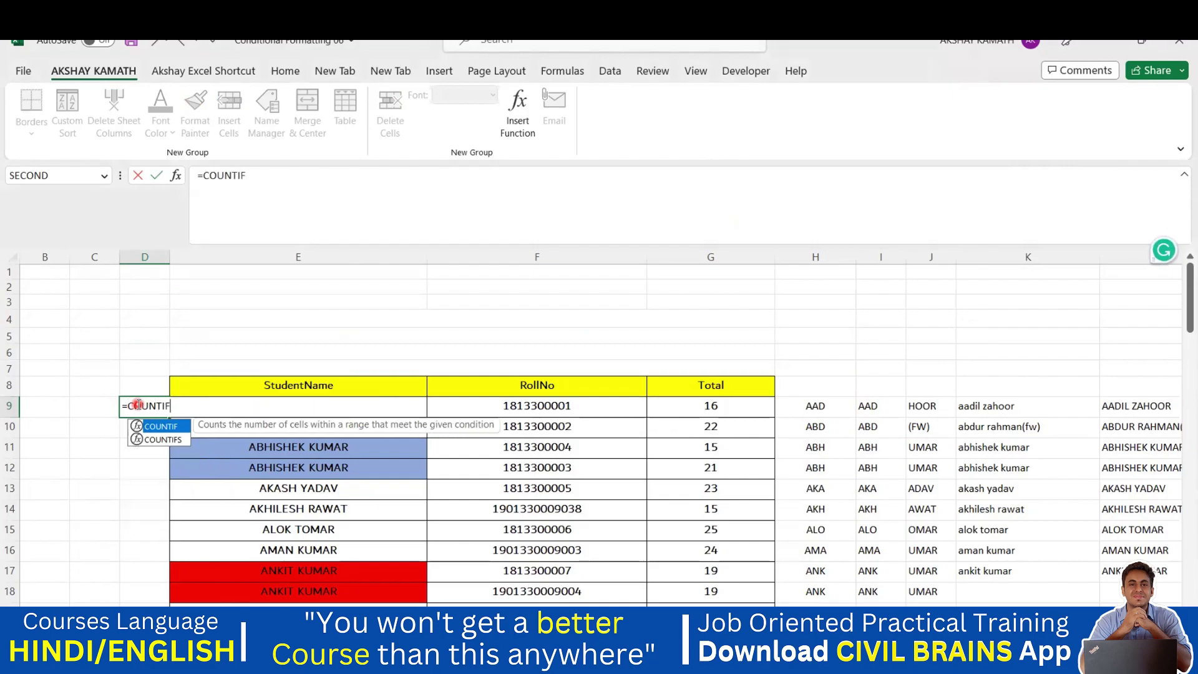
double_click(180, 428)
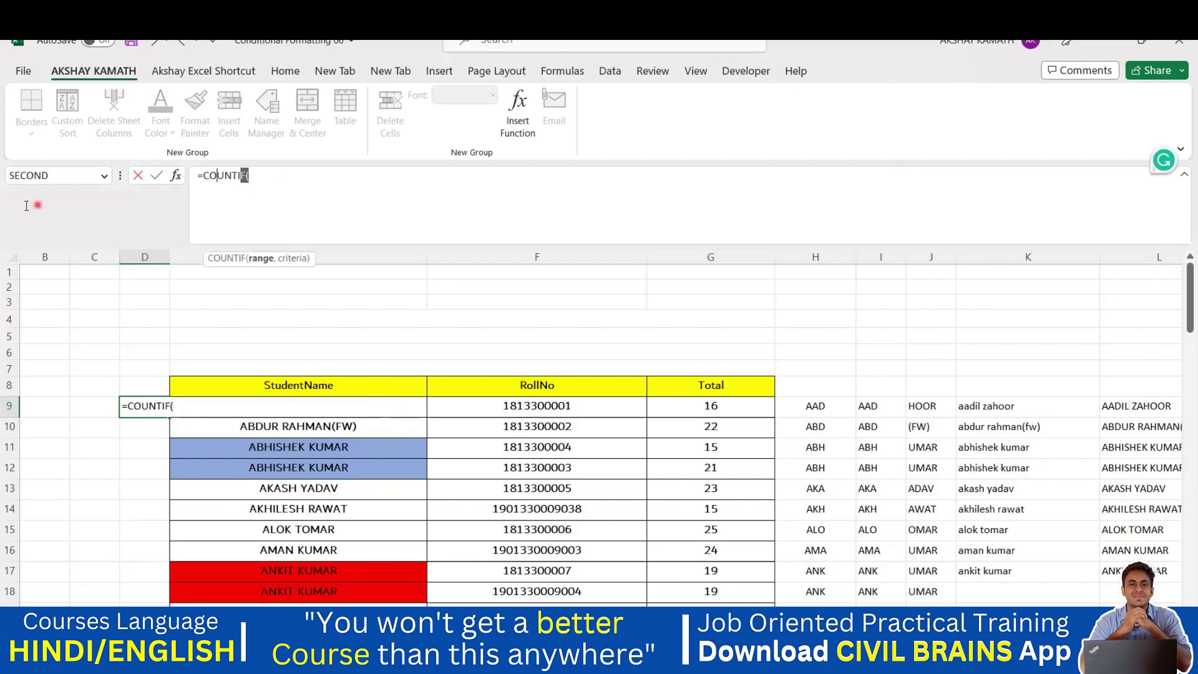
key("Escape")
left_click(144, 287)
Count how often the first student's name occurs by entering =COUNTIF(E9:E80,E9) in C9.
left_click(94, 405)
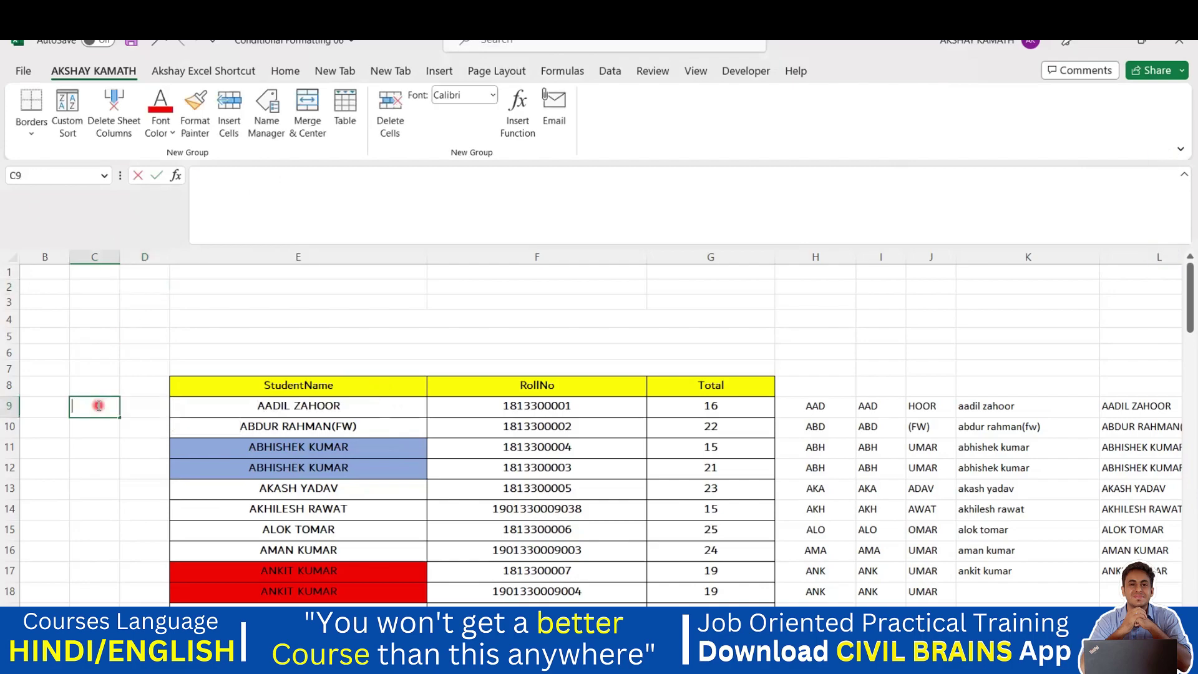
type("=COUN")
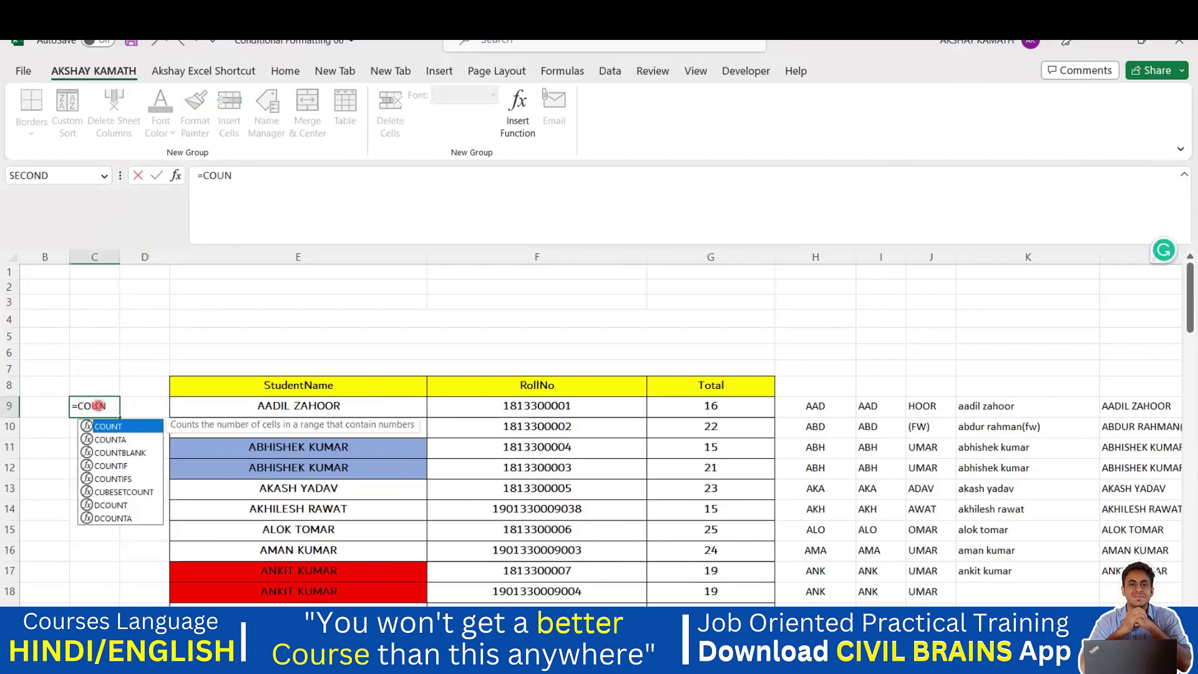
type("TIF(")
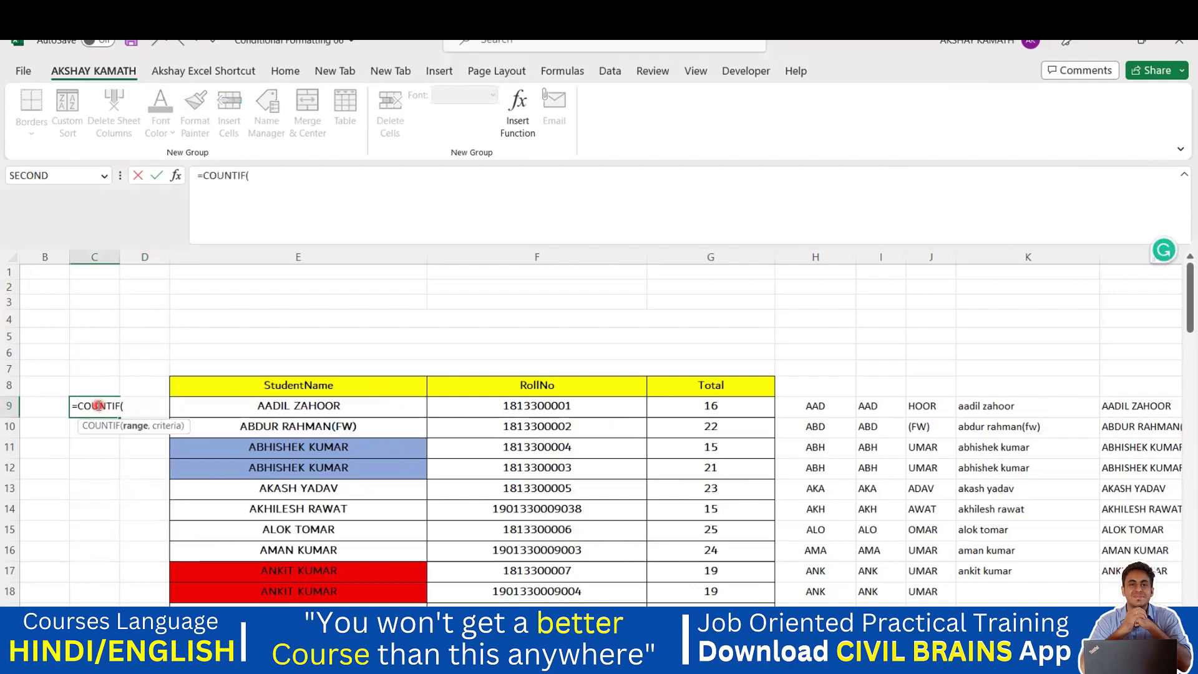
left_click_drag(278, 406, 289, 582)
type(",")
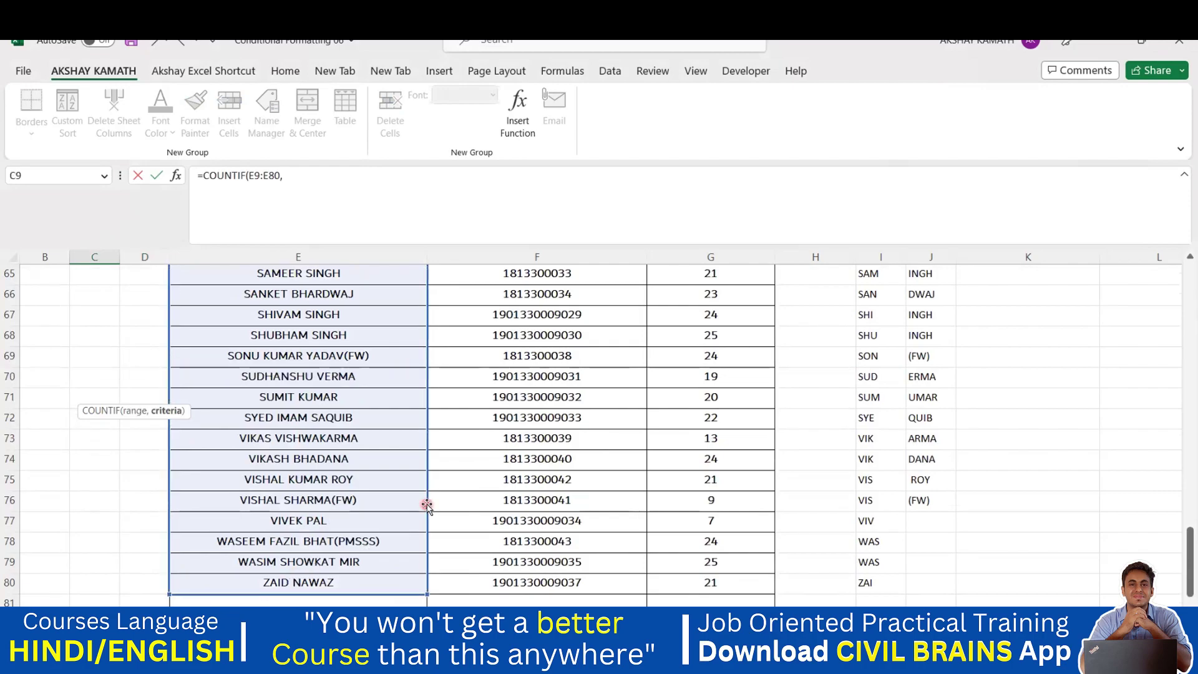
scroll(427, 504, "up", 20)
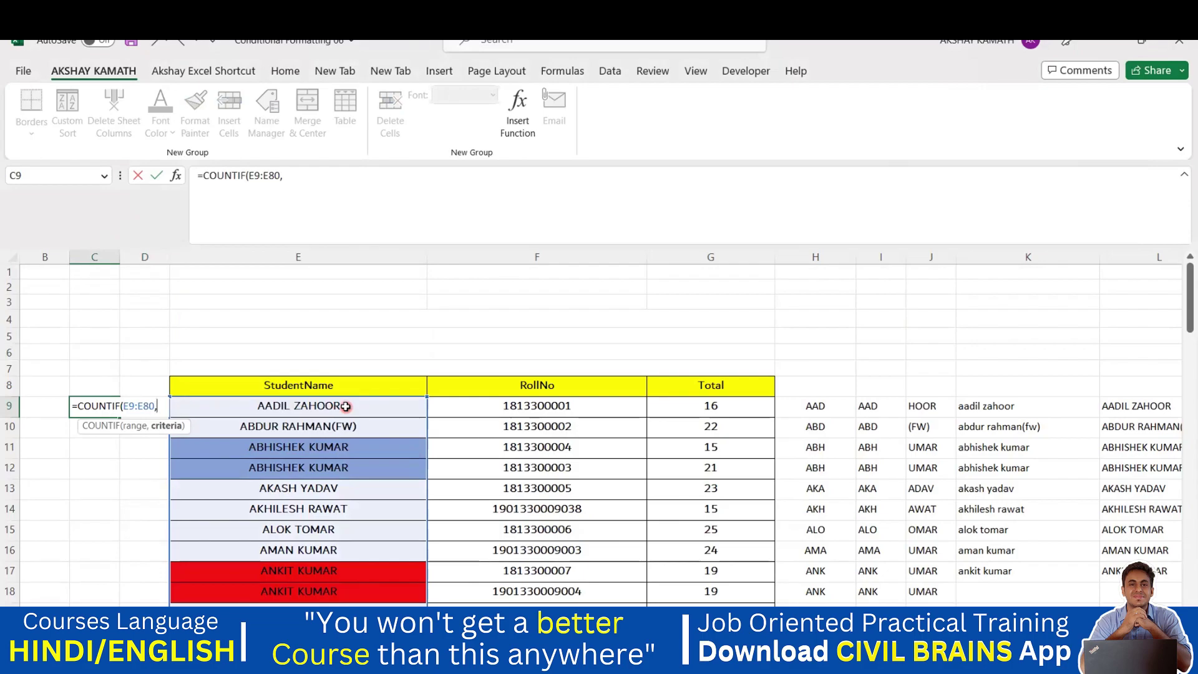
left_click(346, 406)
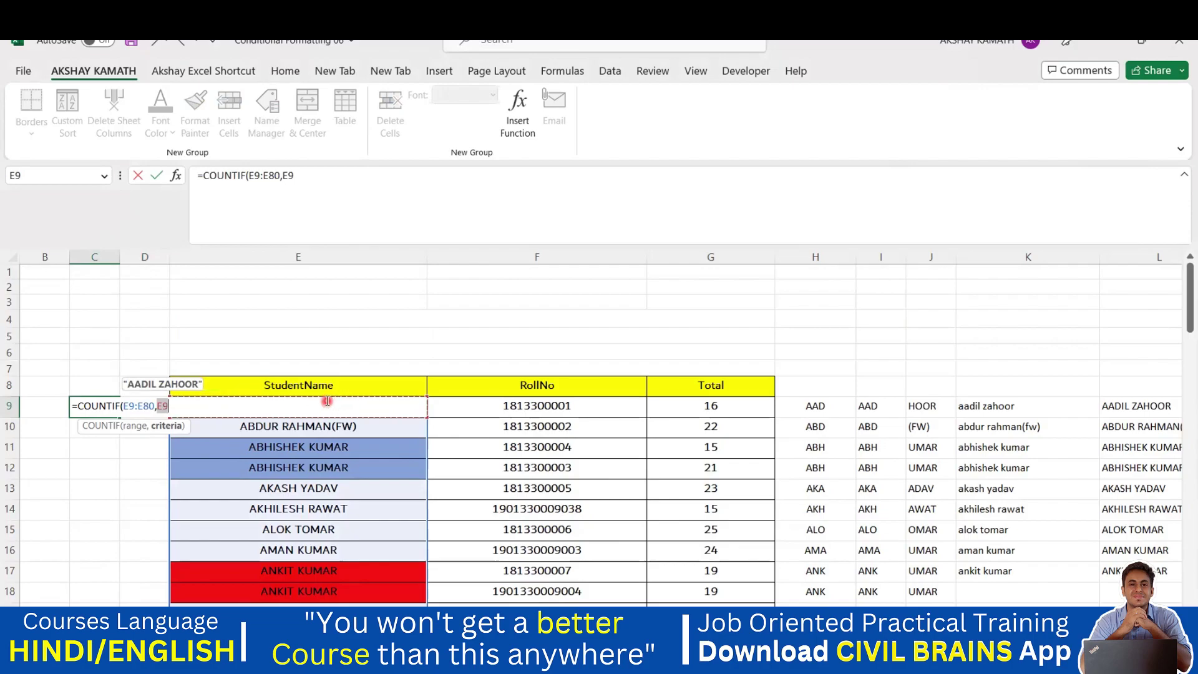
type(")")
key("Return")
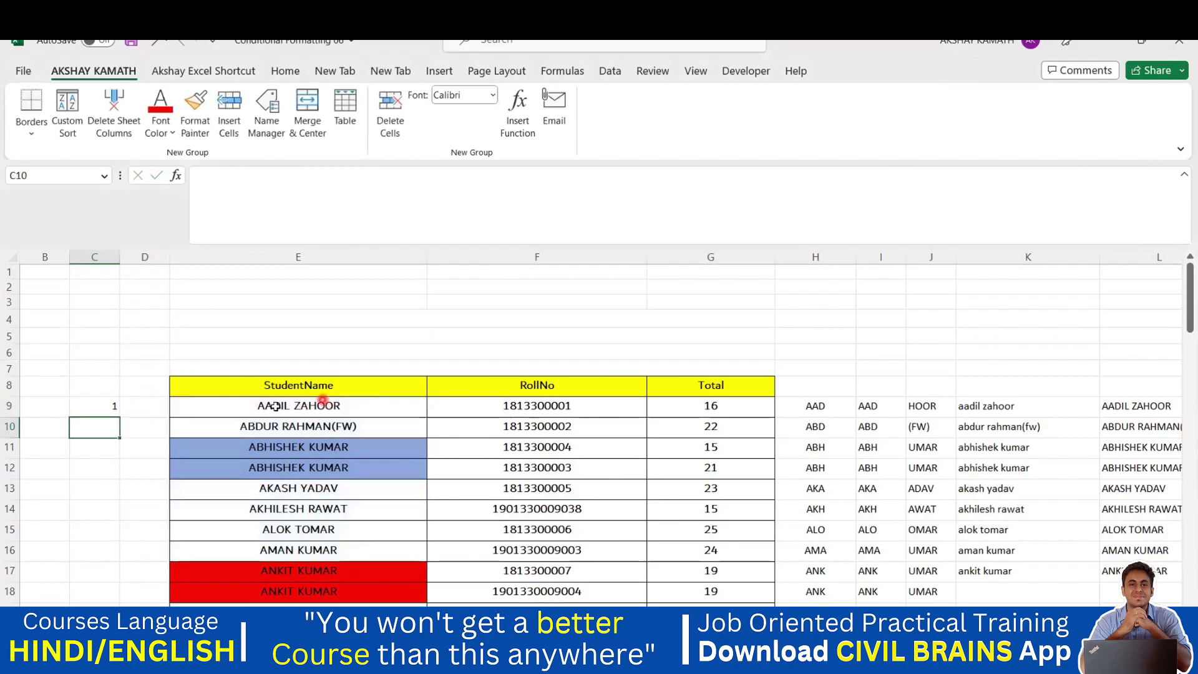
Fill the COUNTIF formula from C9 down to C80, alongside every student name.
left_click(113, 408)
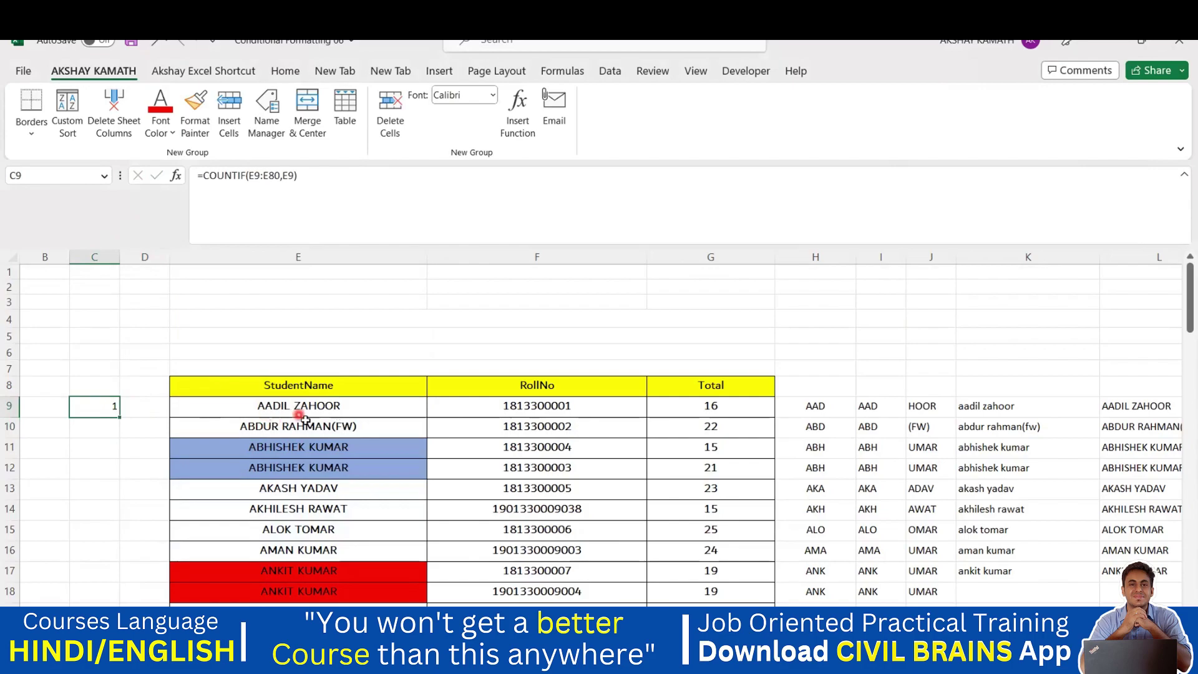
scroll(316, 405, "down", 3)
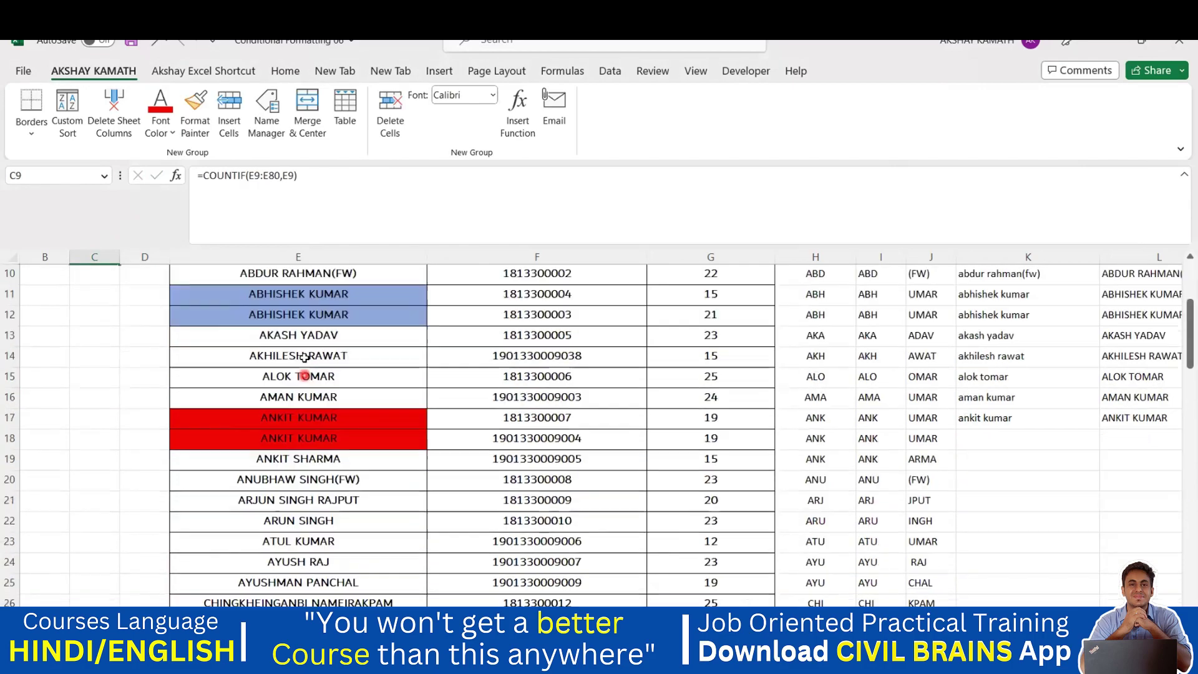
scroll(305, 498, "up", 2)
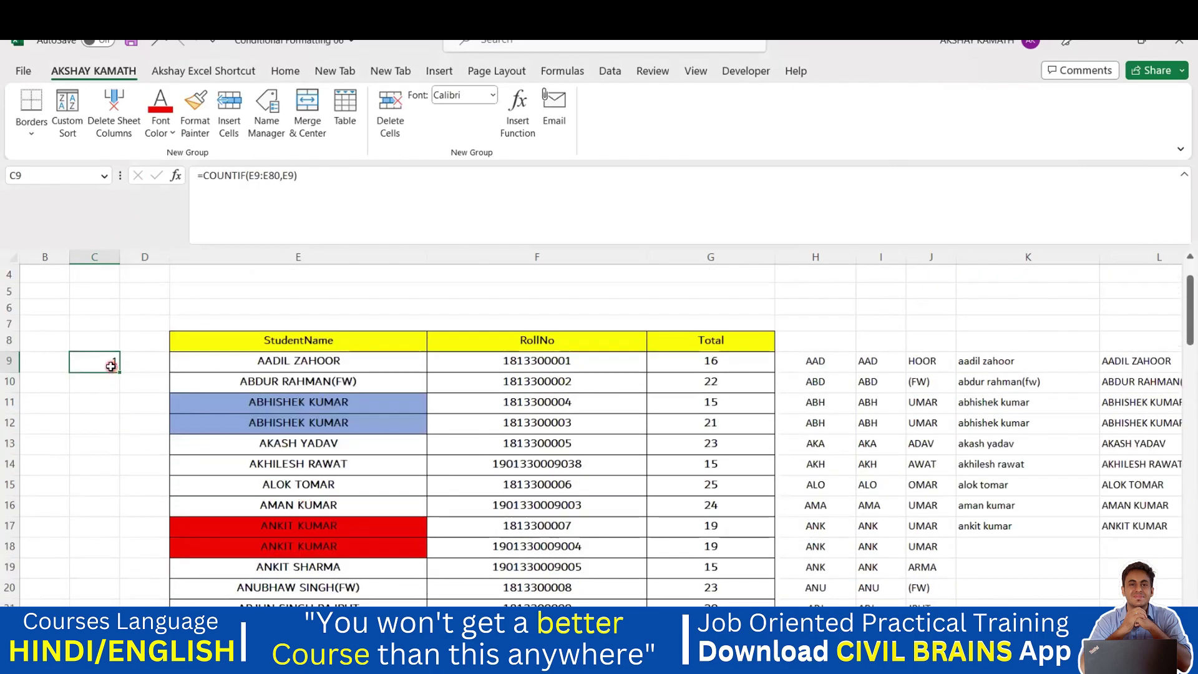
left_click_drag(117, 371, 105, 533)
scroll(99, 497, "up", 11)
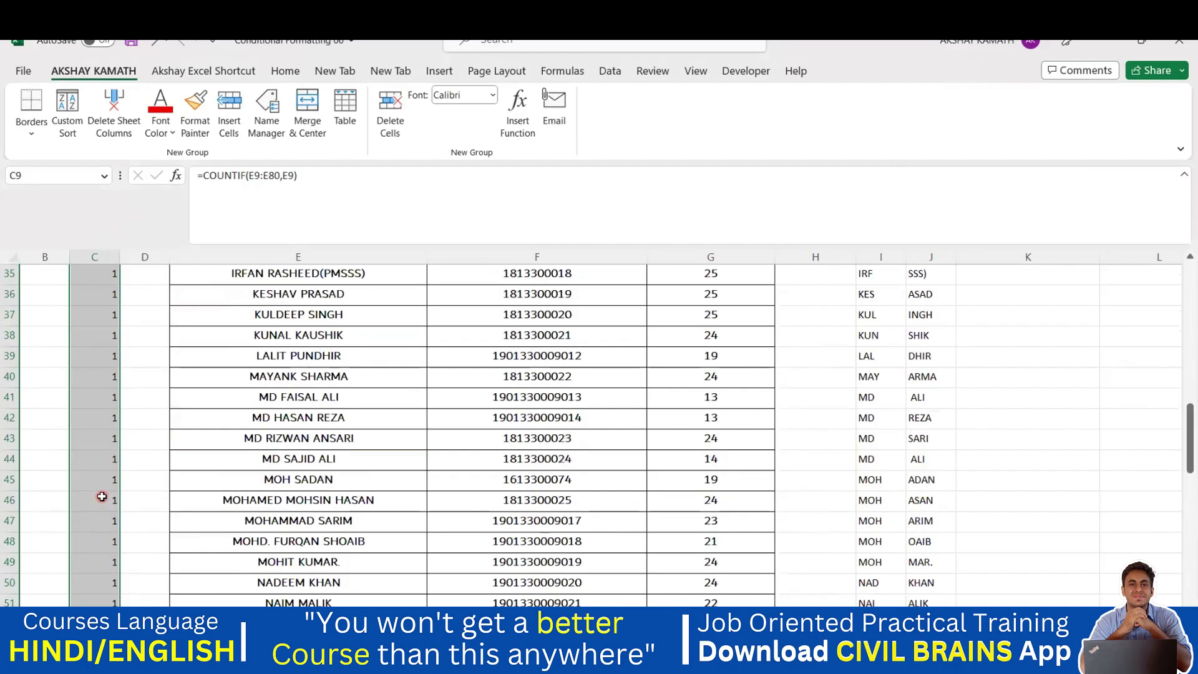
scroll(100, 493, "up", 9)
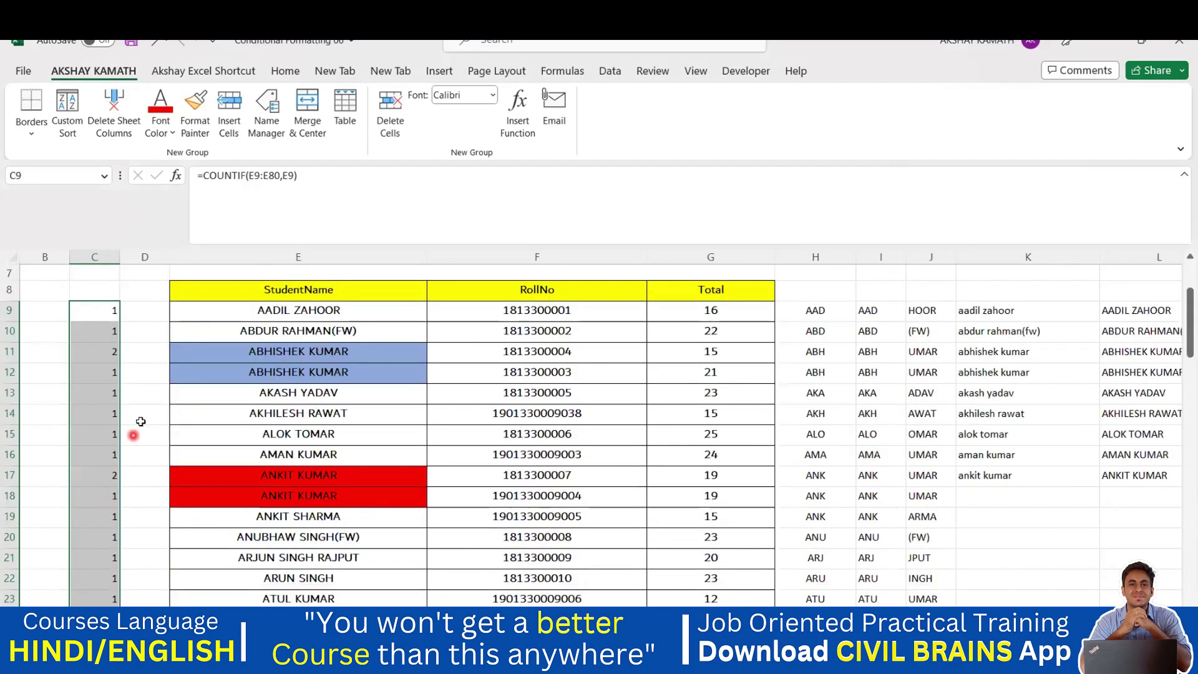
left_click(141, 422)
left_click(135, 388)
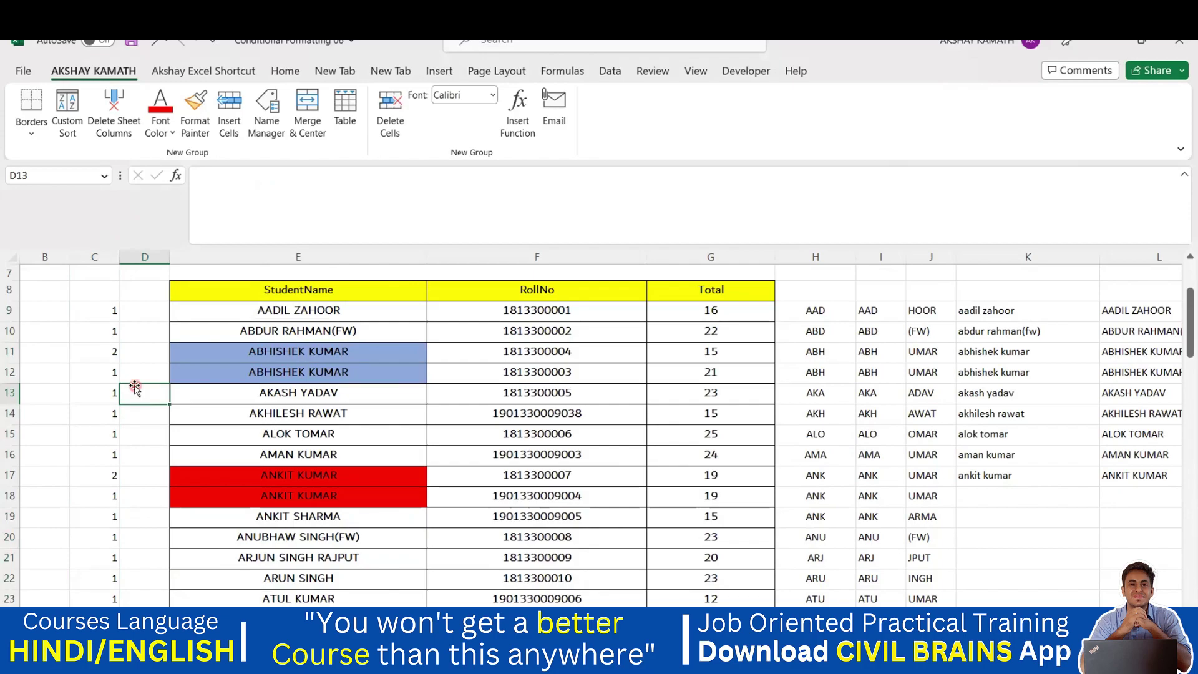
Examine the COUNTIF formulas in C11 and C17 for the highlighted names, and the counts down to the table's end.
left_click(112, 353)
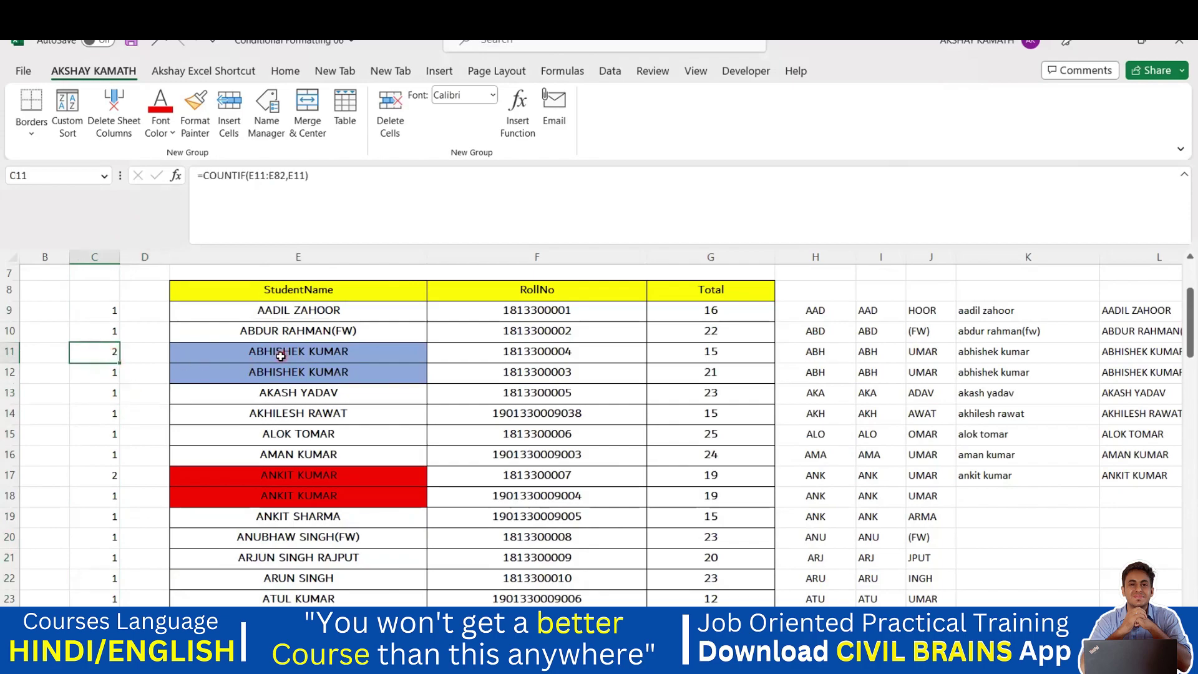
scroll(135, 426, "down", 1)
left_click(108, 422)
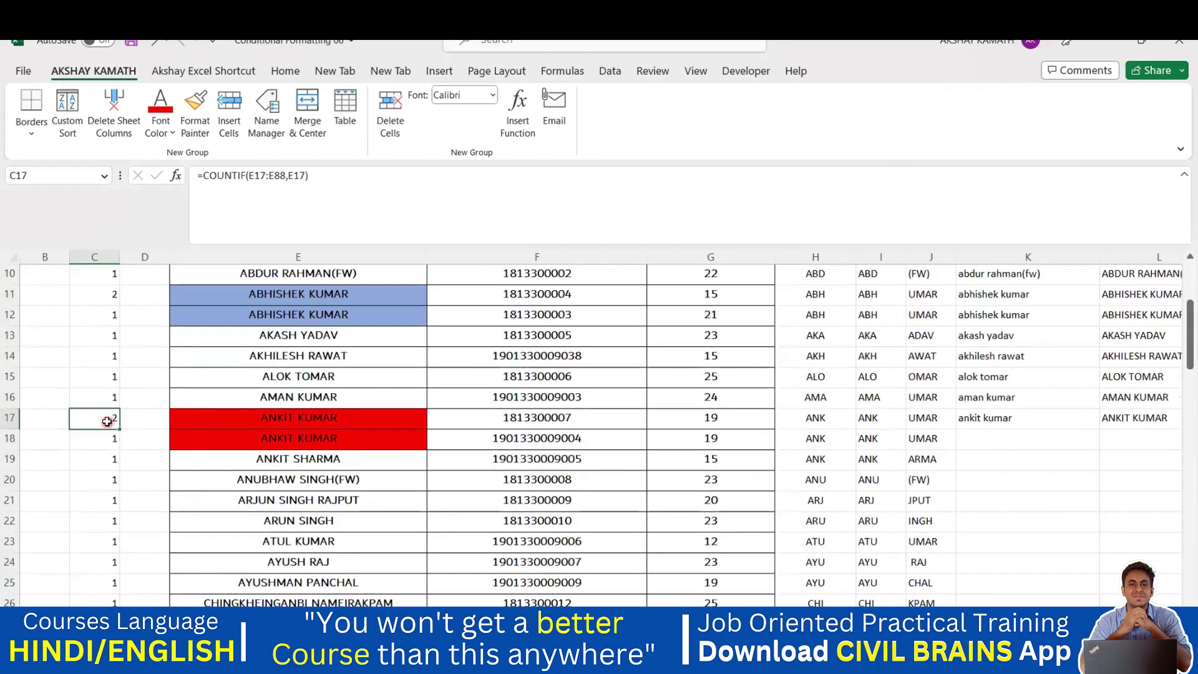
left_click(118, 419)
scroll(111, 420, "down", 8)
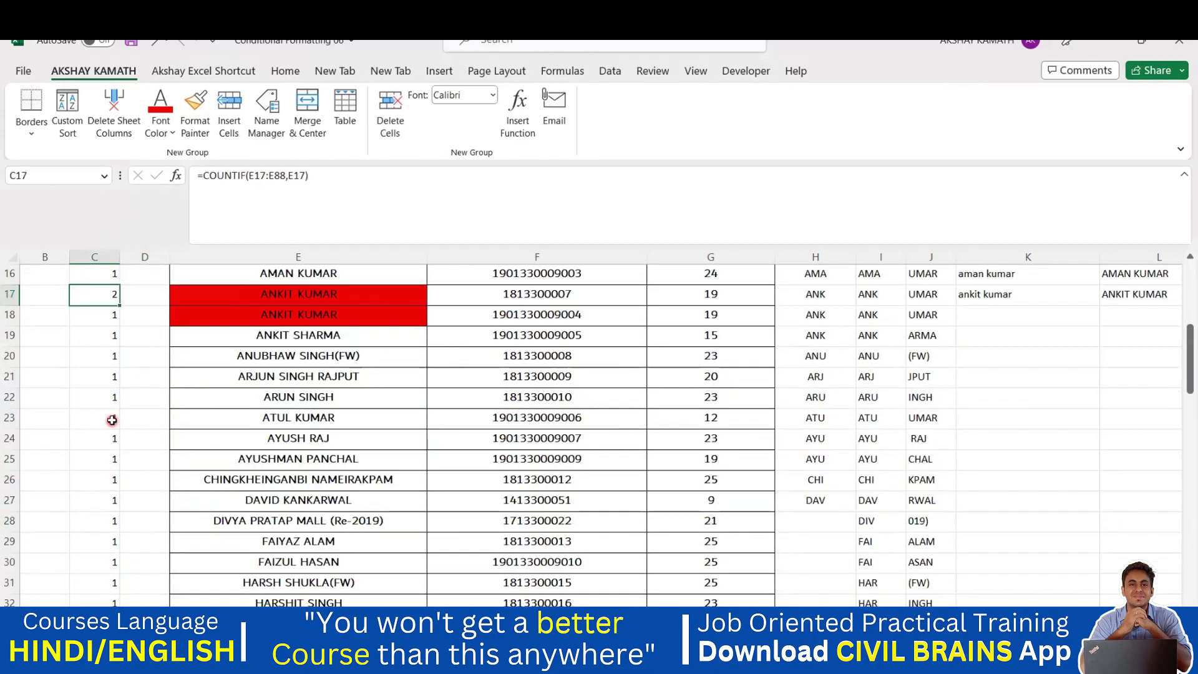
scroll(113, 420, "down", 7)
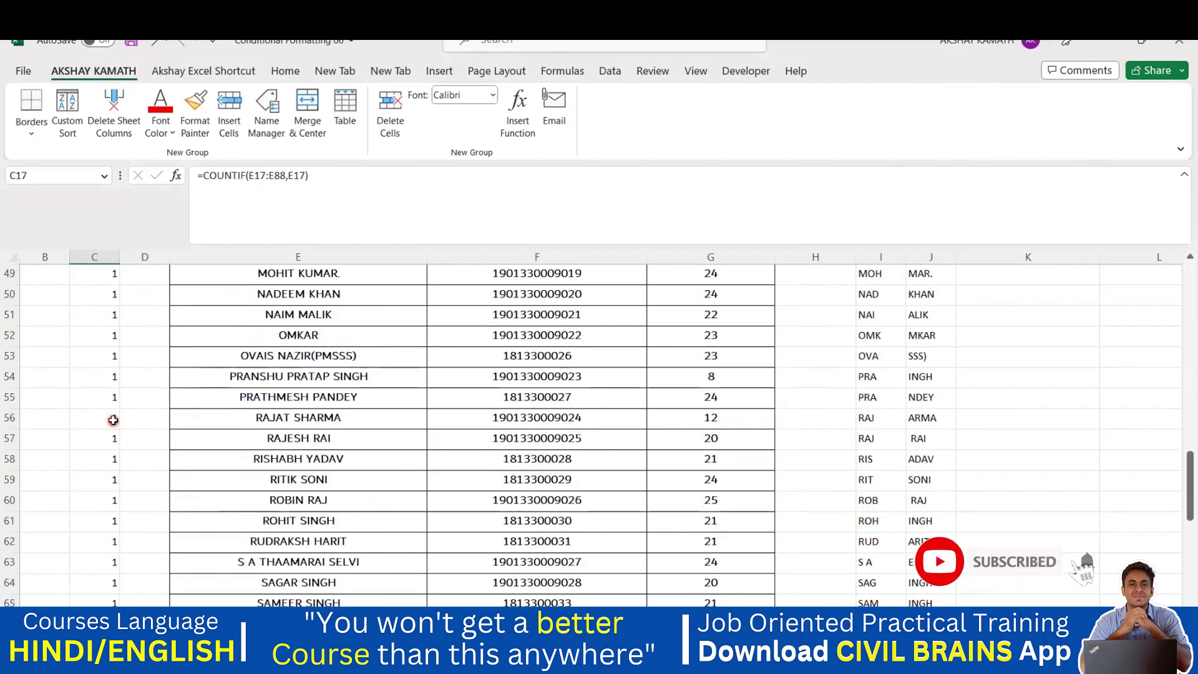
scroll(131, 428, "down", 5)
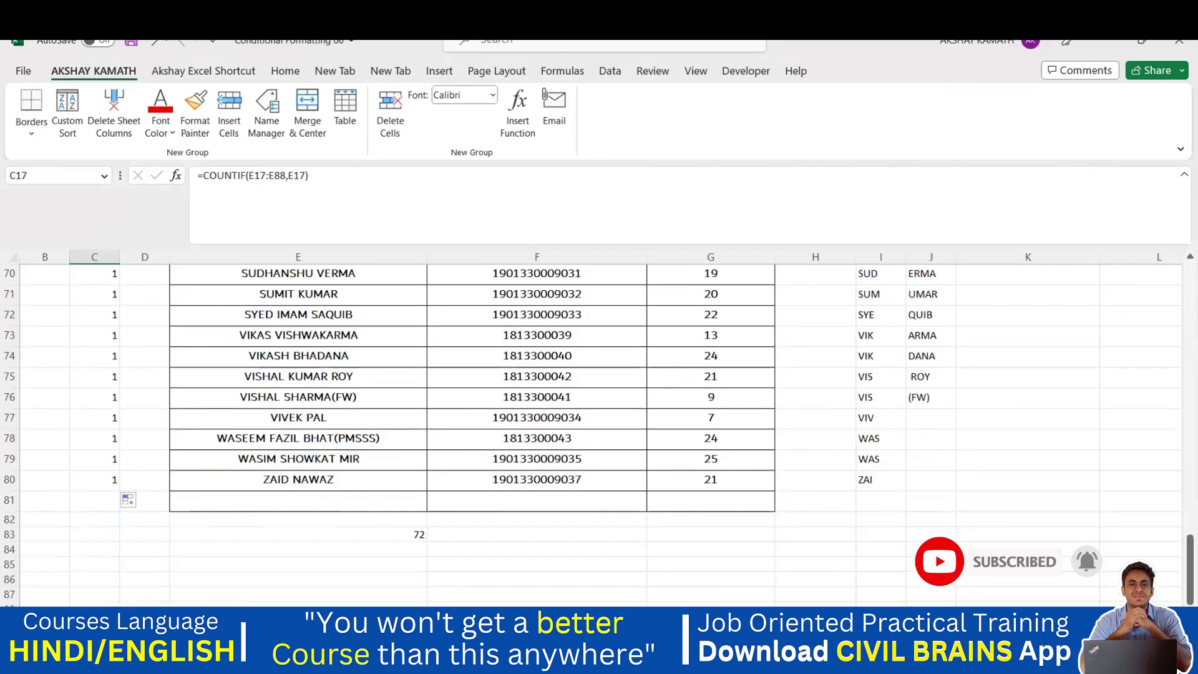
Switch to the Important Sorting Sheet 04 workbook and go to the start of the contractor table.
mouse_move(839, 661)
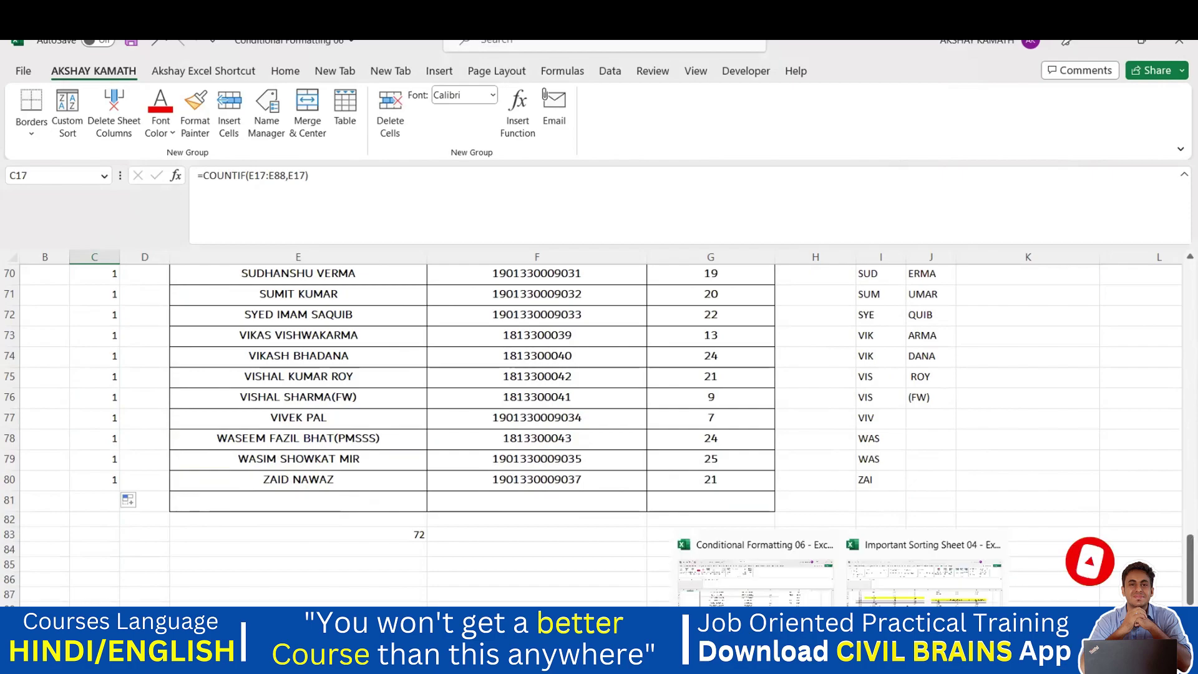
left_click(801, 599)
mouse_move(839, 661)
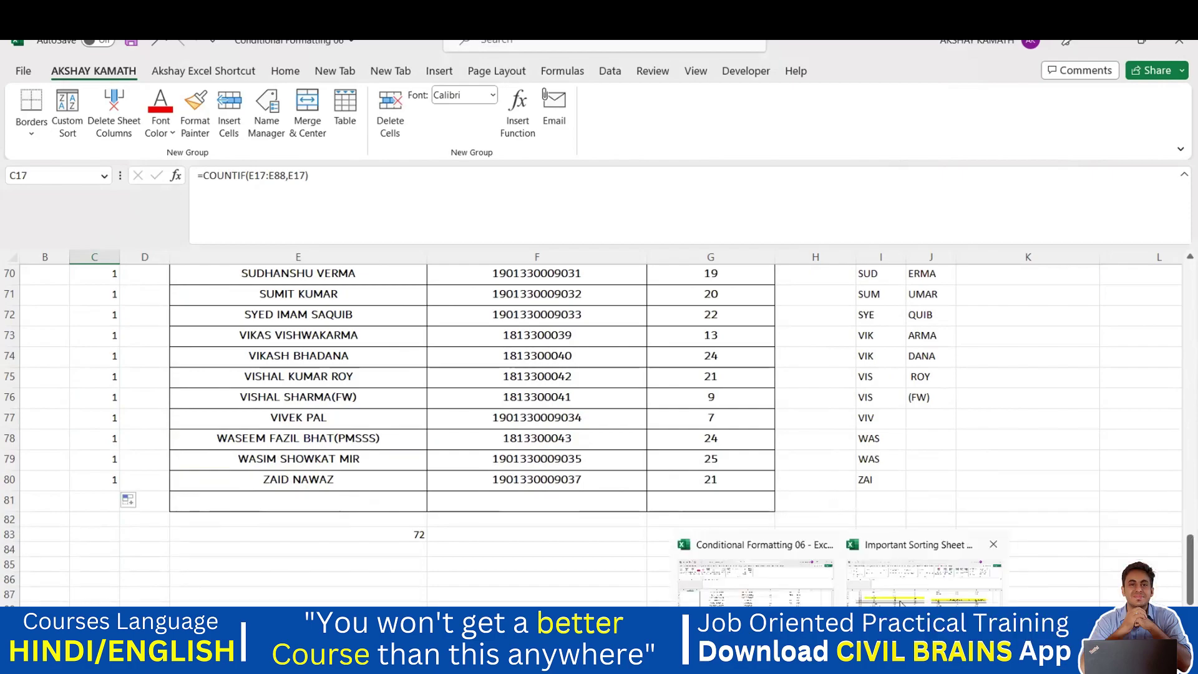
left_click(897, 588)
scroll(769, 566, "up", 6)
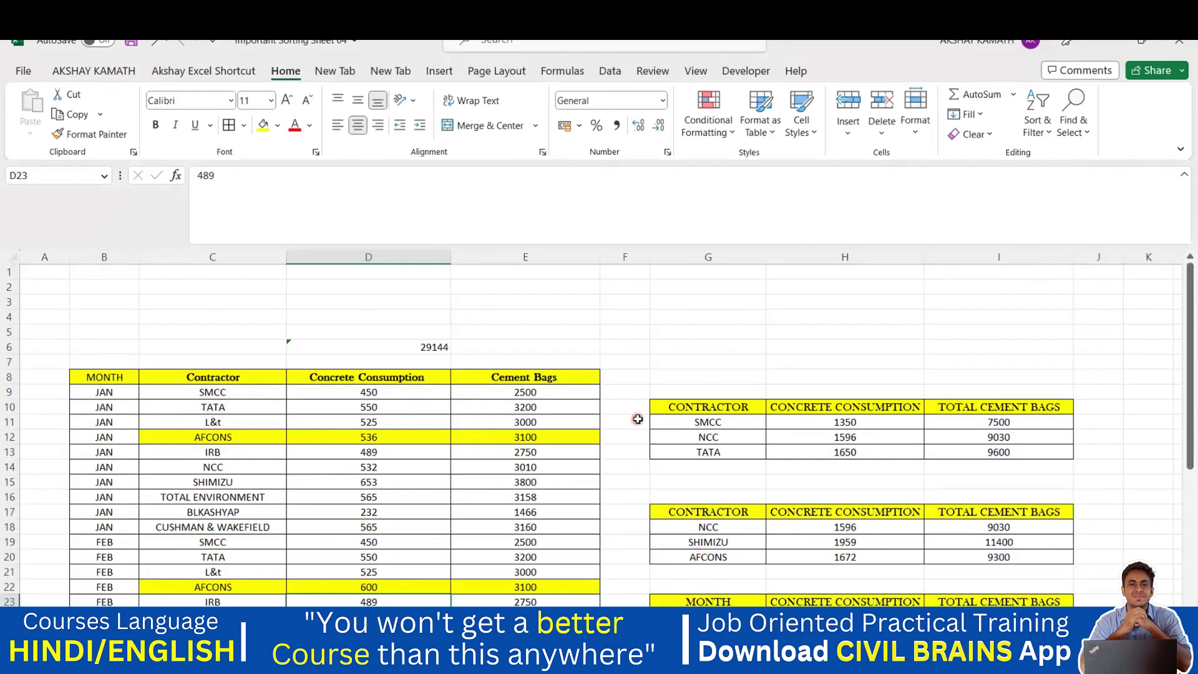
Count how often the first contractor, SMCC, occurs by entering =COUNTIF(C9:C38,C9) in F9.
double_click(622, 395)
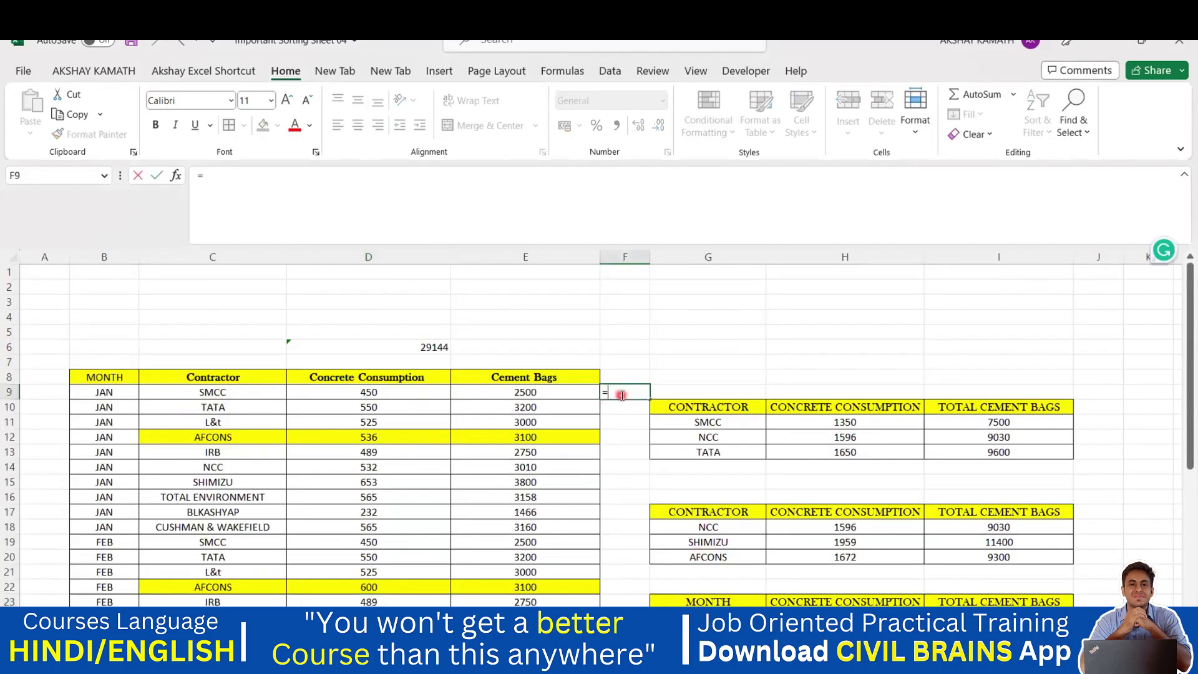
type("=COUNTIF")
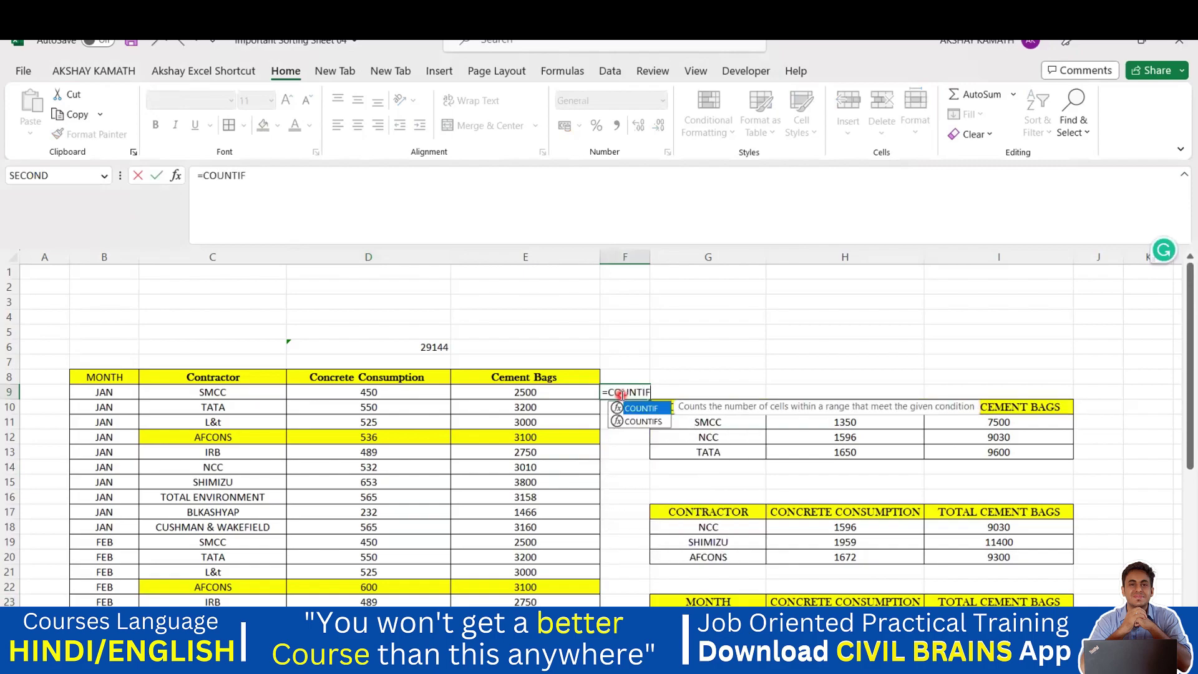
type("(")
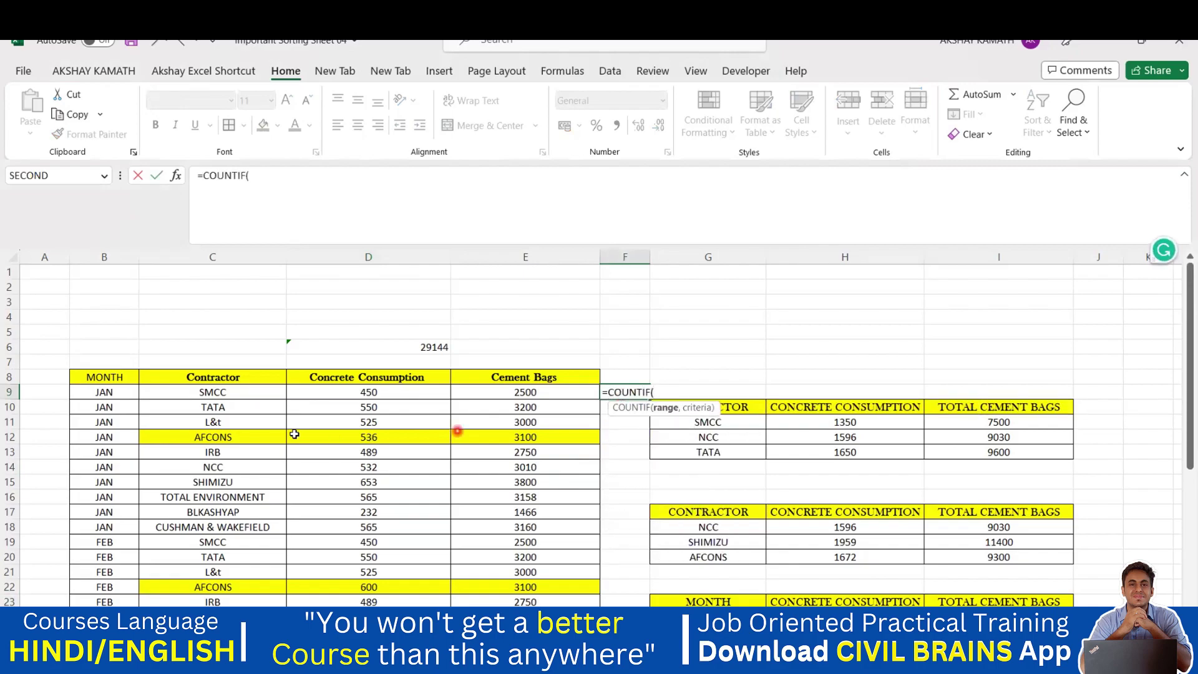
left_click_drag(216, 391, 235, 559)
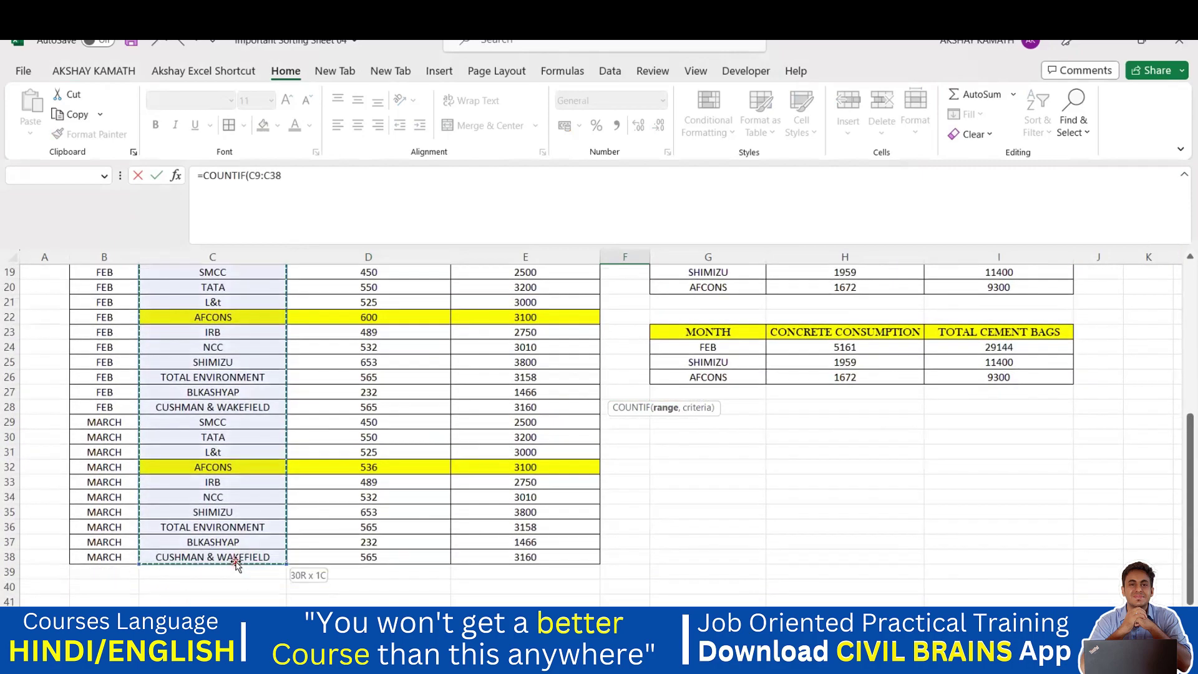
scroll(468, 540, "up", 6)
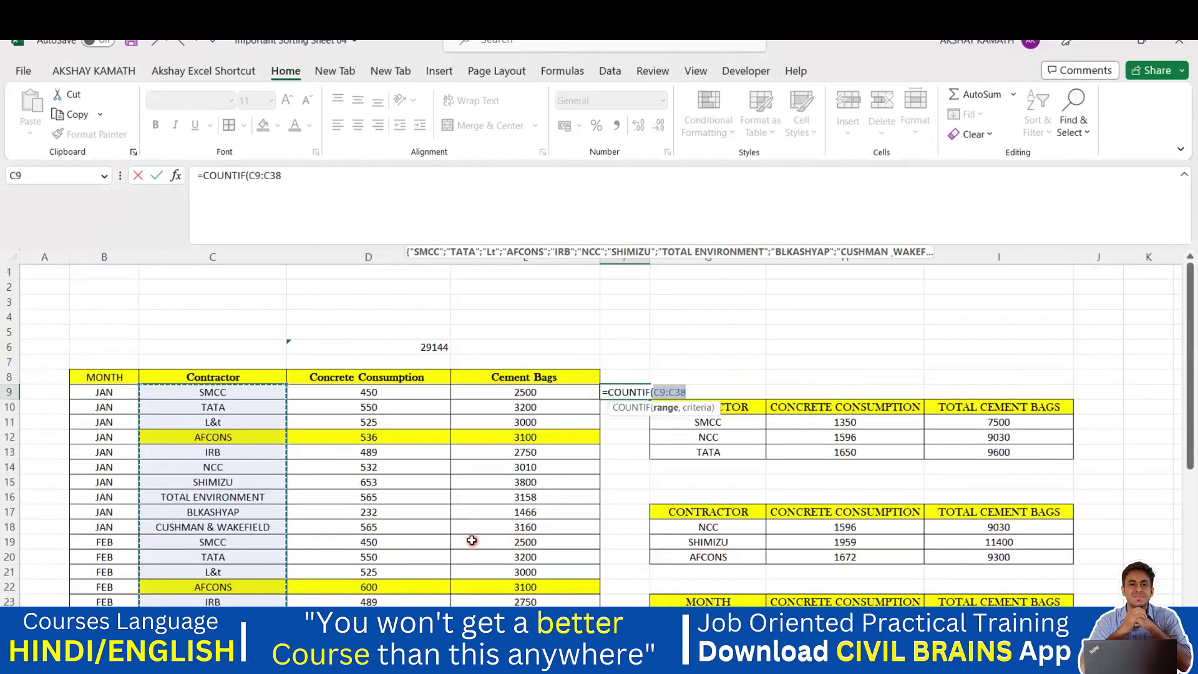
type(",")
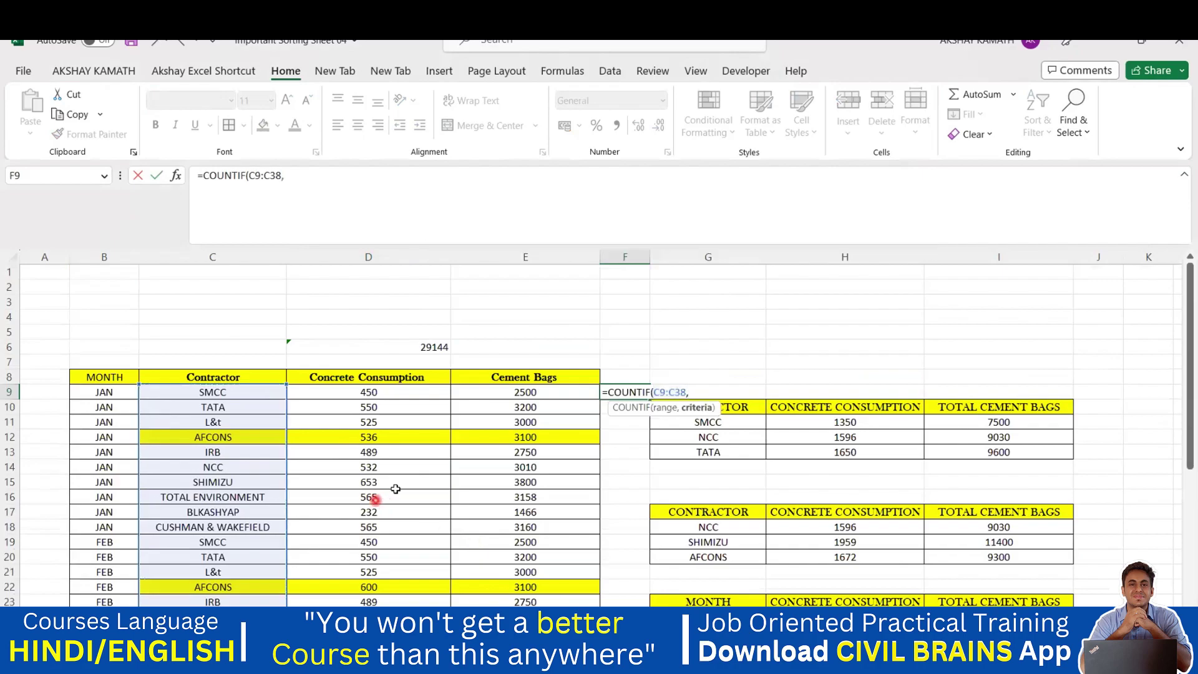
left_click(256, 393)
key("Return")
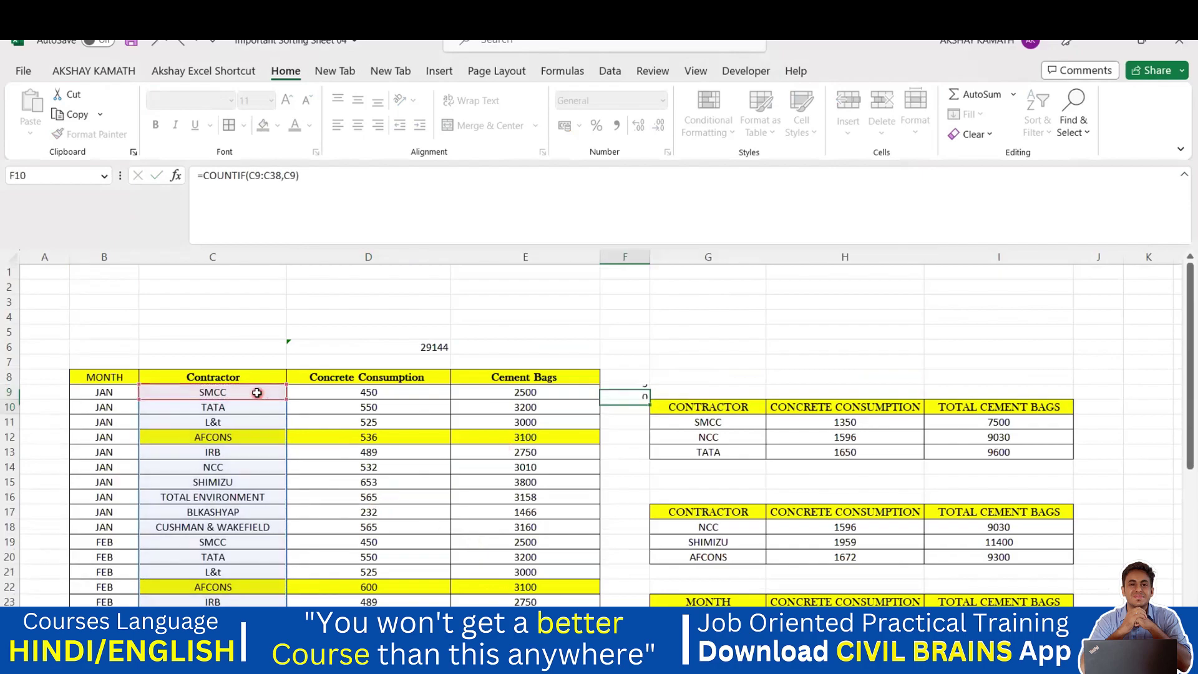
Check the SMCC entries in the Contractor column at C9, C29 and C19 against the count in F9.
left_click(237, 392)
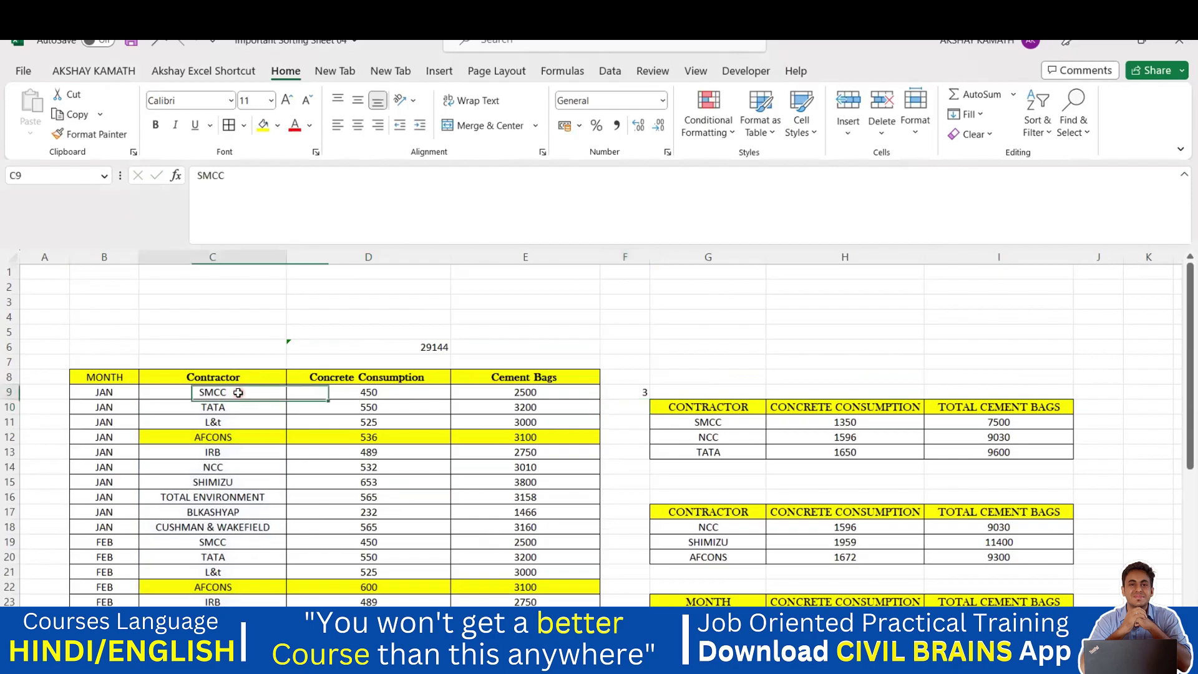
left_click(239, 393)
scroll(235, 413, "down", 3)
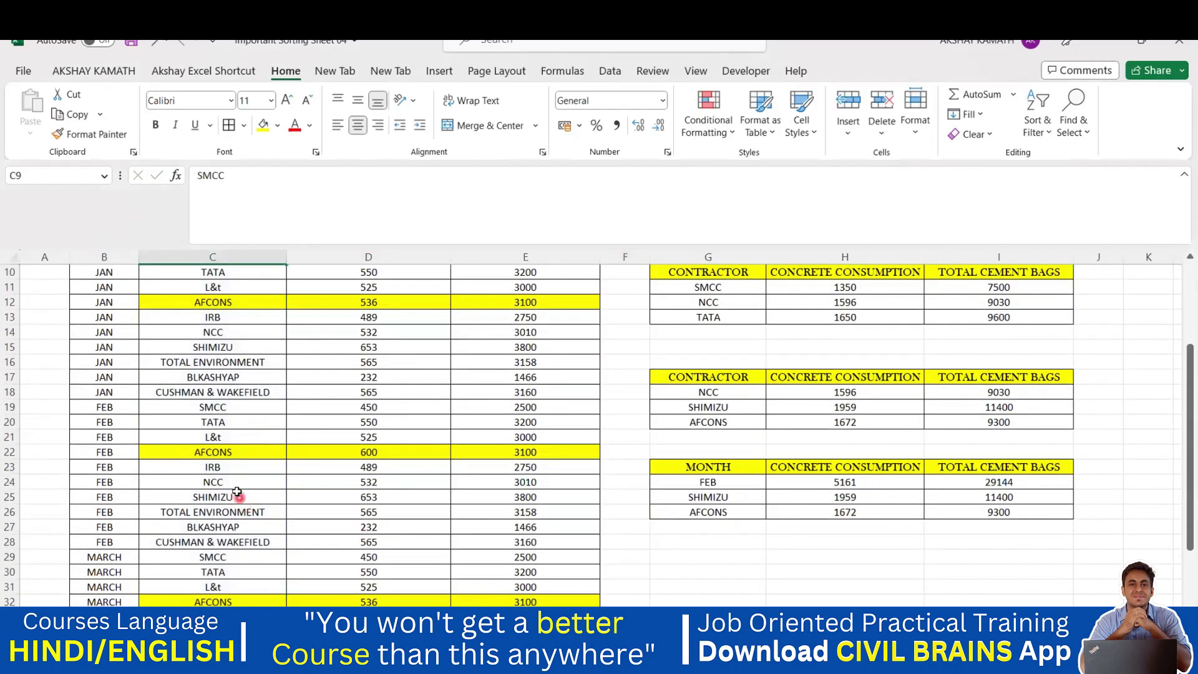
scroll(235, 476, "down", 1)
left_click(238, 508)
scroll(239, 508, "down", 3)
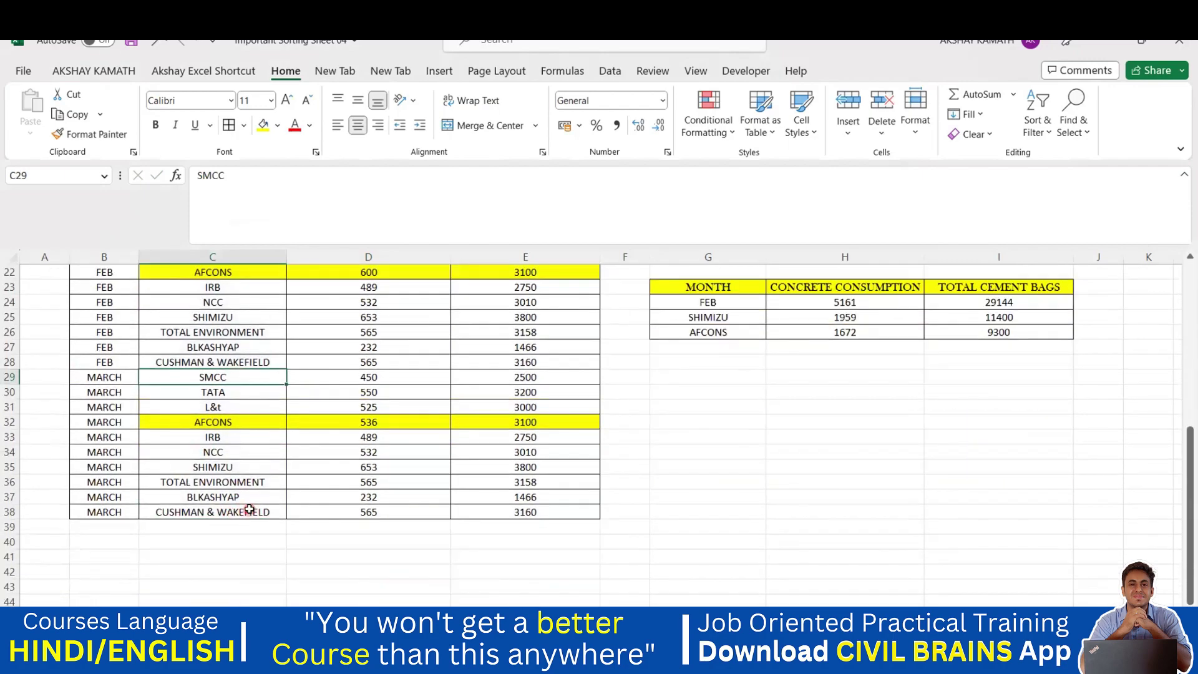
scroll(248, 509, "up", 5)
left_click(231, 455)
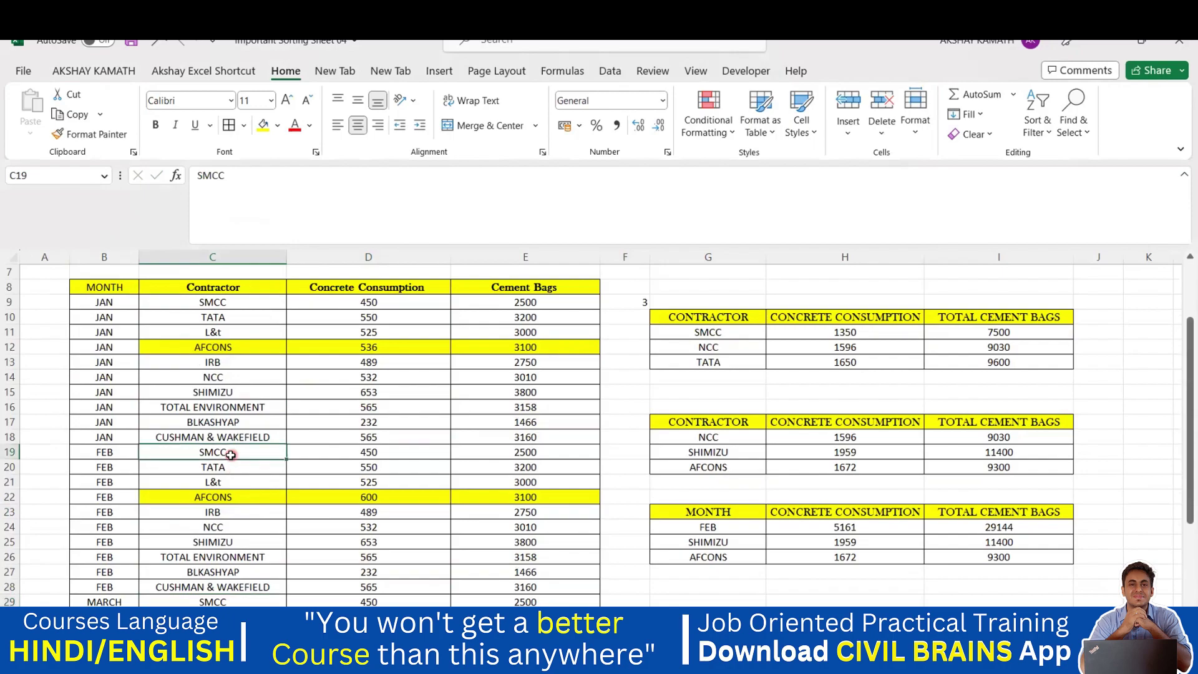
Try to fill the COUNTIF formula from F9 down to F20, inspect the formula in F19, and undo the fill.
left_click(626, 302)
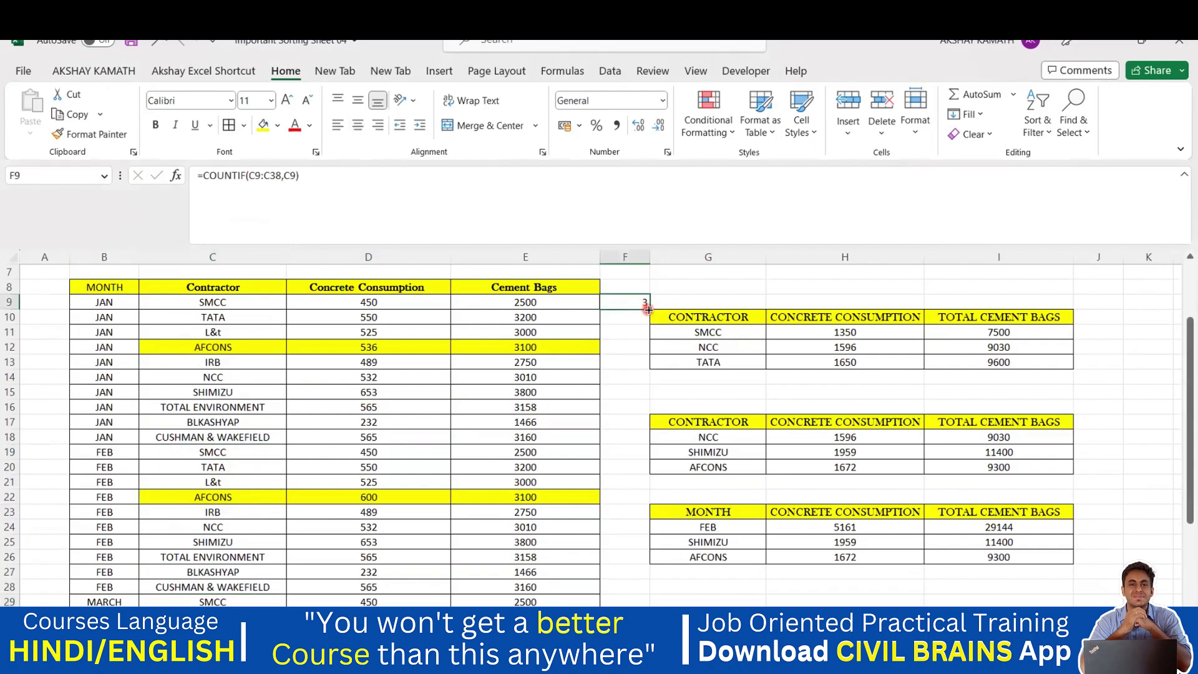
left_click_drag(648, 310, 630, 468)
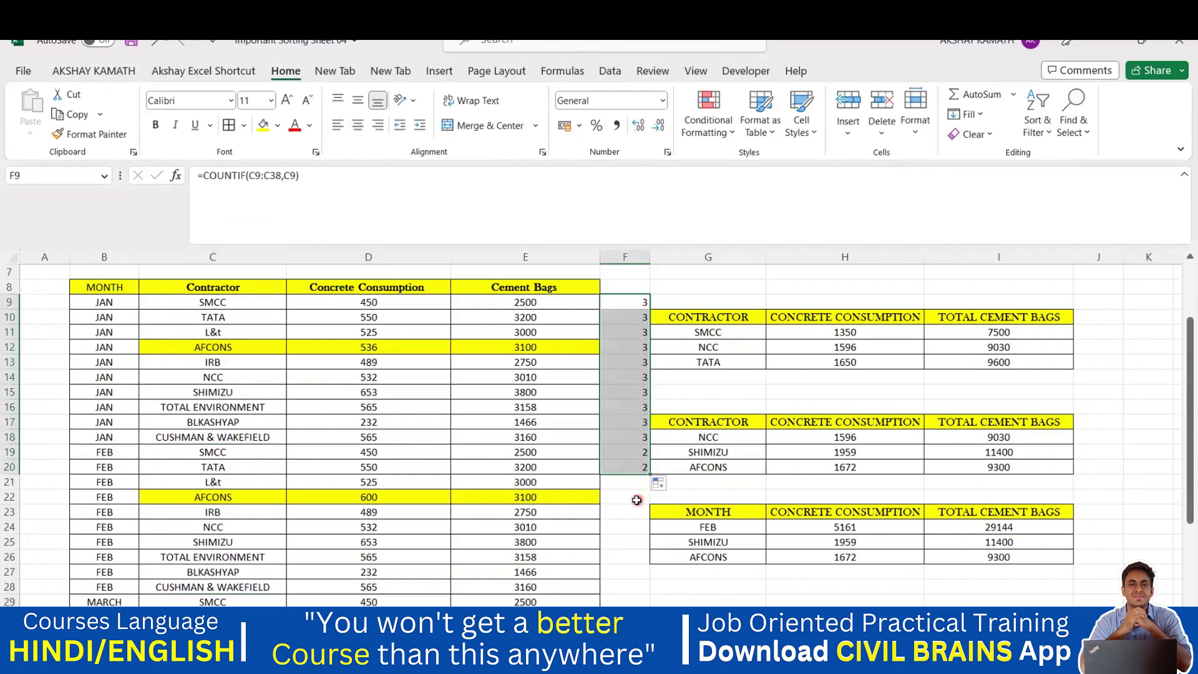
left_click(645, 453)
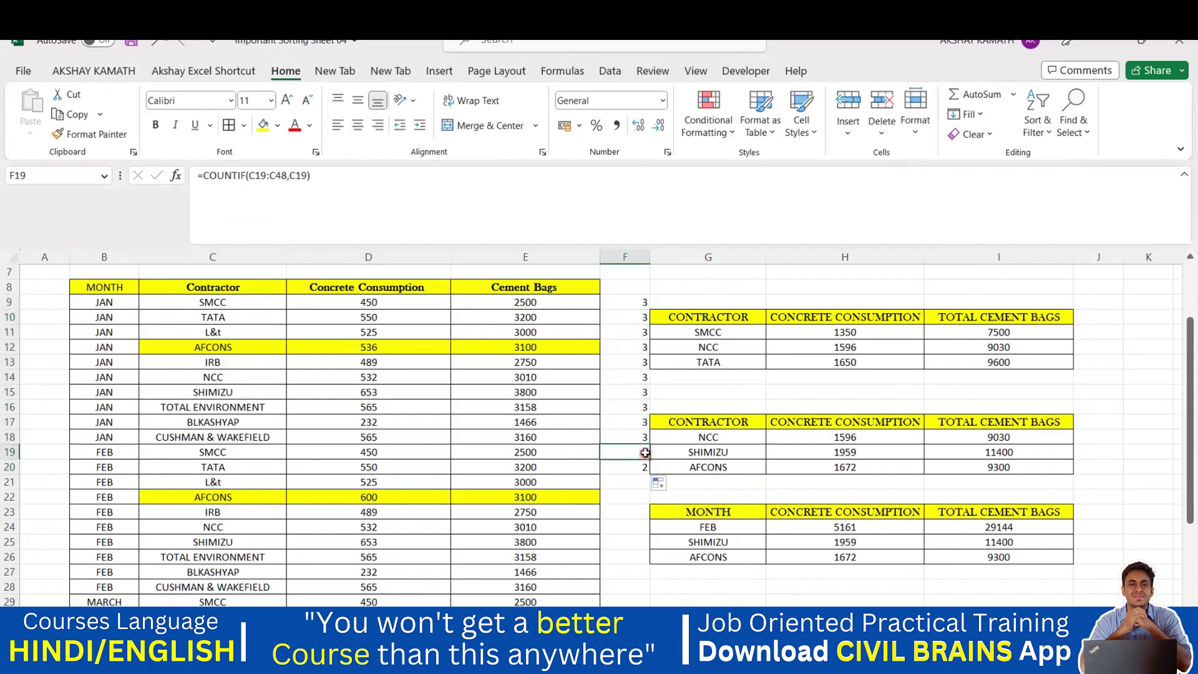
key("ctrl+z")
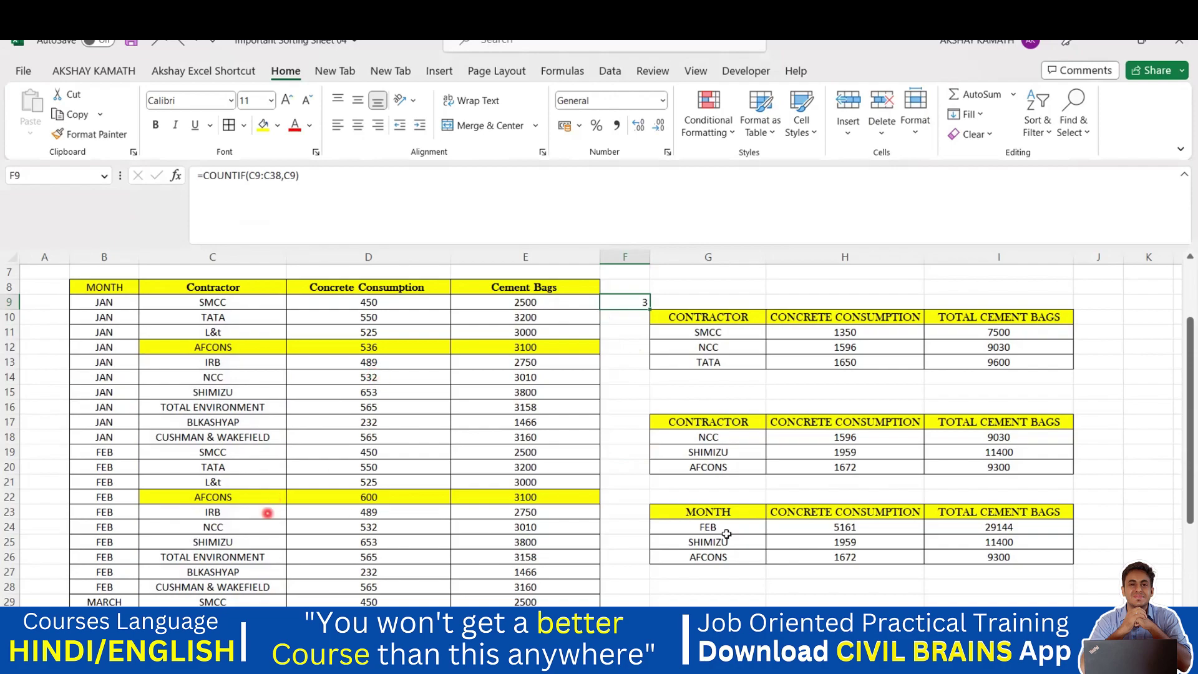
Switch to the Conditional Formatting 06 workbook and review the student name list and the COUNTA formula in E83.
mouse_move(839, 660)
left_click(762, 604)
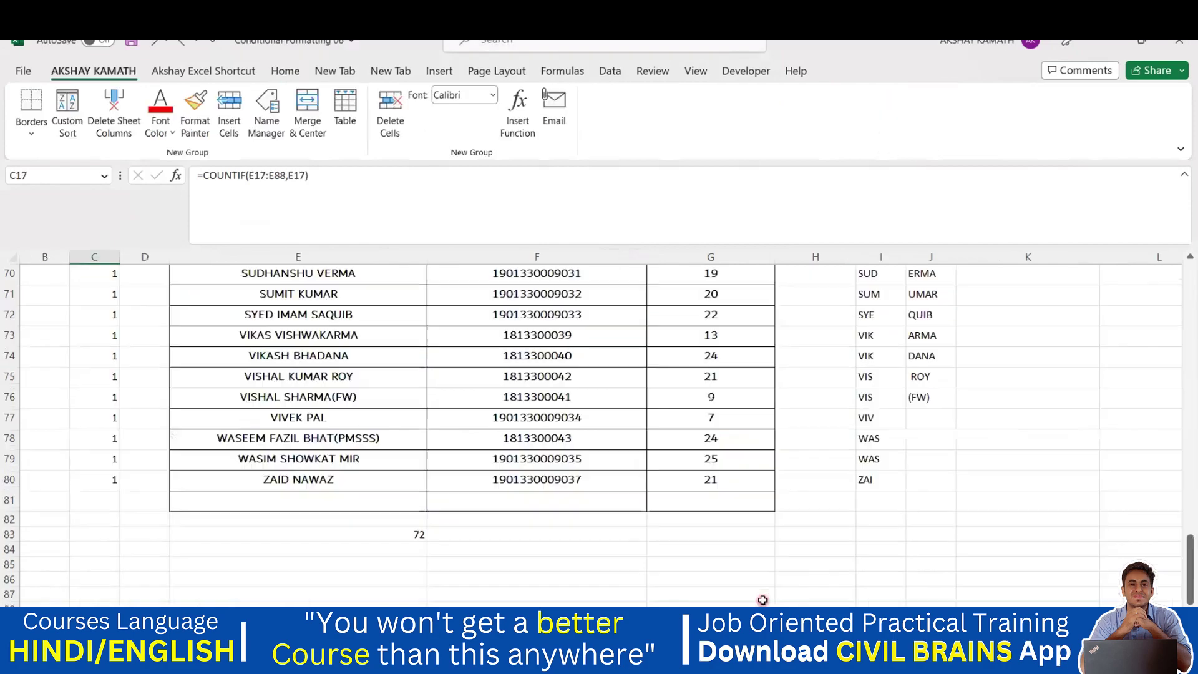
scroll(385, 469, "up", 4)
scroll(339, 345, "up", 3)
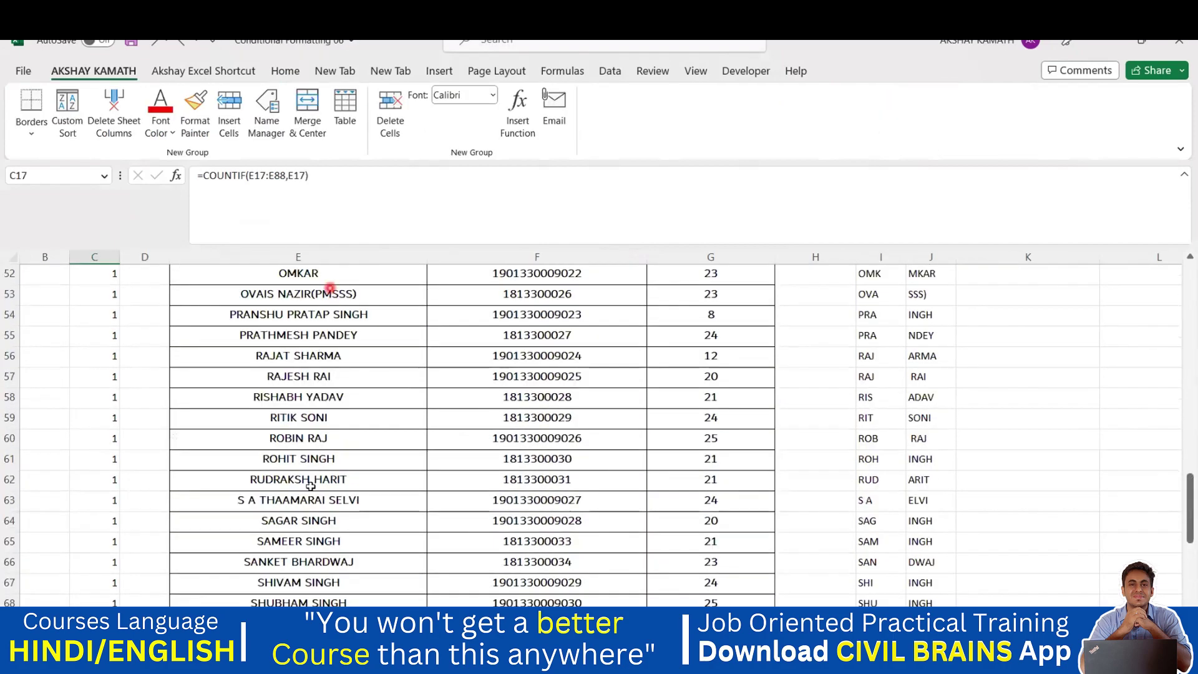
scroll(322, 324, "down", 6)
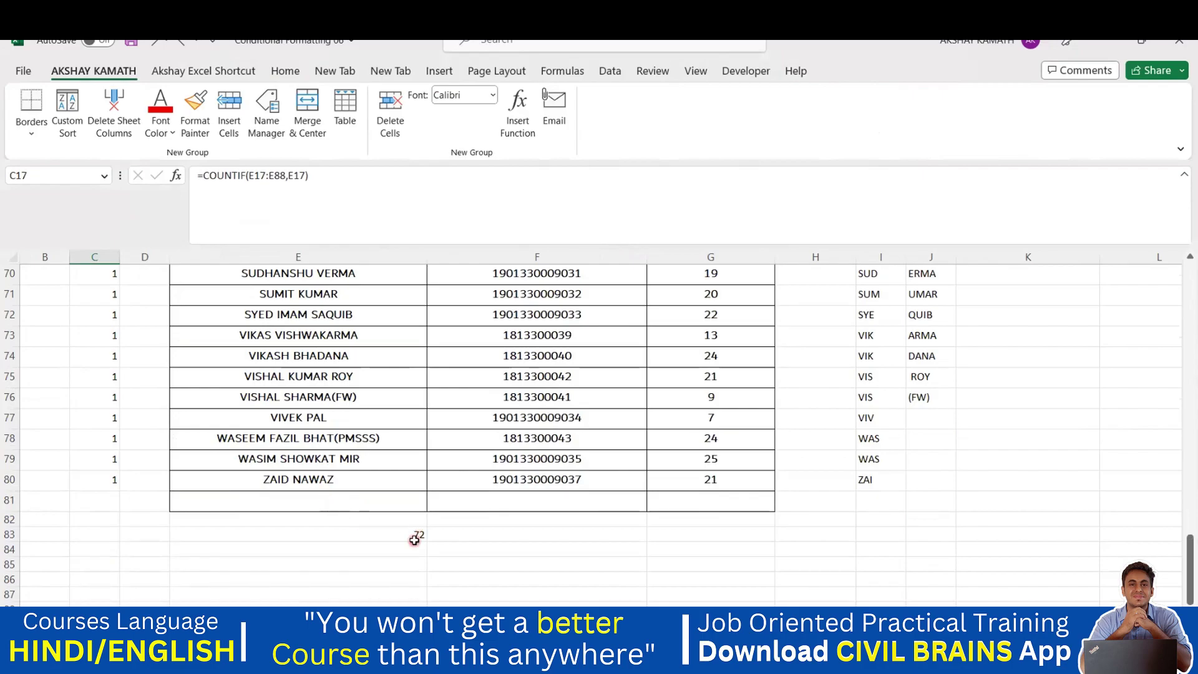
left_click(412, 536)
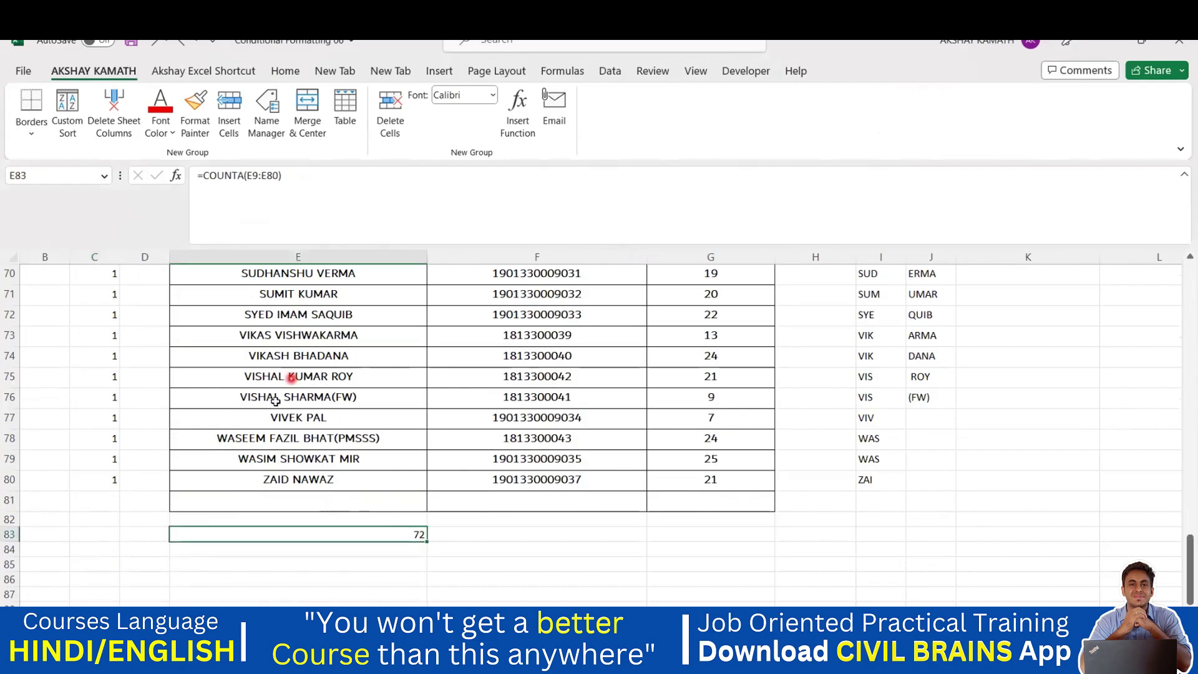
scroll(336, 448, "up", 4)
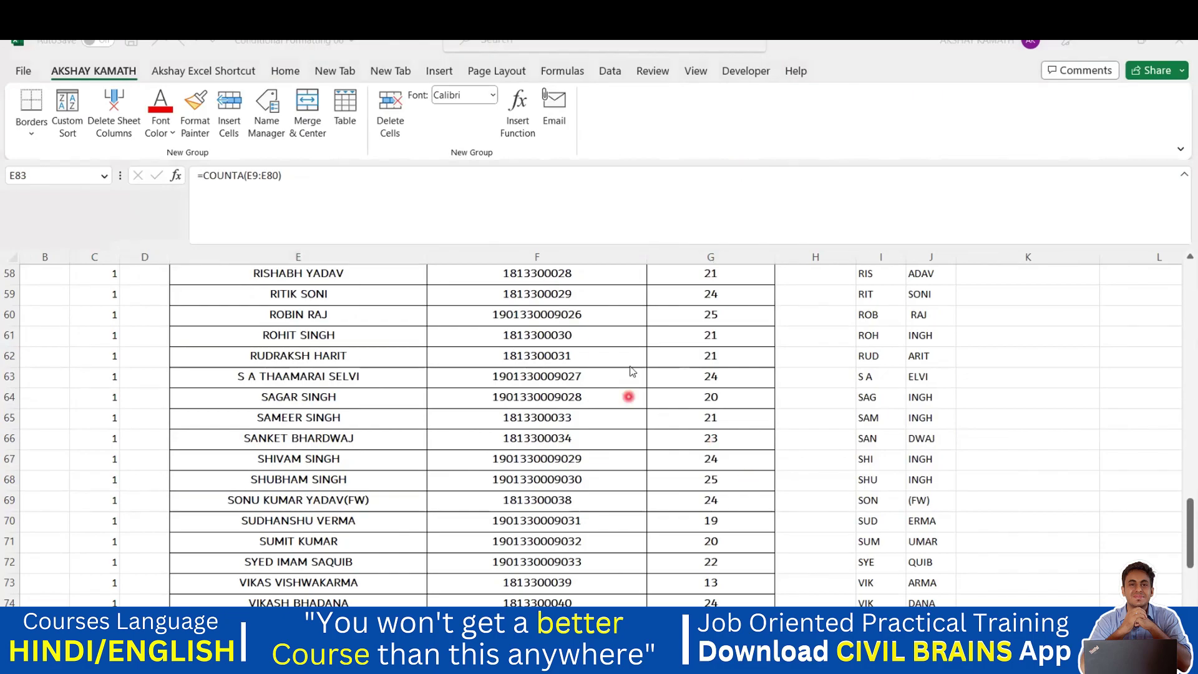
Return to the Important Sorting Sheet 04 workbook and set SHIMIZU's January concrete consumption in D15 to 750.
mouse_move(839, 661)
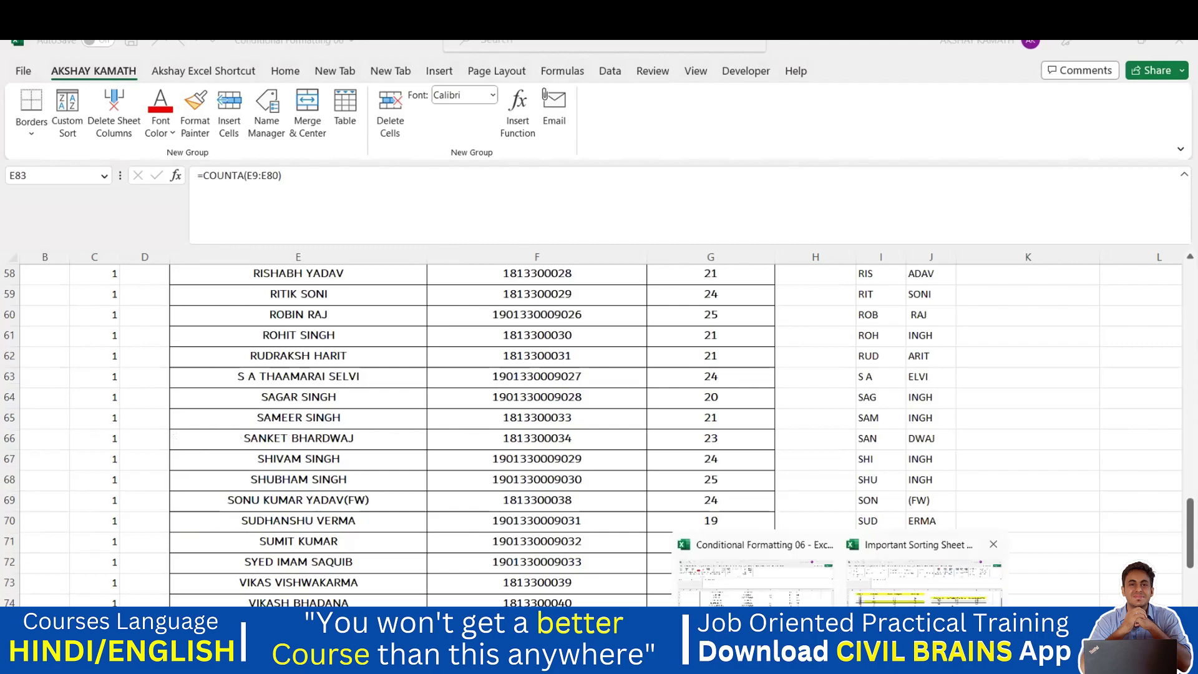
left_click(917, 580)
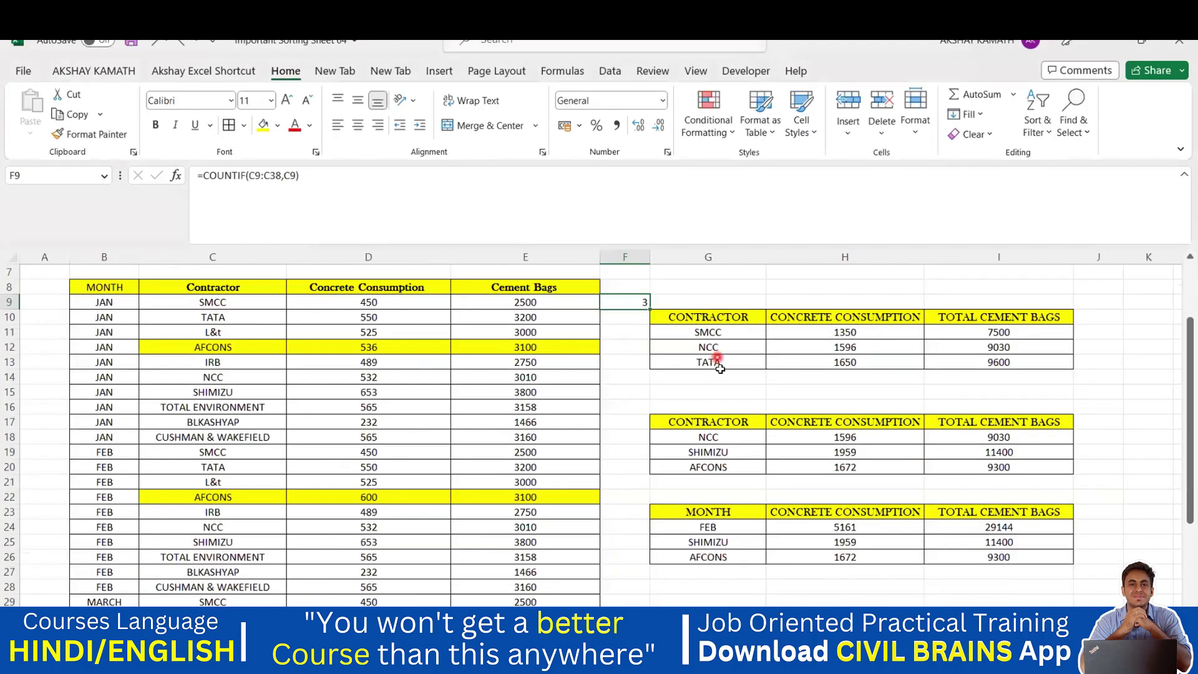
left_click(391, 391)
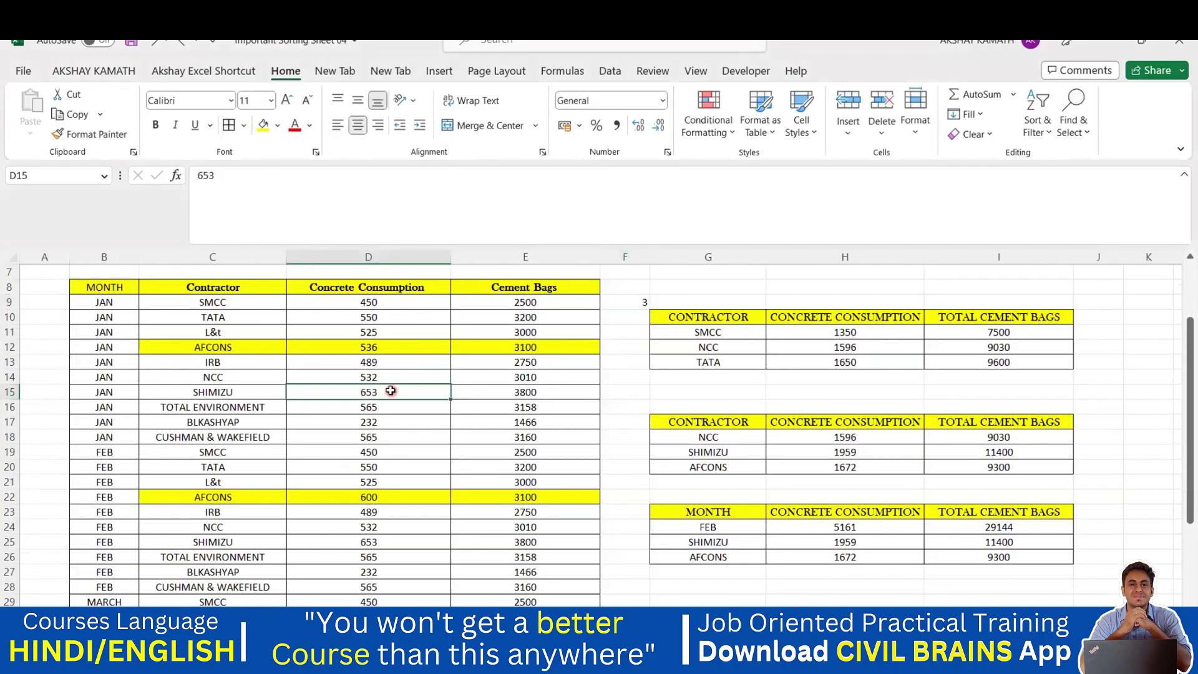
type("750")
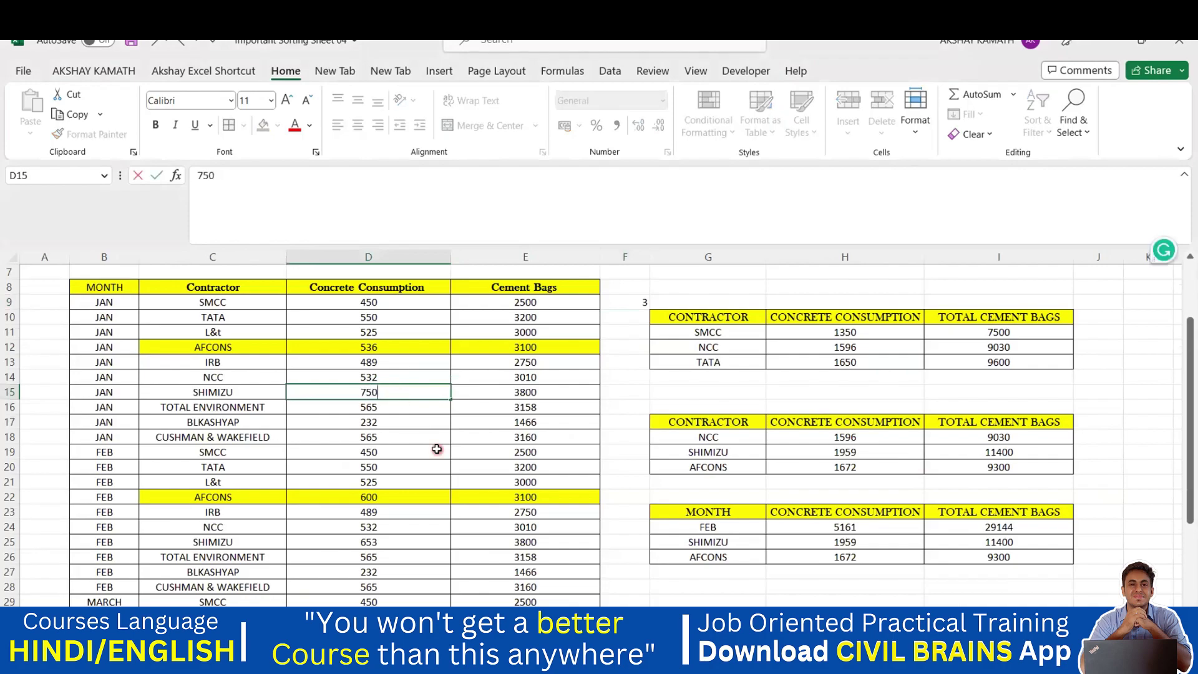
left_click(436, 450)
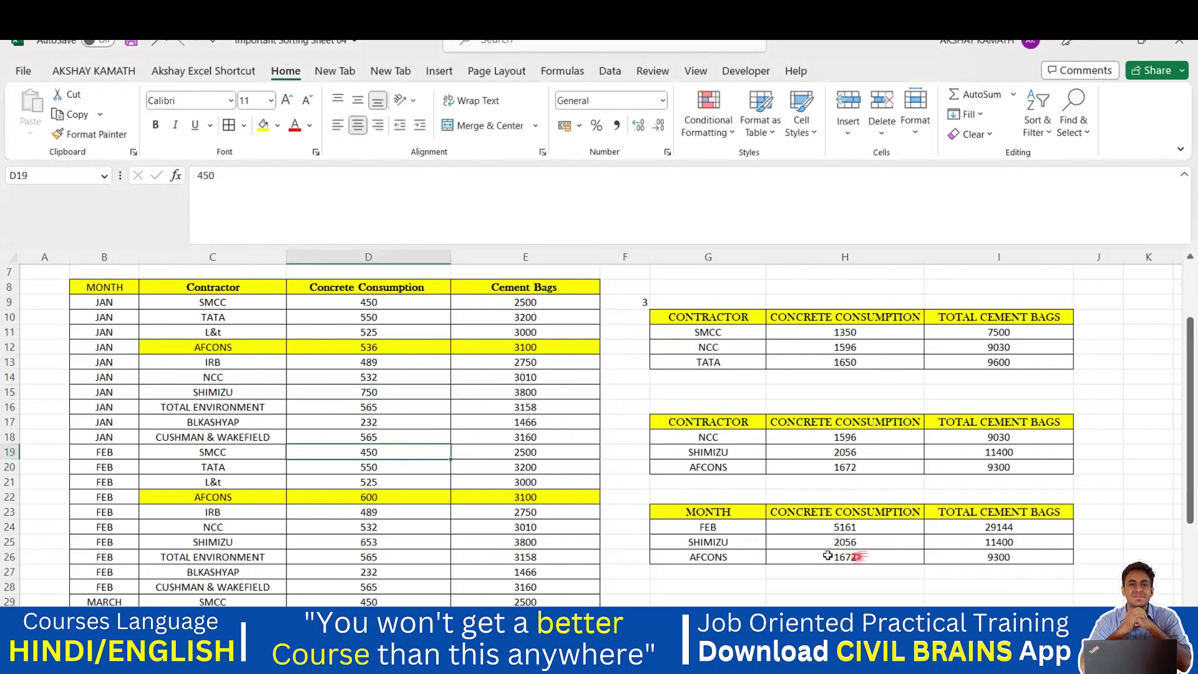